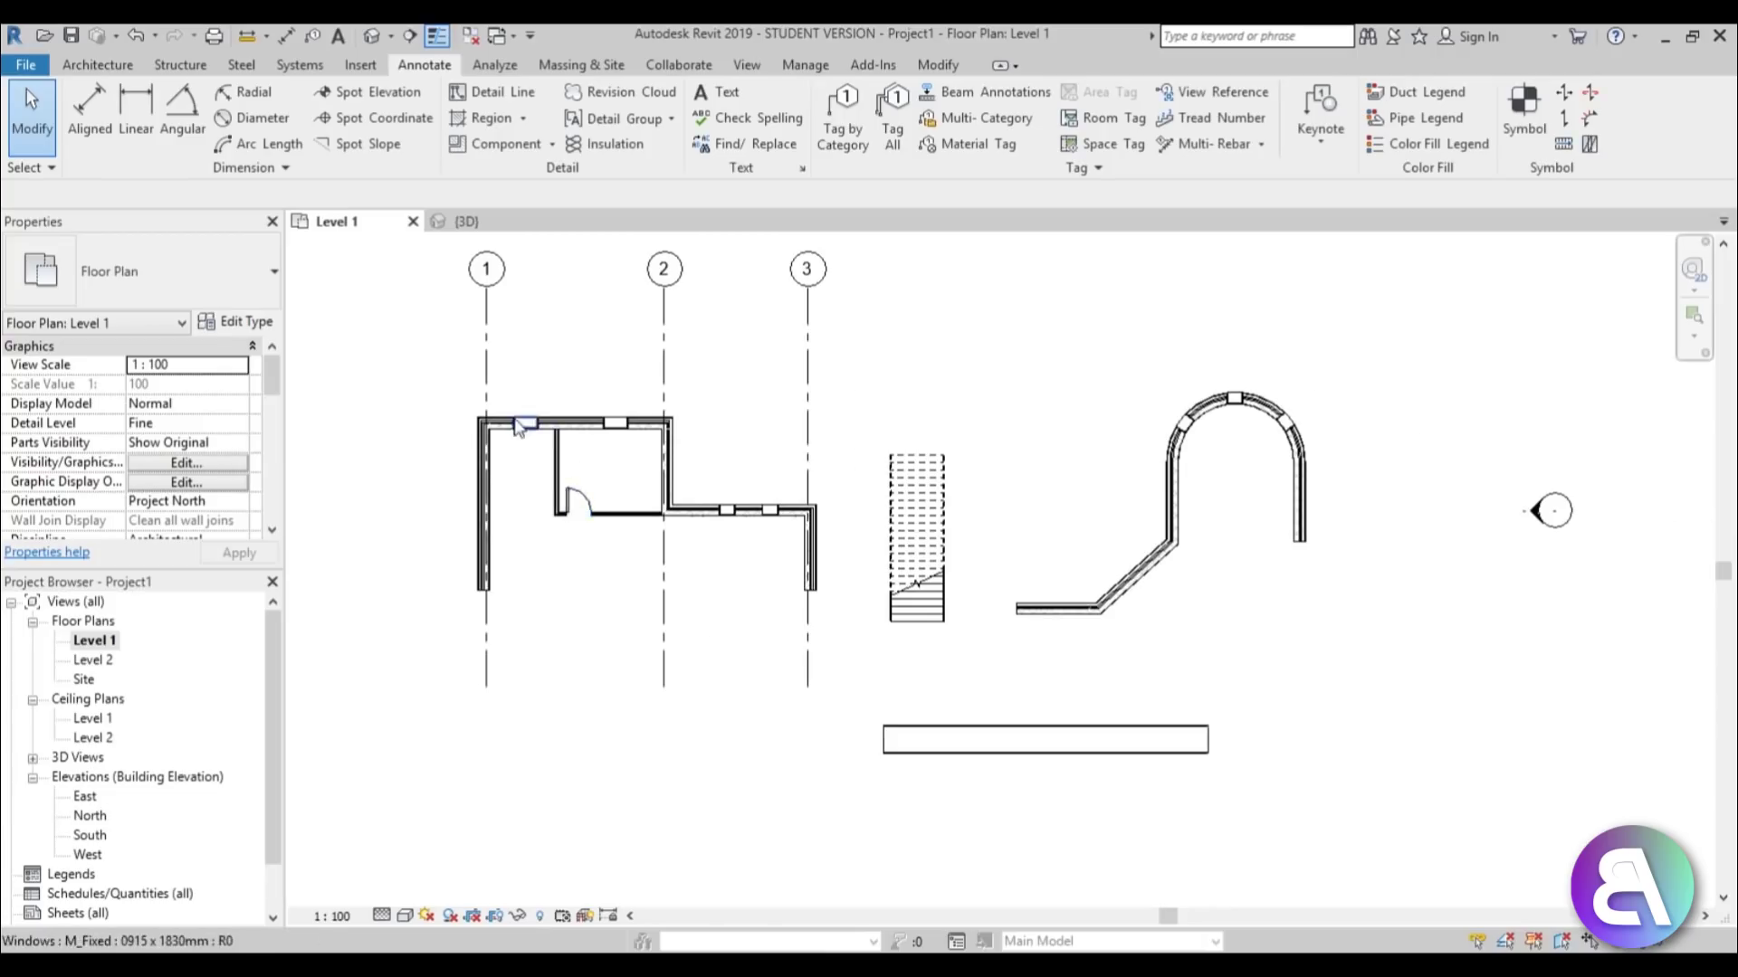
Change the Level 1 plan's view scale from 1:100 to 1:50.
scroll(516, 415, up, 5)
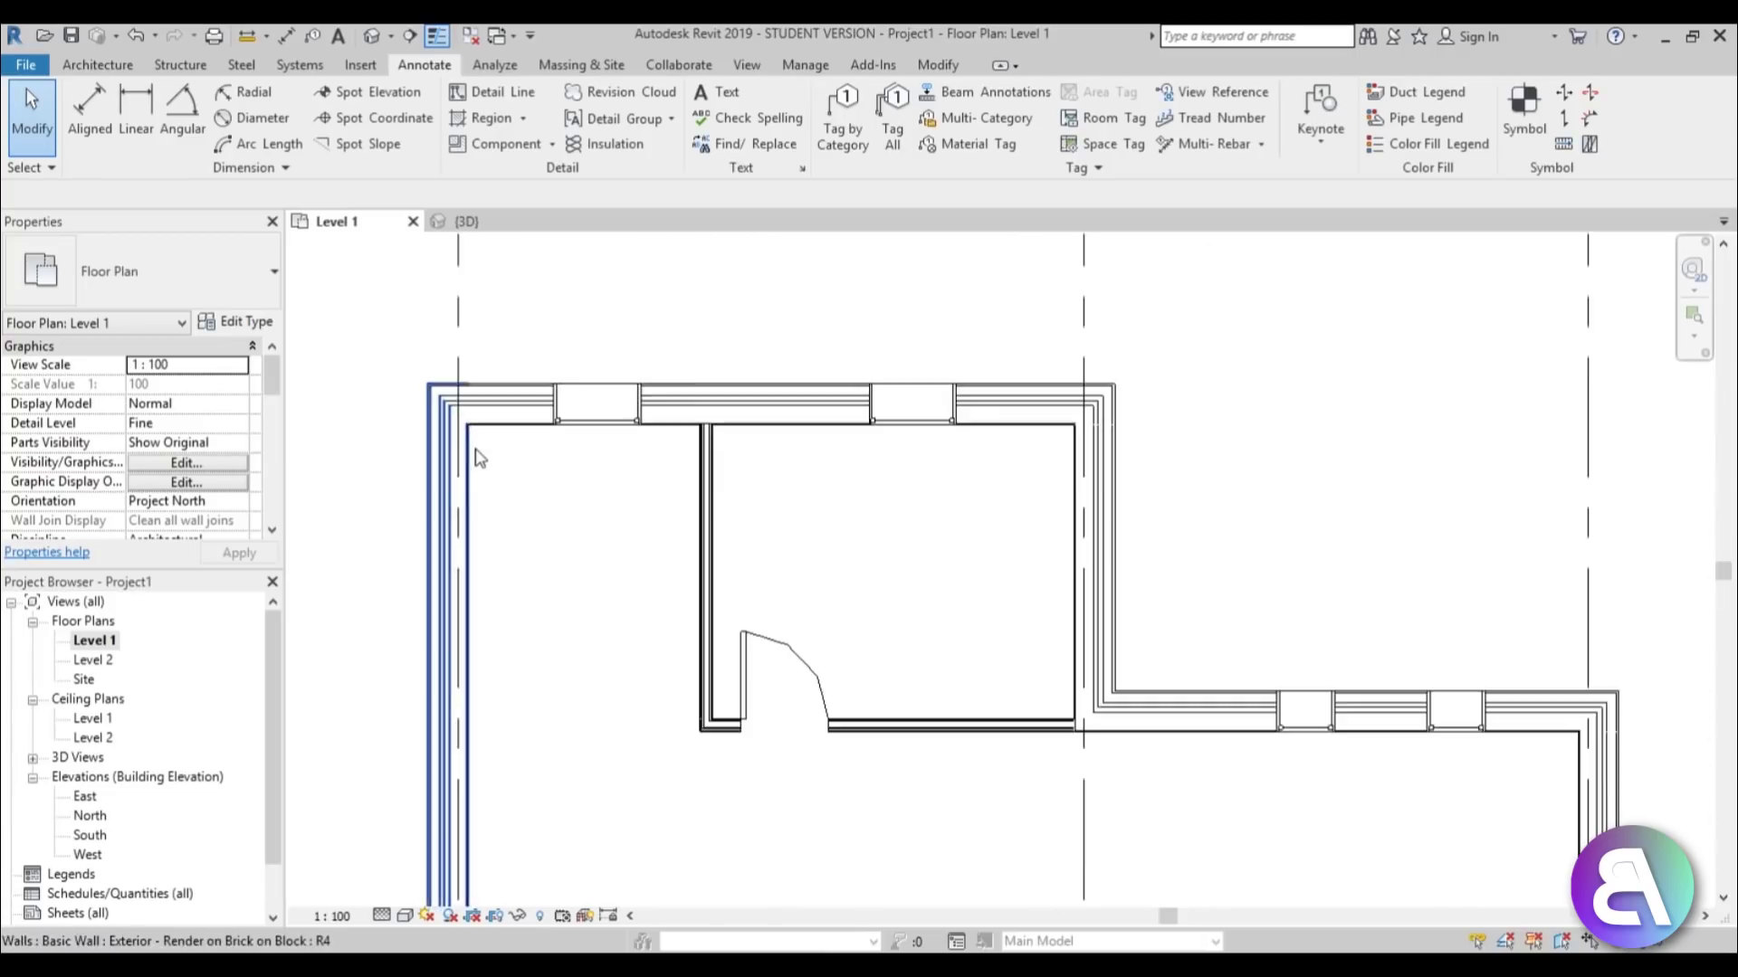
scroll(452, 593, up, 2)
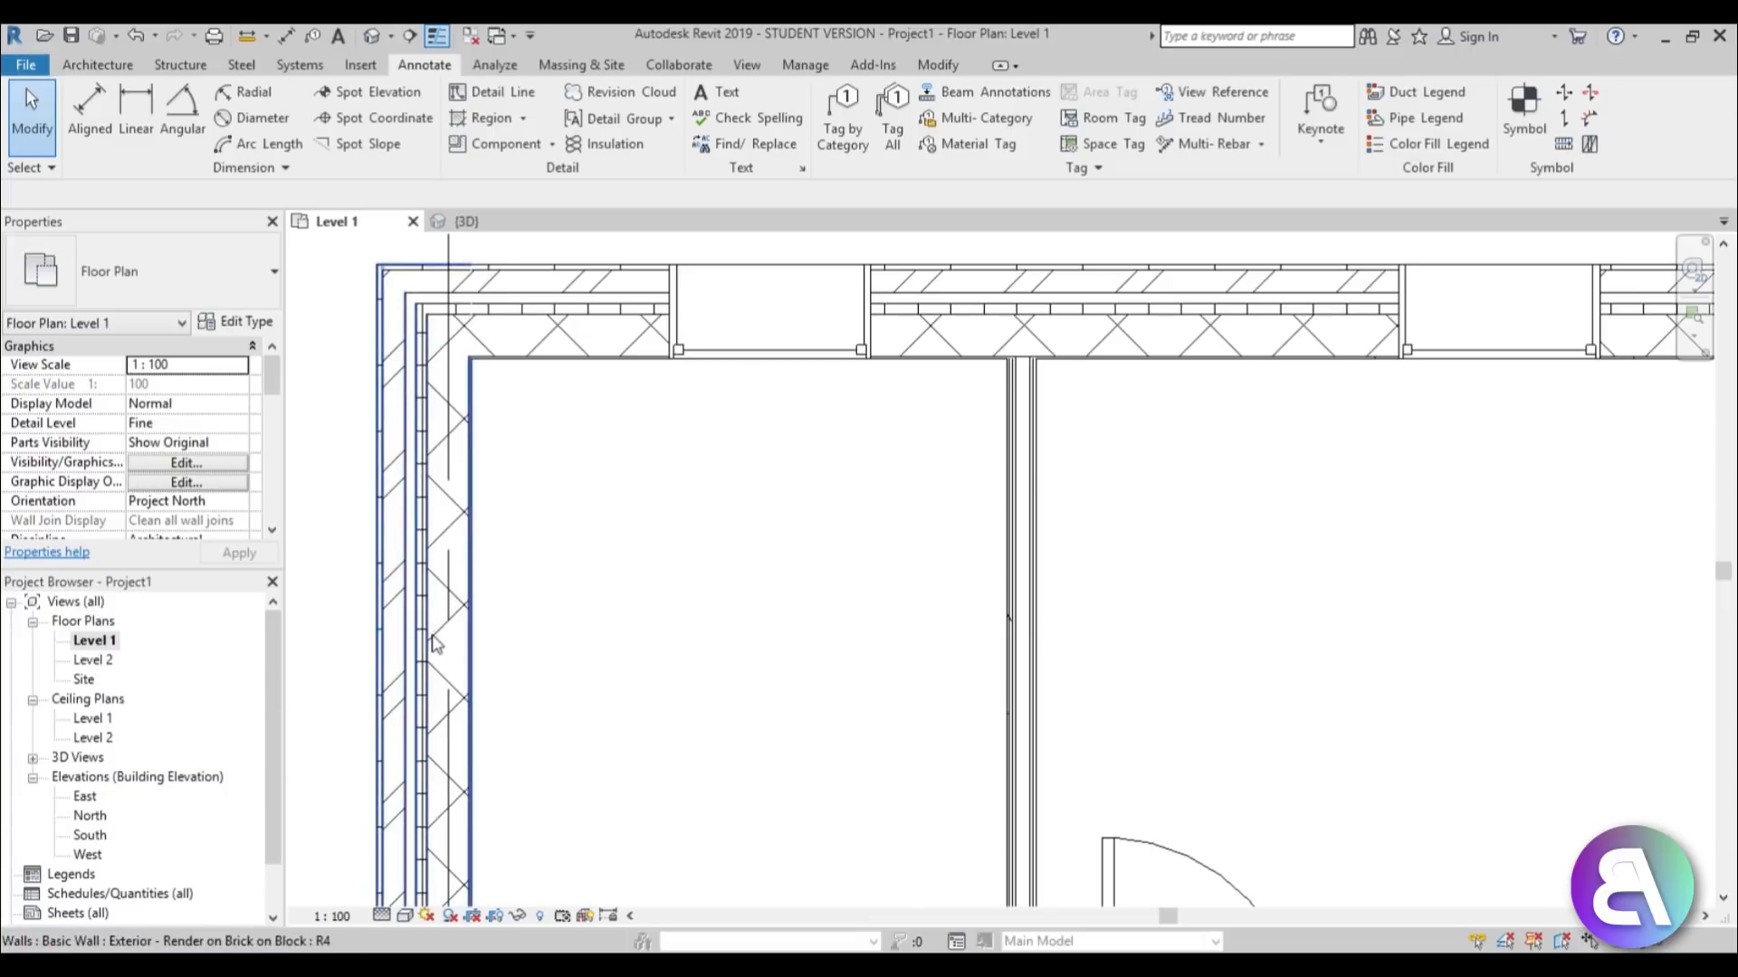
scroll(442, 694, up, 2)
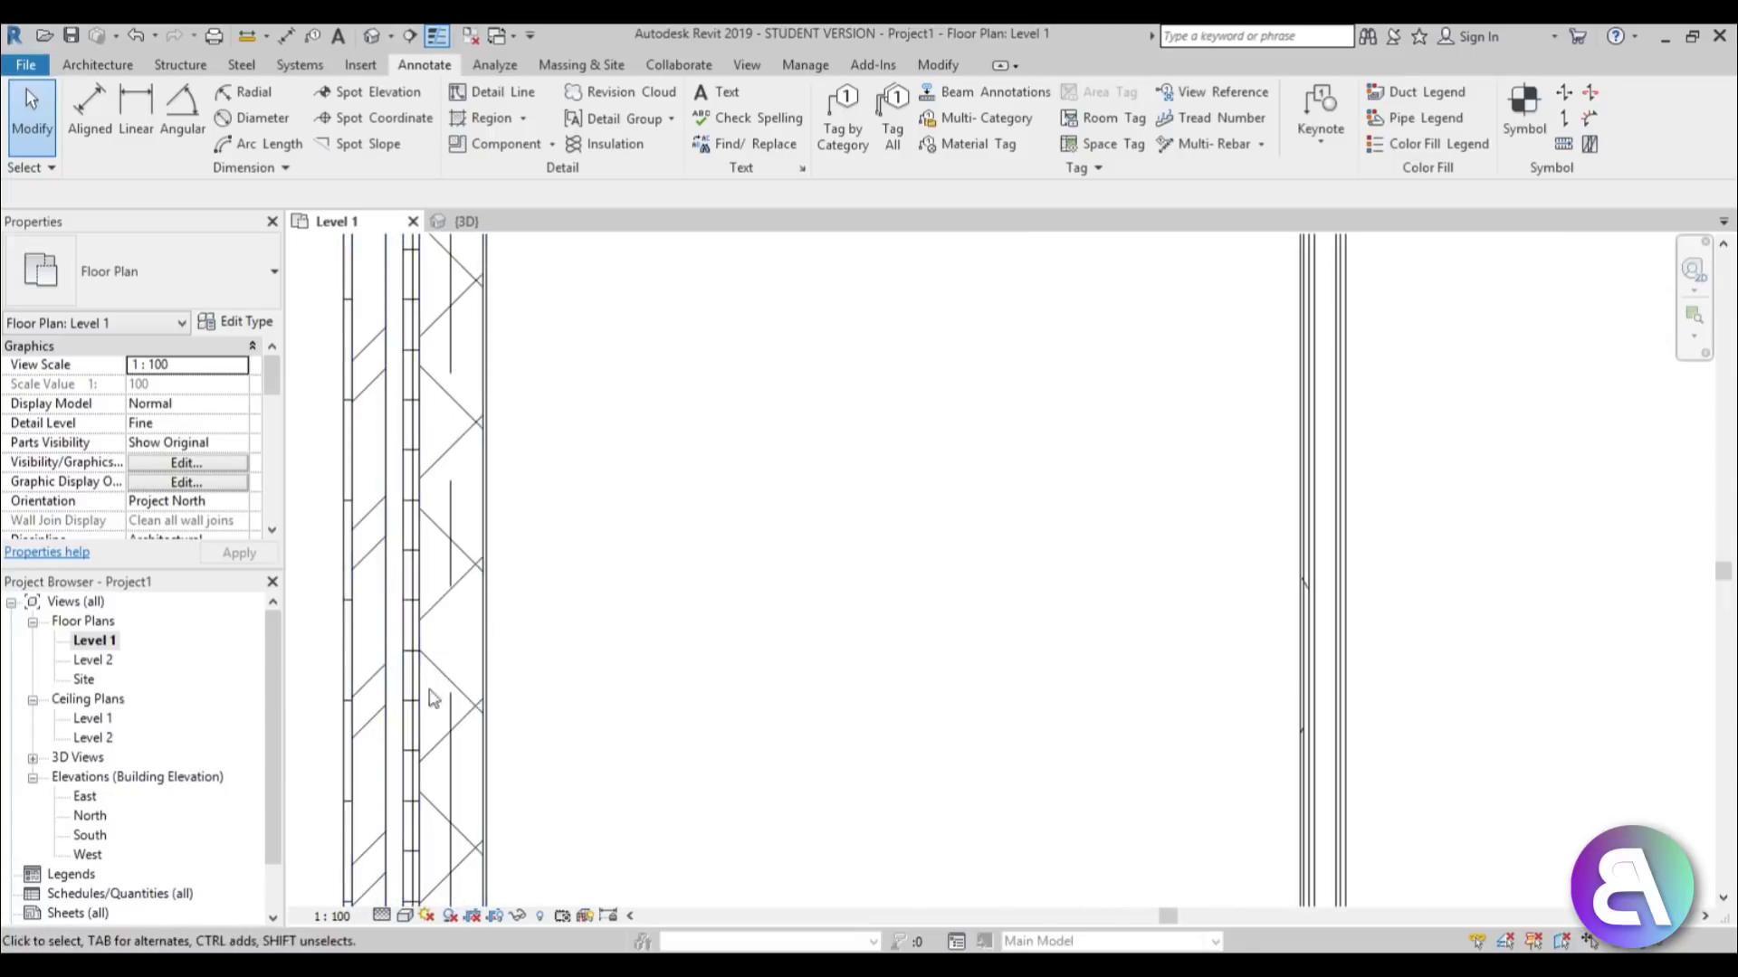
scroll(443, 681, down, 3)
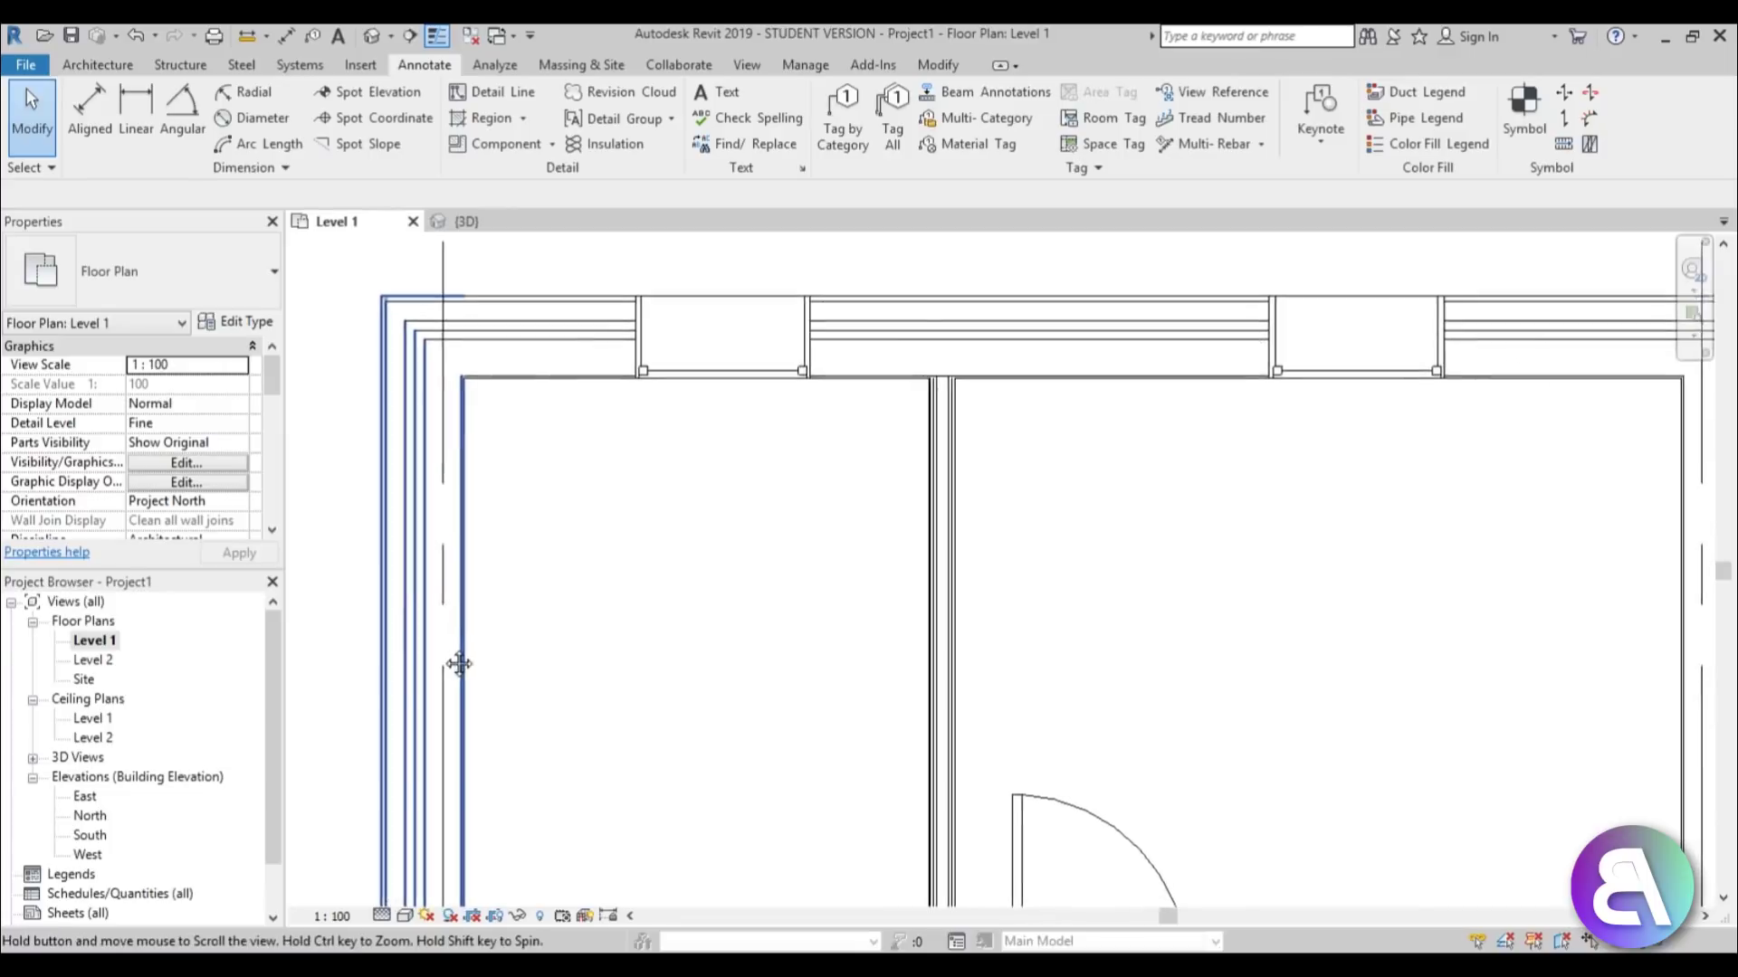
click(331, 916)
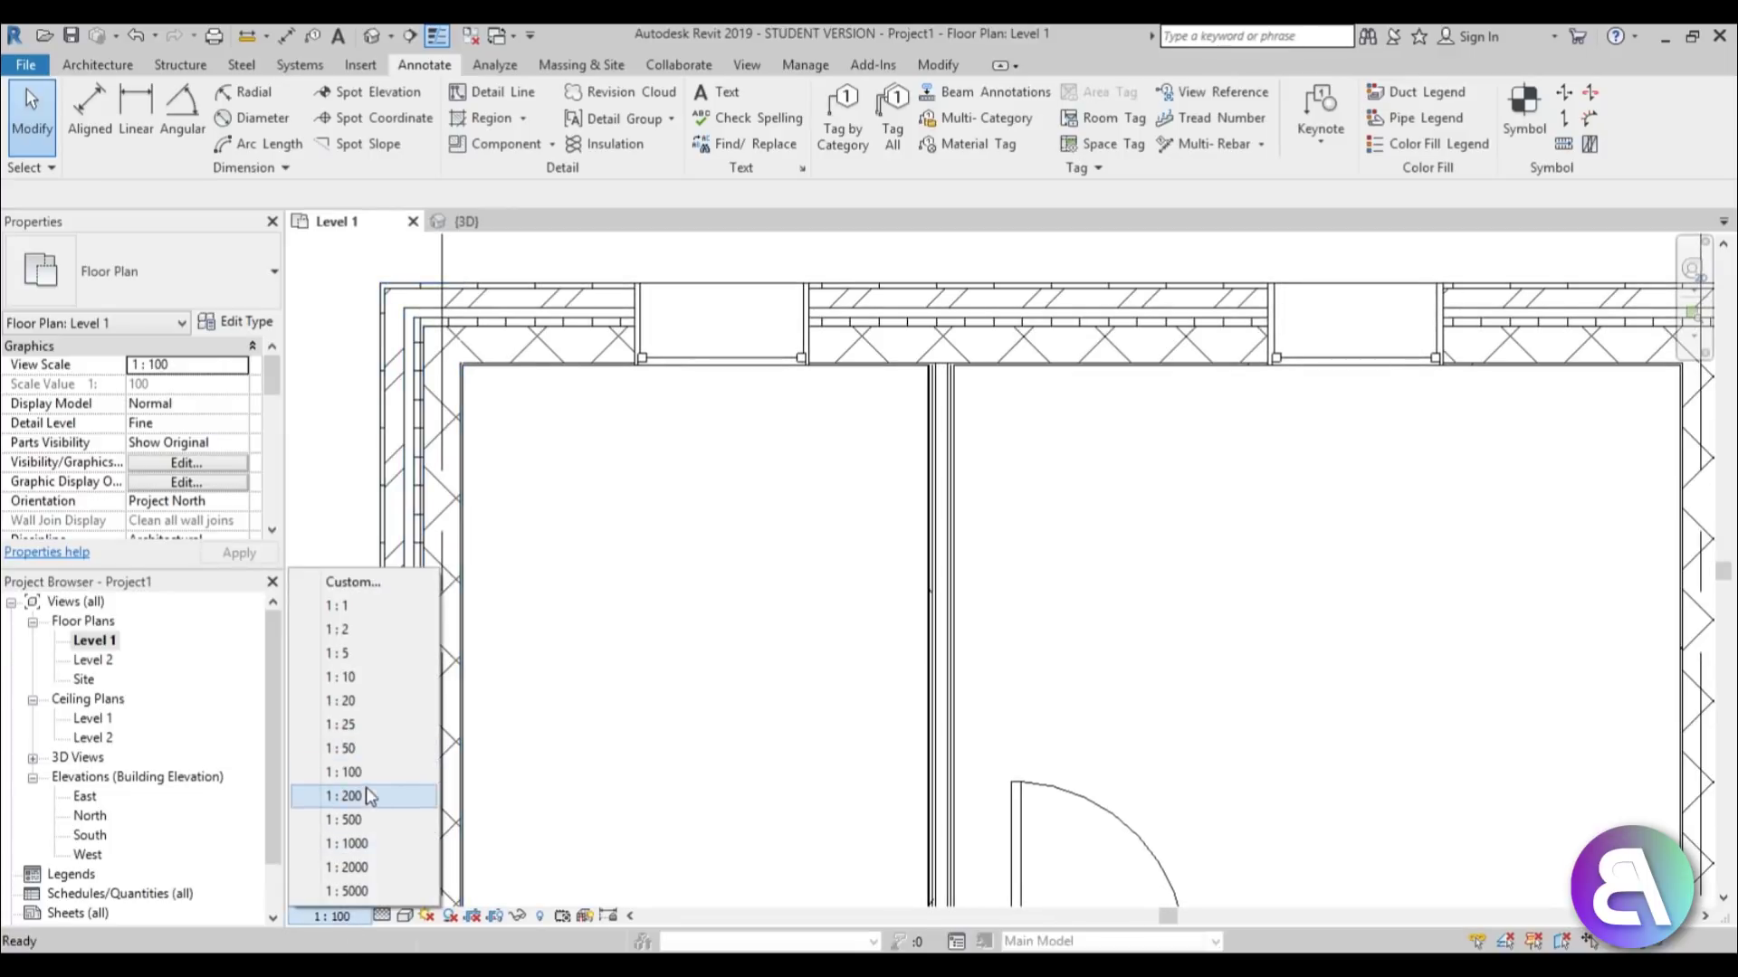
click(353, 751)
Zoom and pan to centre the whole L-shaped building and its stair.
scroll(531, 609, up, 3)
scroll(574, 610, down, 3)
scroll(505, 523, down, 3)
scroll(509, 471, down, 2)
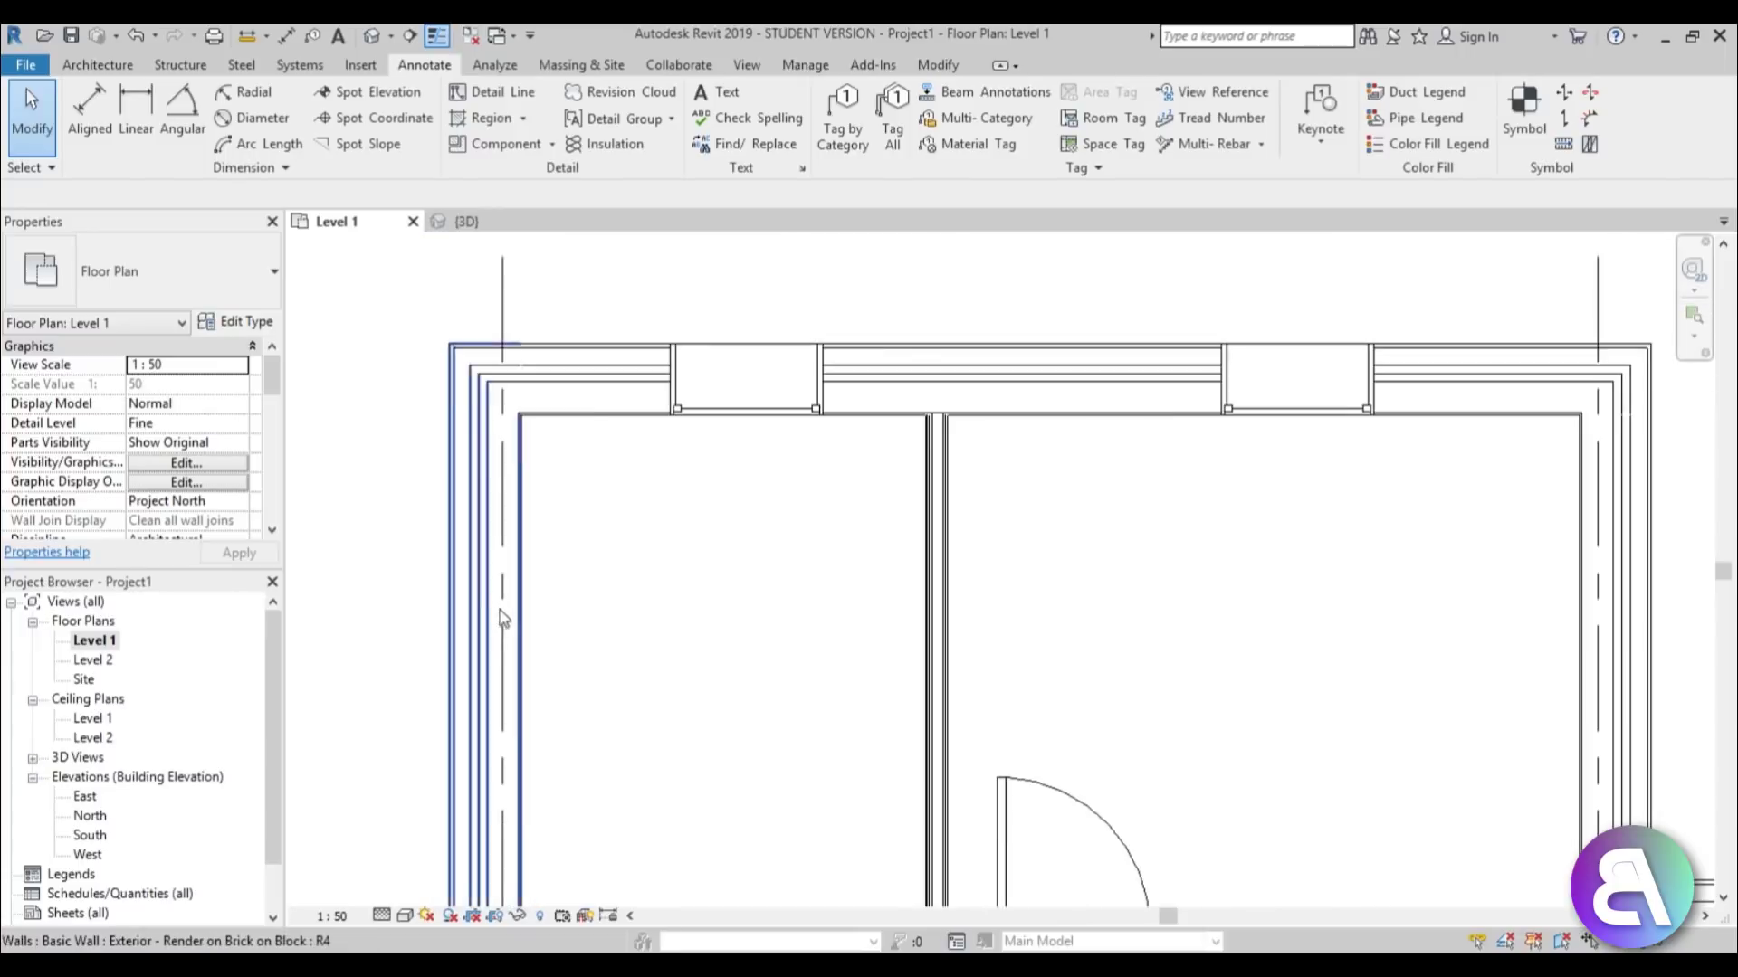
scroll(514, 401, up, 2)
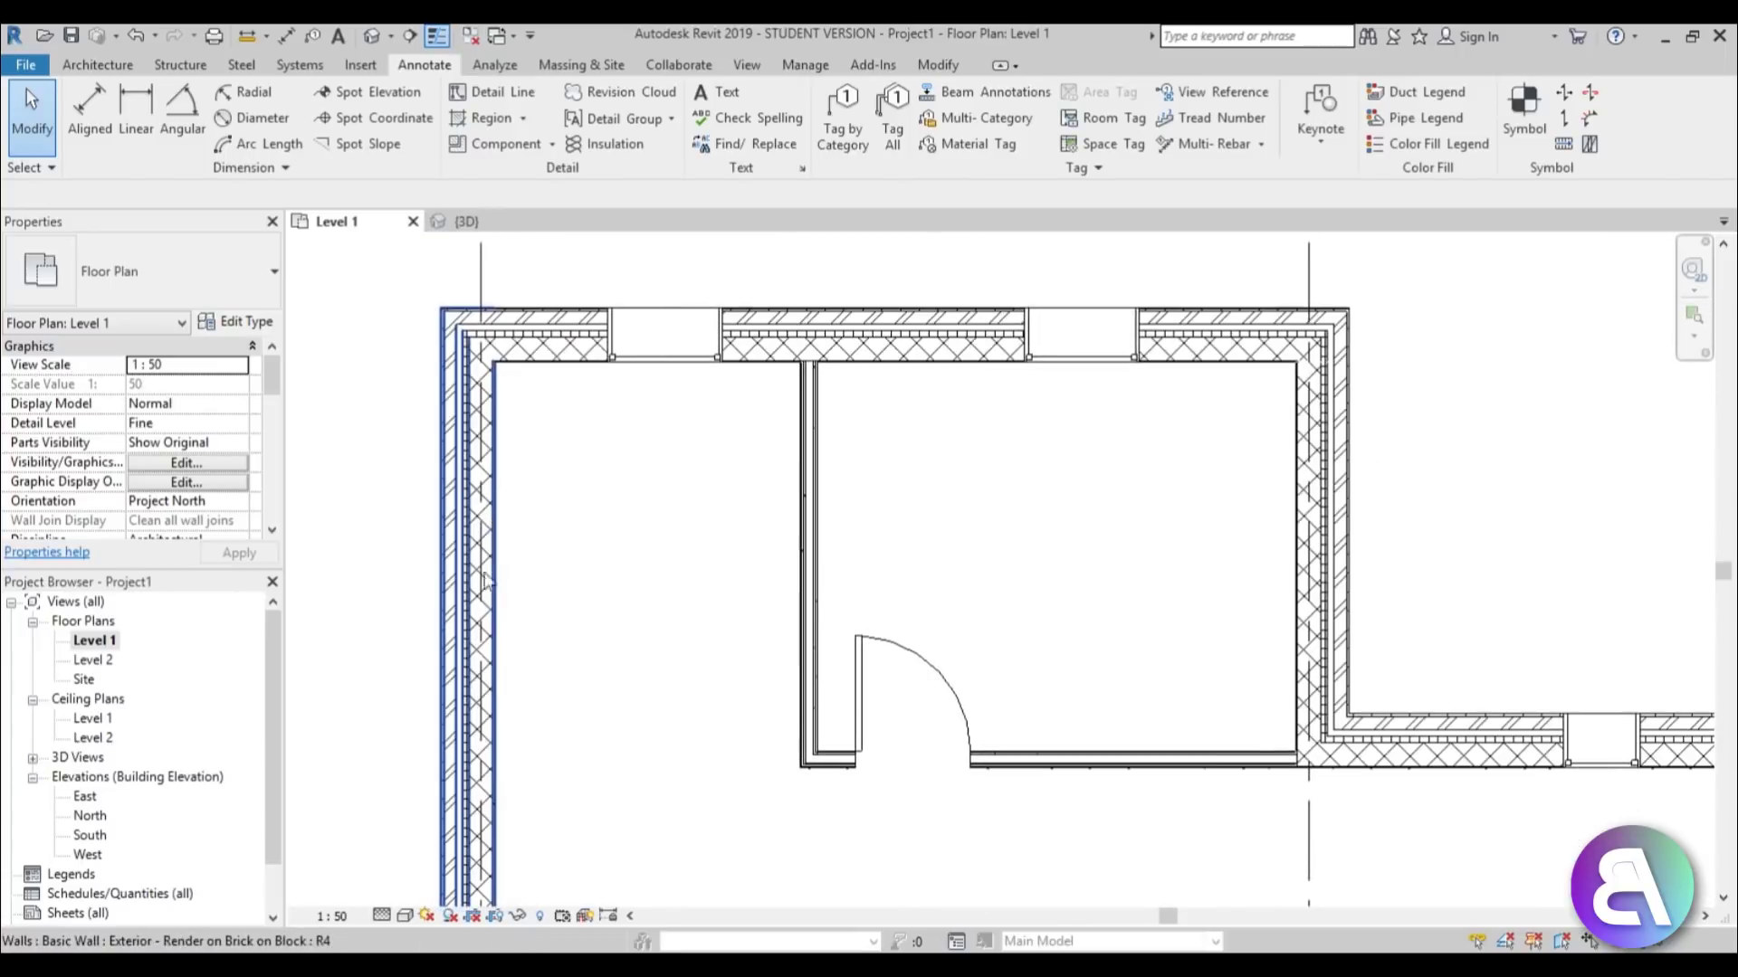
middle_drag(512, 702, 489, 452)
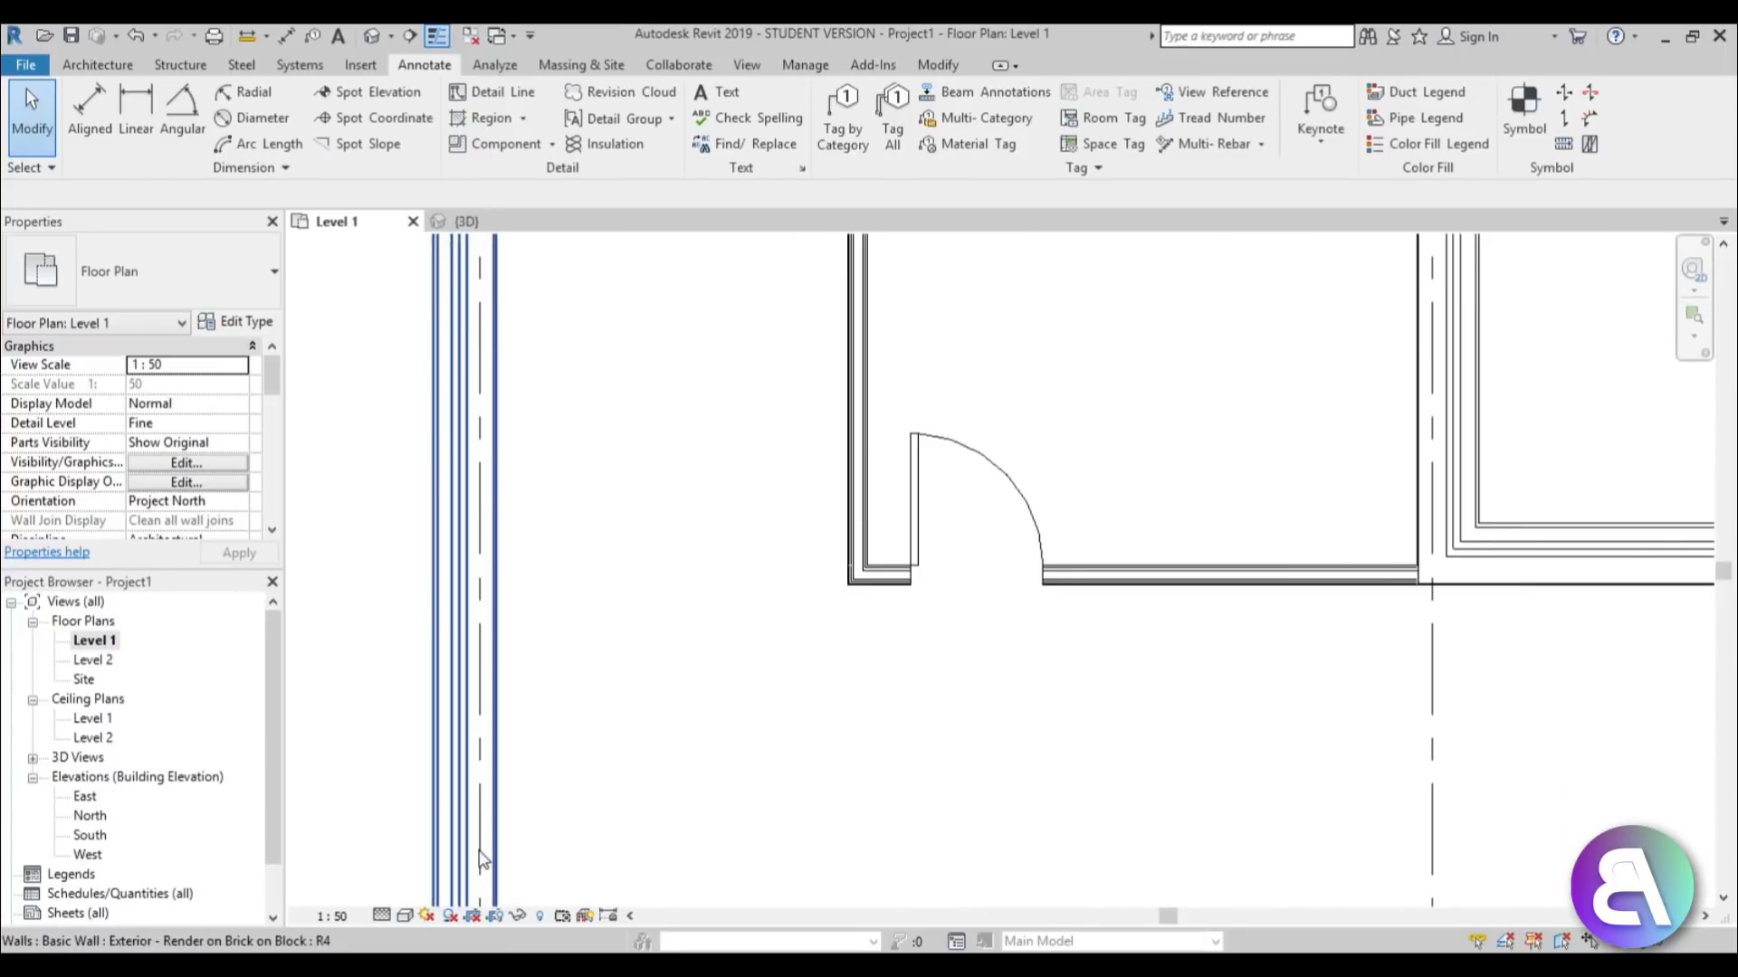
scroll(463, 521, up, 2)
scroll(463, 521, up, 1)
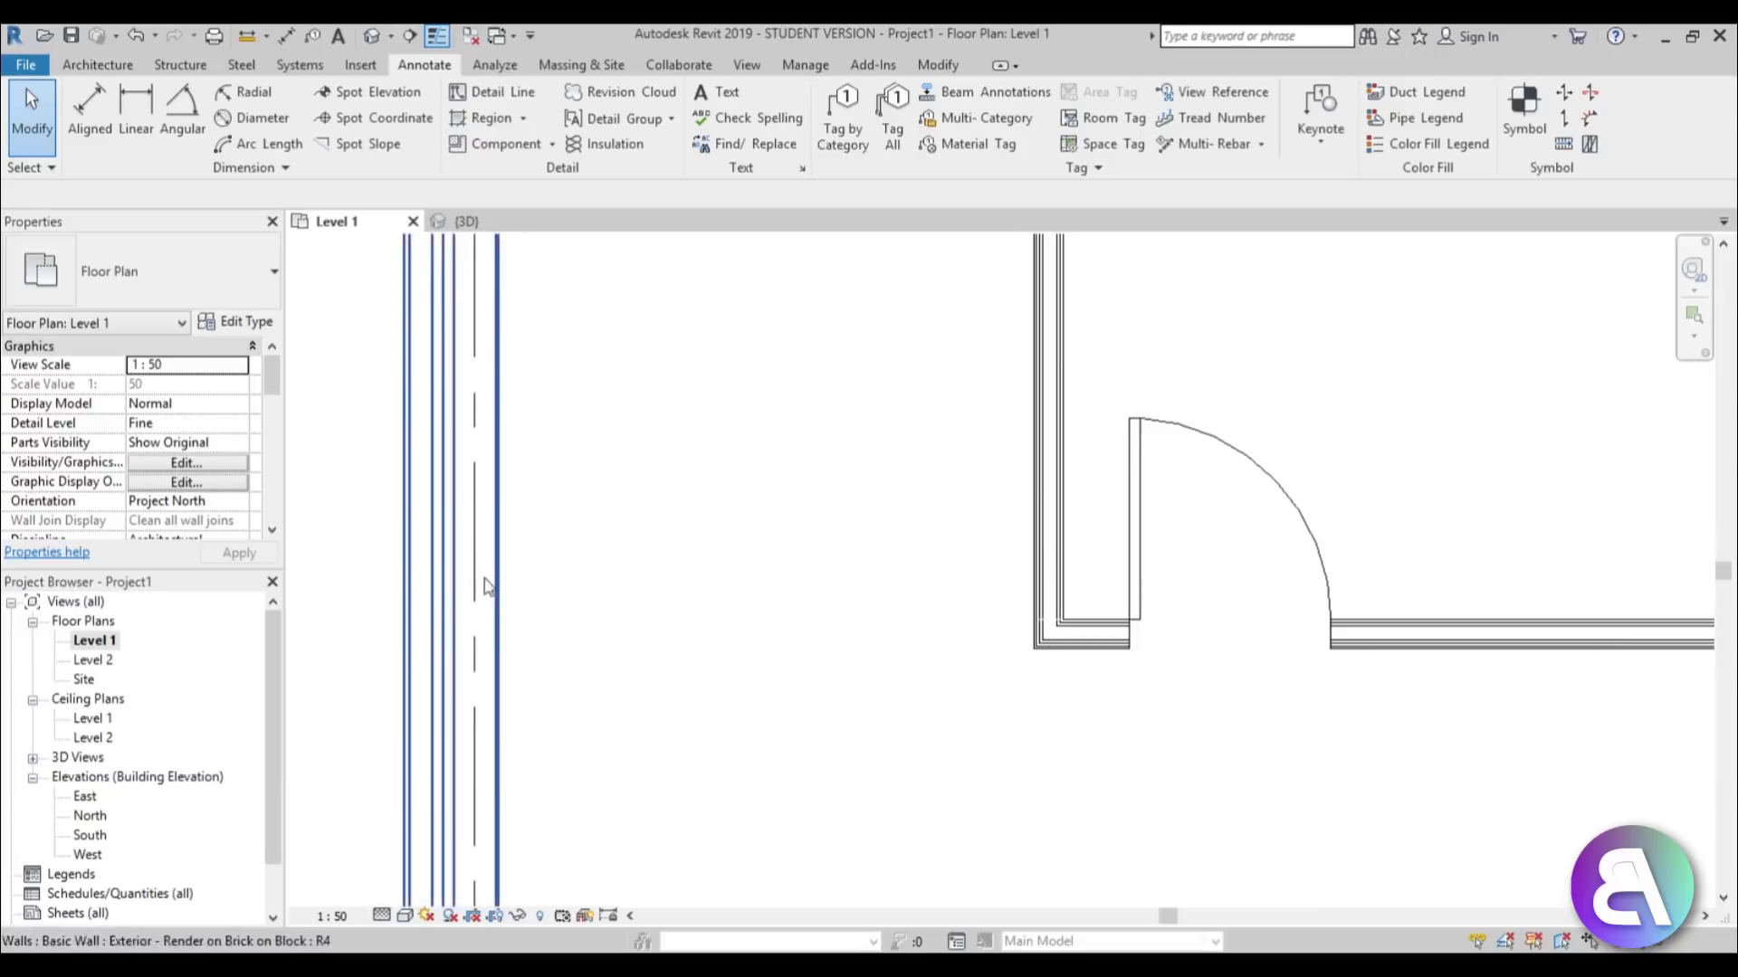
scroll(466, 620, down, 2)
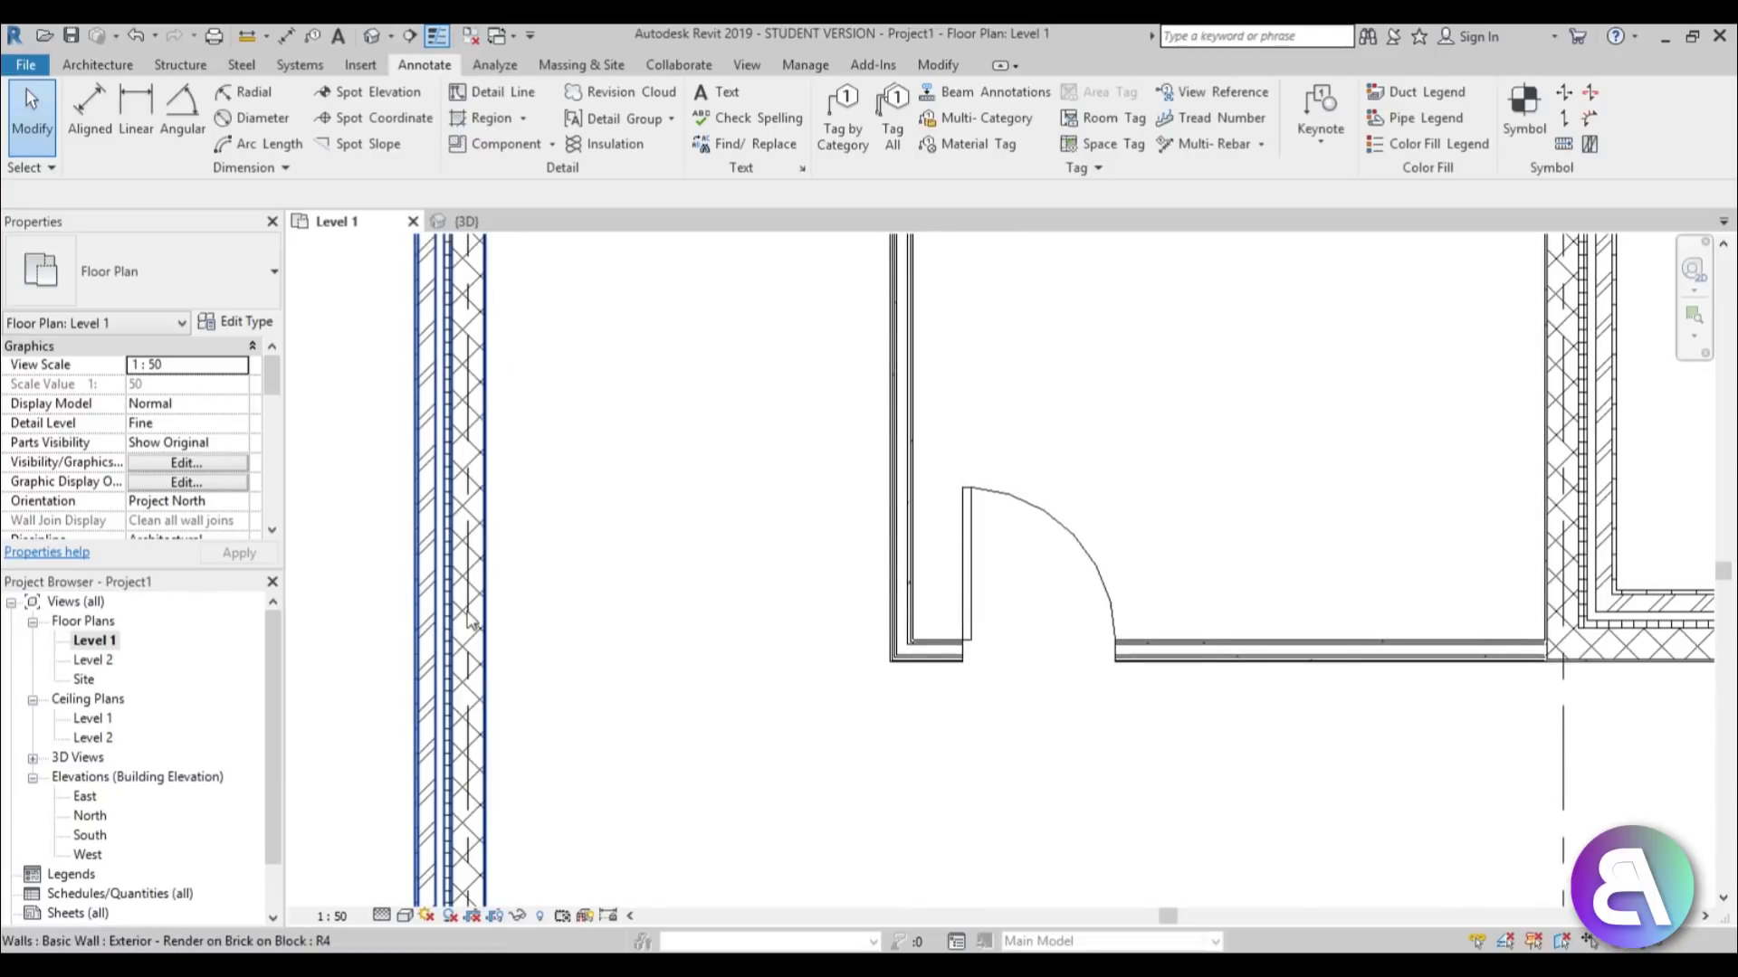
scroll(469, 620, down, 3)
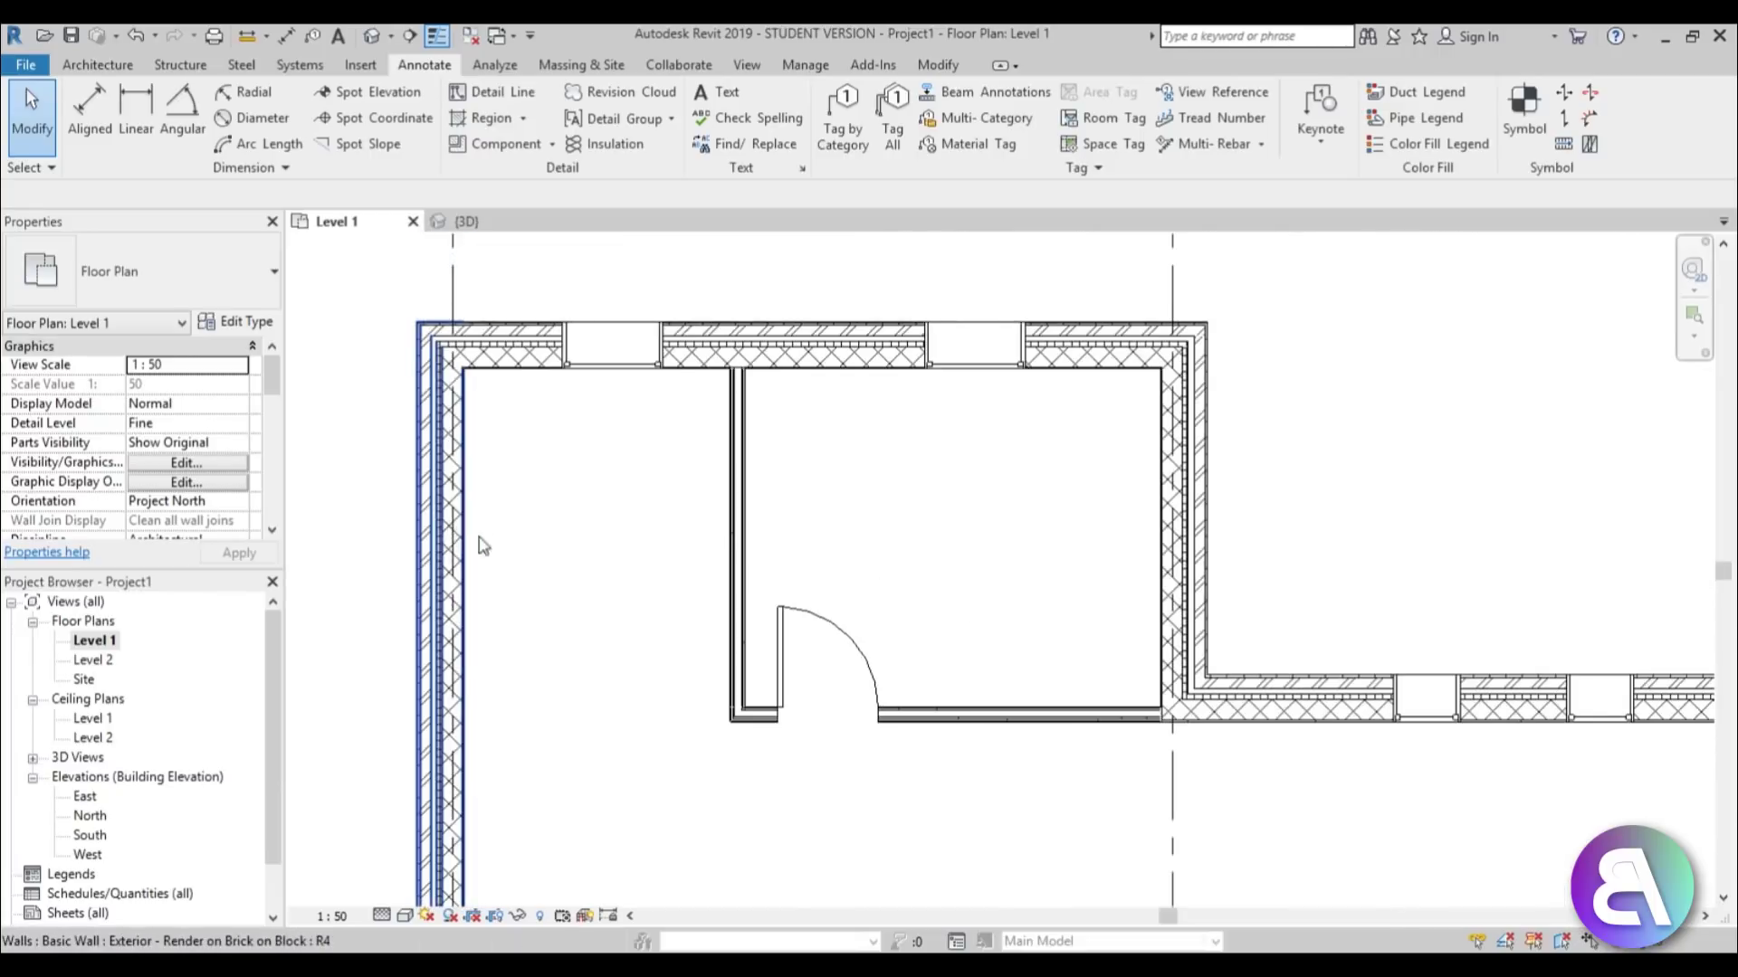
middle_drag(505, 554, 480, 639)
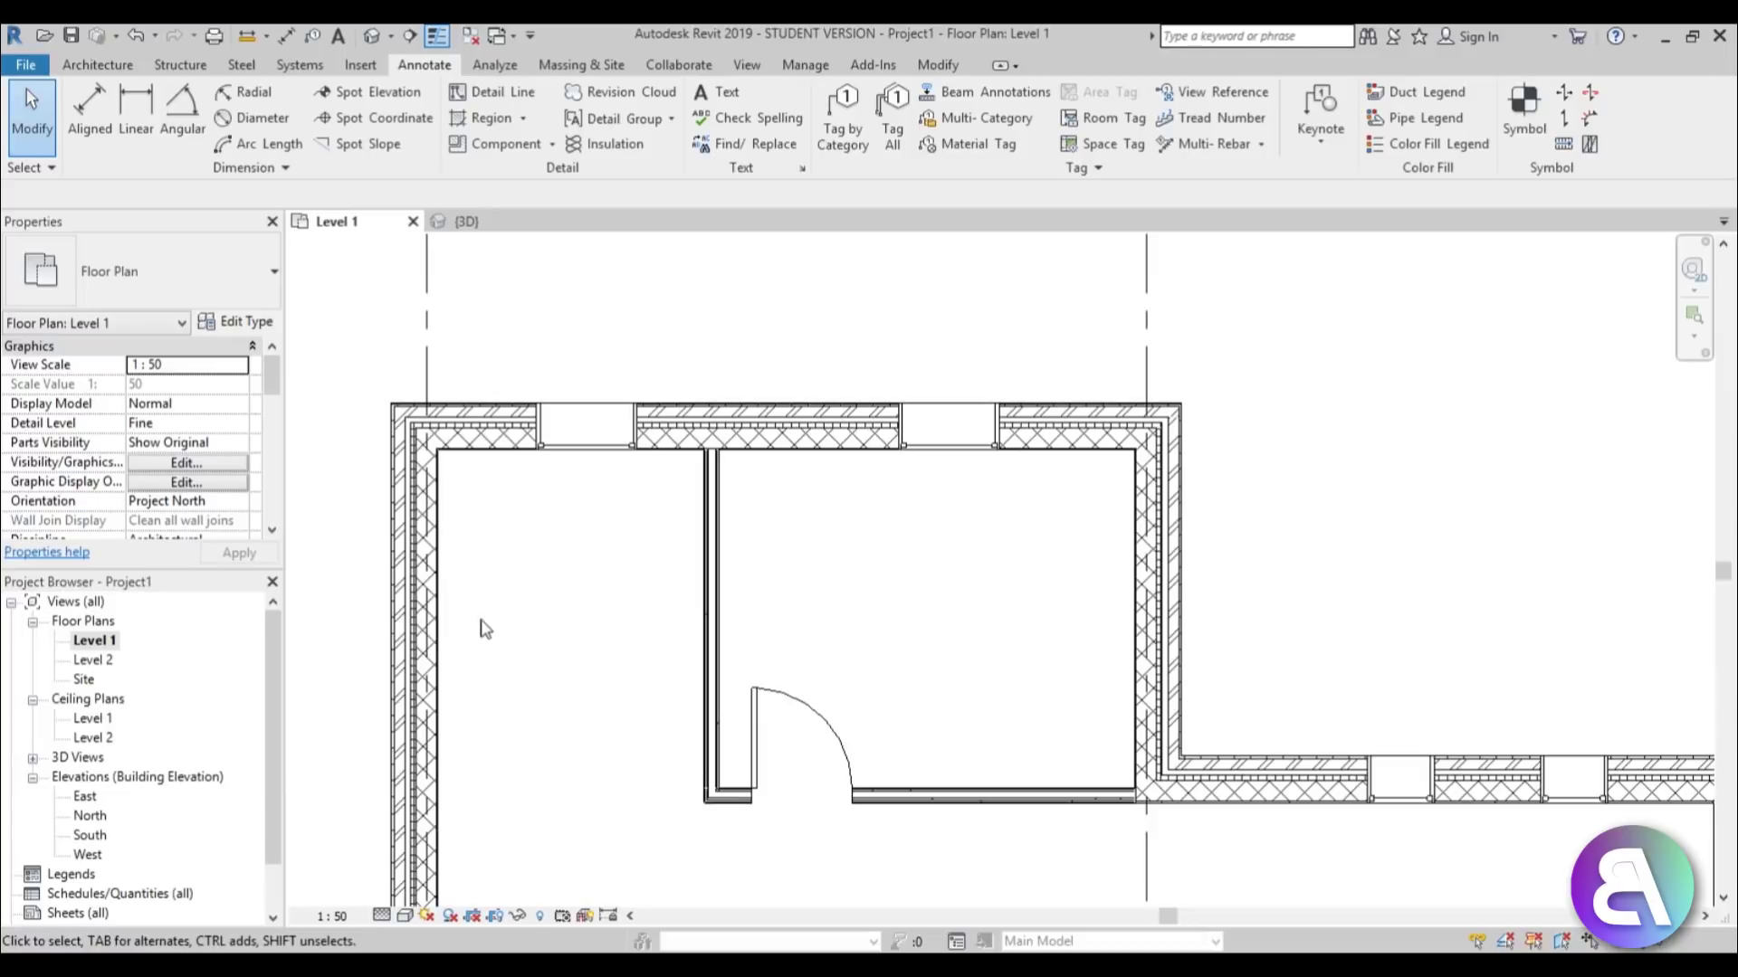
scroll(471, 579, down, 2)
mouse_move(450, 512)
middle_down()
mouse_move(454, 562)
mouse_move(466, 512)
middle_up()
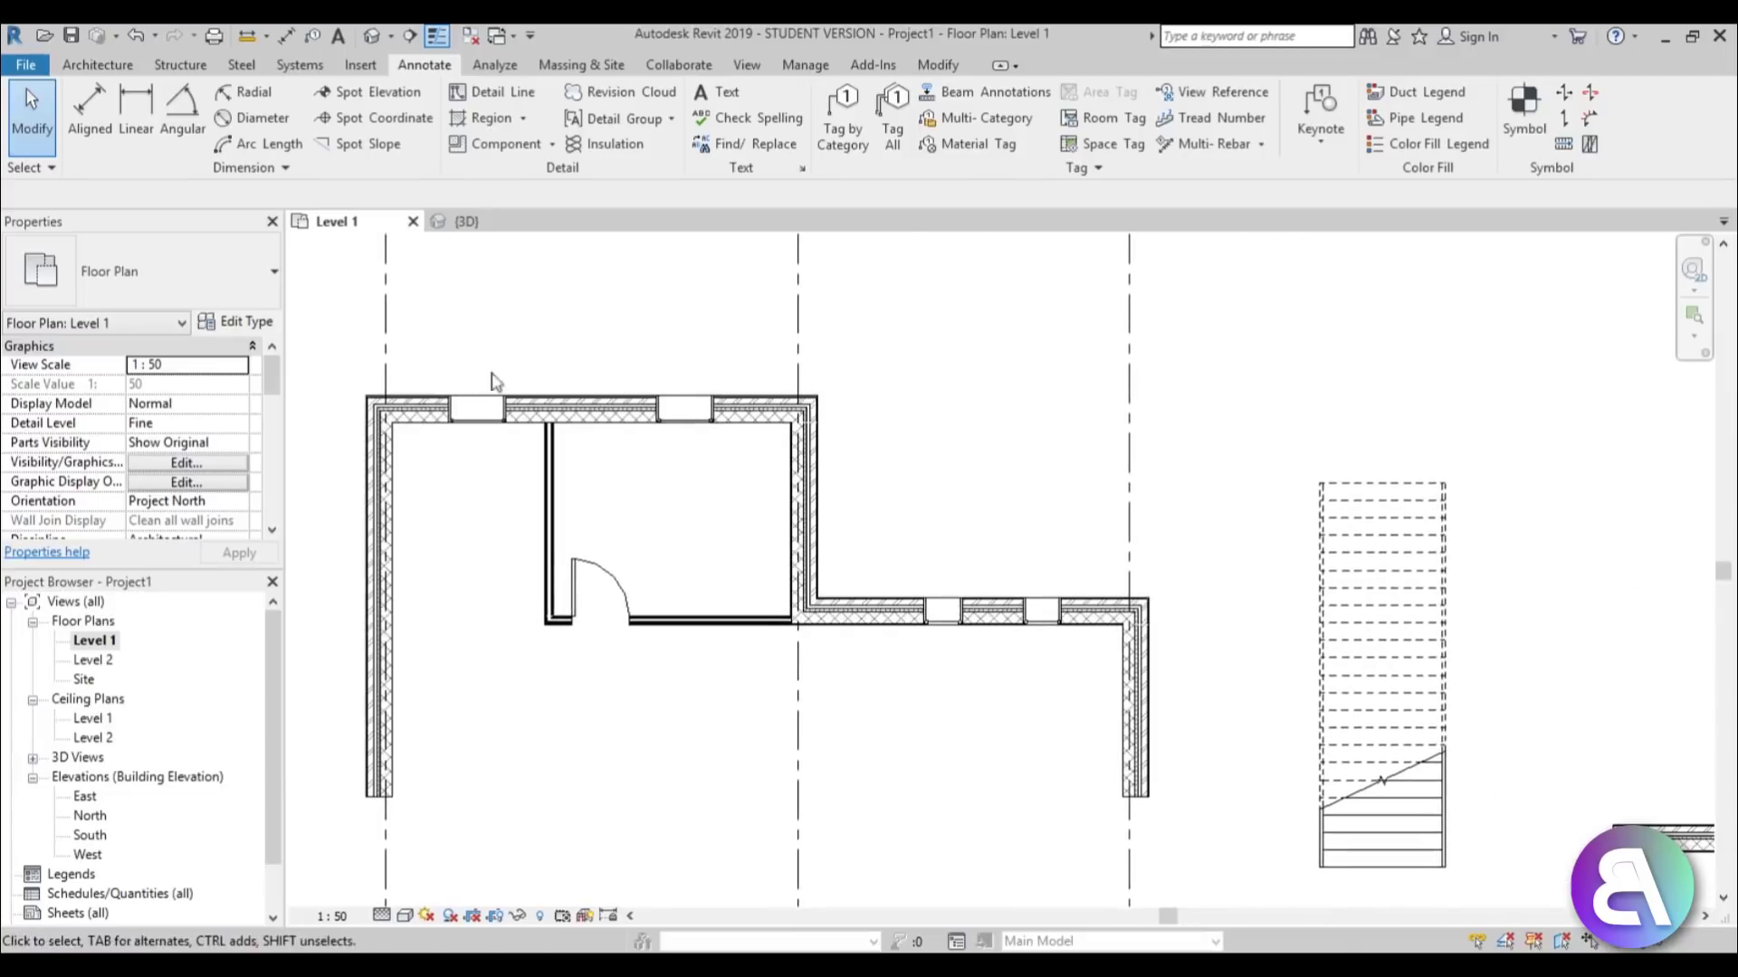
middle_drag(667, 683, 640, 710)
middle_drag(1131, 771, 1074, 863)
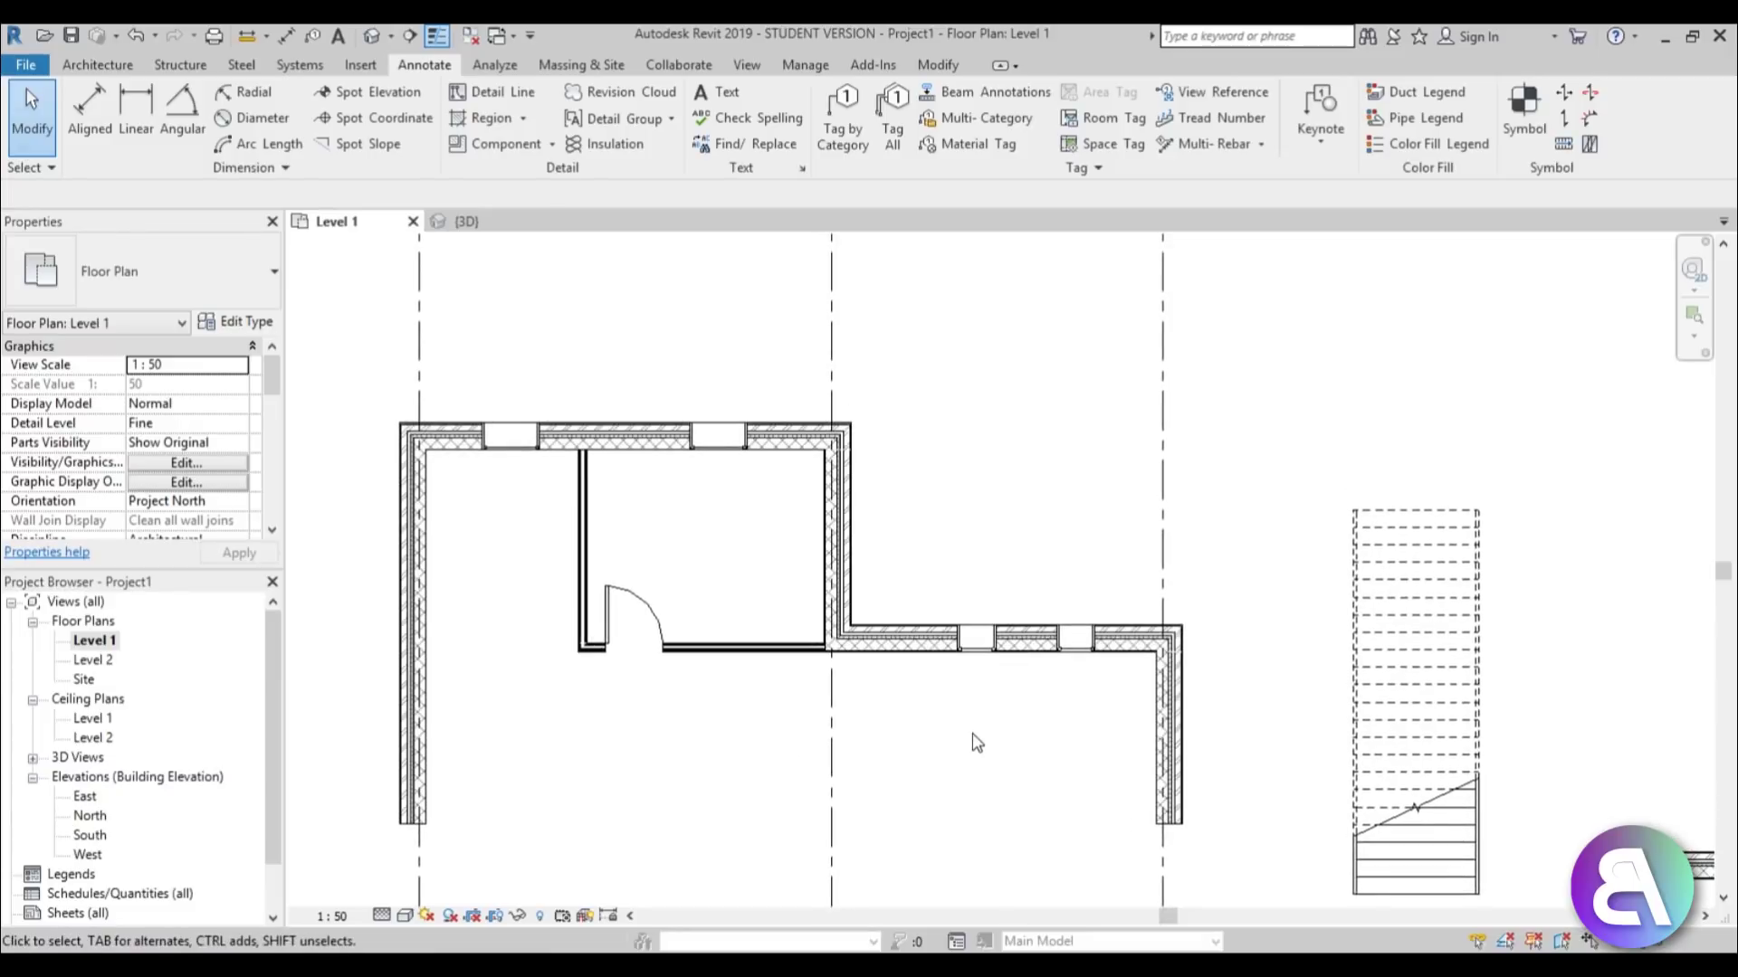
Start the Aligned Dimension tool with DI and check the wall reference choices.
key(d)
key(i)
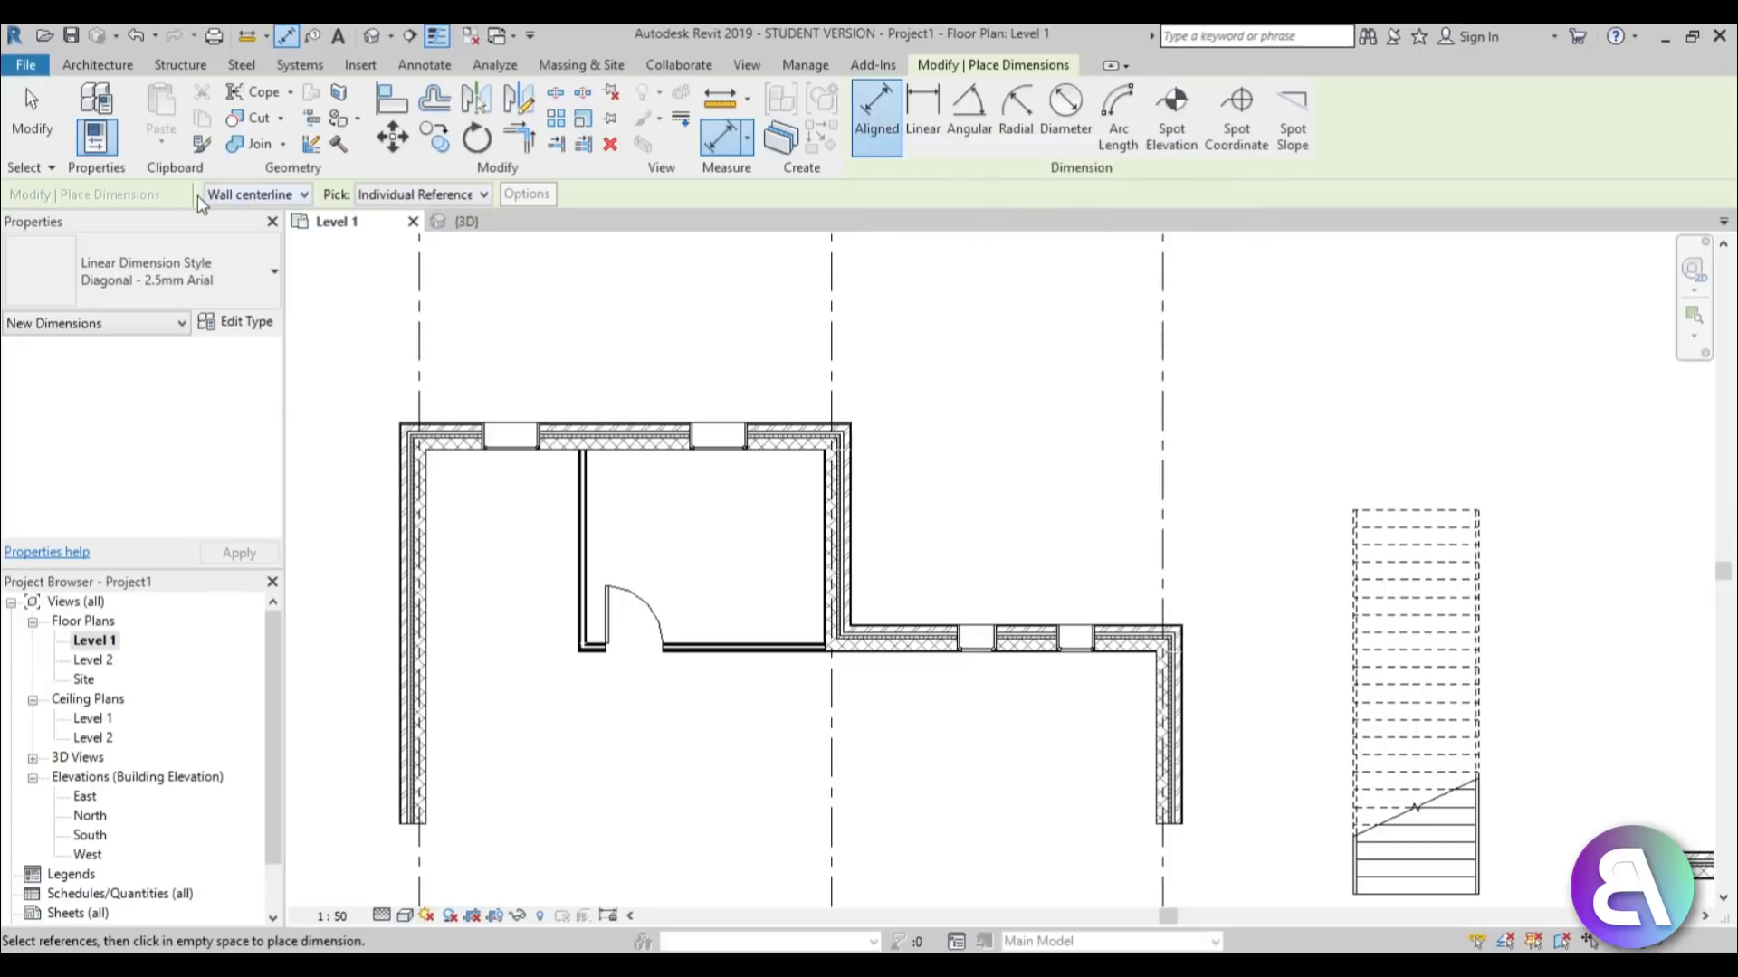
middle_drag(549, 489, 621, 477)
click(228, 197)
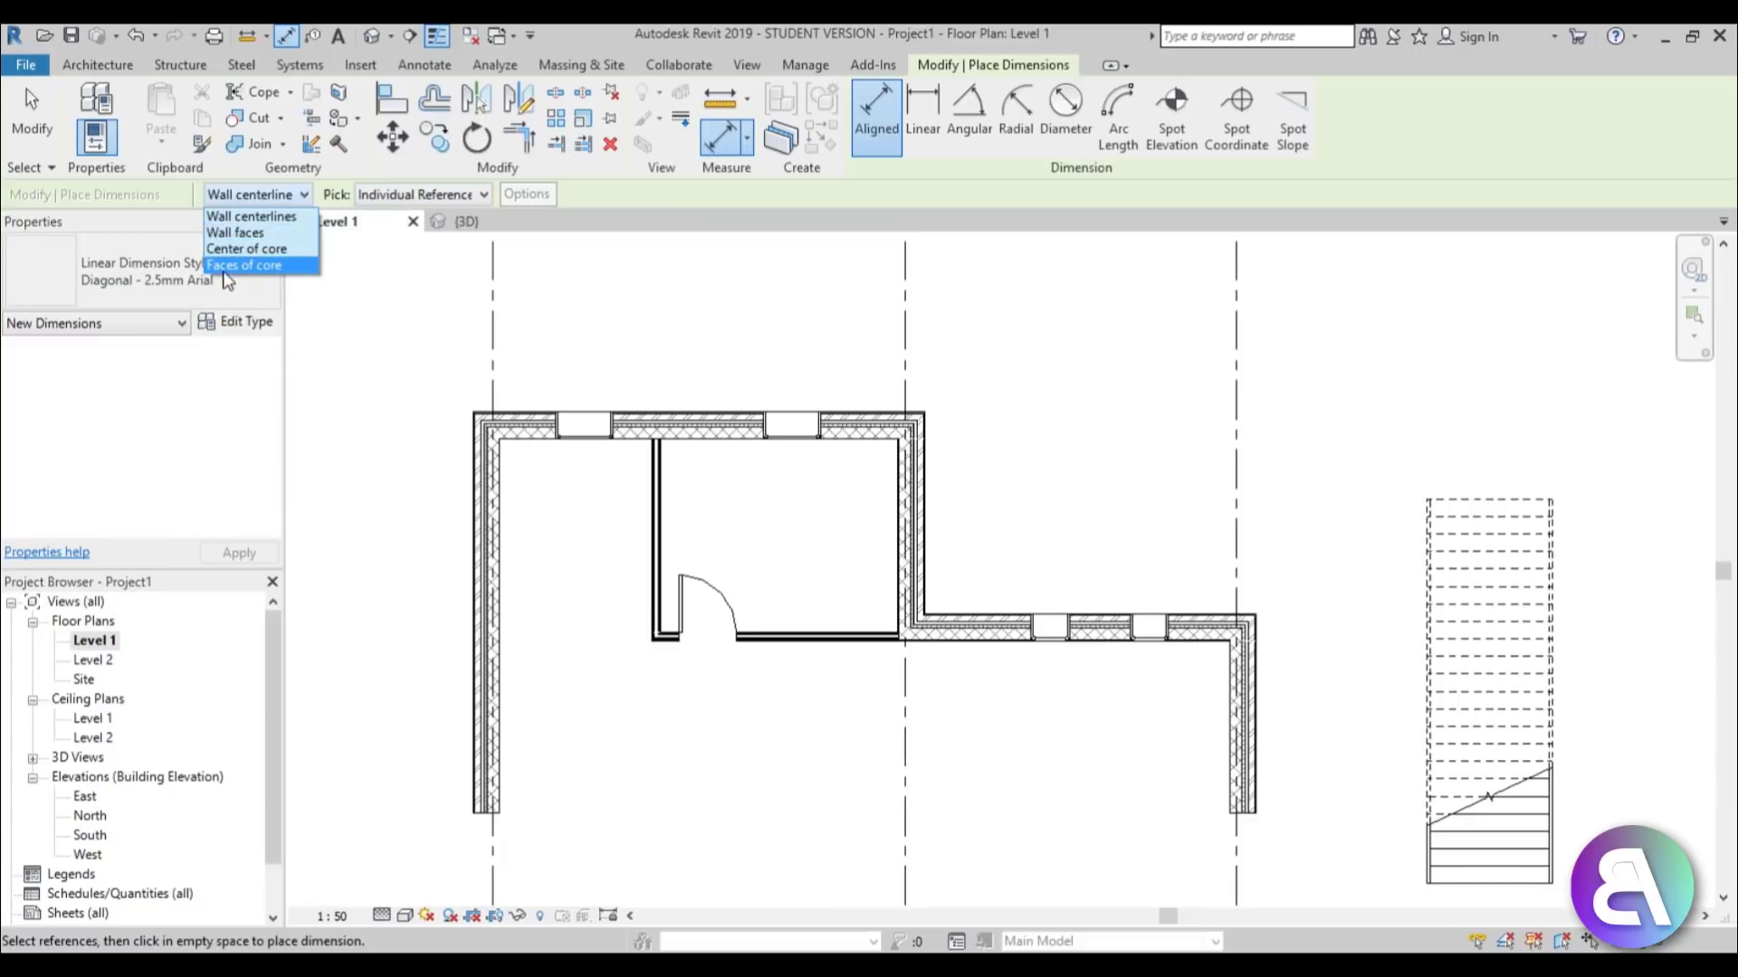
click(411, 197)
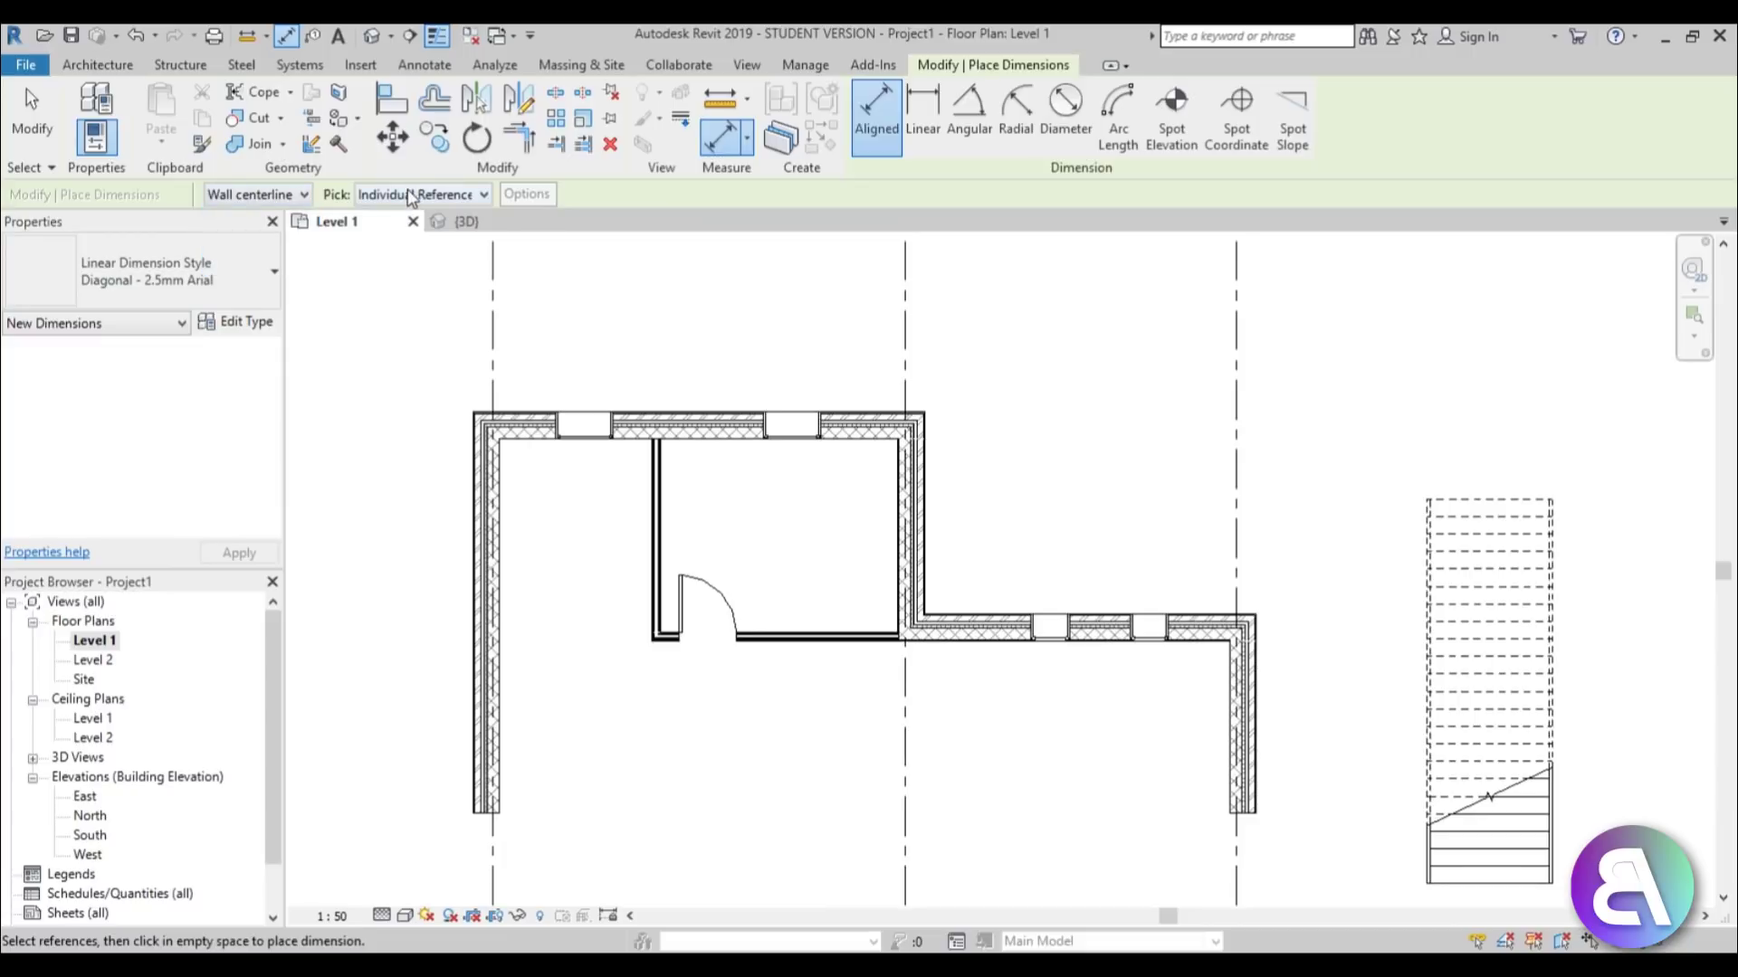
Set dimensioning to pick Entire Walls and measure to Wall faces.
click(412, 196)
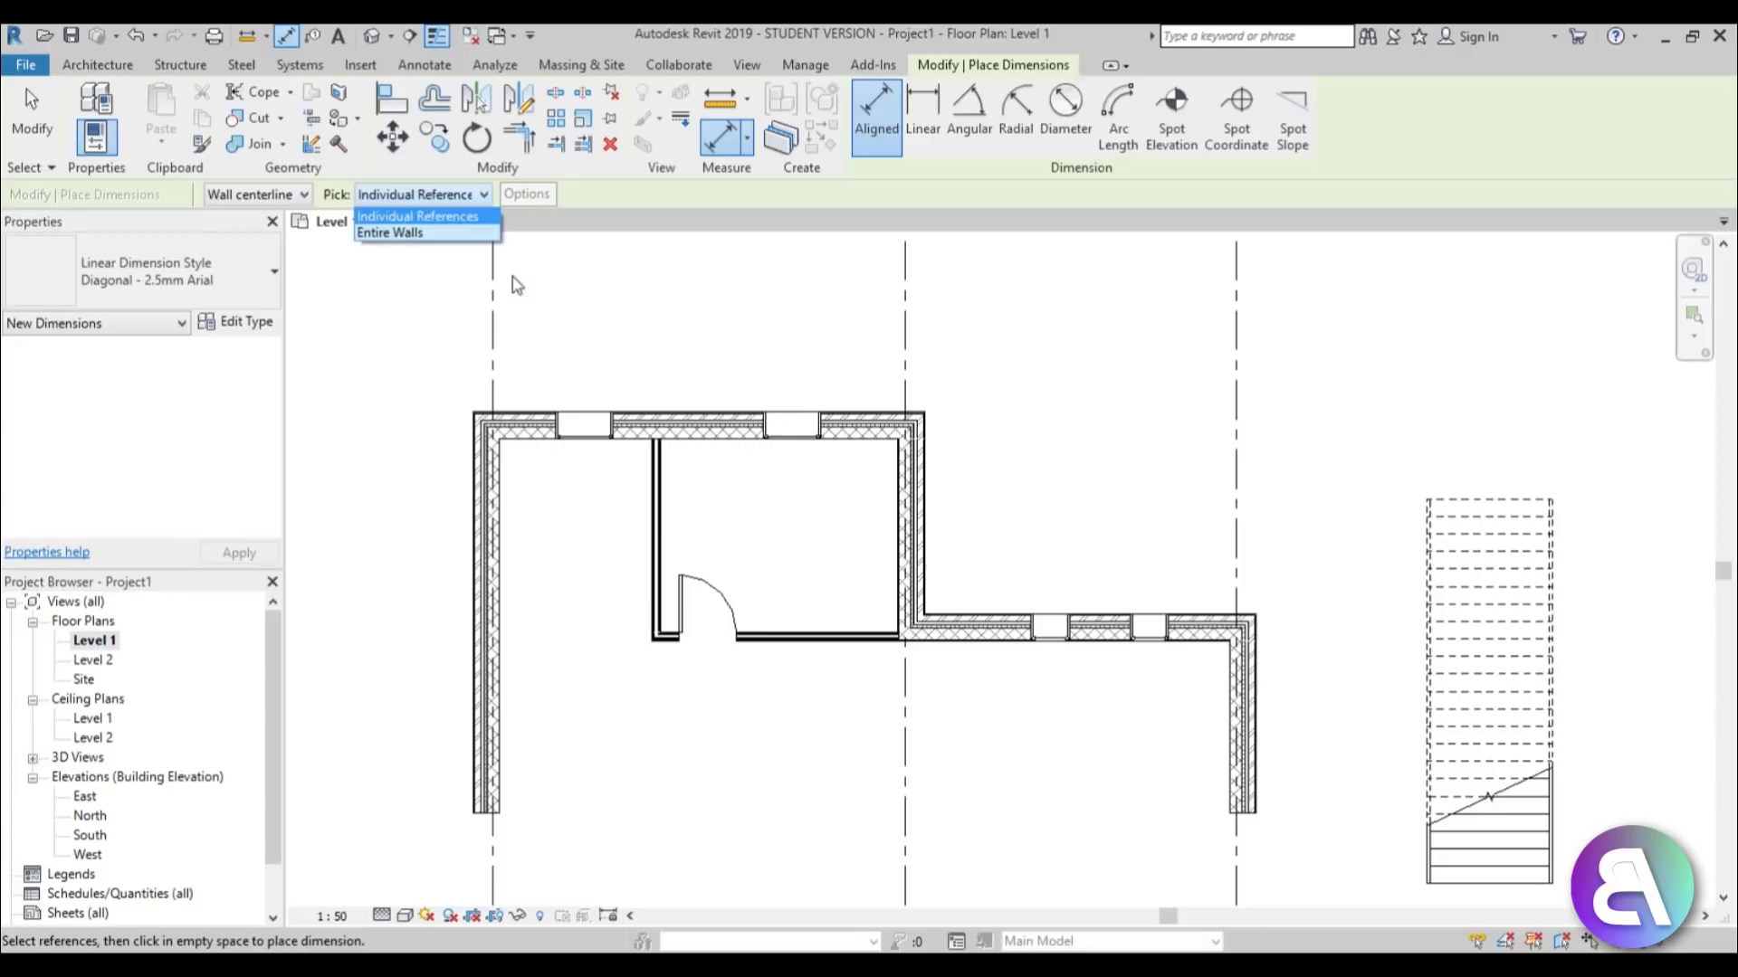
click(374, 233)
click(278, 199)
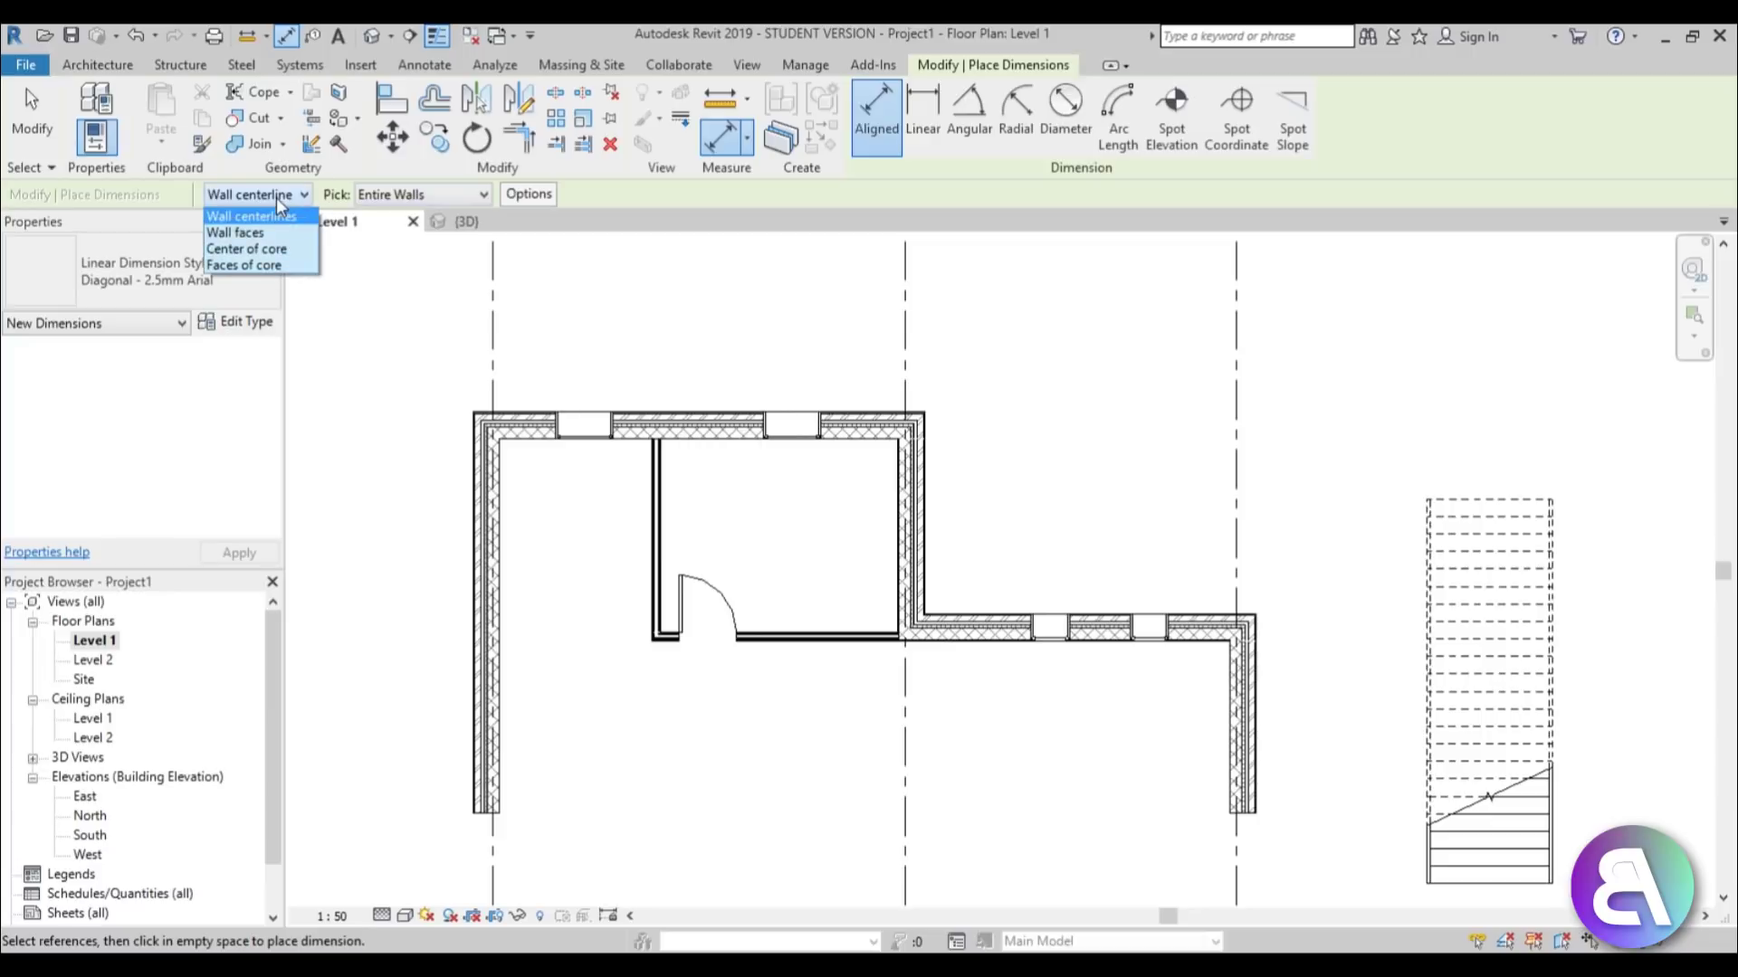
click(217, 235)
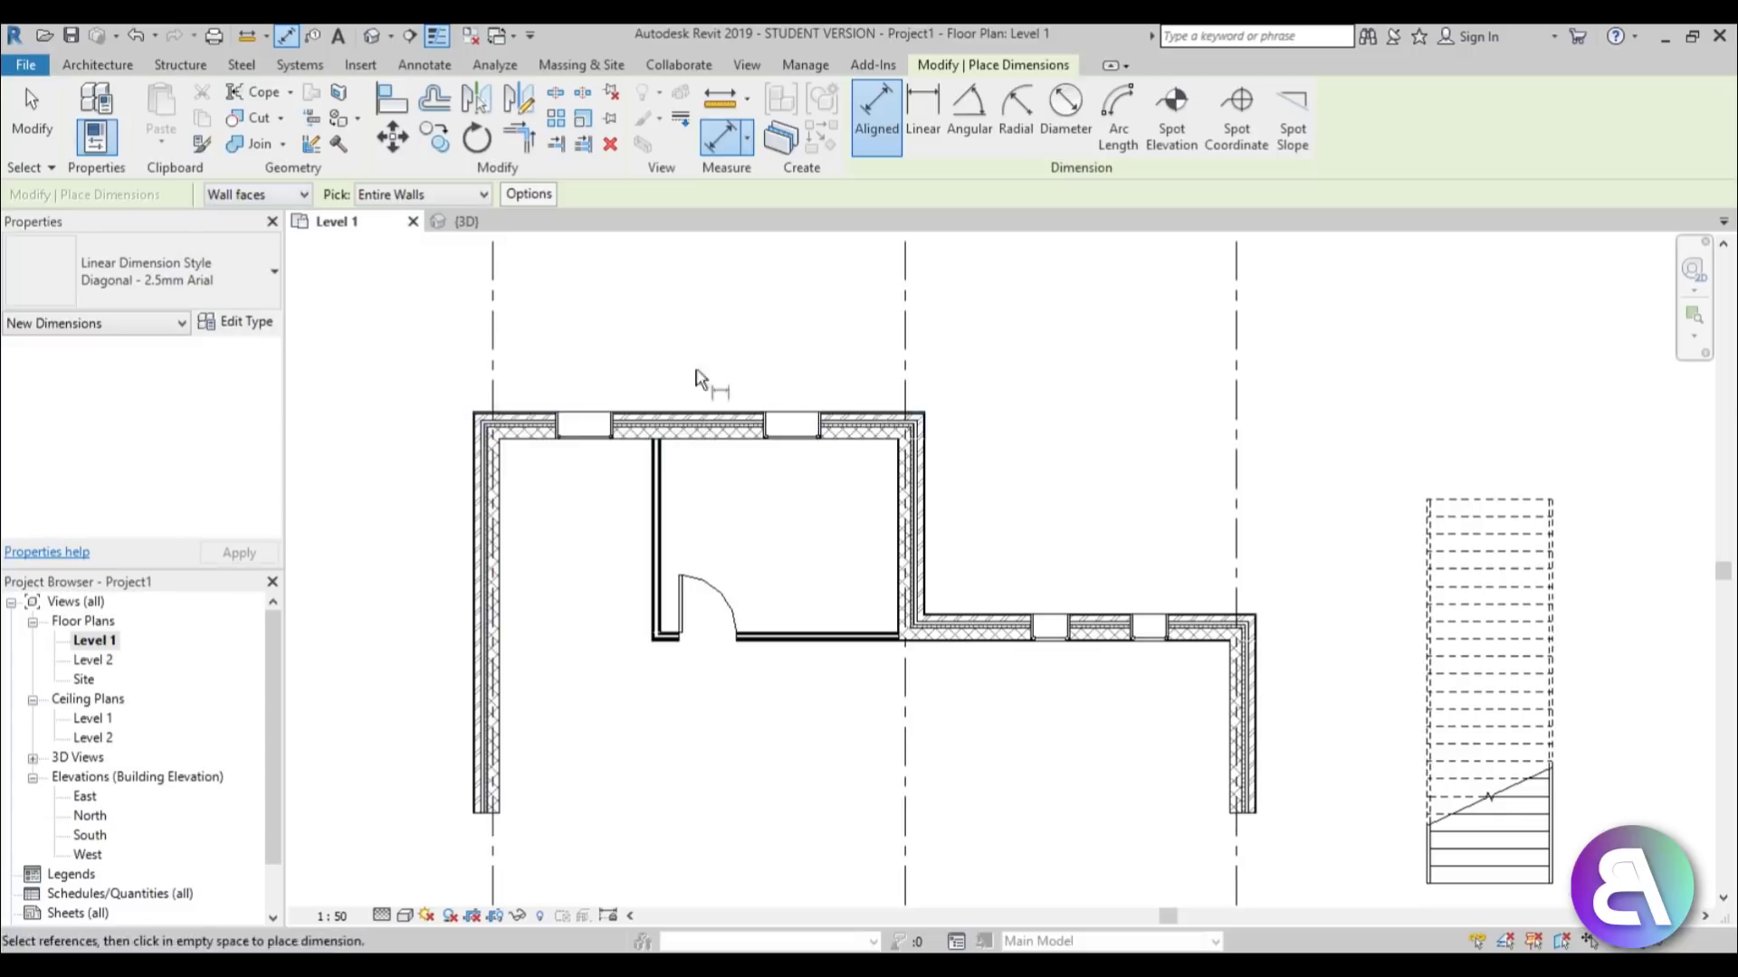
click(543, 208)
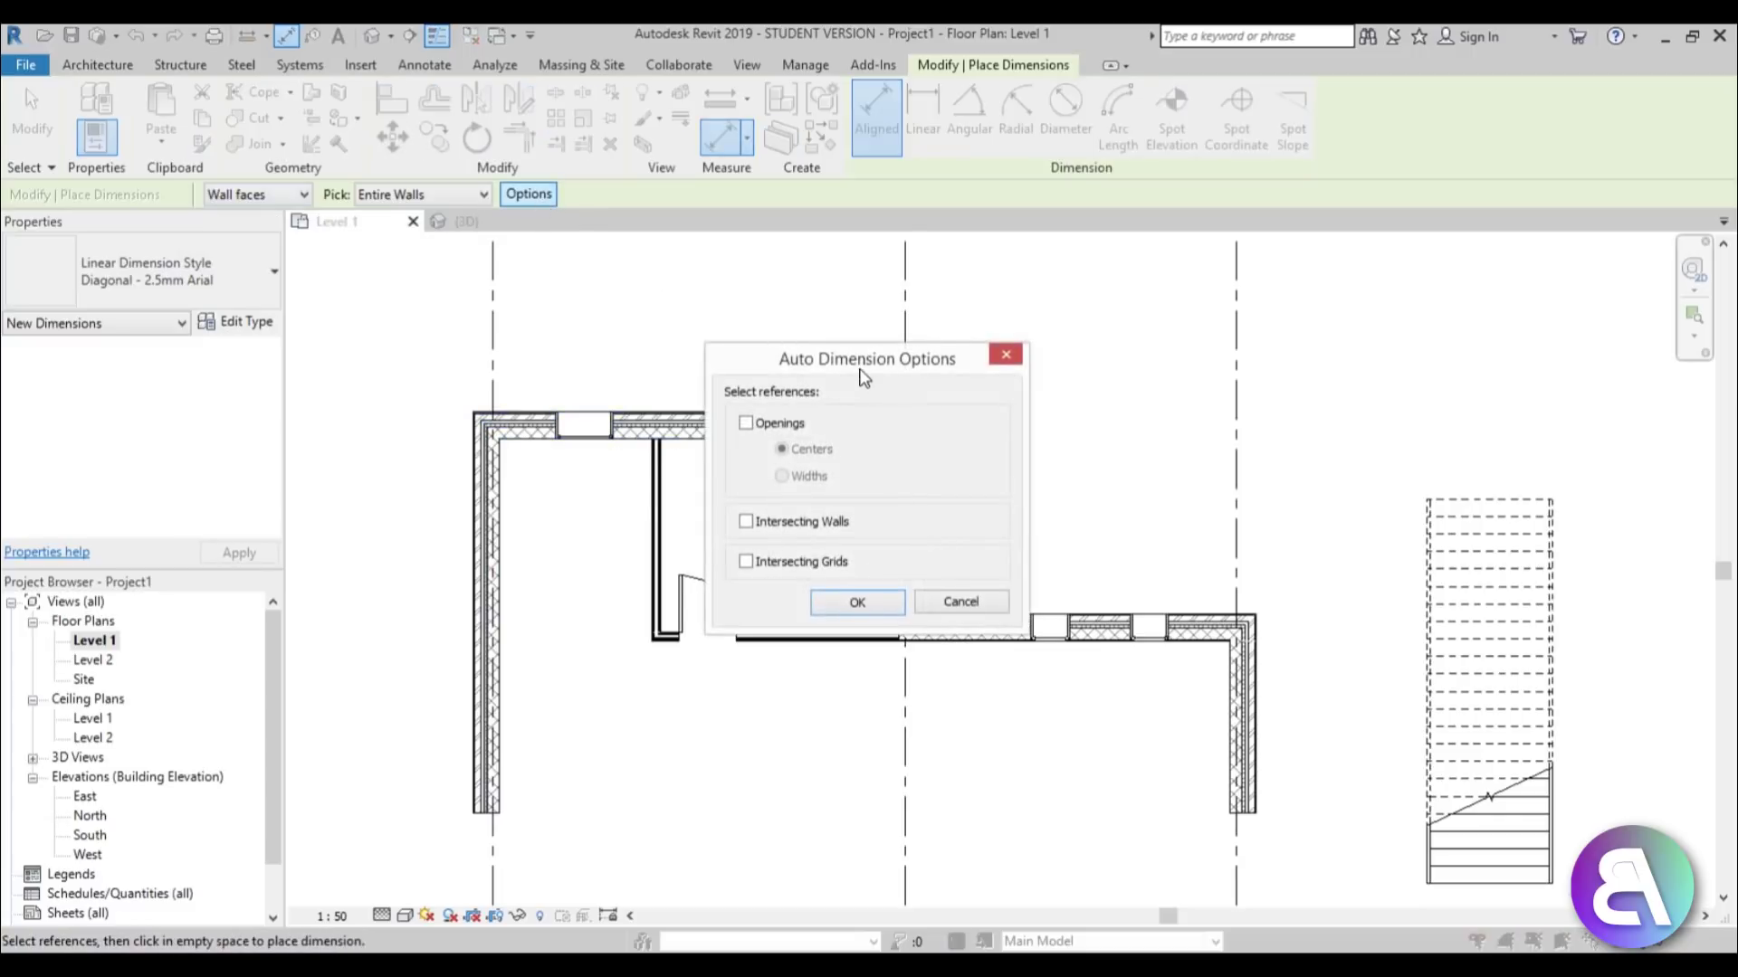
drag(860, 371, 828, 344)
click(712, 397)
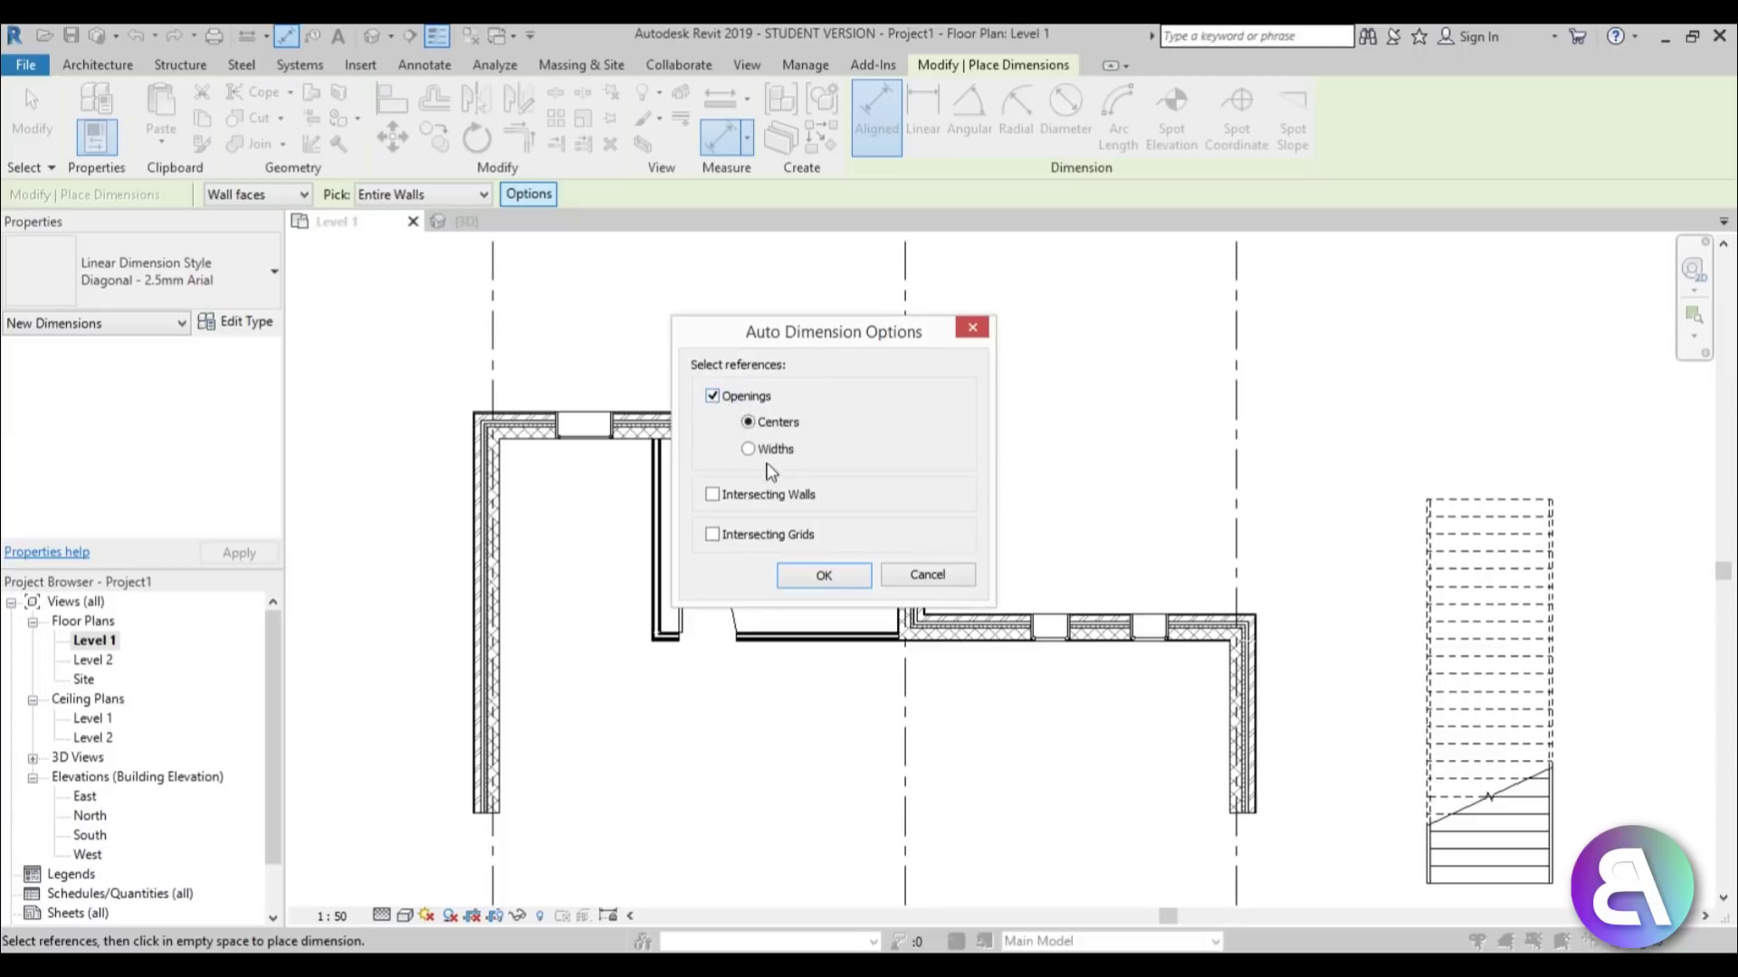
click(748, 449)
click(812, 585)
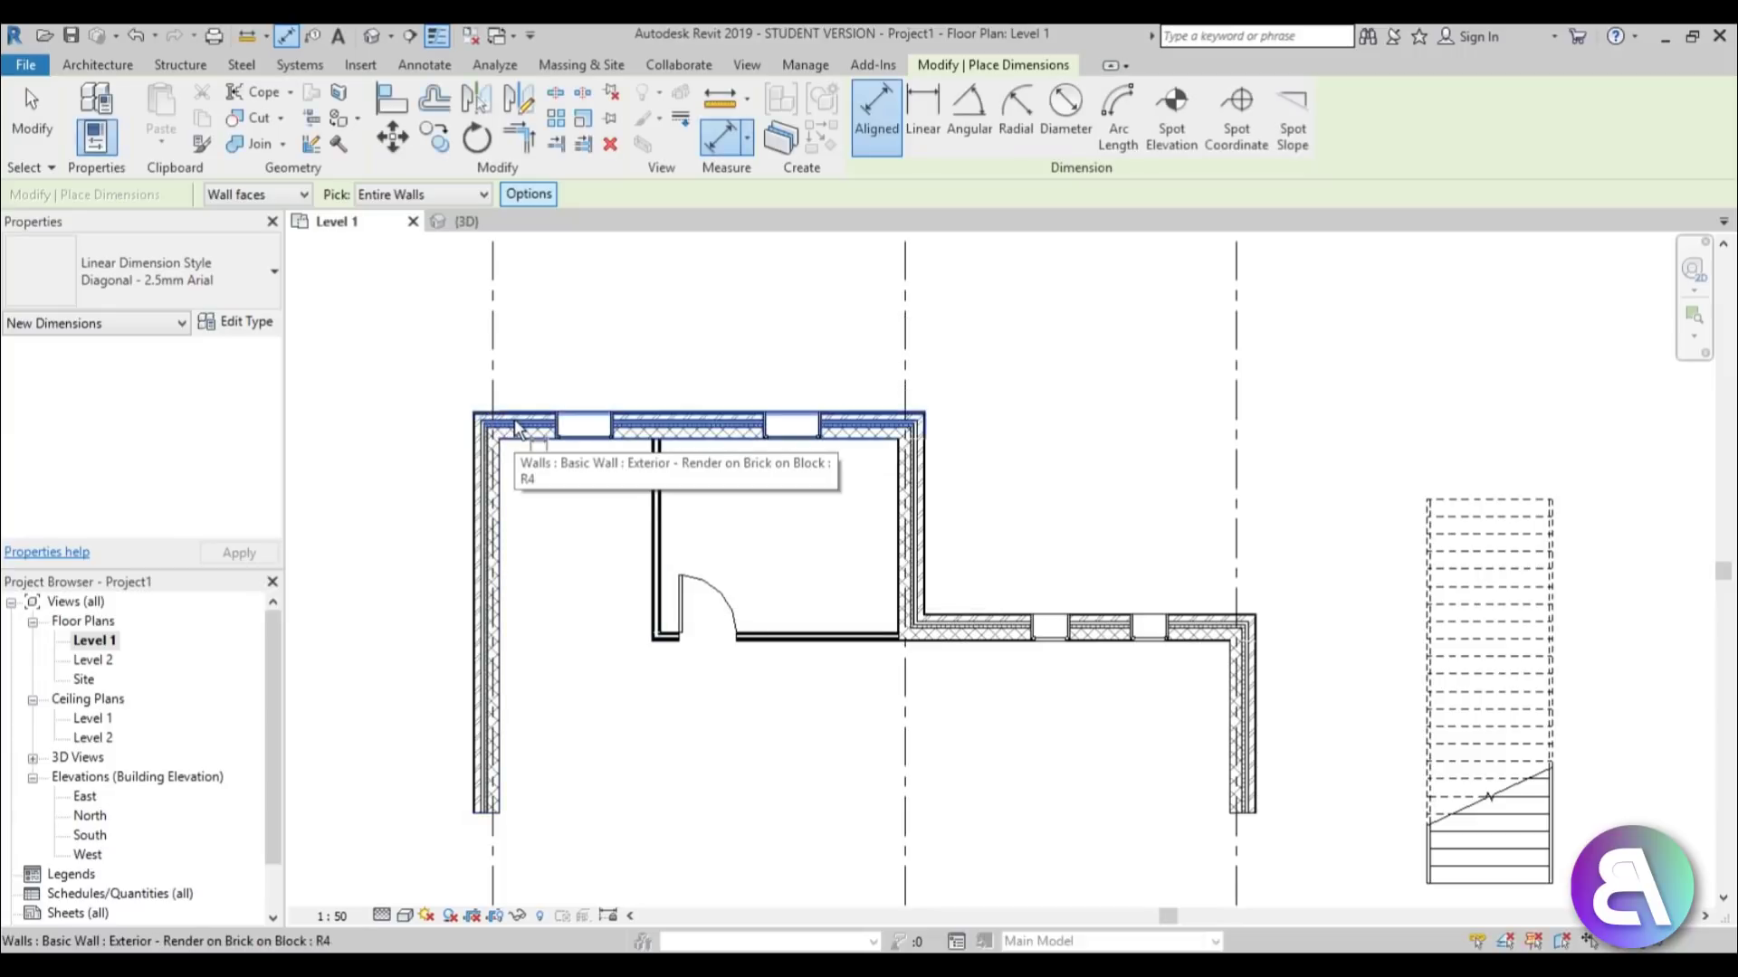
click(518, 427)
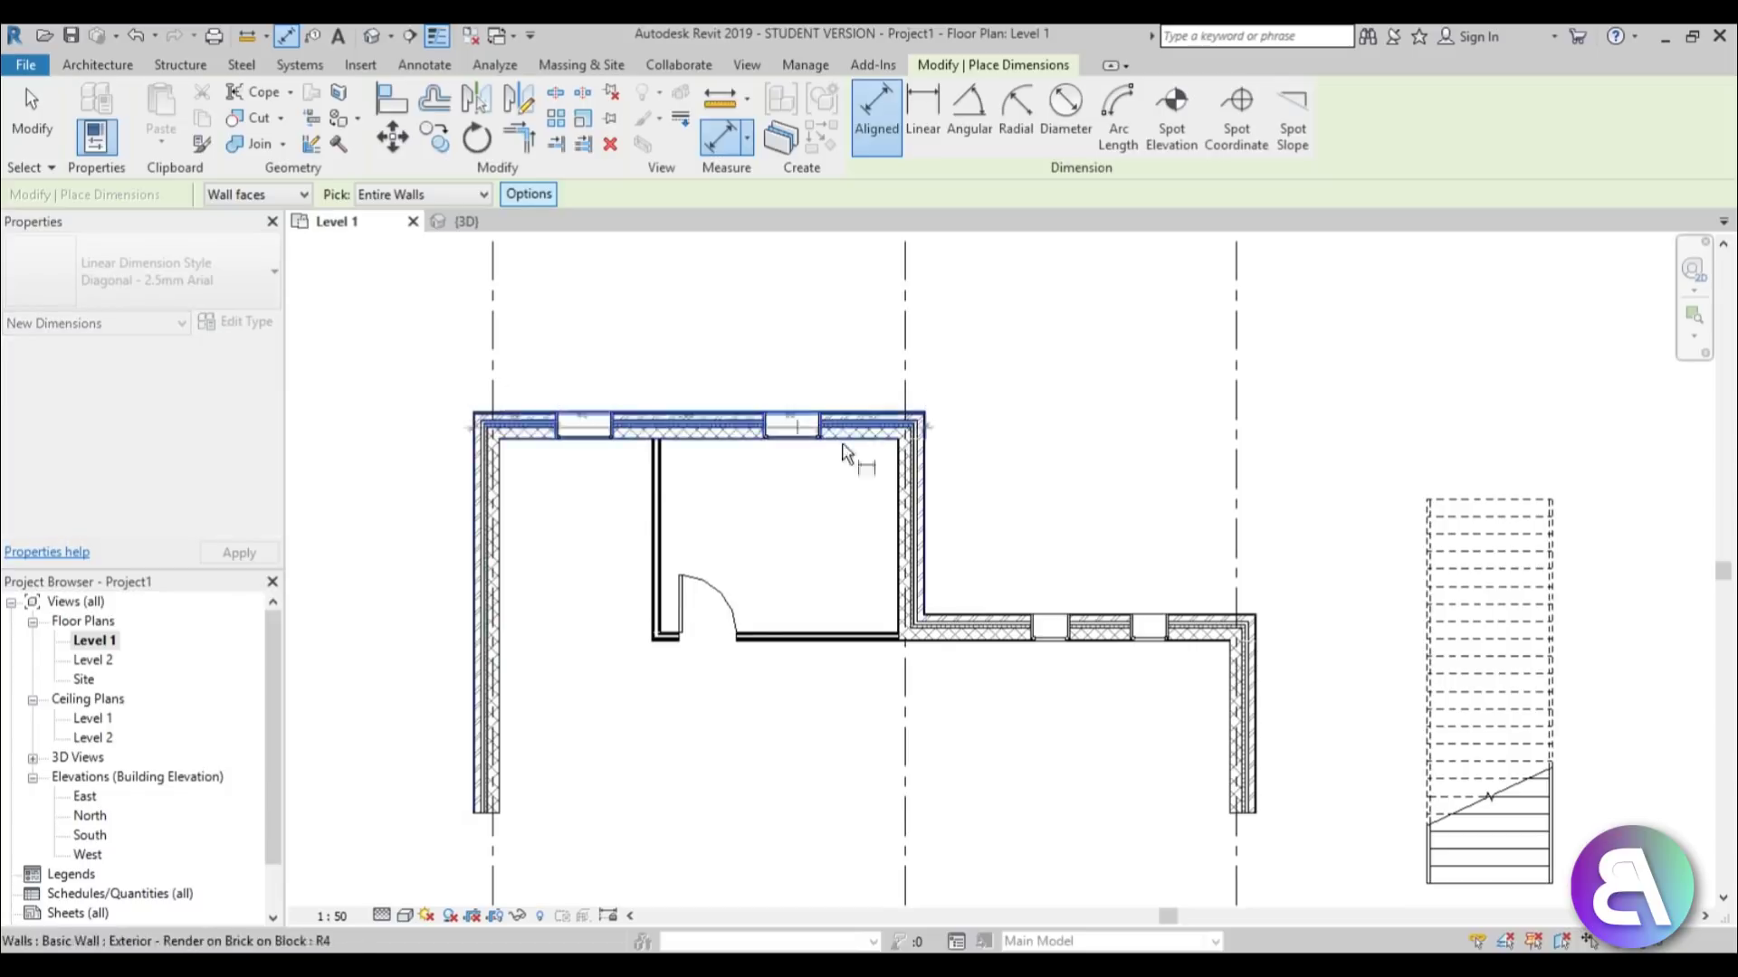
click(1016, 629)
click(1412, 366)
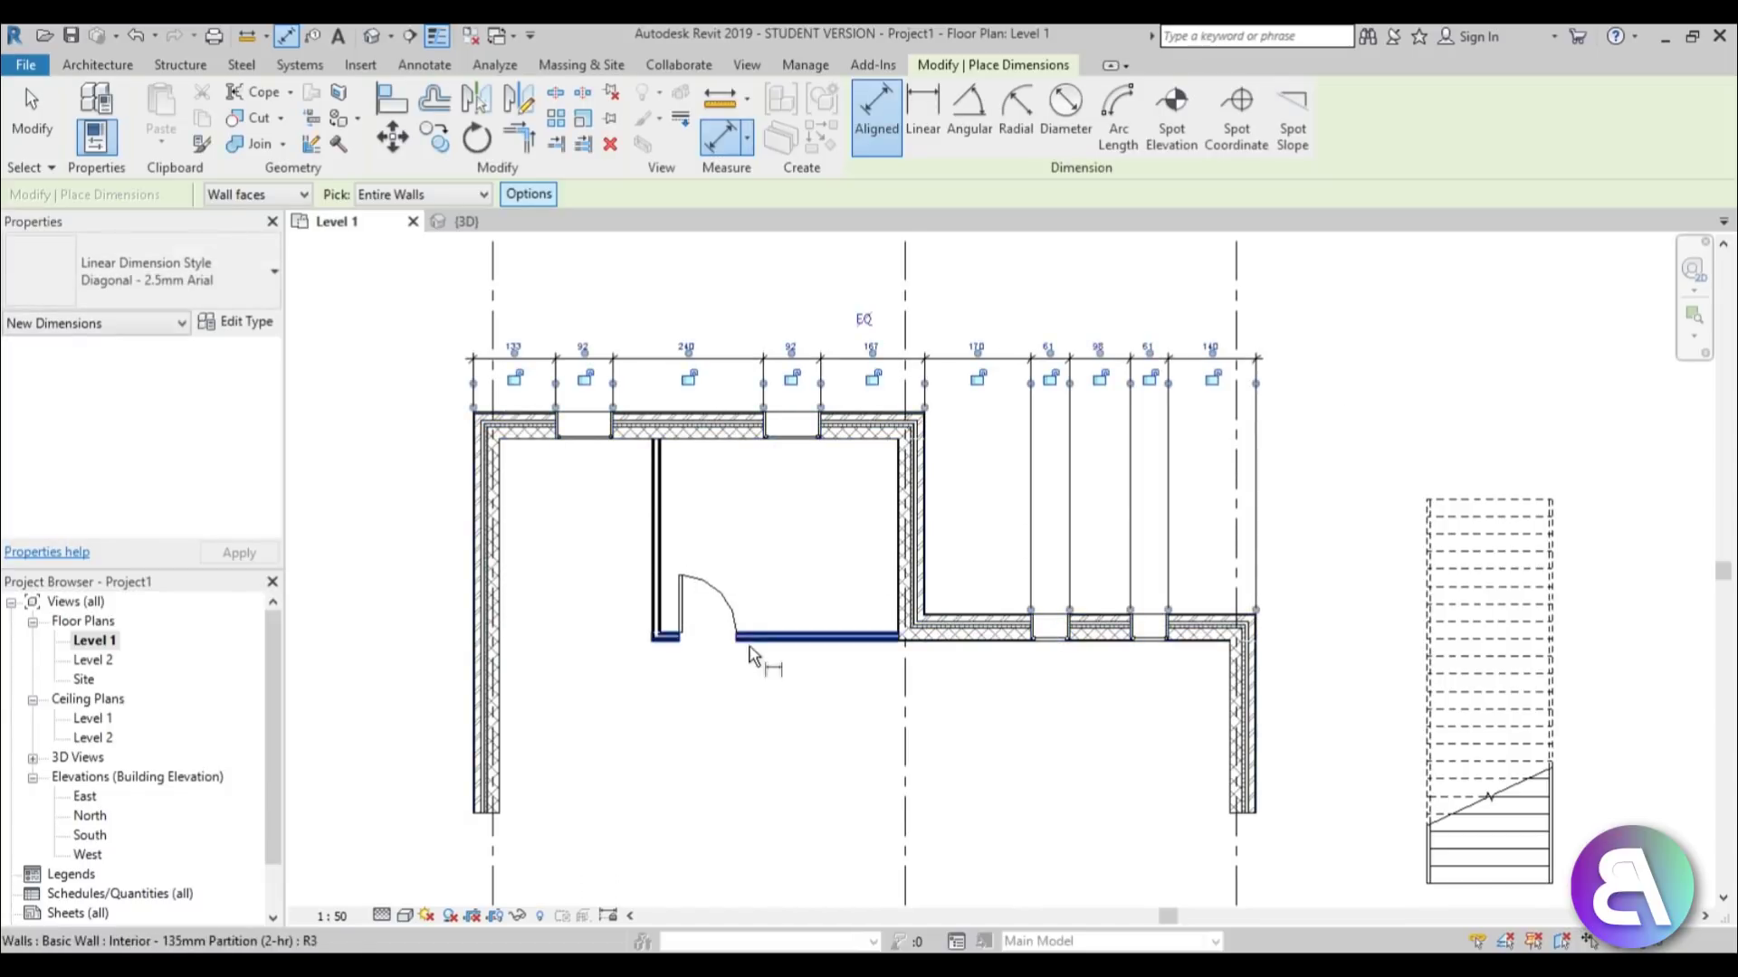
key(Escape)
key(Escape)
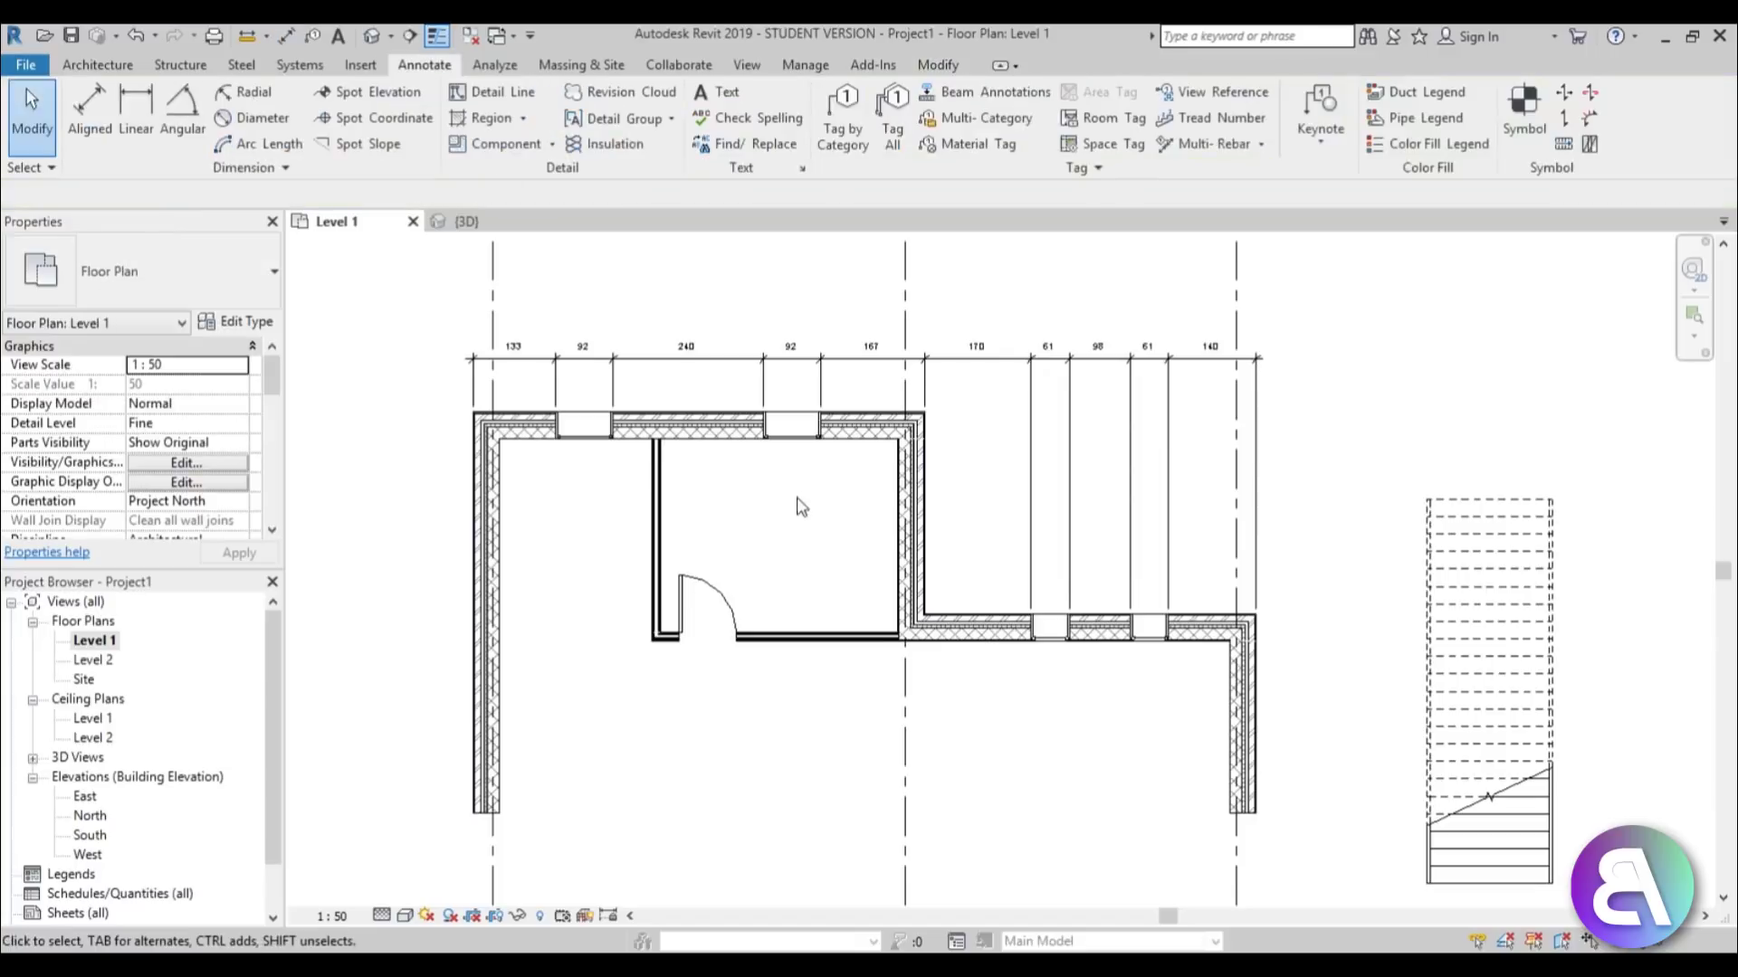
middle_drag(789, 503, 777, 567)
scroll(561, 439, up, 5)
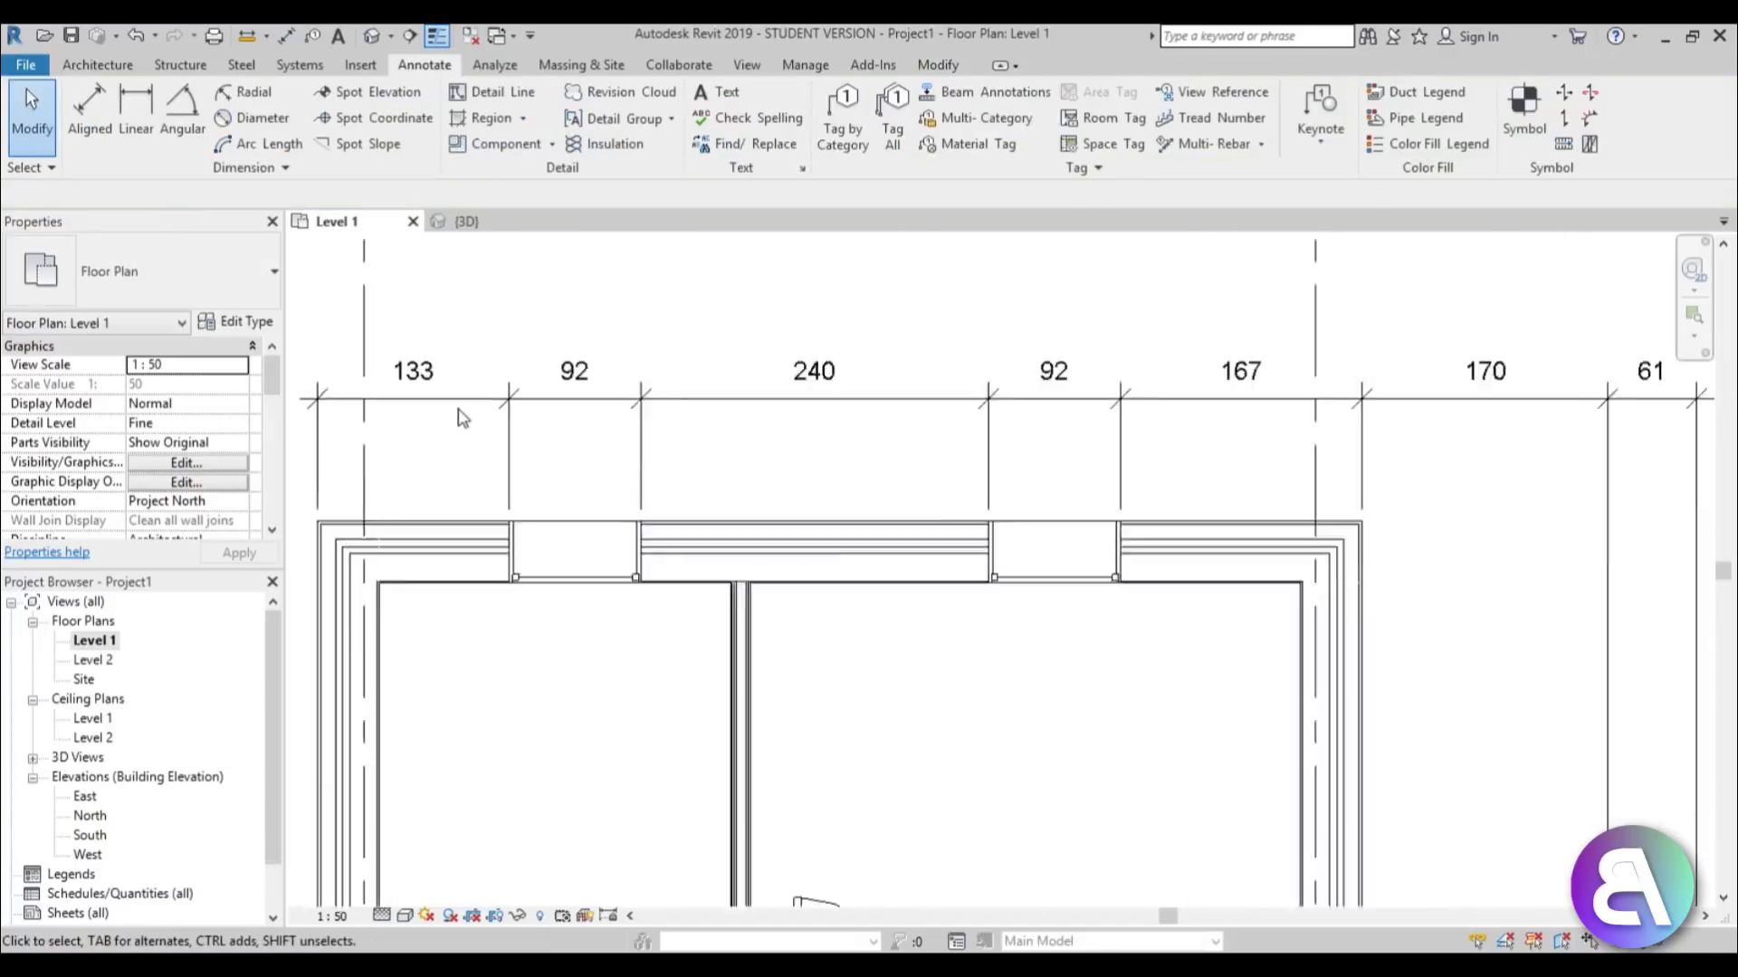
scroll(516, 543, down, 2)
middle_drag(516, 543, 350, 491)
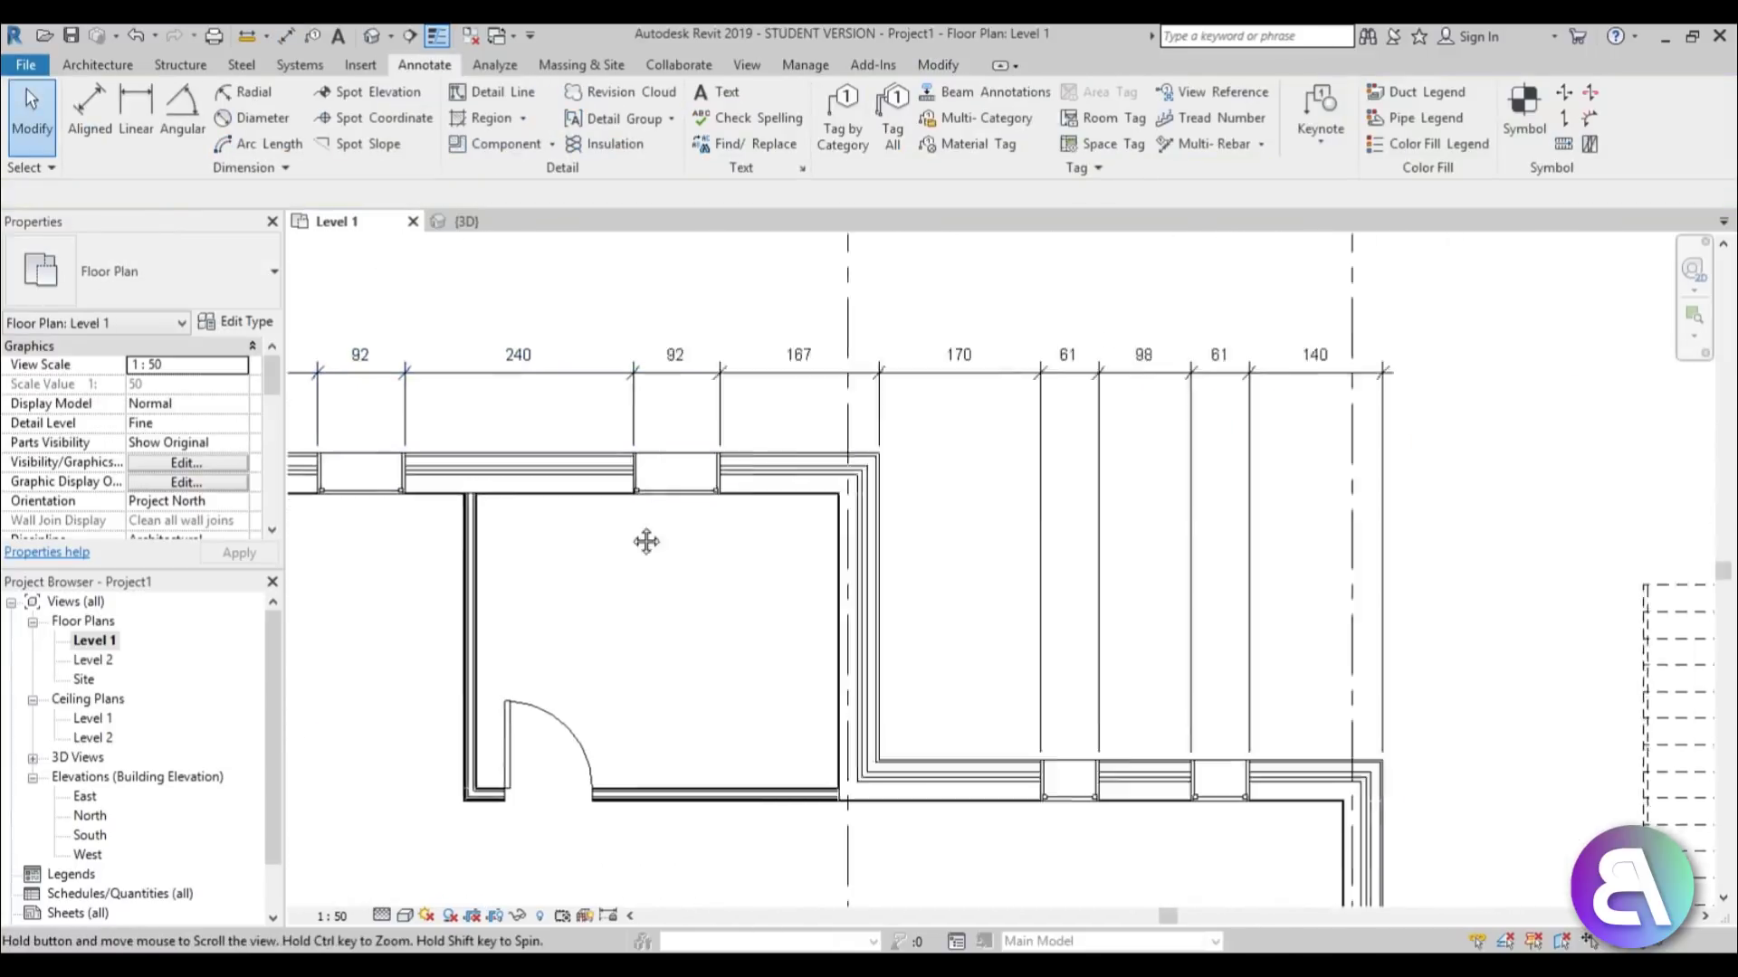
middle_drag(629, 522, 803, 601)
scroll(749, 562, down, 3)
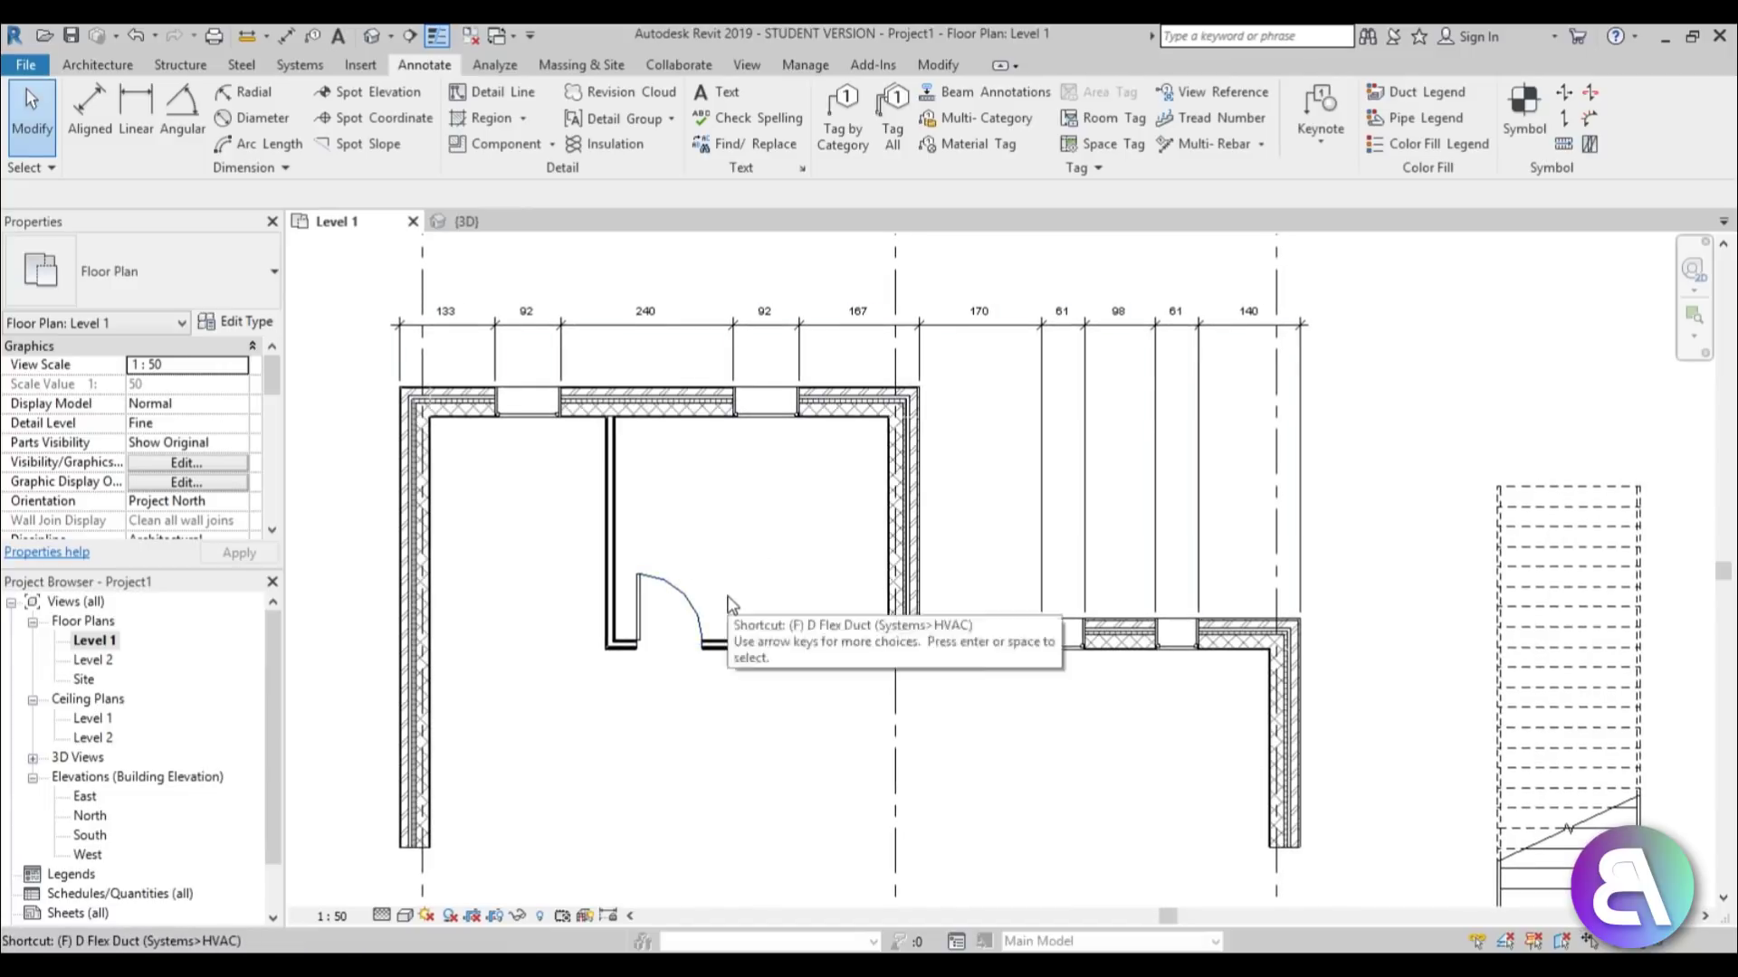
Dimension the door's interior wall to opening centres, placing the 89/347 string below it.
key(d)
key(i)
middle_drag(731, 602, 727, 582)
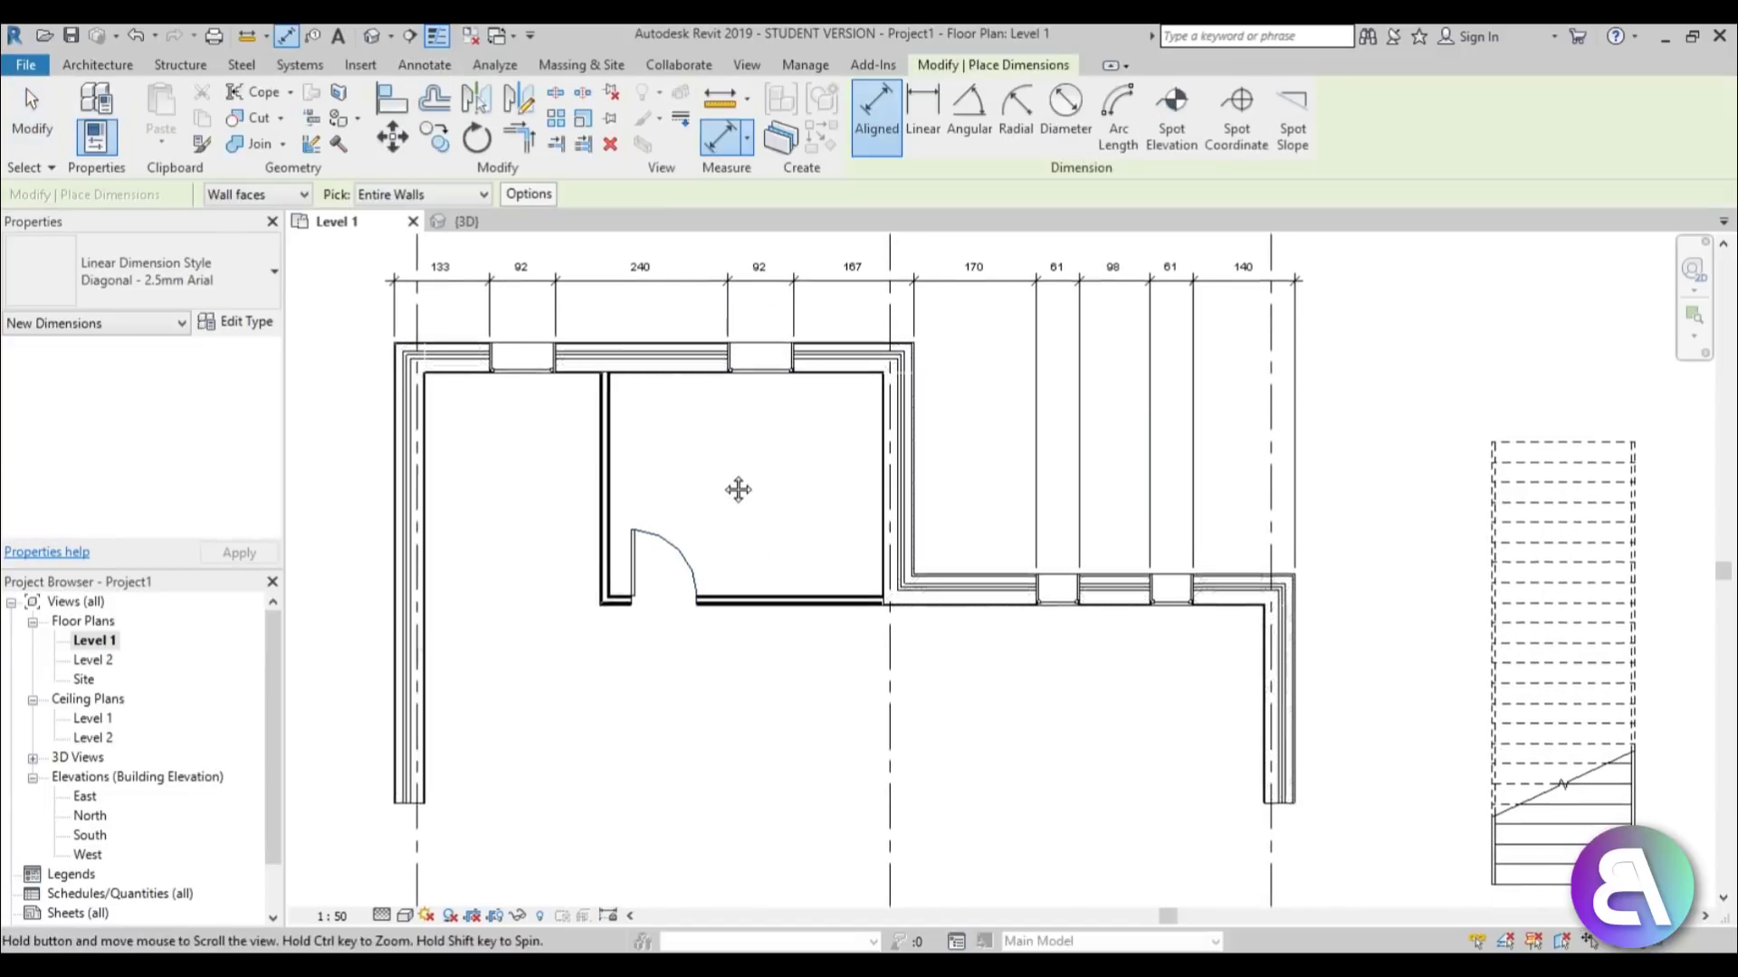
click(521, 196)
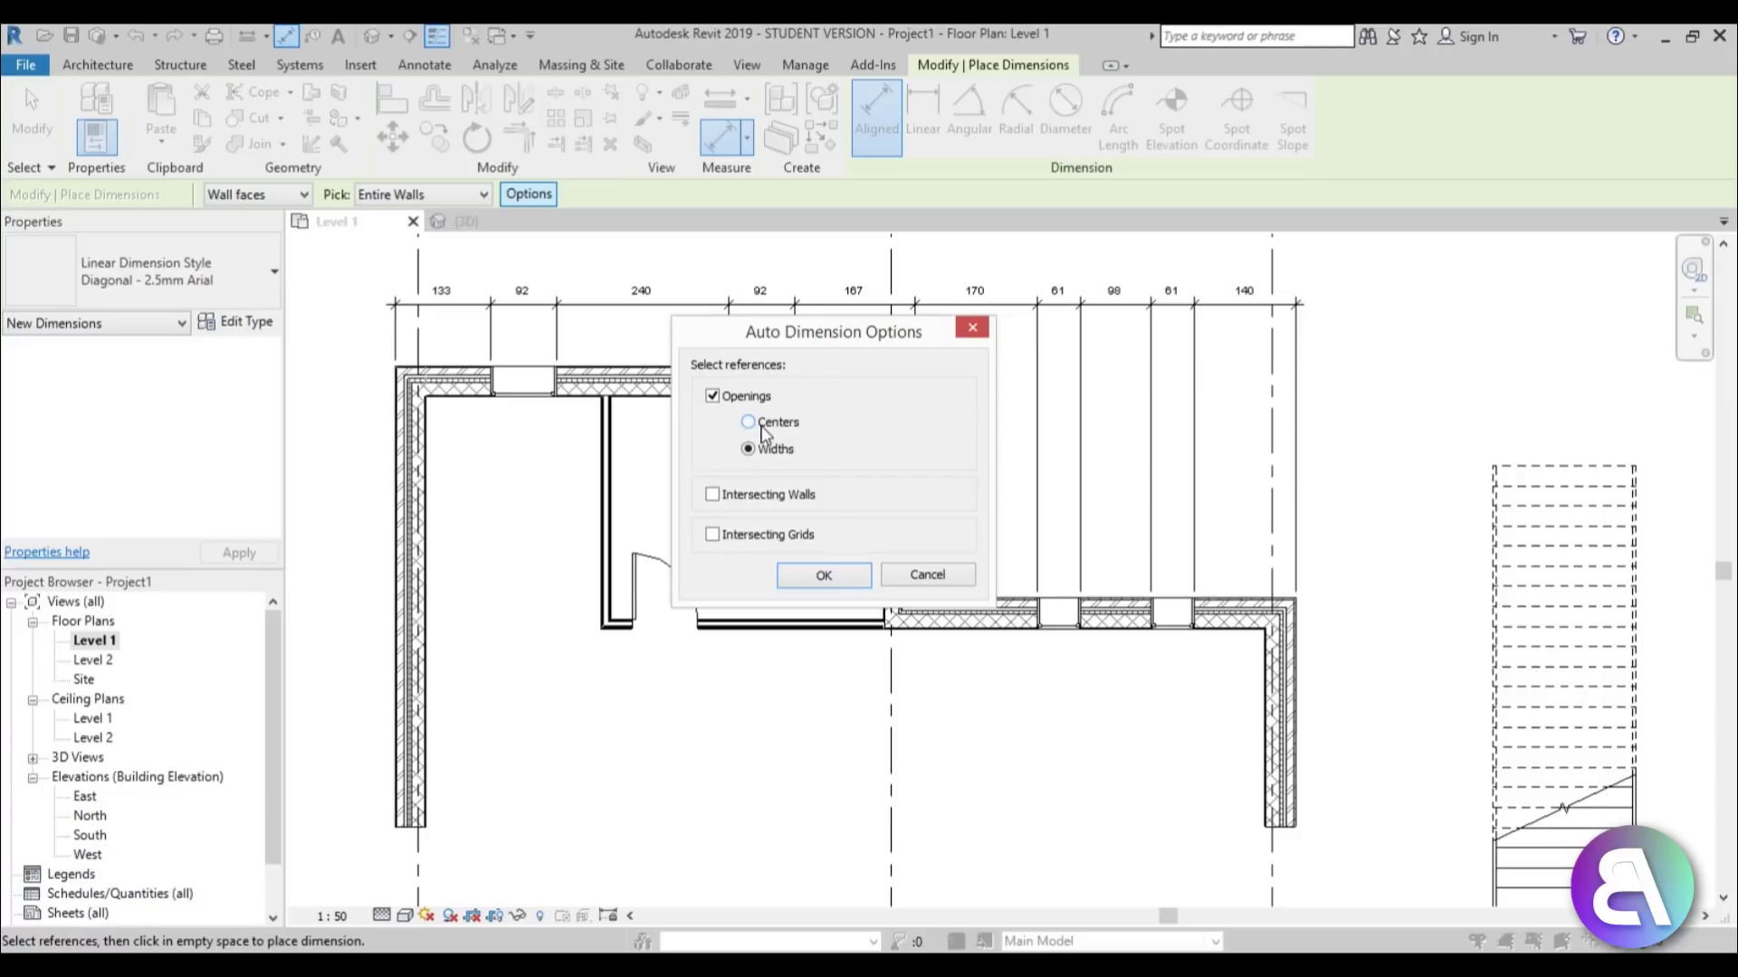
click(823, 577)
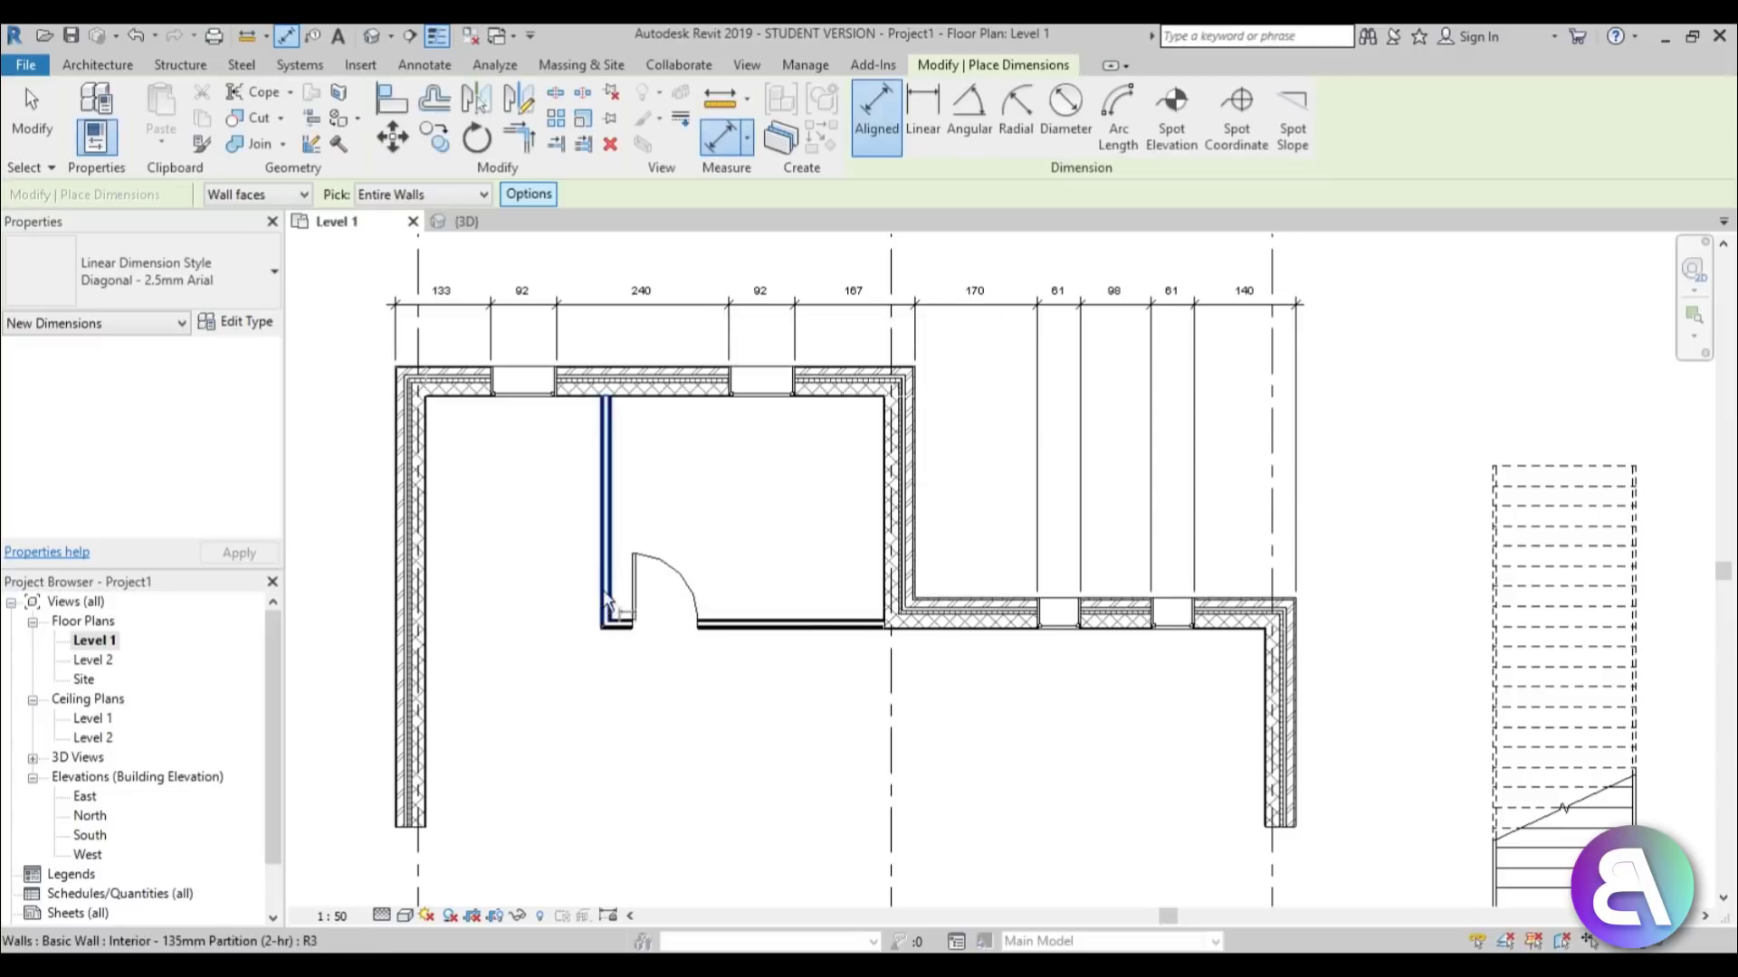
click(729, 634)
click(718, 725)
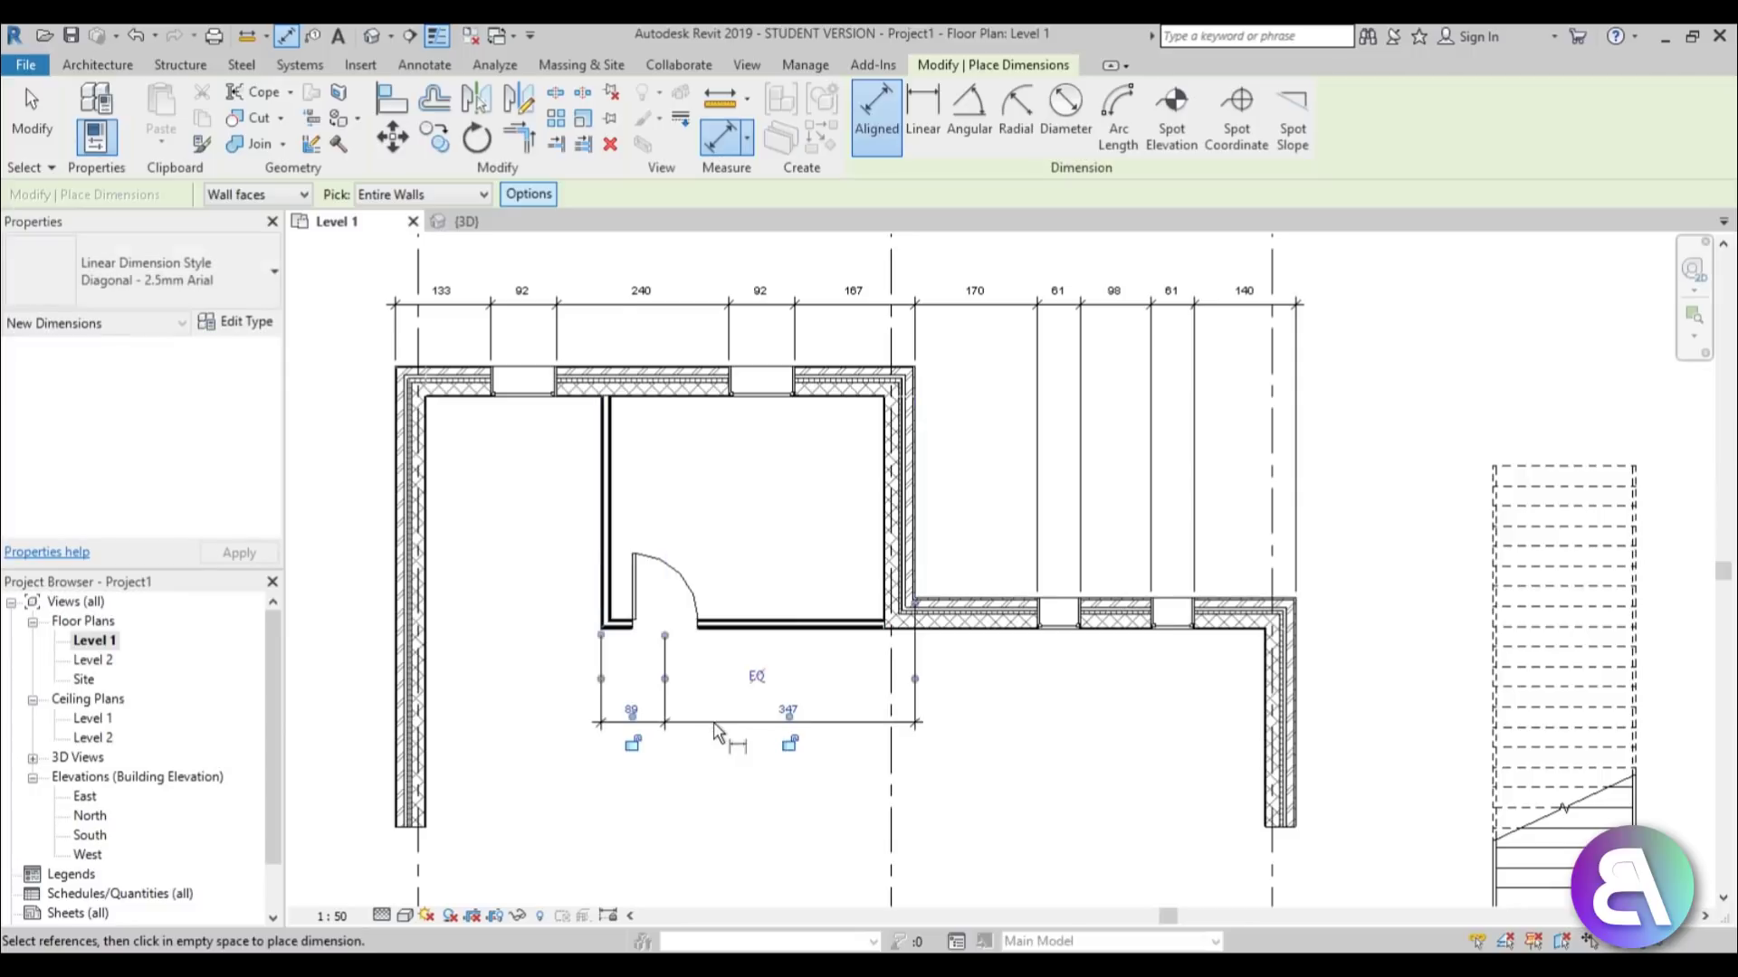
scroll(703, 661, up, 3)
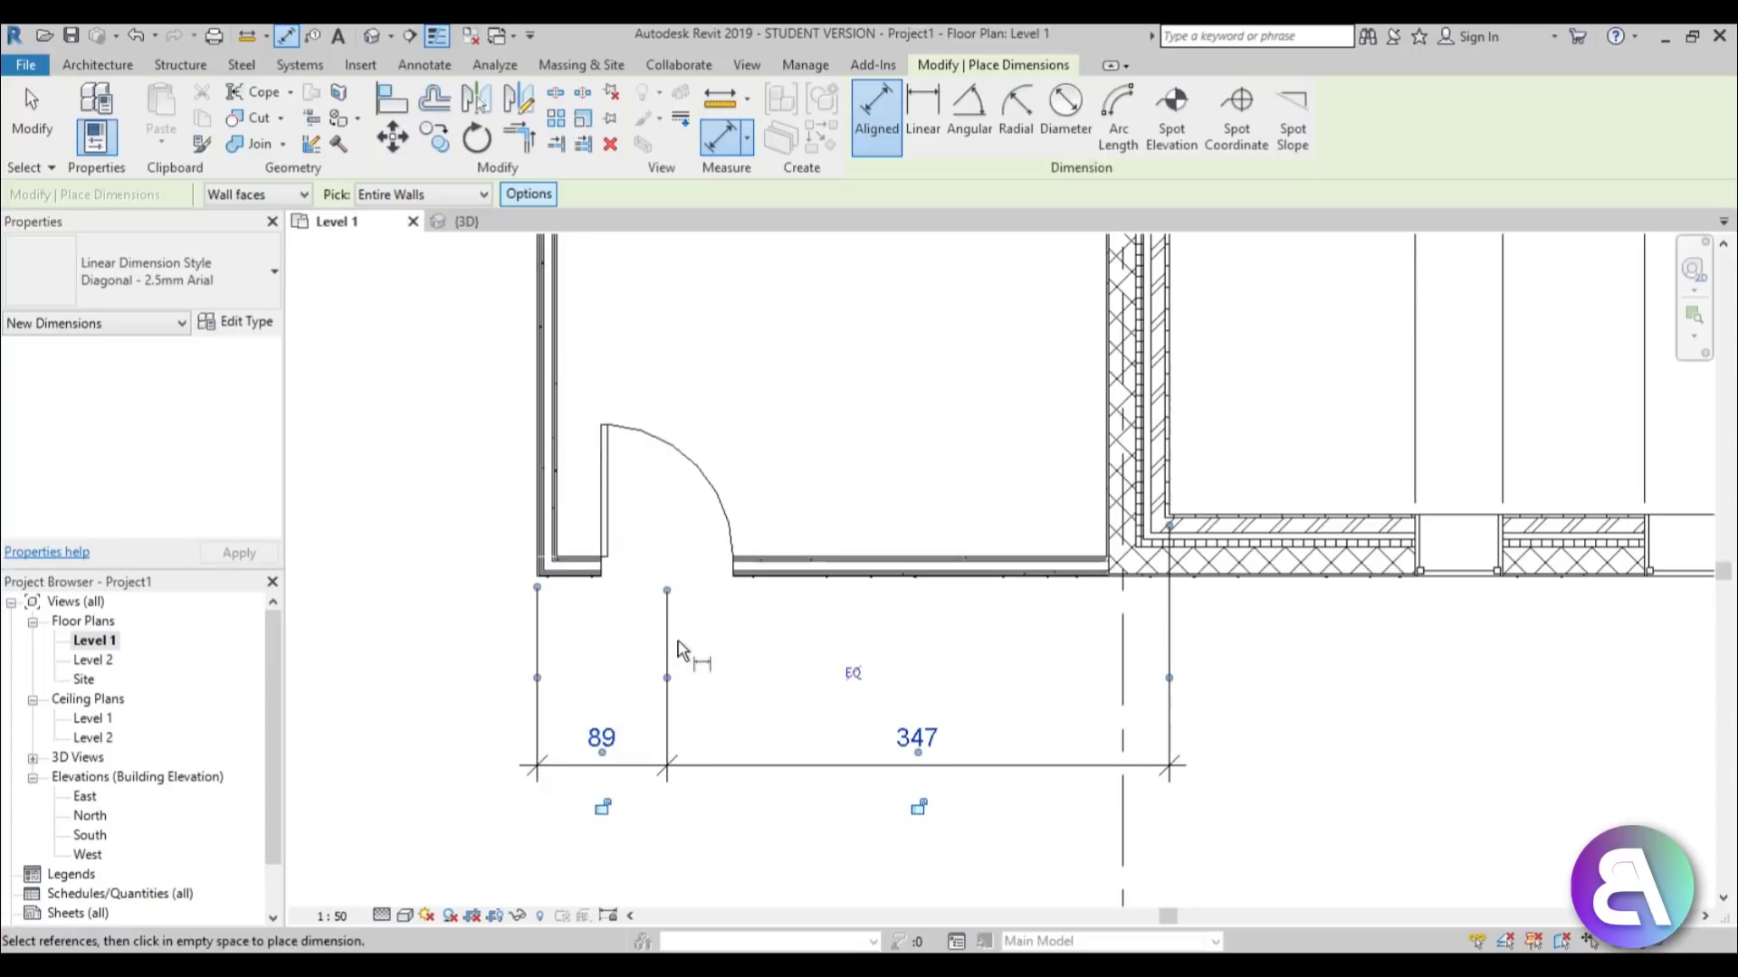
scroll(699, 653, down, 2)
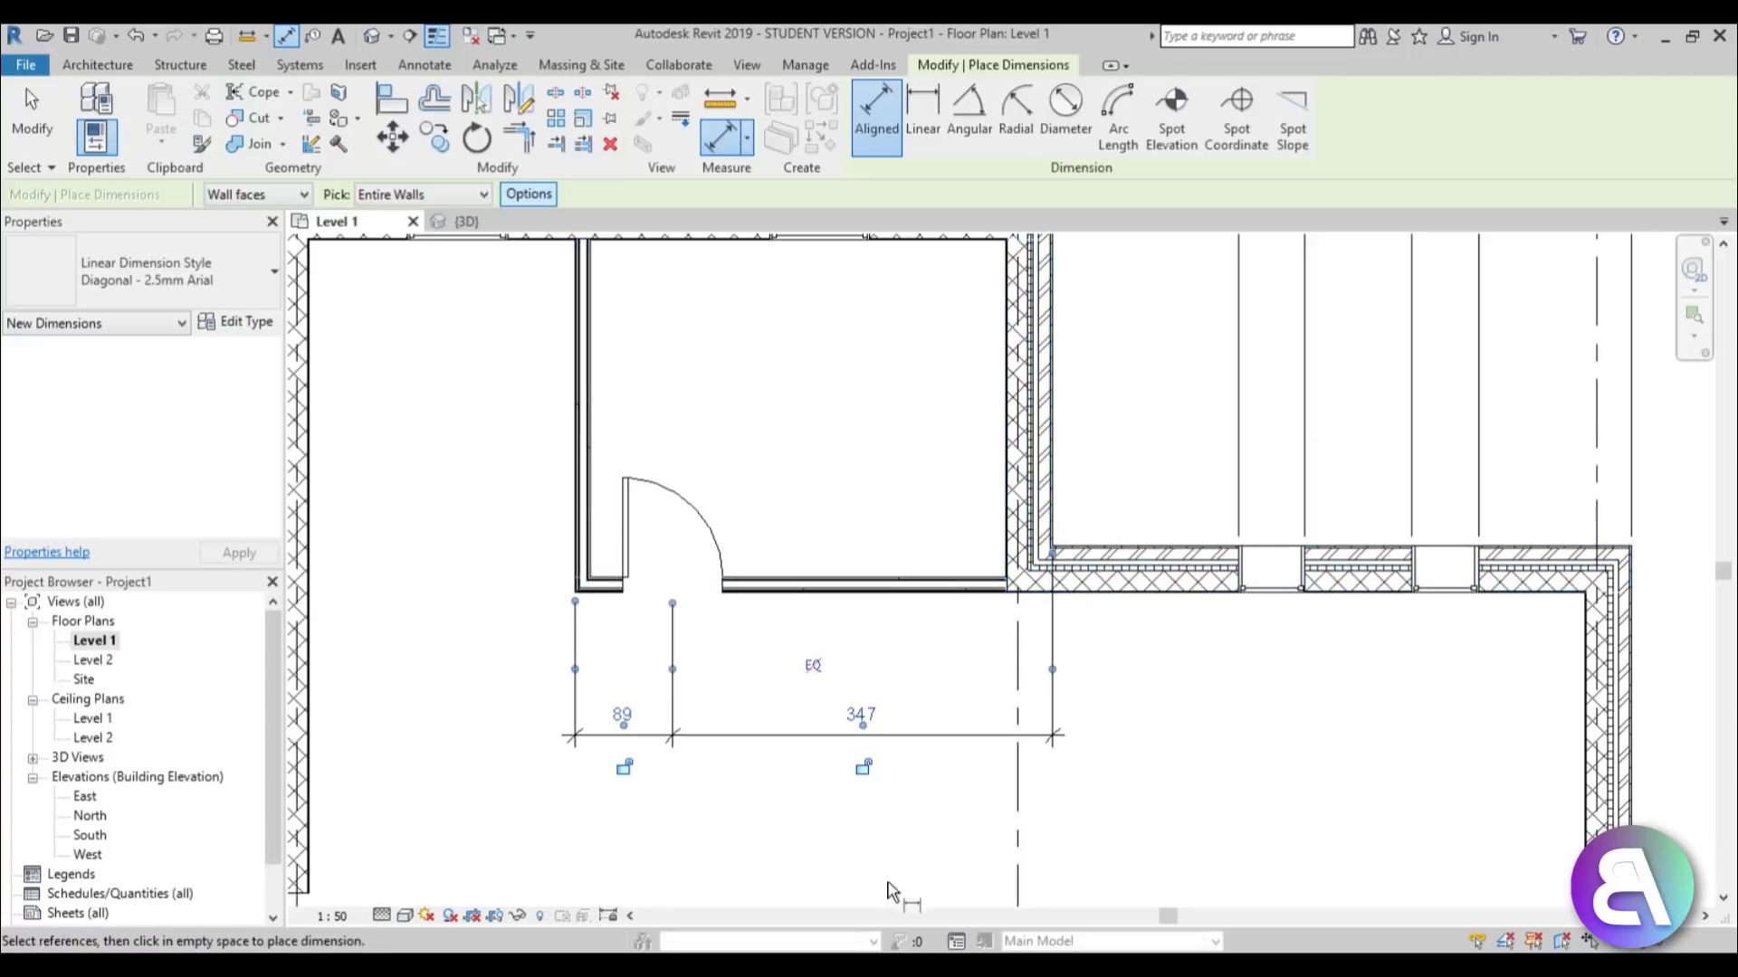
Equalize the door-wall dimension so both segments read EQ.
click(813, 666)
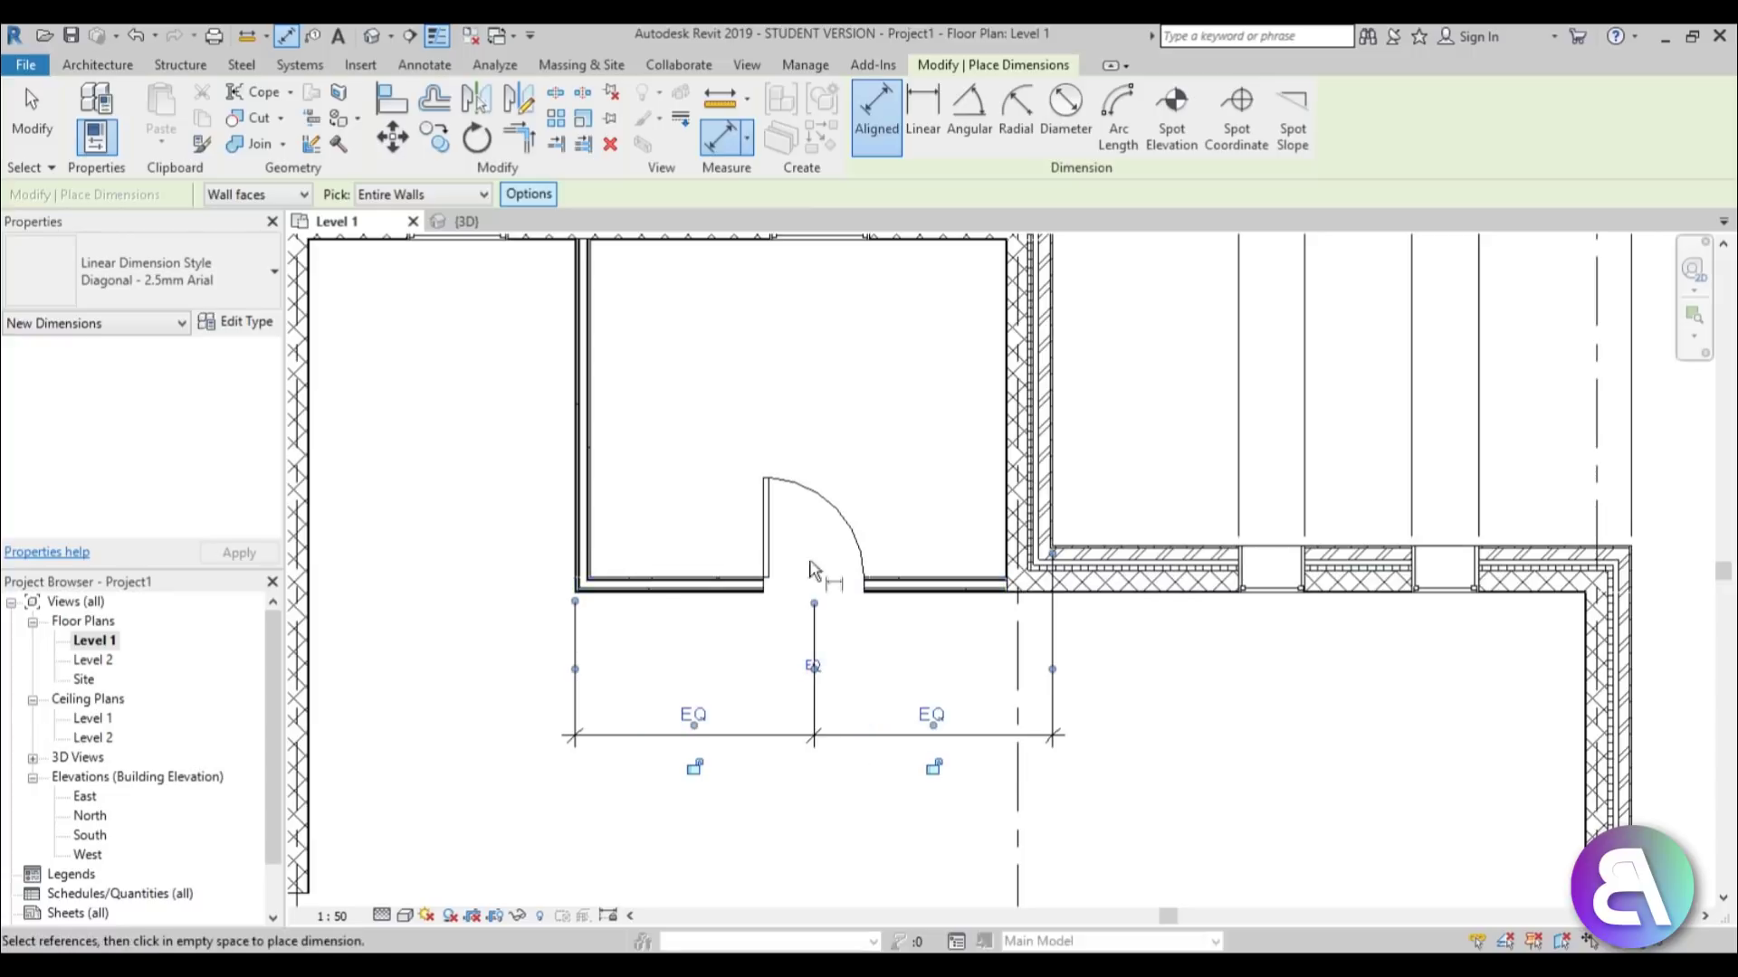
scroll(833, 663, down, 3)
scroll(815, 589, up, 4)
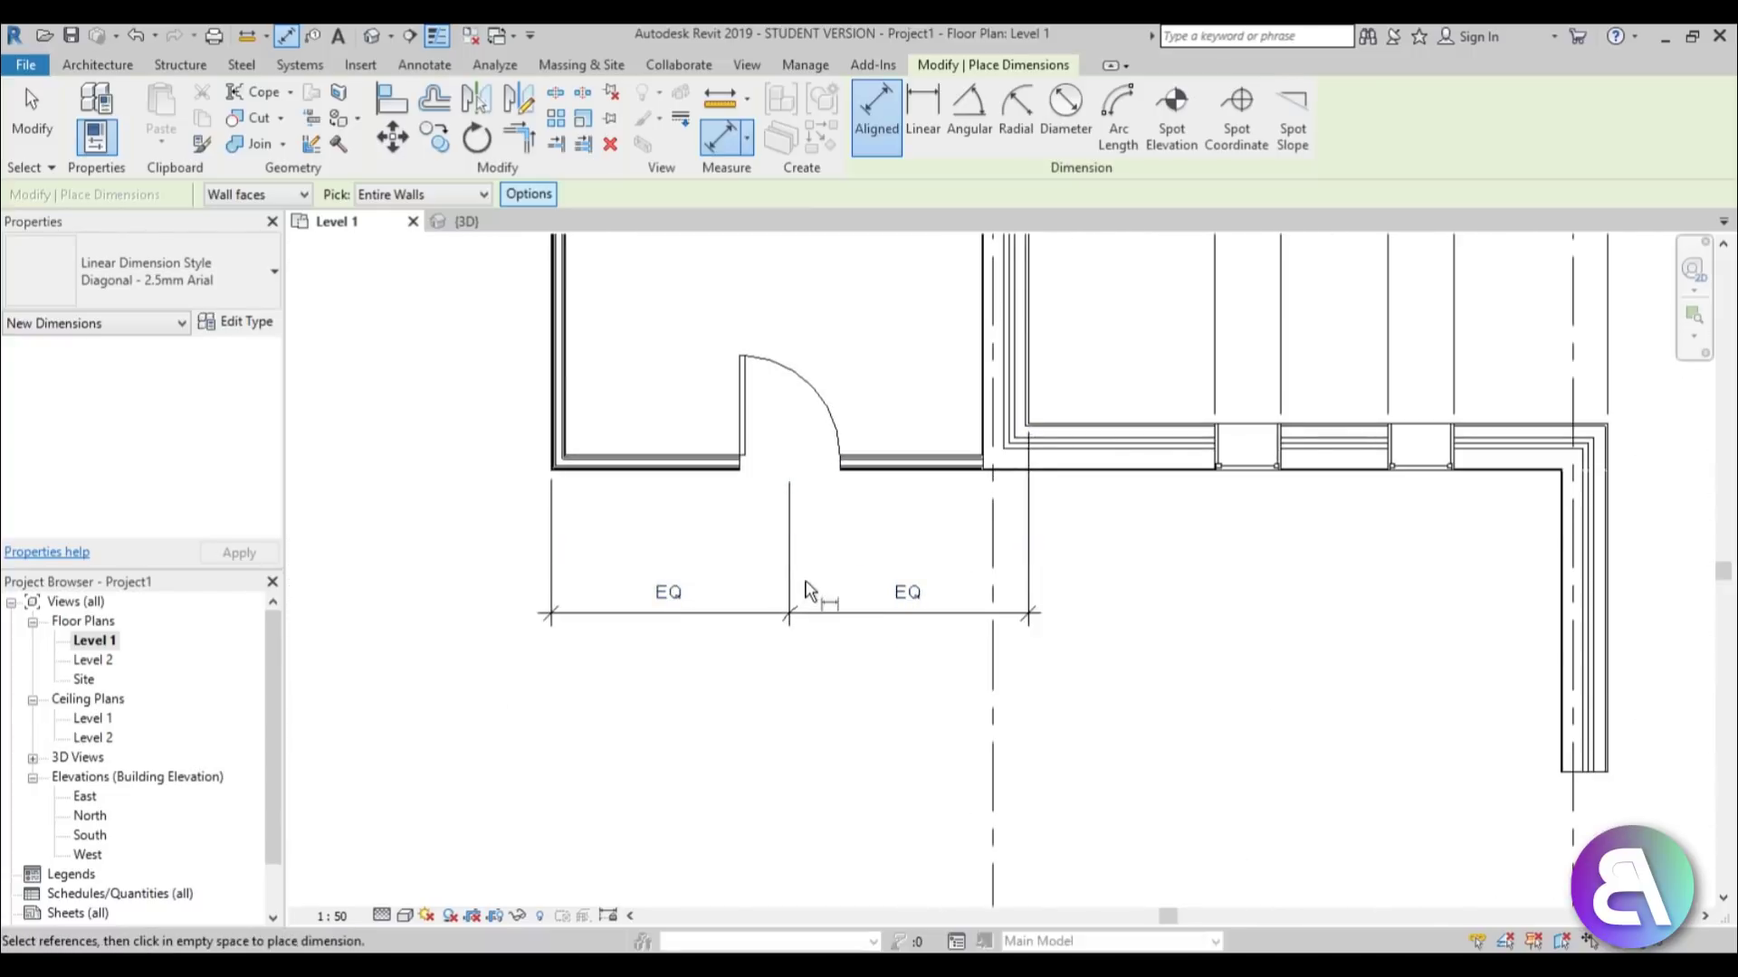
key(Escape)
scroll(674, 589, up, 1)
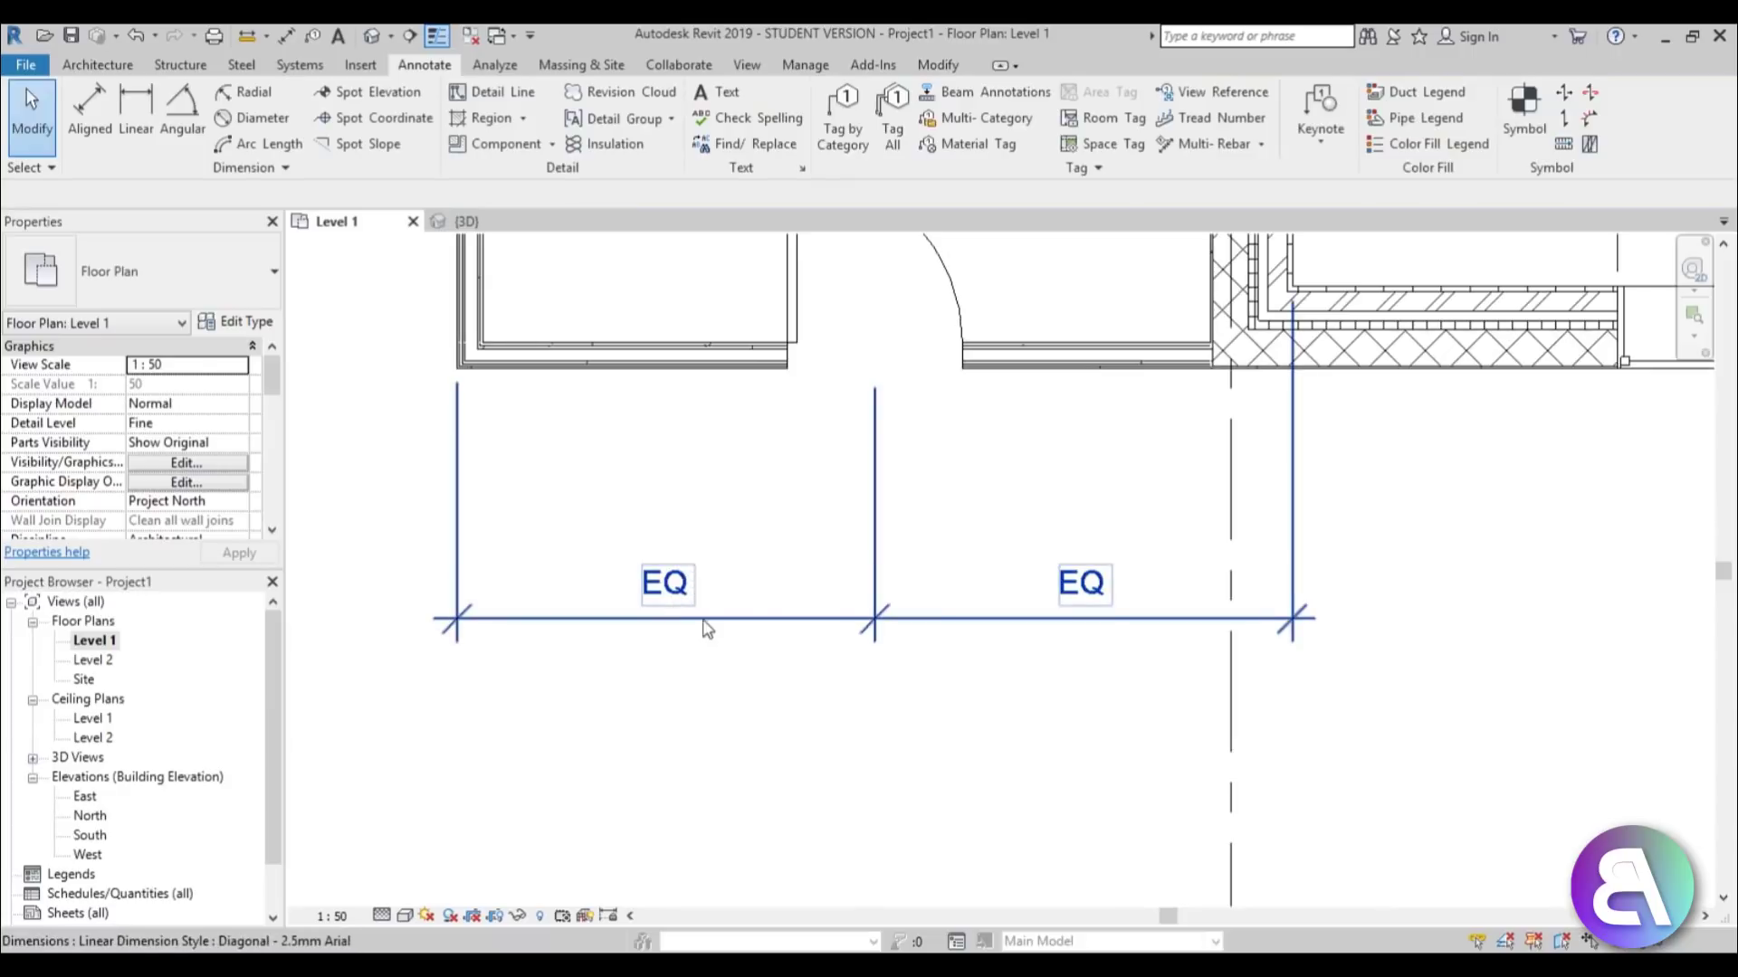
scroll(873, 570, up, 1)
scroll(642, 615, down, 1)
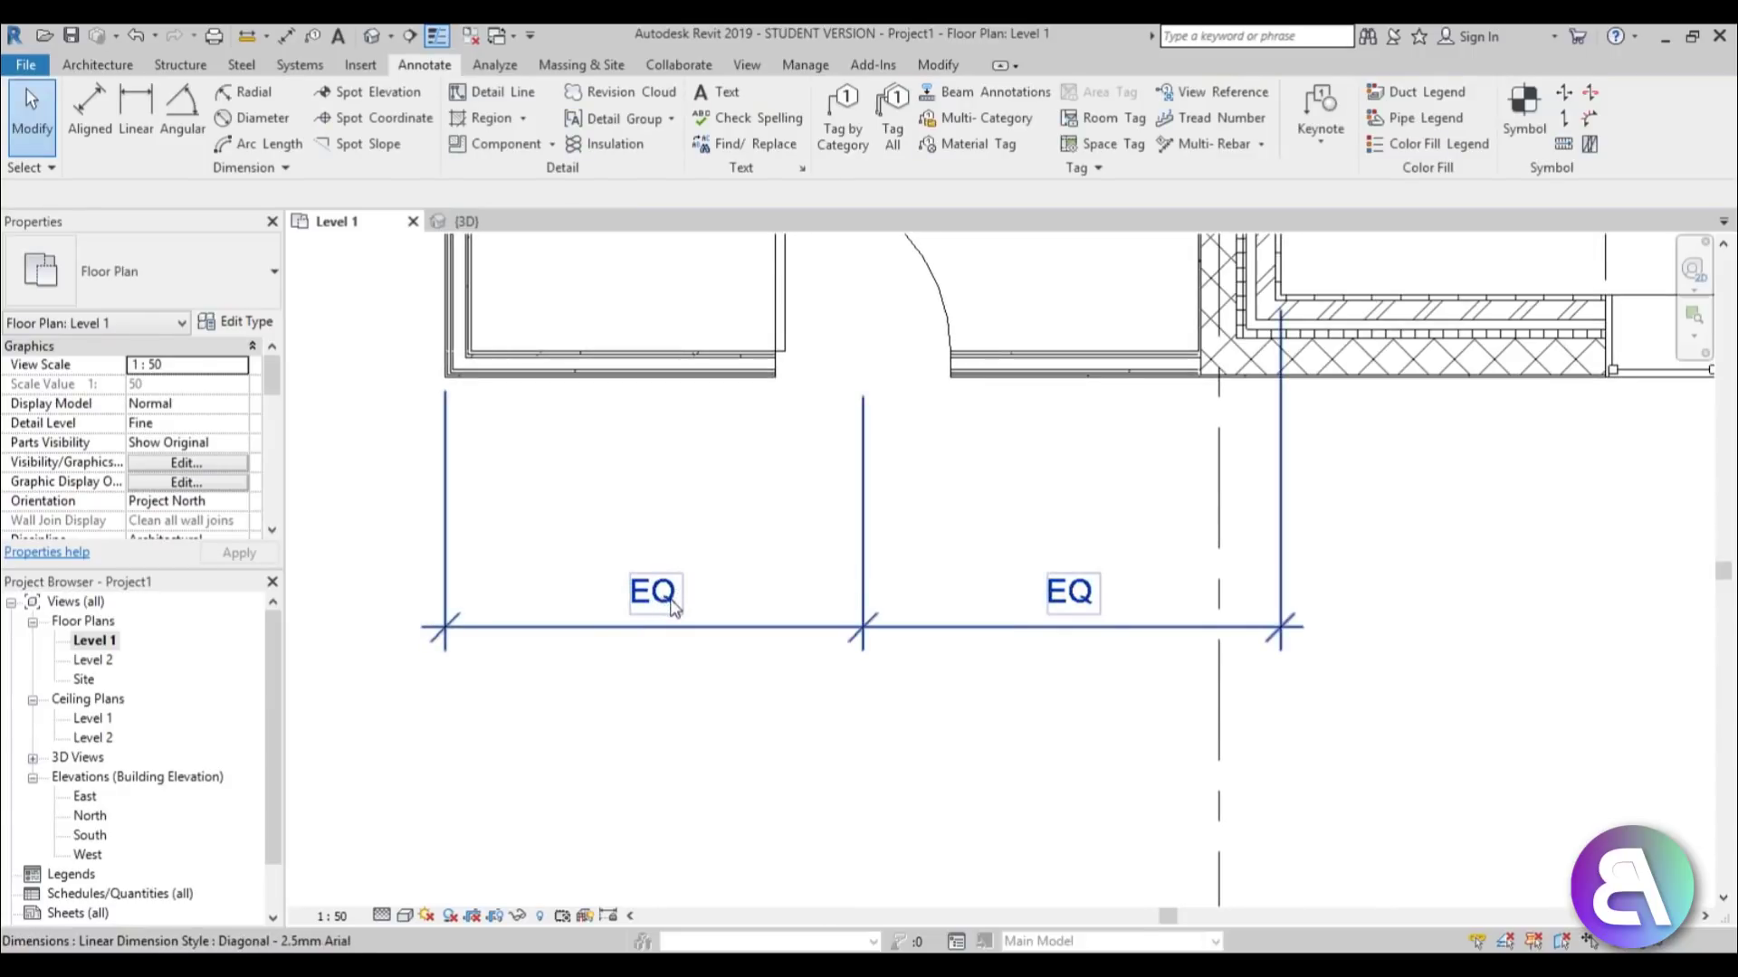
Turn the EQ Display off to show the 218 lengths, then back on.
click(671, 603)
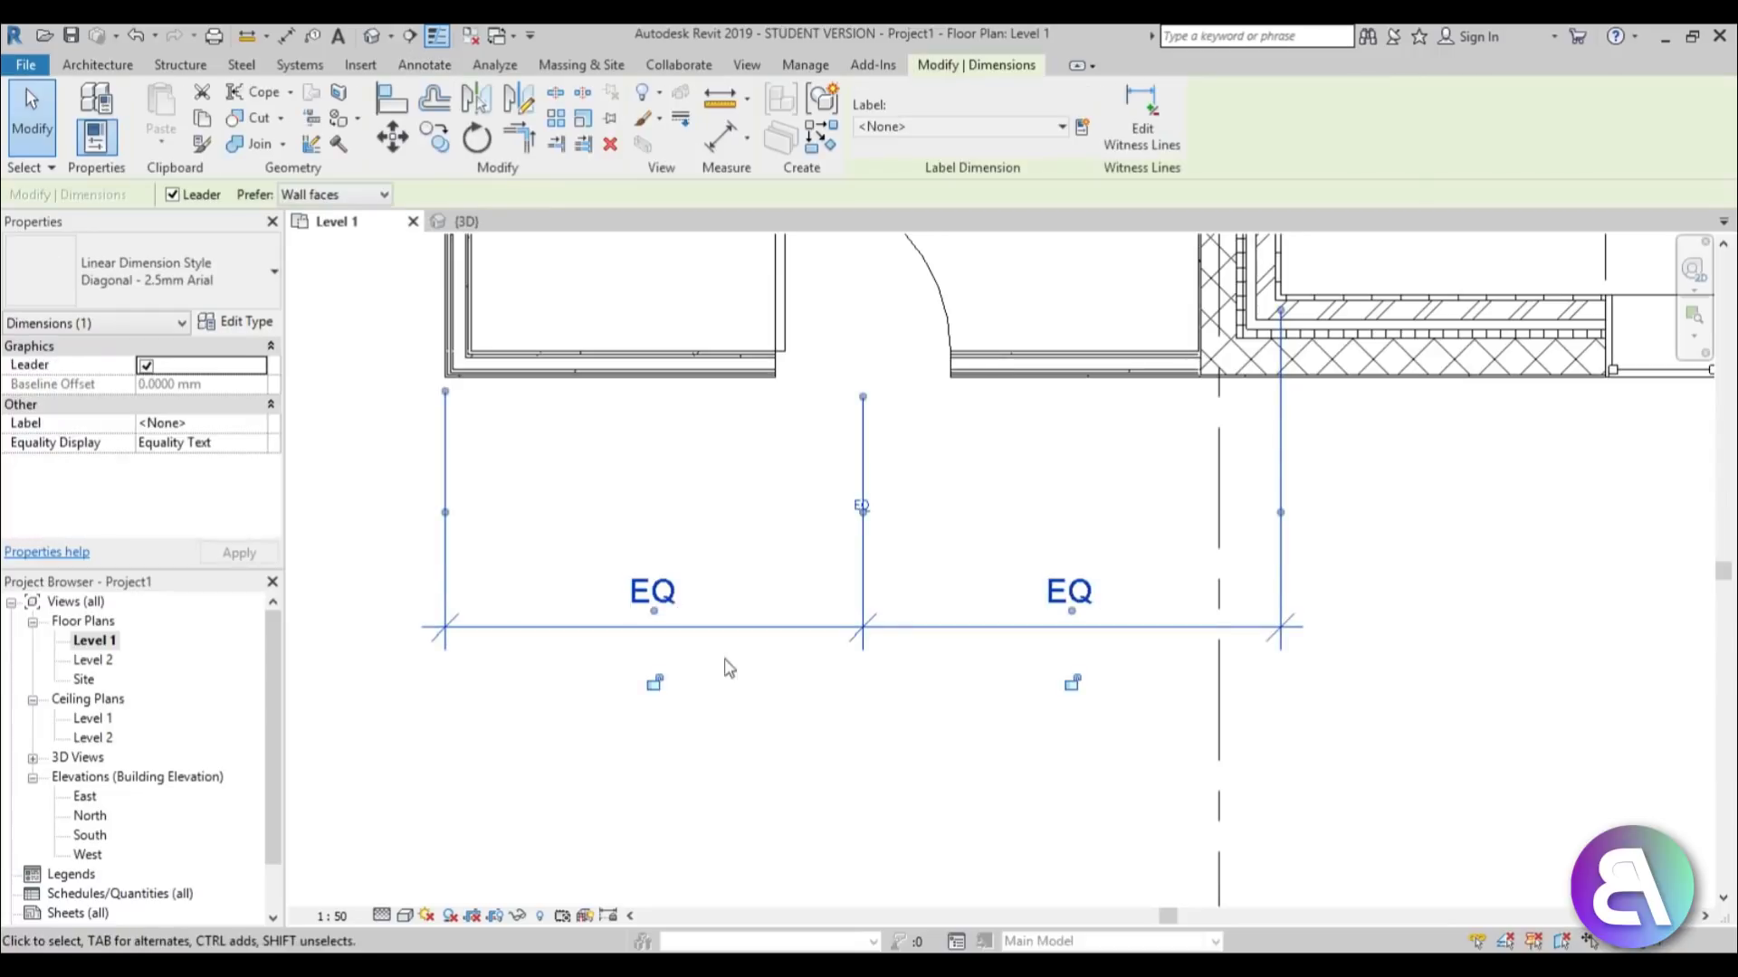
right_click(727, 481)
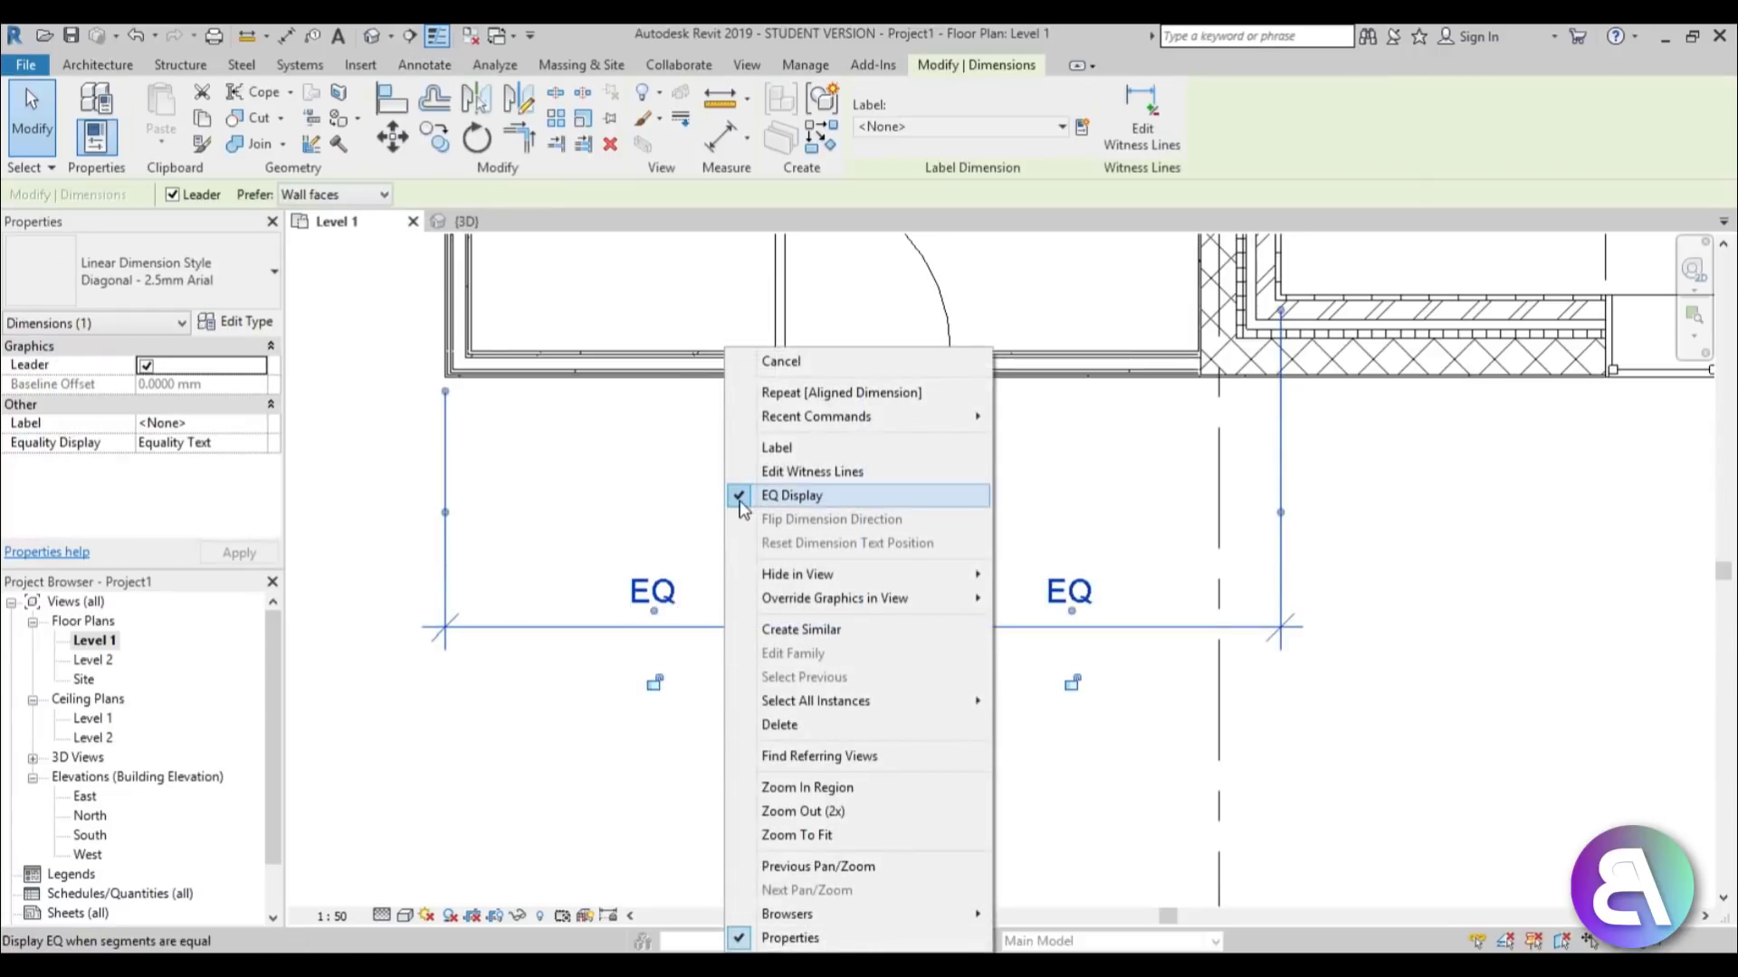
click(741, 497)
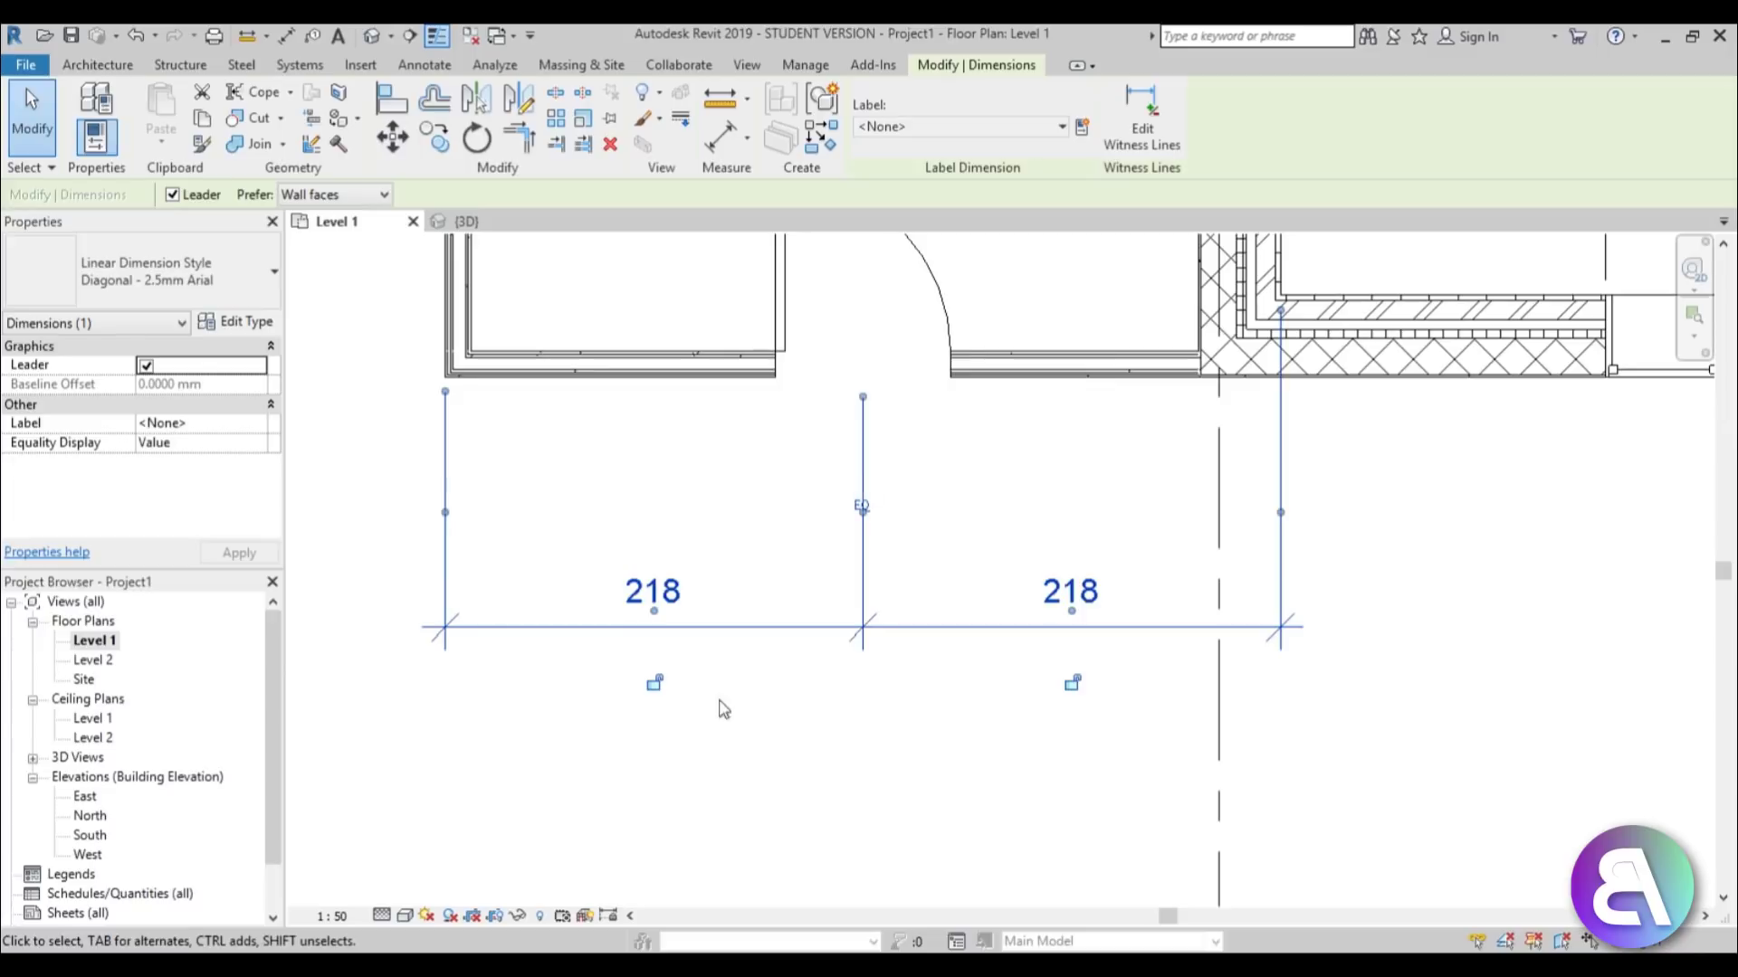
key(Escape)
click(718, 636)
right_click(730, 481)
click(797, 497)
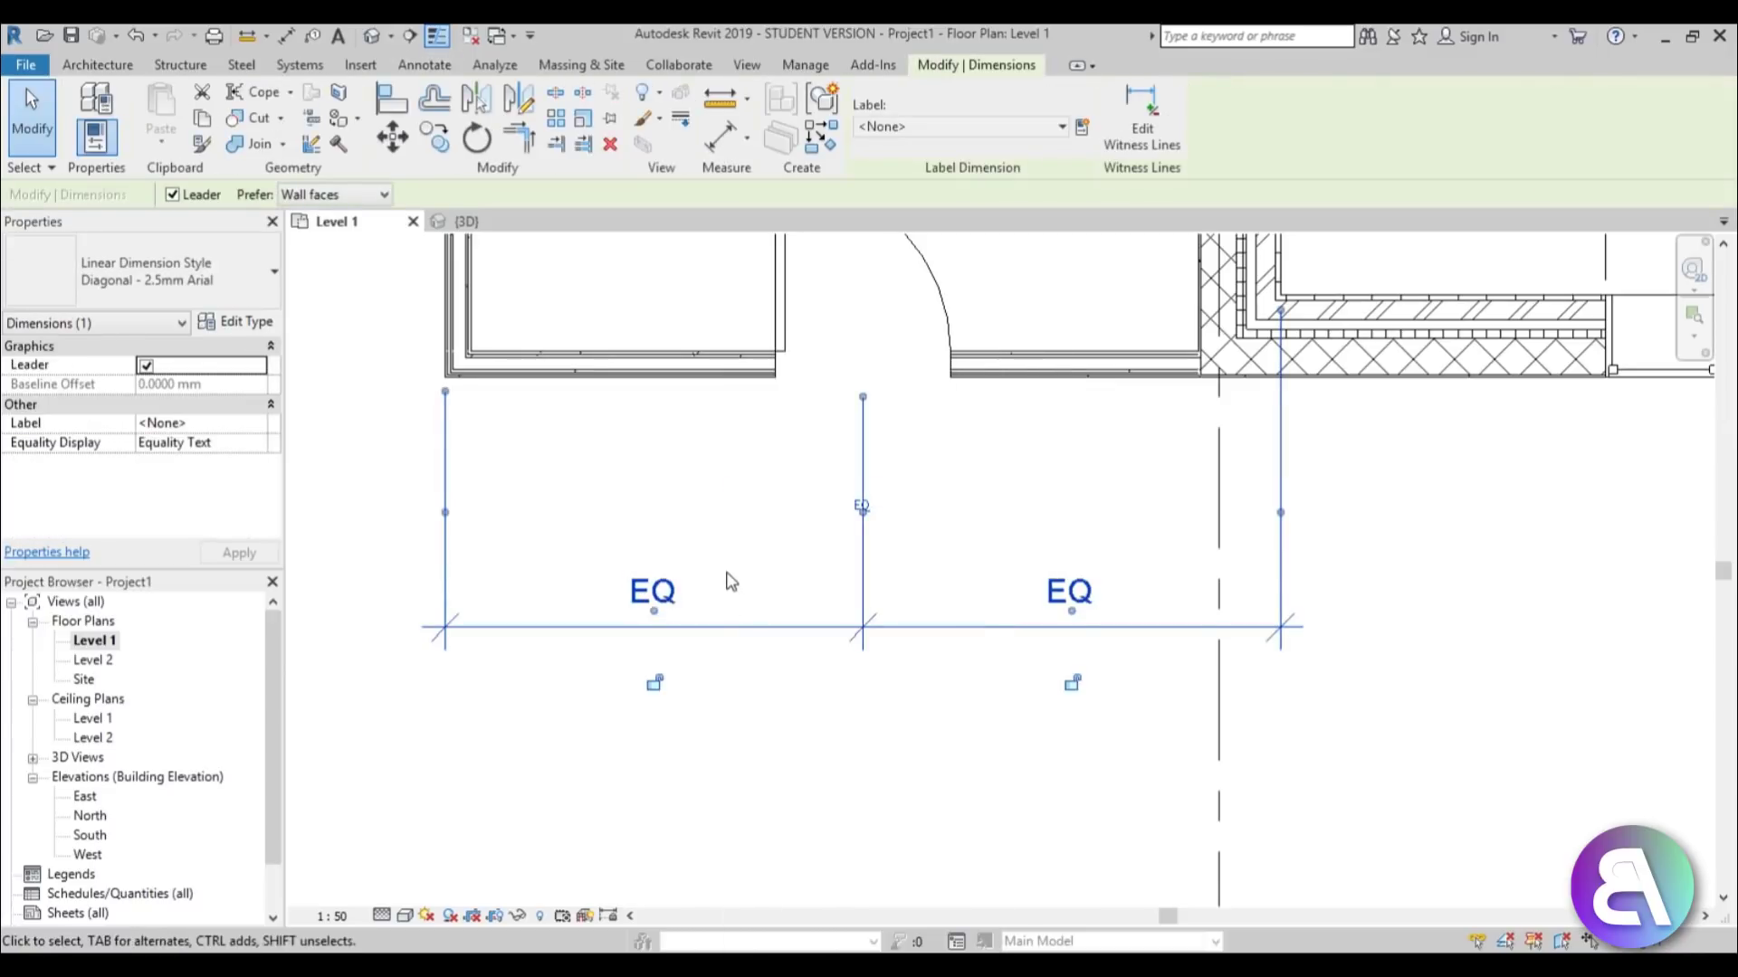
key(Escape)
scroll(758, 530, down, 3)
mouse_move(760, 524)
middle_down()
mouse_move(769, 554)
mouse_move(659, 566)
middle_up()
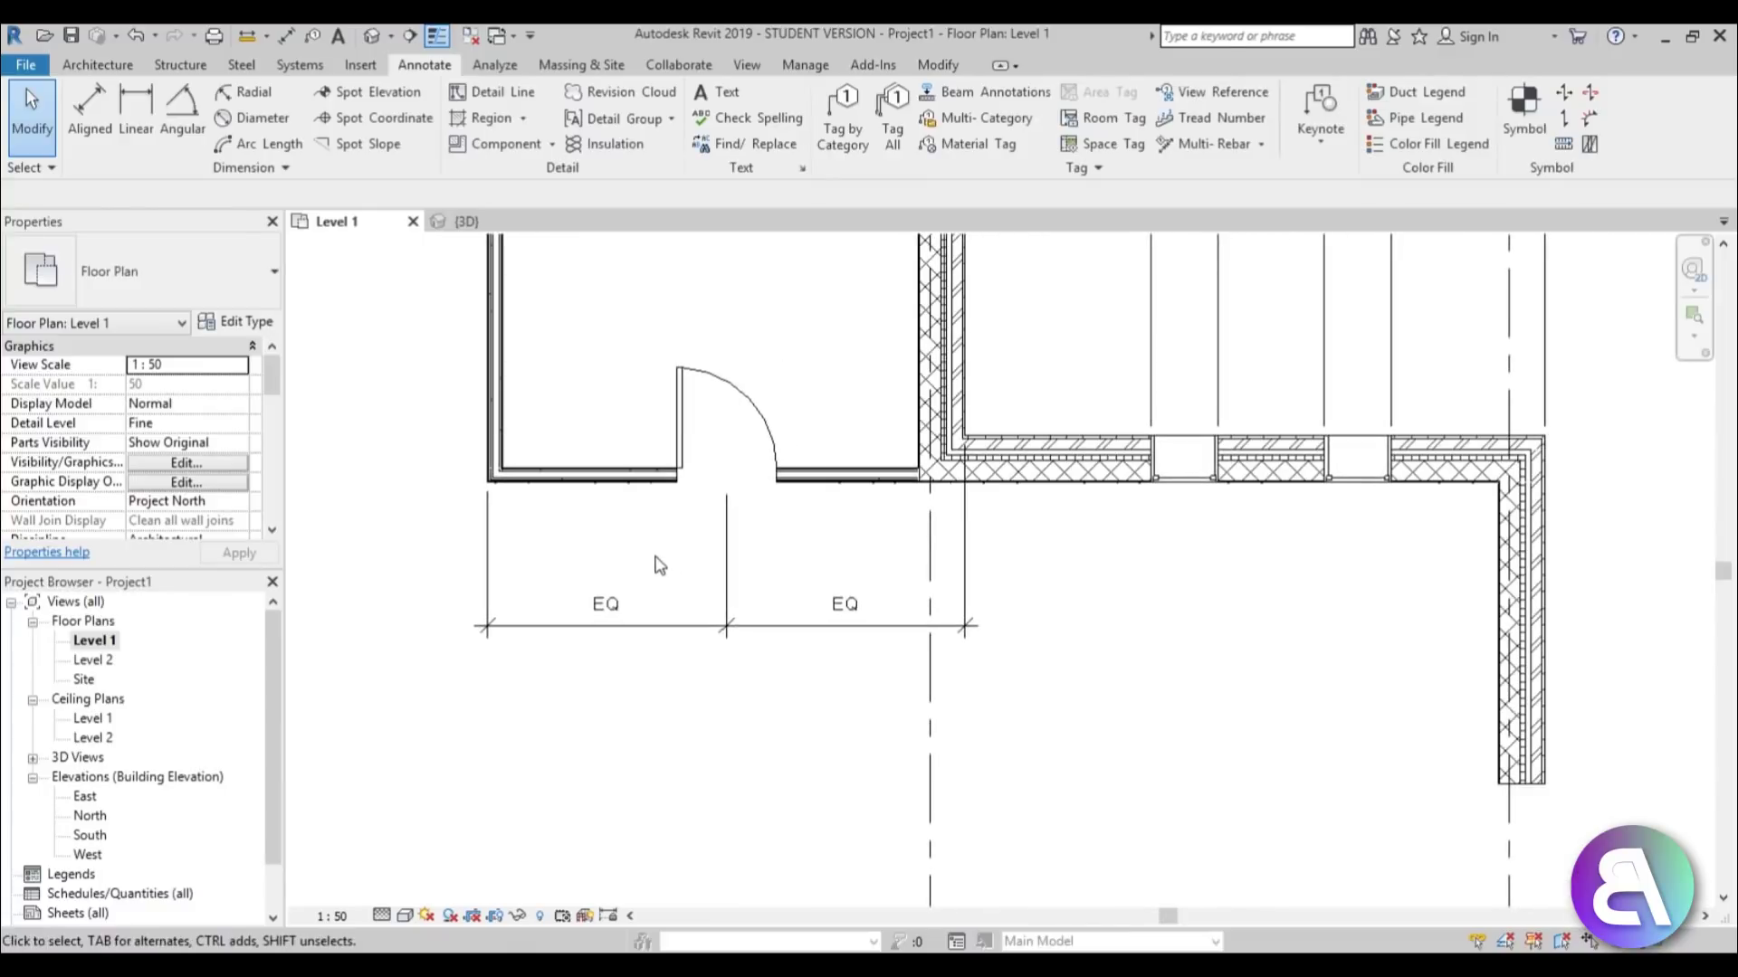
Dimension the door wall to opening widths, placing a 173/92/173 string above the EQ one.
key(d)
key(i)
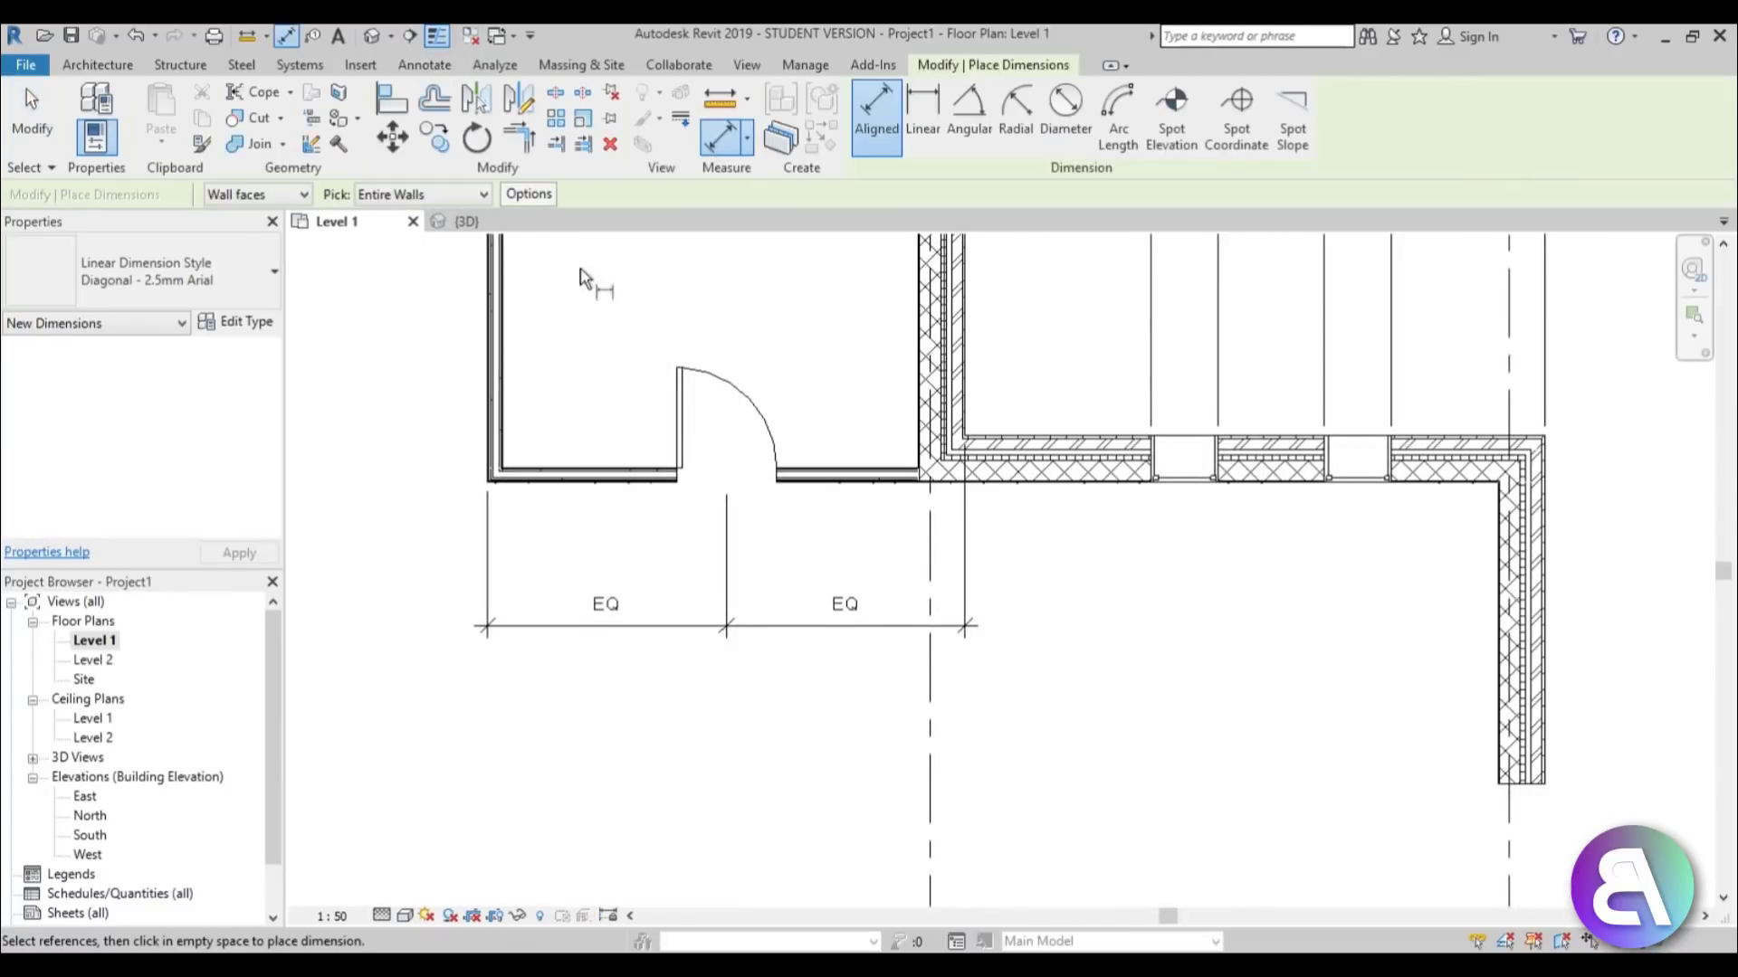
click(527, 194)
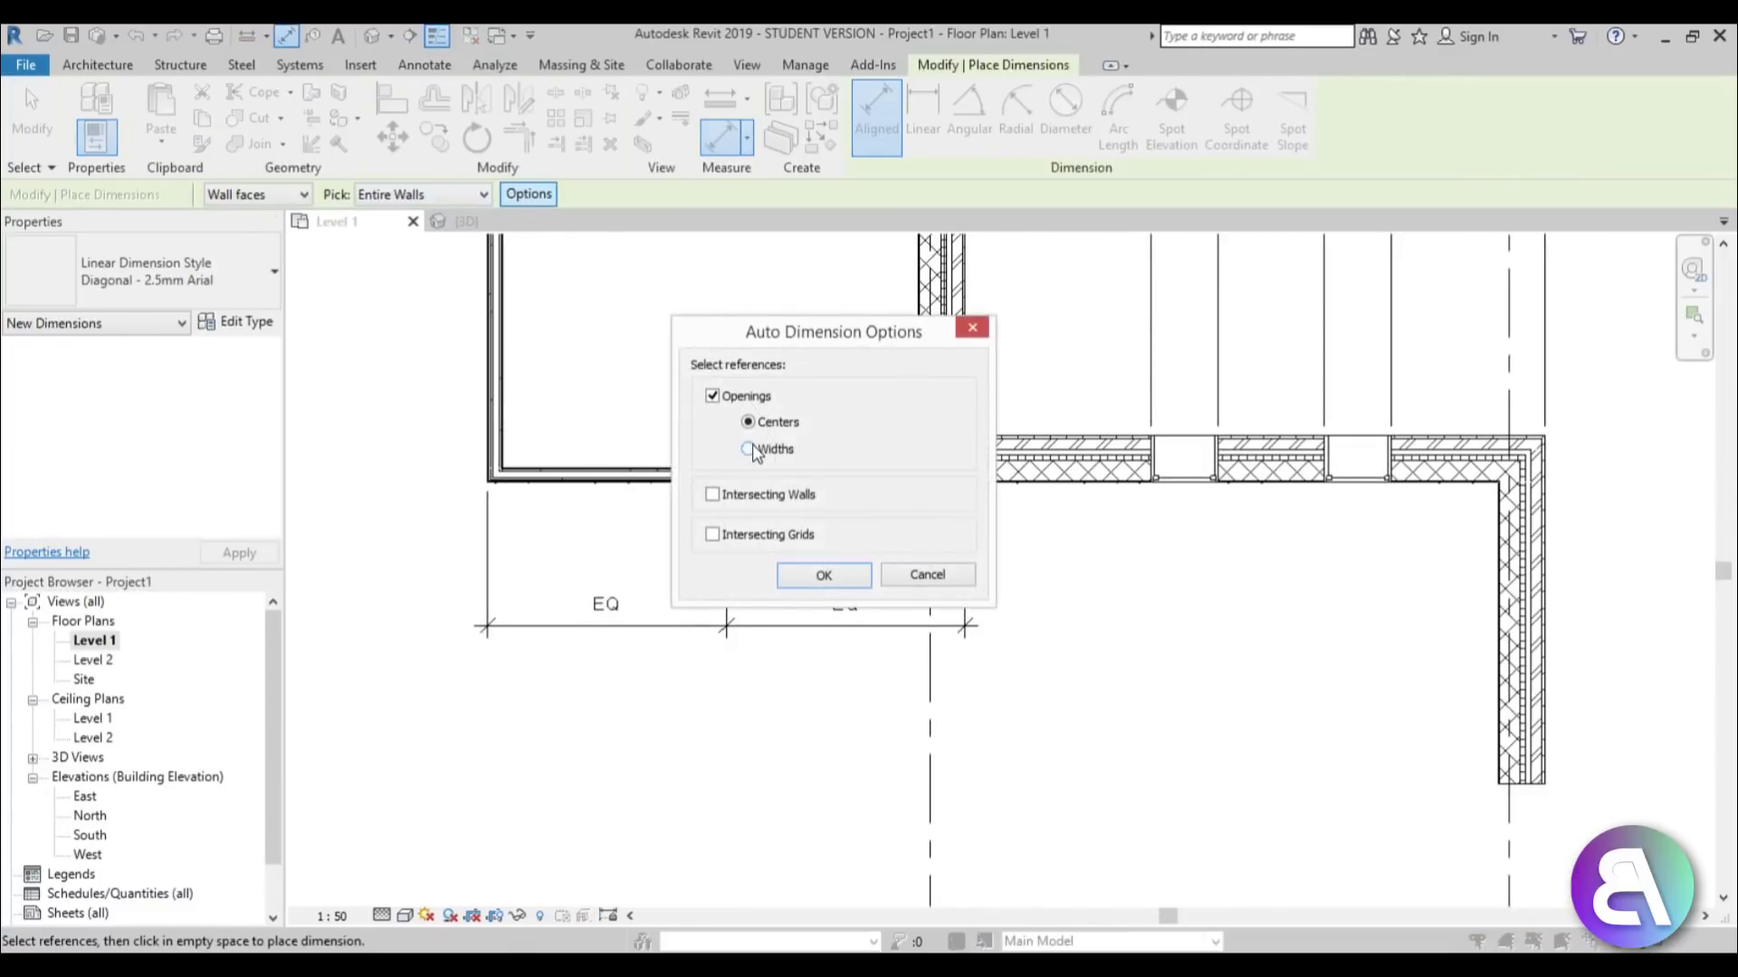
click(824, 576)
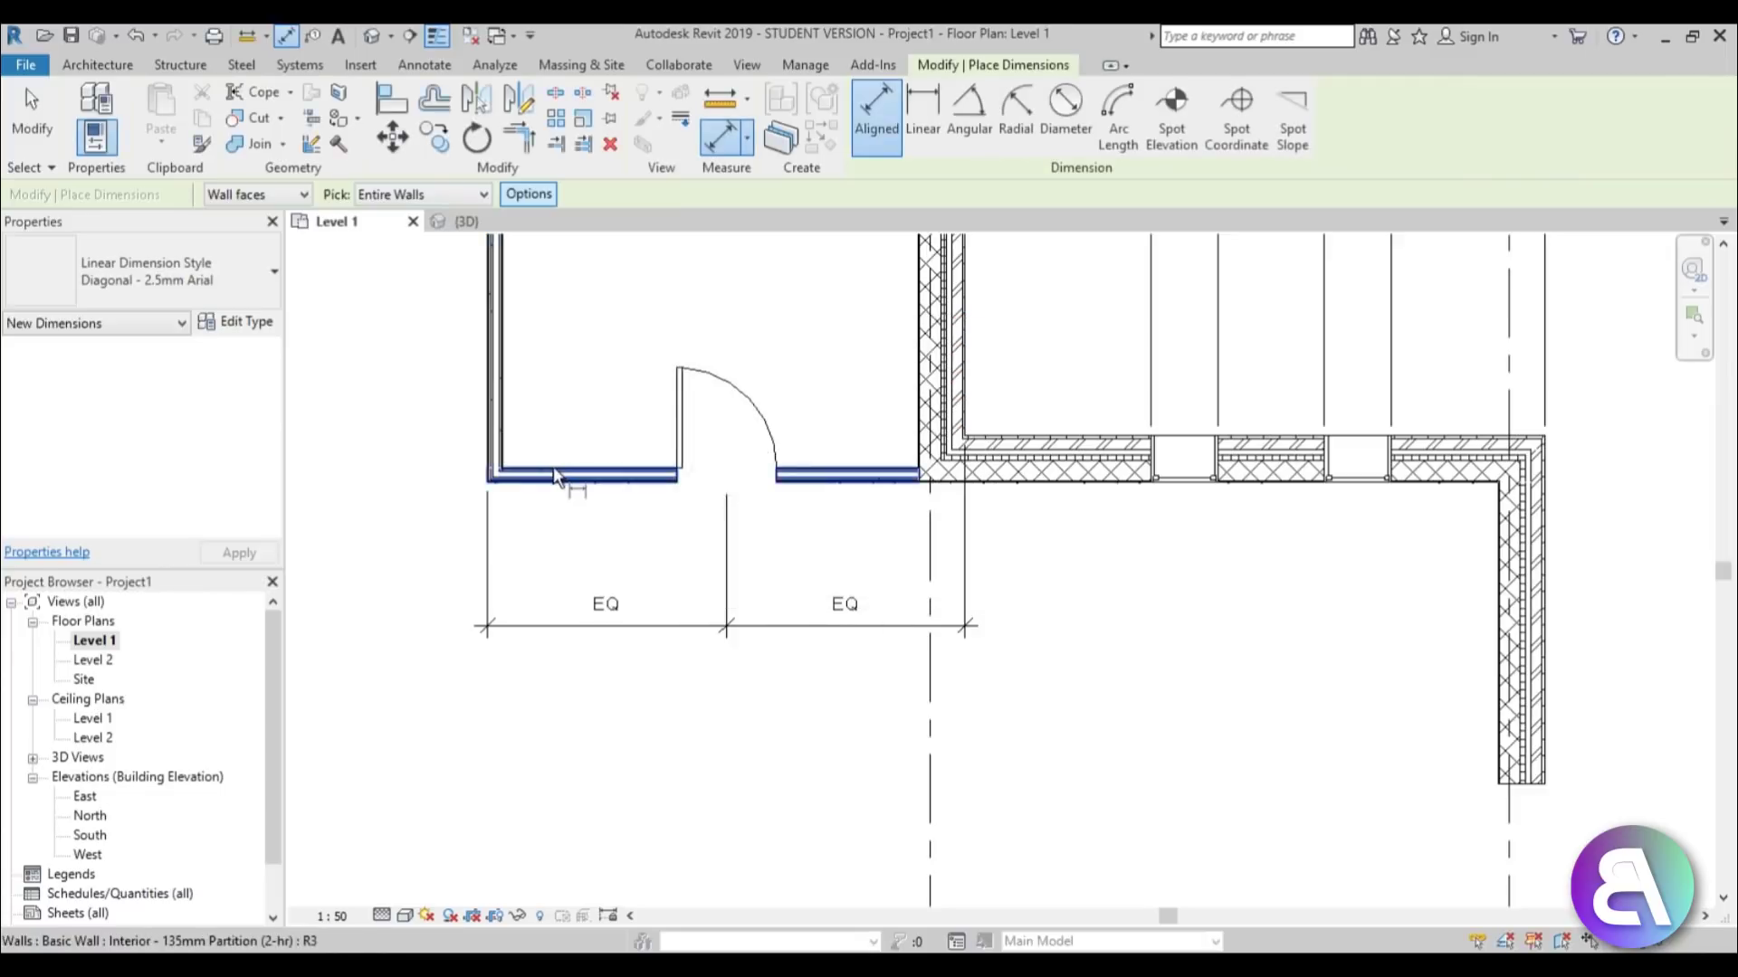
click(562, 471)
click(521, 591)
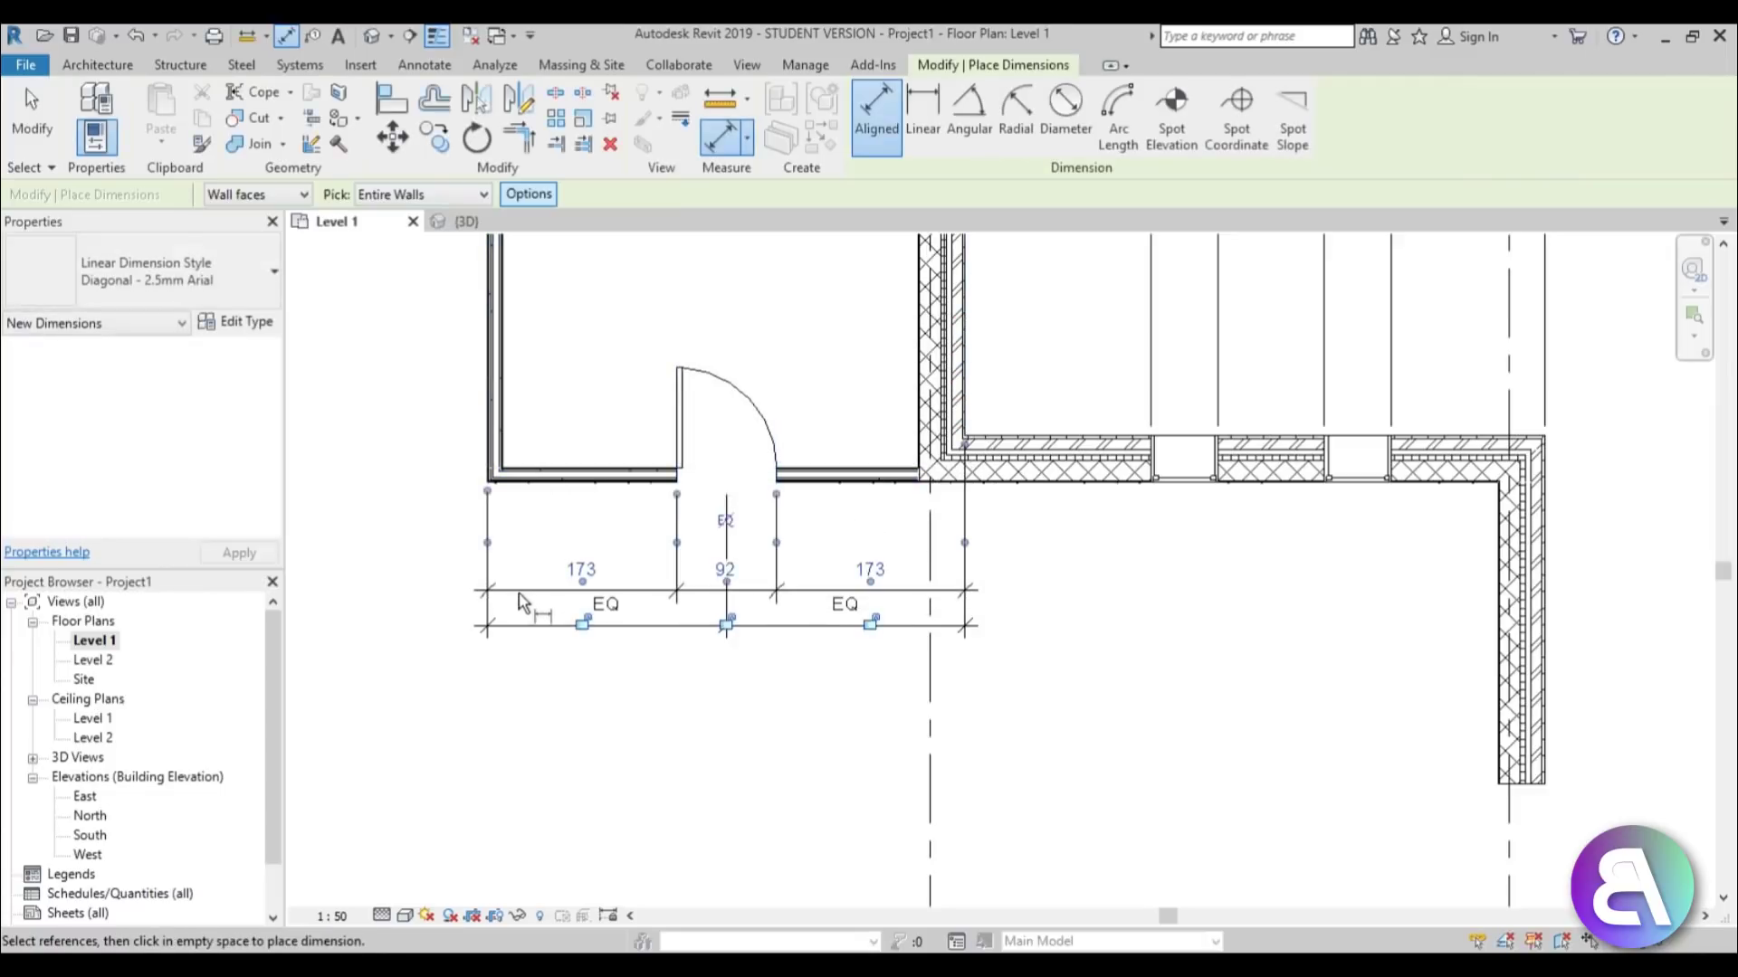
key(Escape)
key(Escape)
Temporarily hide the EQ dimension string, then restore it.
click(605, 626)
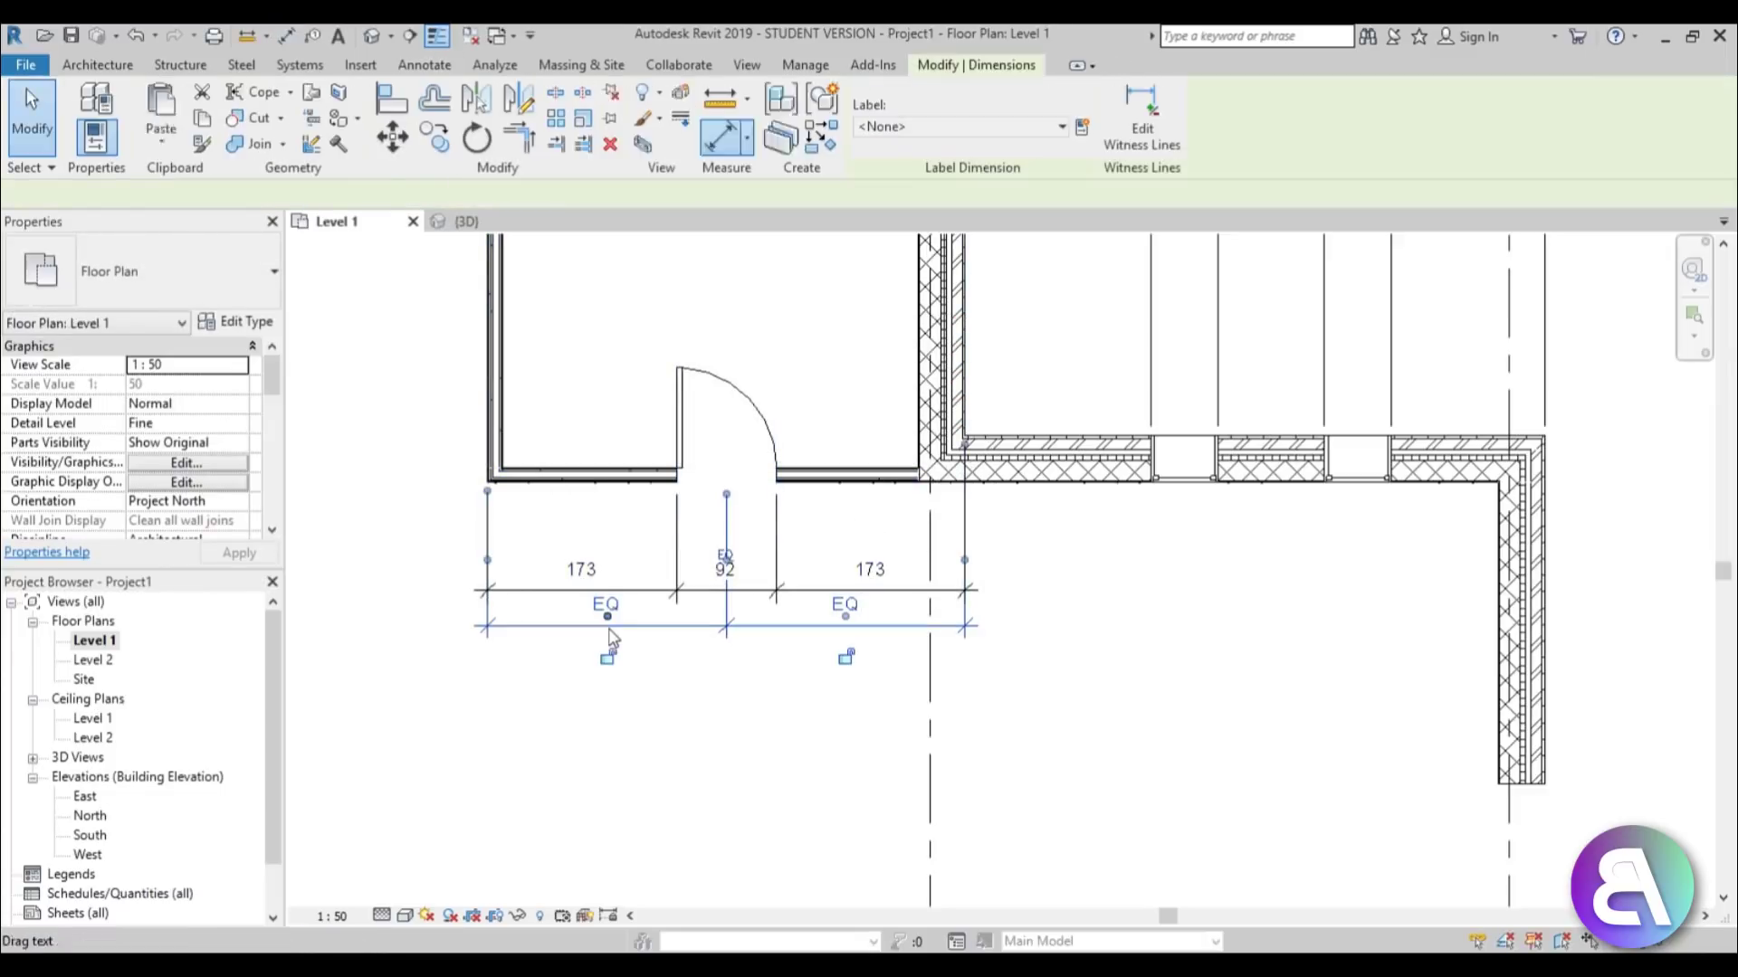
click(517, 916)
click(563, 865)
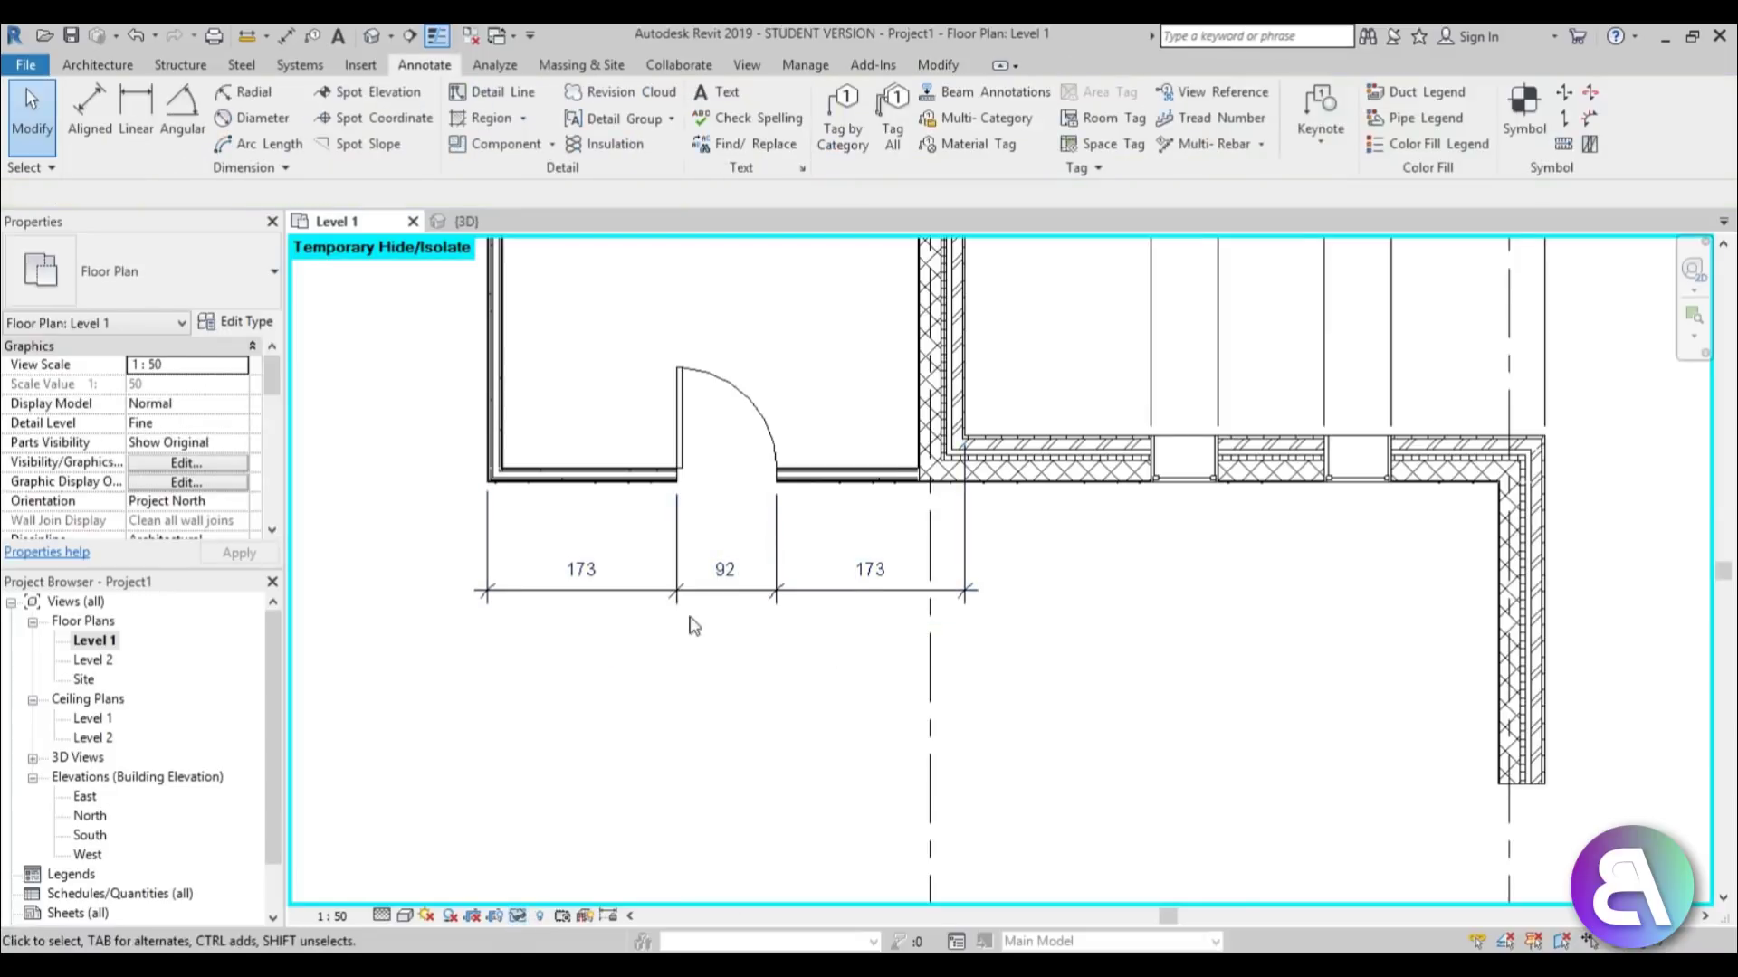
middle_drag(637, 675, 697, 724)
scroll(697, 725, down, 1)
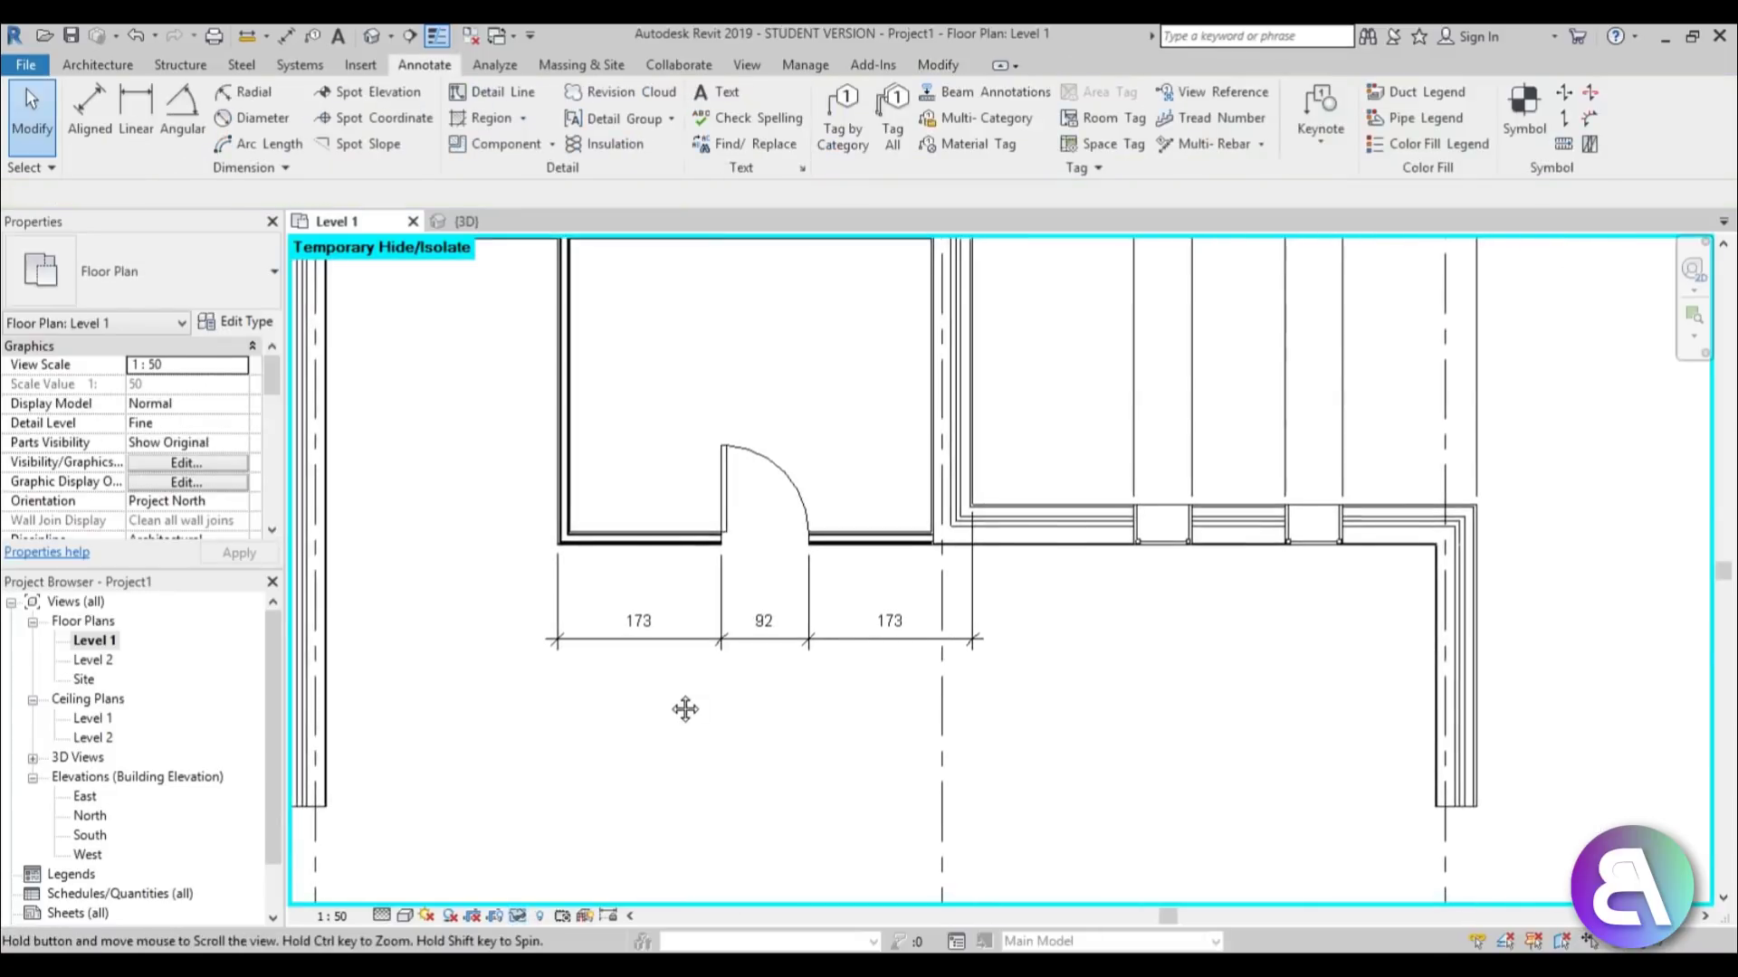
click(518, 916)
click(583, 890)
Delete both door-wall dimension strings and unconstrain the equality.
drag(873, 729, 528, 625)
key(Delete)
key(Escape)
key(Delete)
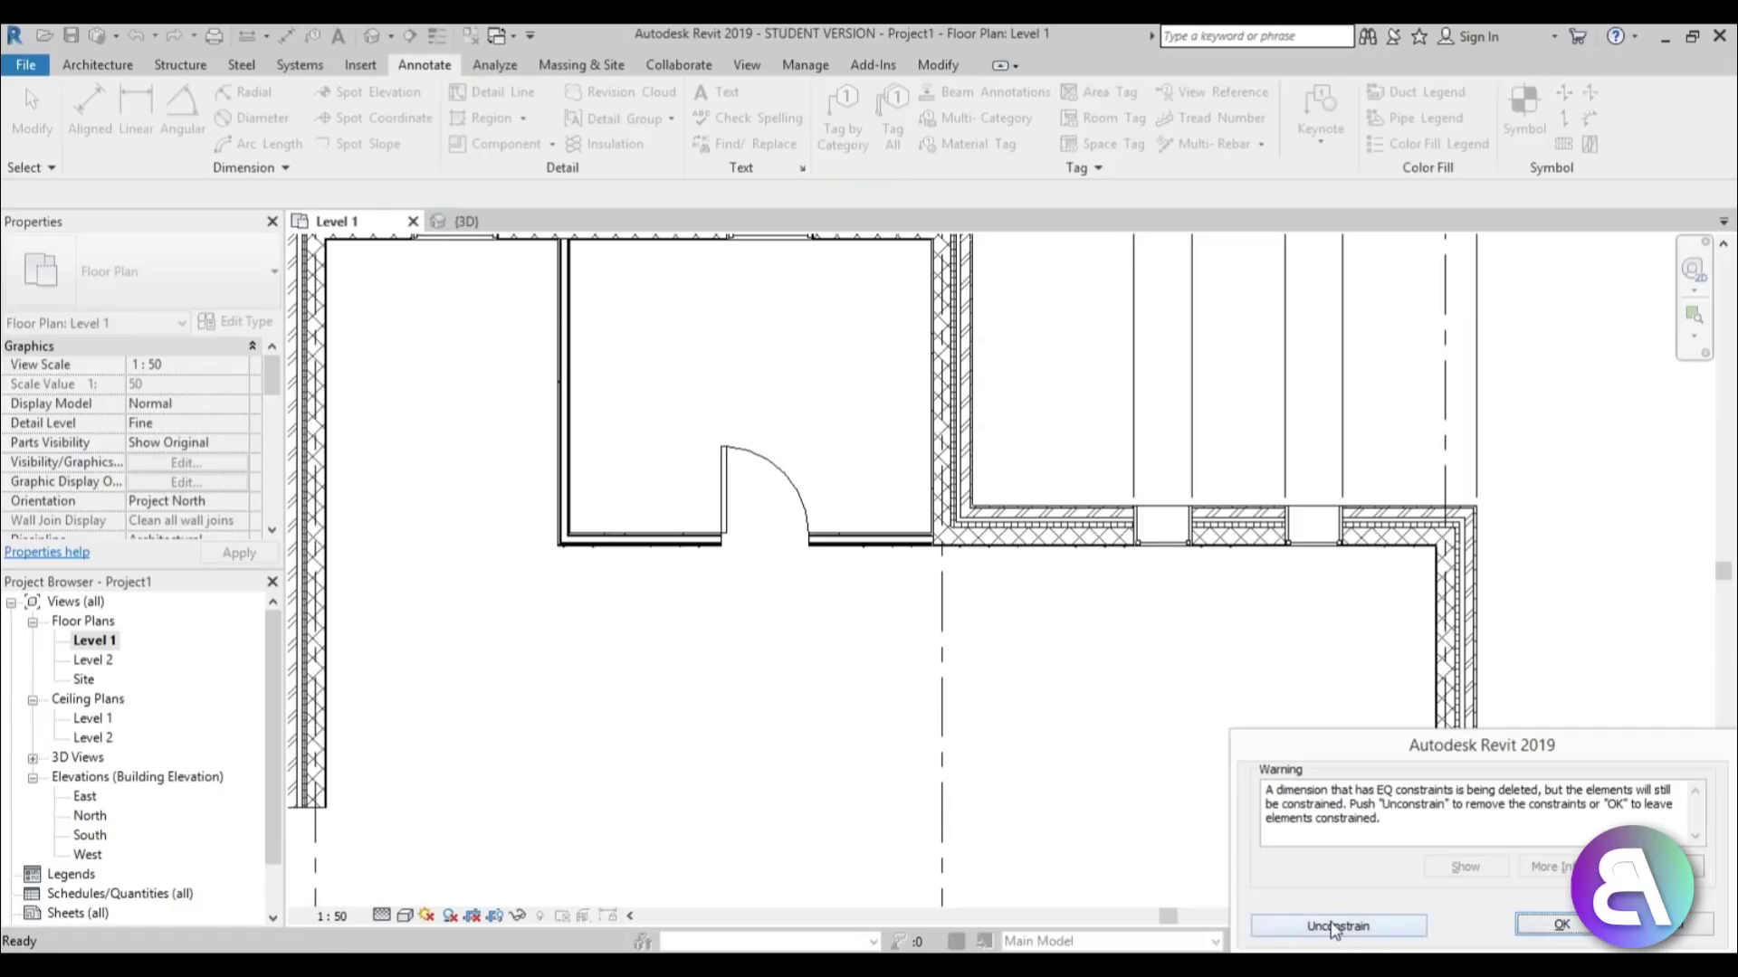
click(1303, 923)
scroll(744, 652, down, 3)
middle_drag(788, 787, 717, 574)
scroll(671, 584, up, 2)
scroll(629, 581, up, 1)
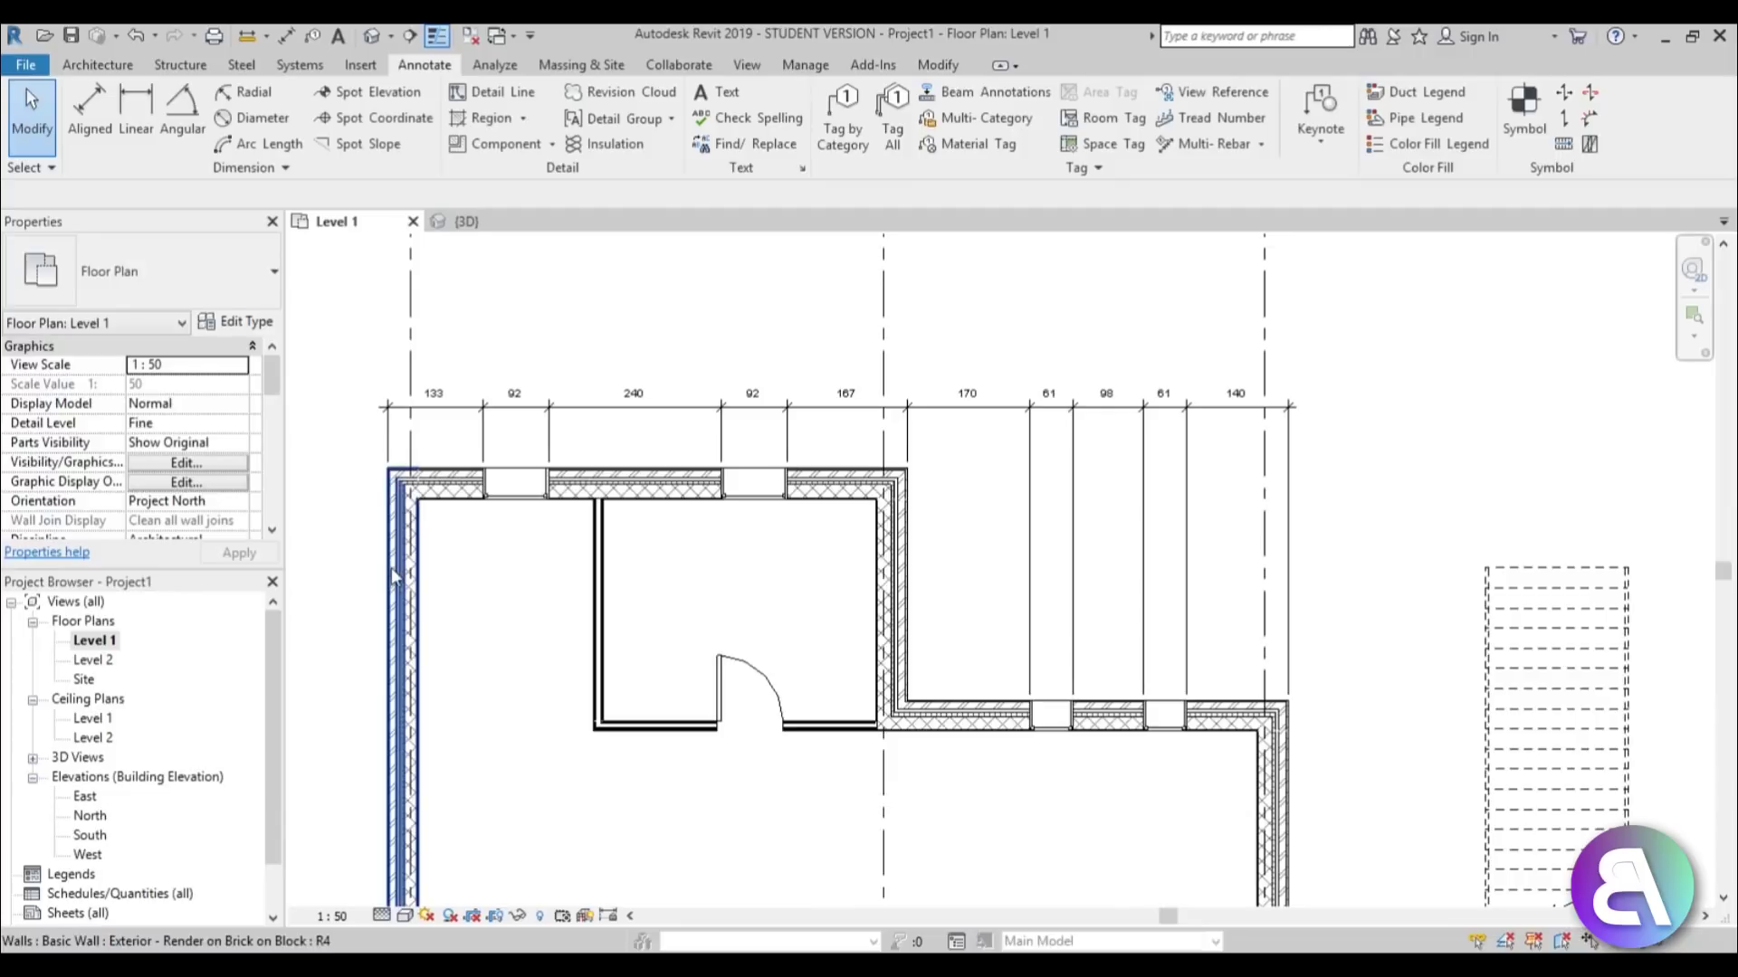
middle_drag(703, 650, 691, 604)
Start aligned dimensioning with DI, keeping Wall faces and the auto-dimension options.
key(d)
key(i)
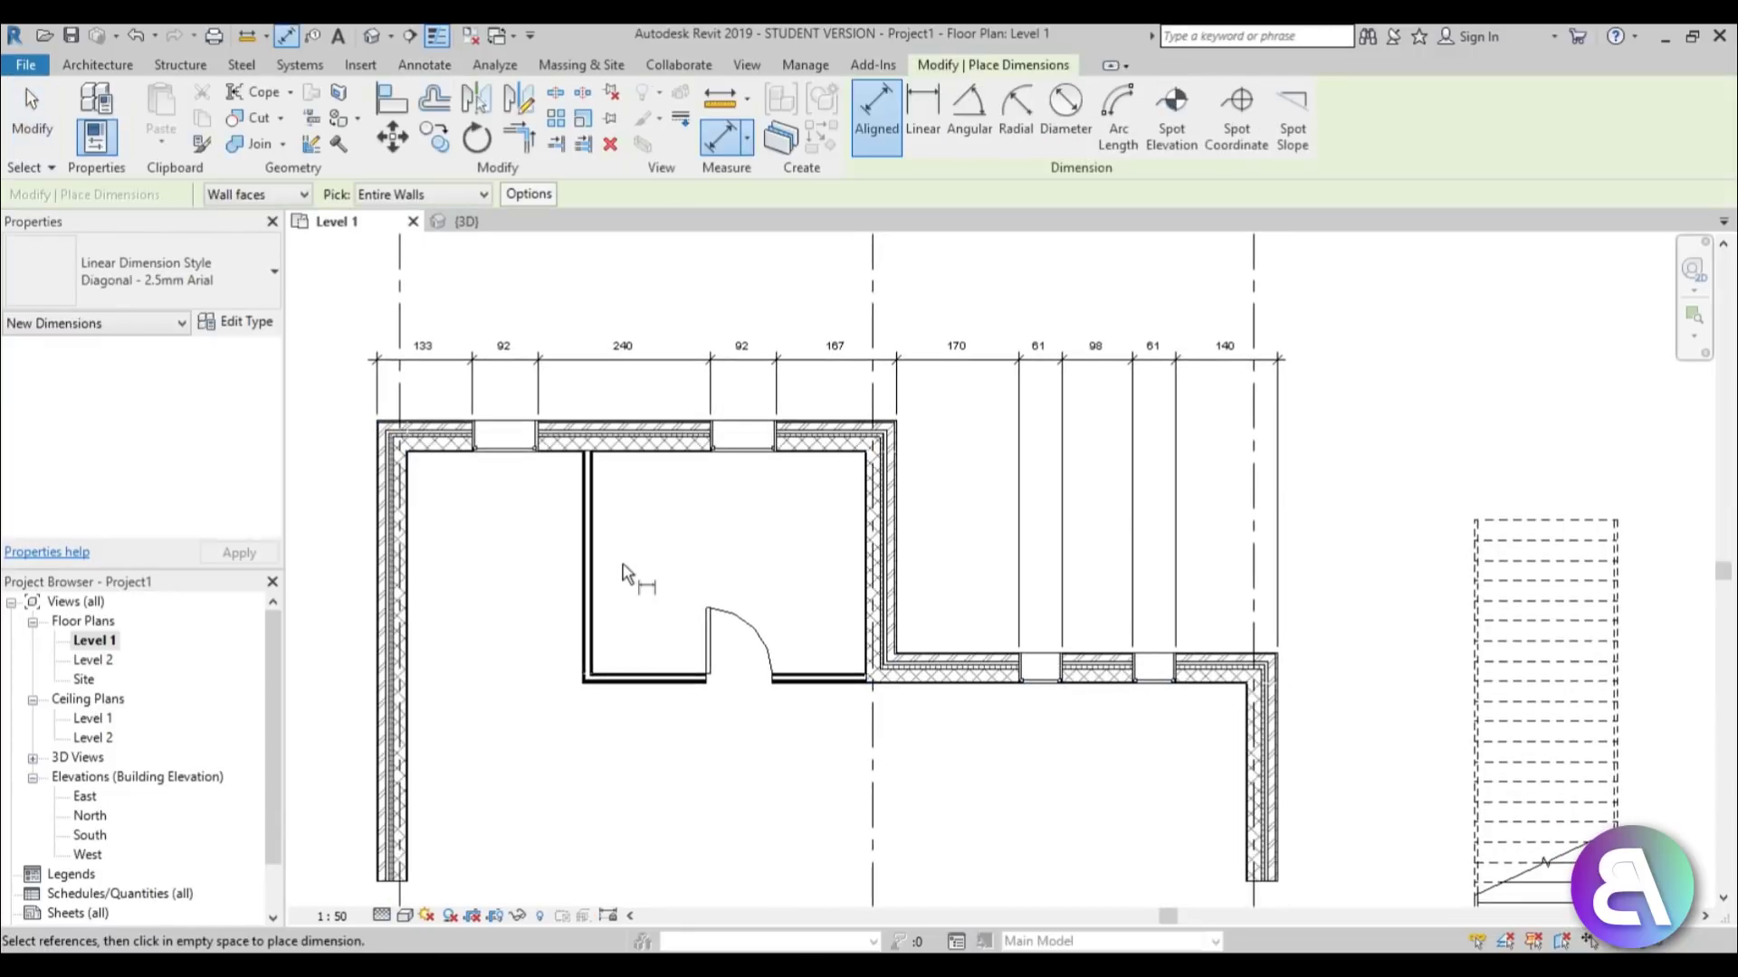
click(280, 199)
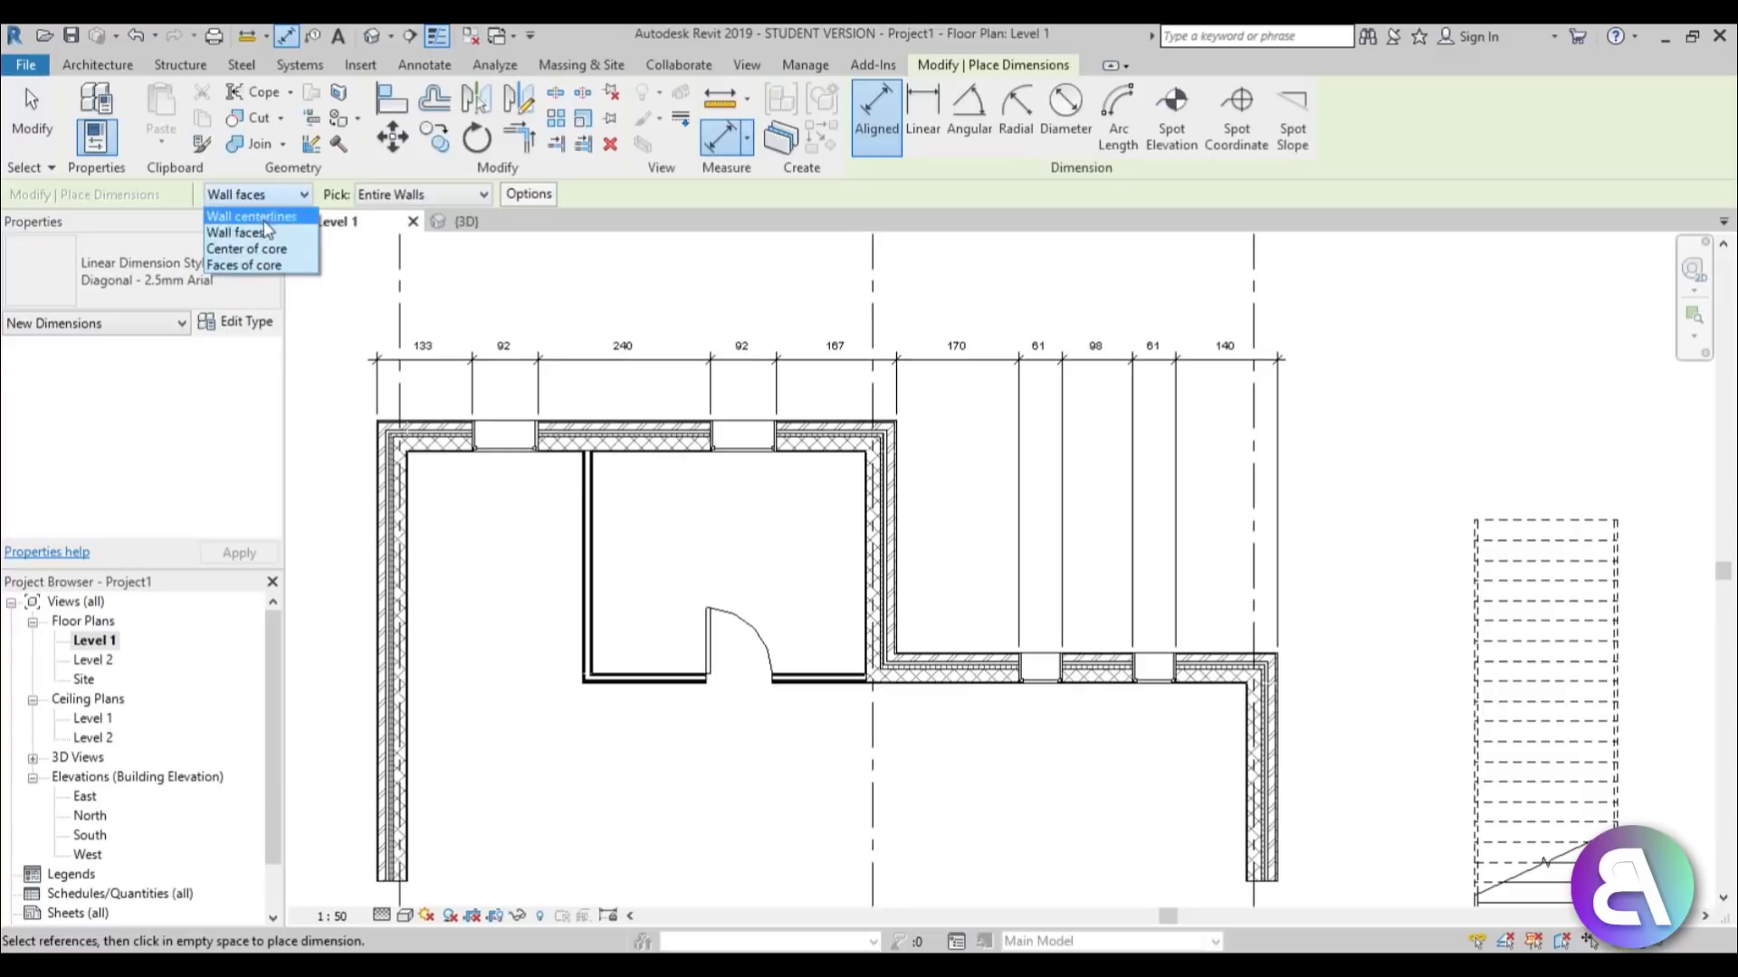
click(259, 228)
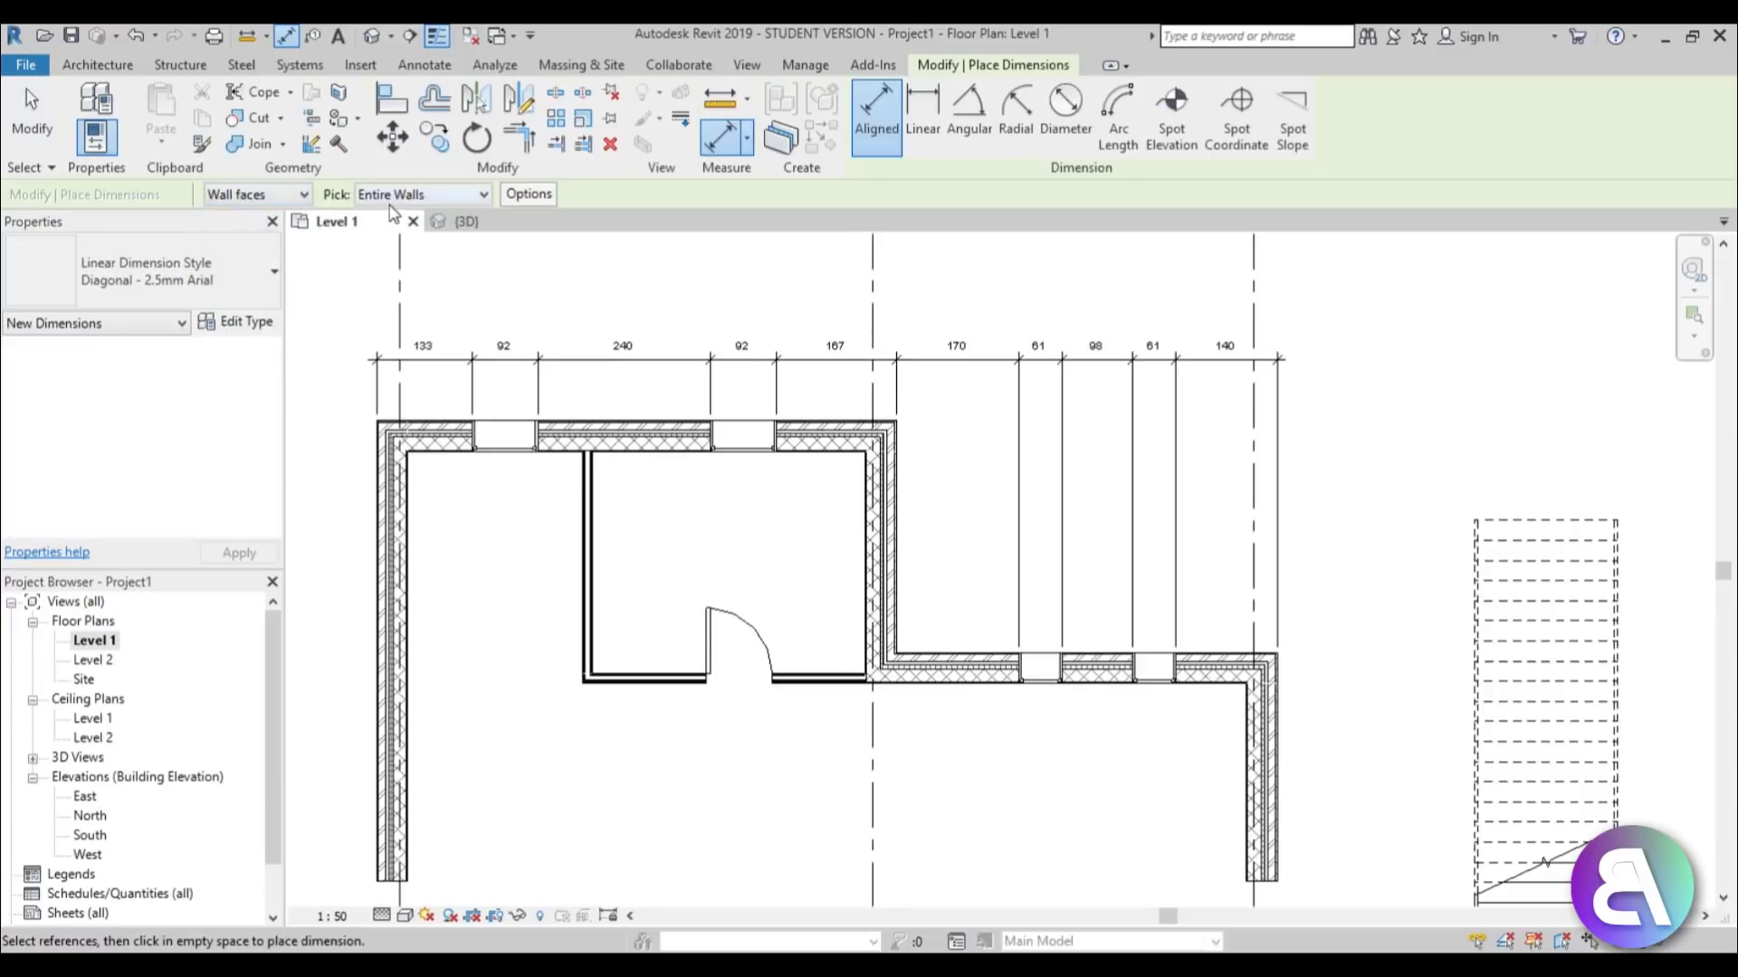
click(529, 194)
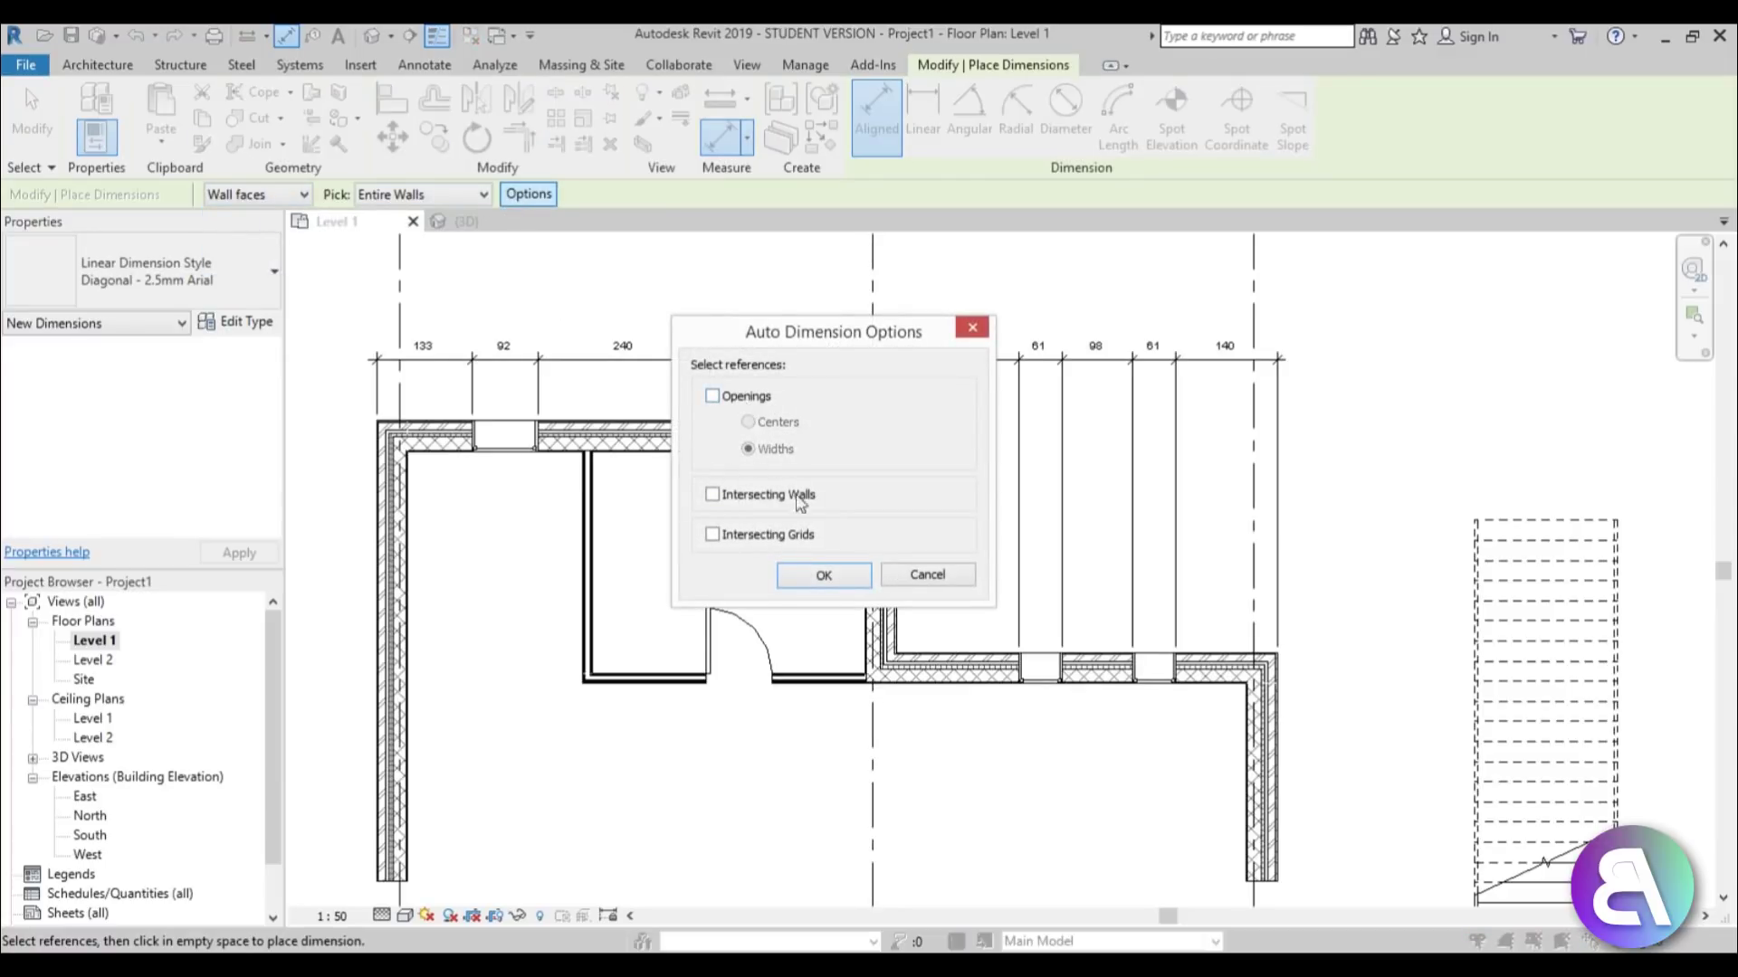
click(847, 582)
Dimension the top and lower-right walls with a 723/530 string above the top dimensions.
click(444, 443)
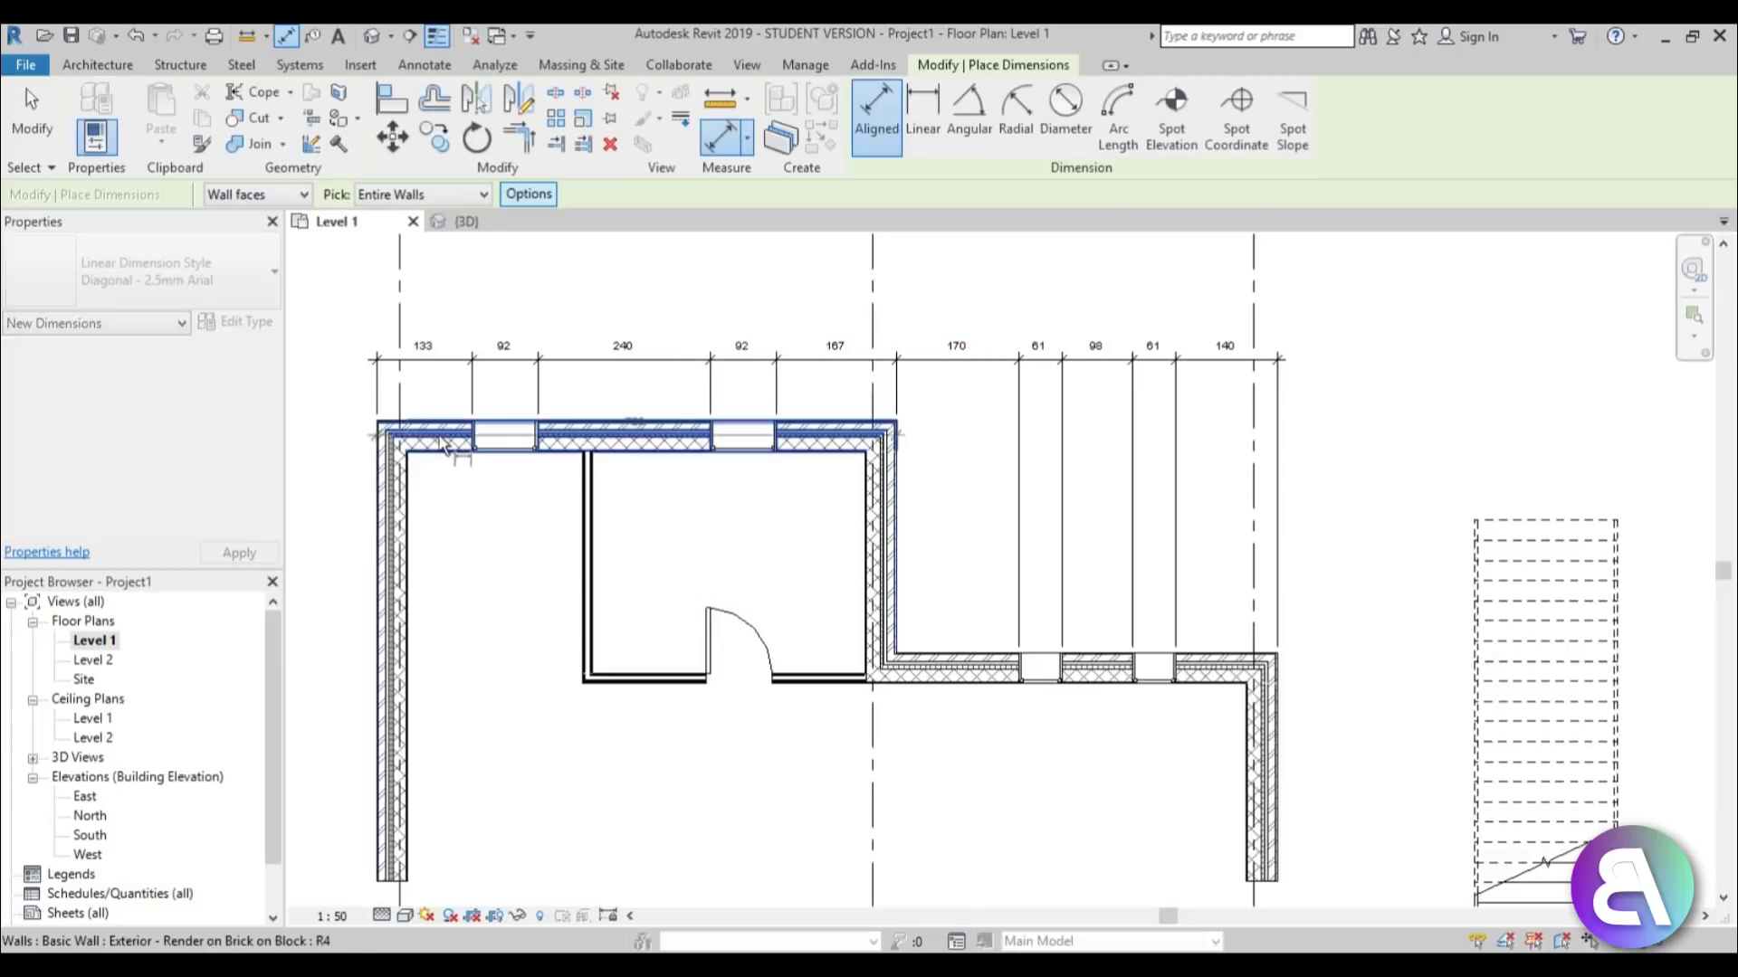
click(984, 668)
scroll(975, 625, down, 1)
scroll(1016, 425, up, 1)
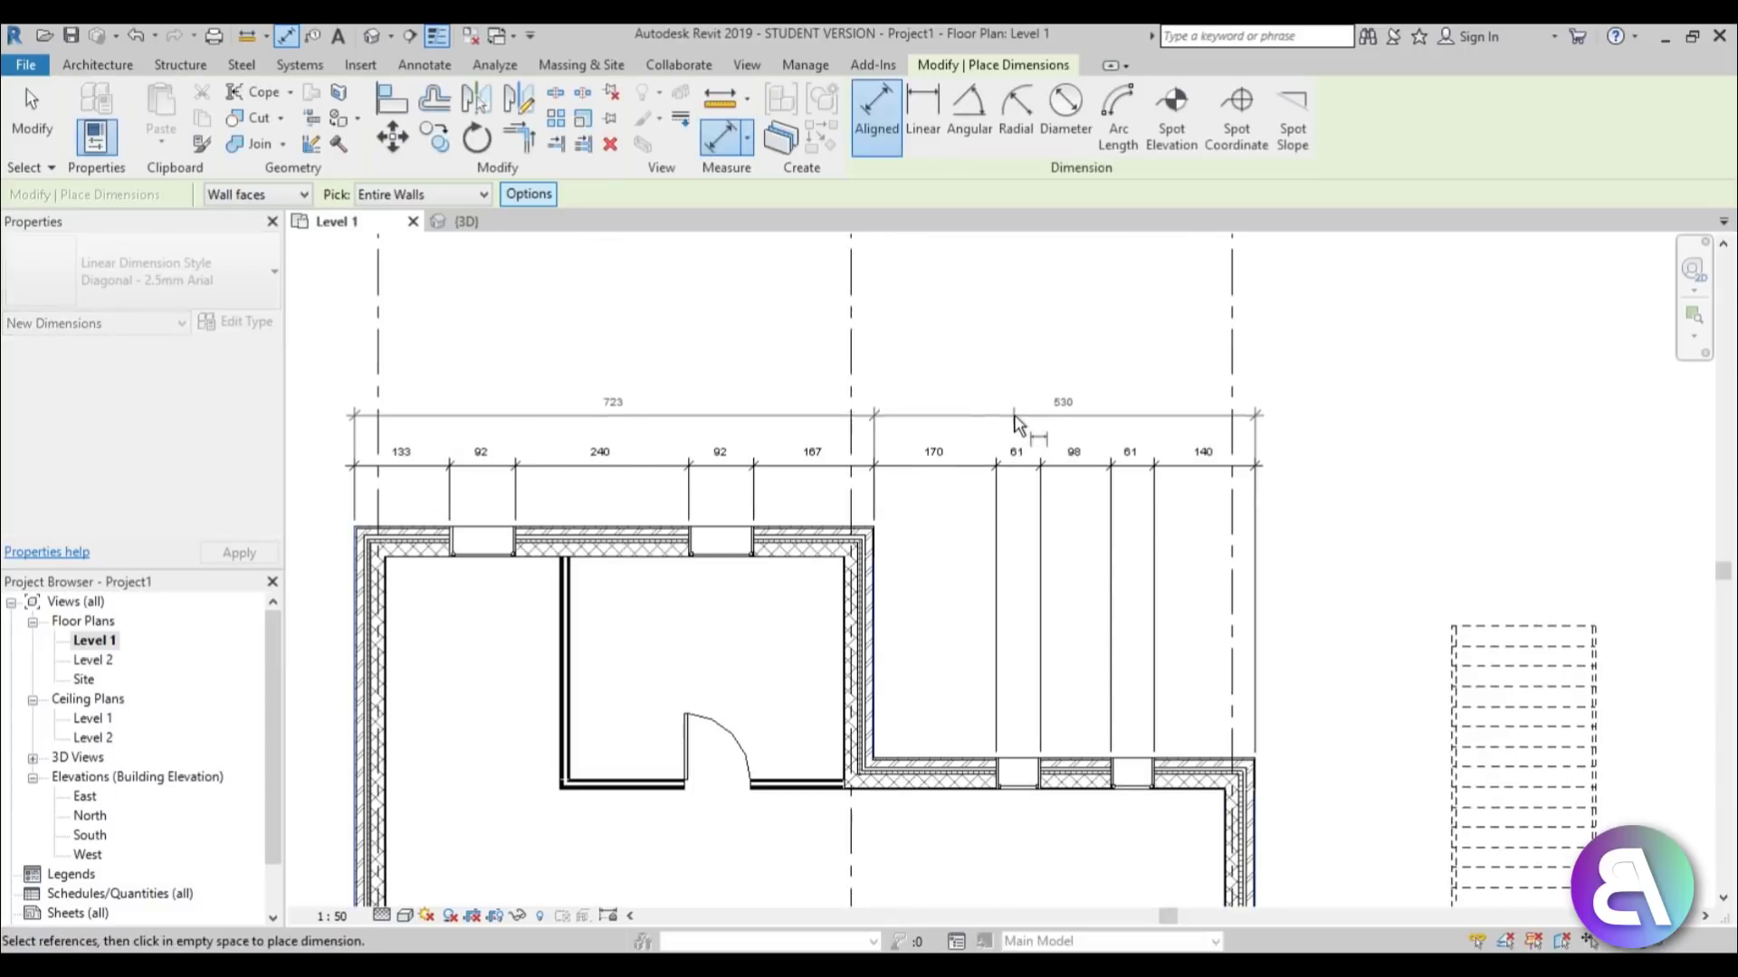
click(1016, 425)
scroll(691, 582, down, 1)
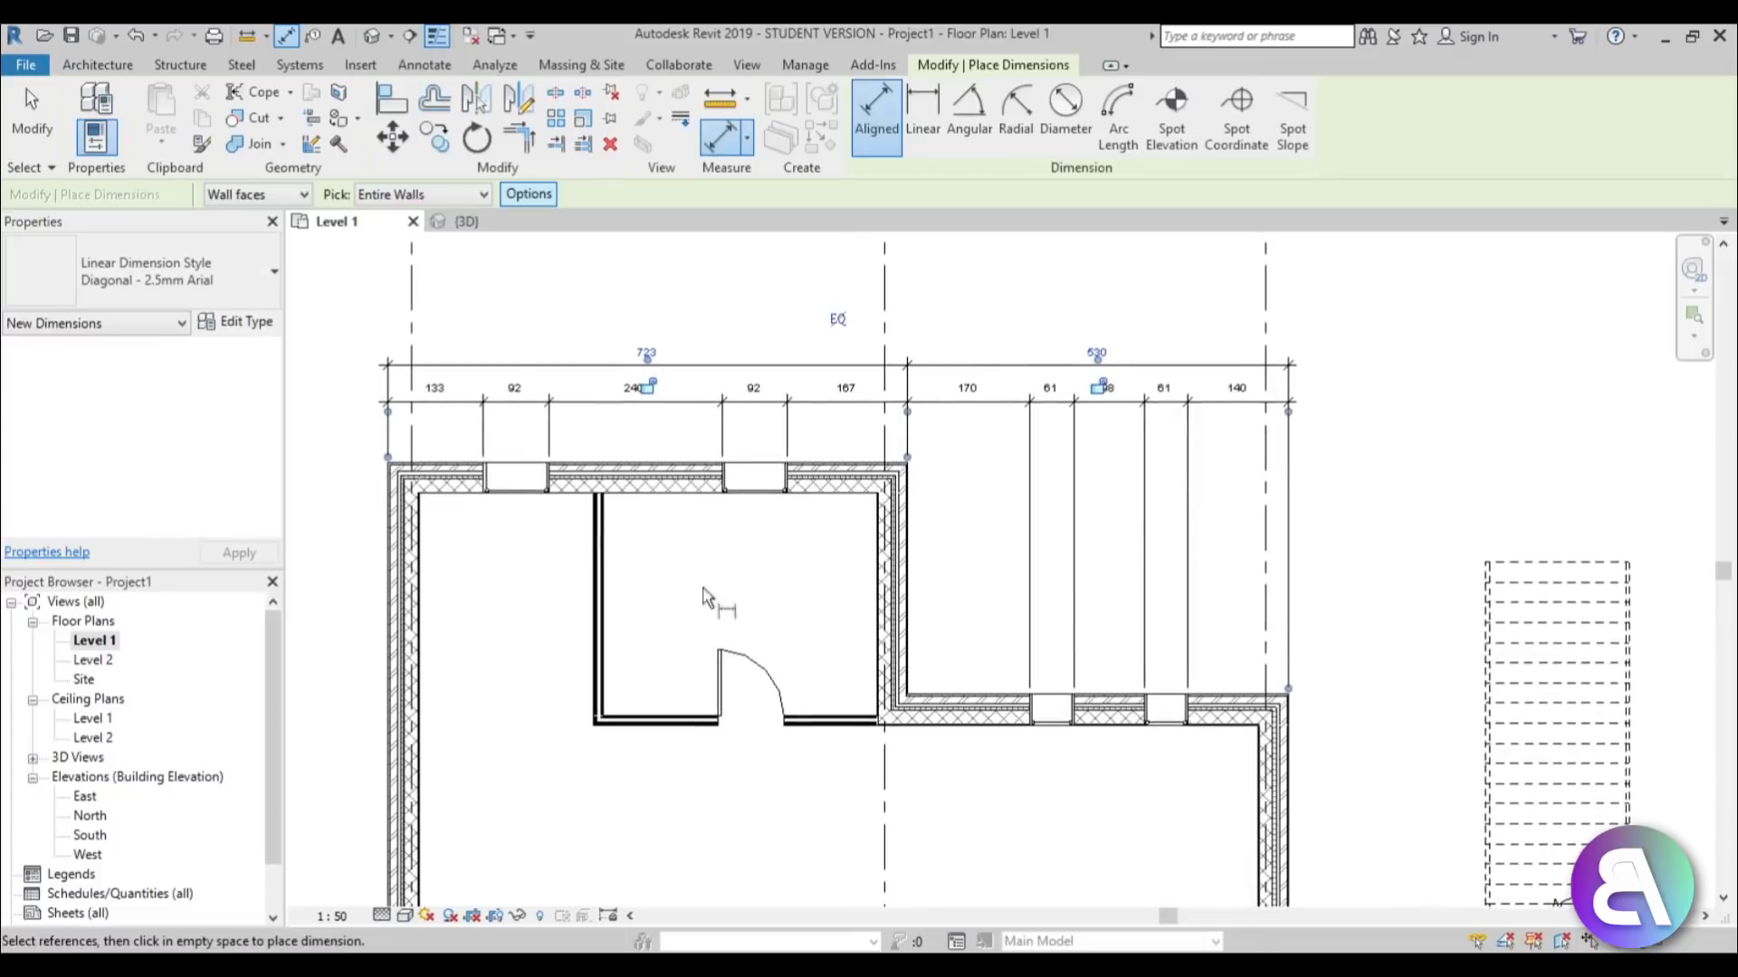
scroll(711, 486, up, 1)
scroll(561, 666, down, 1)
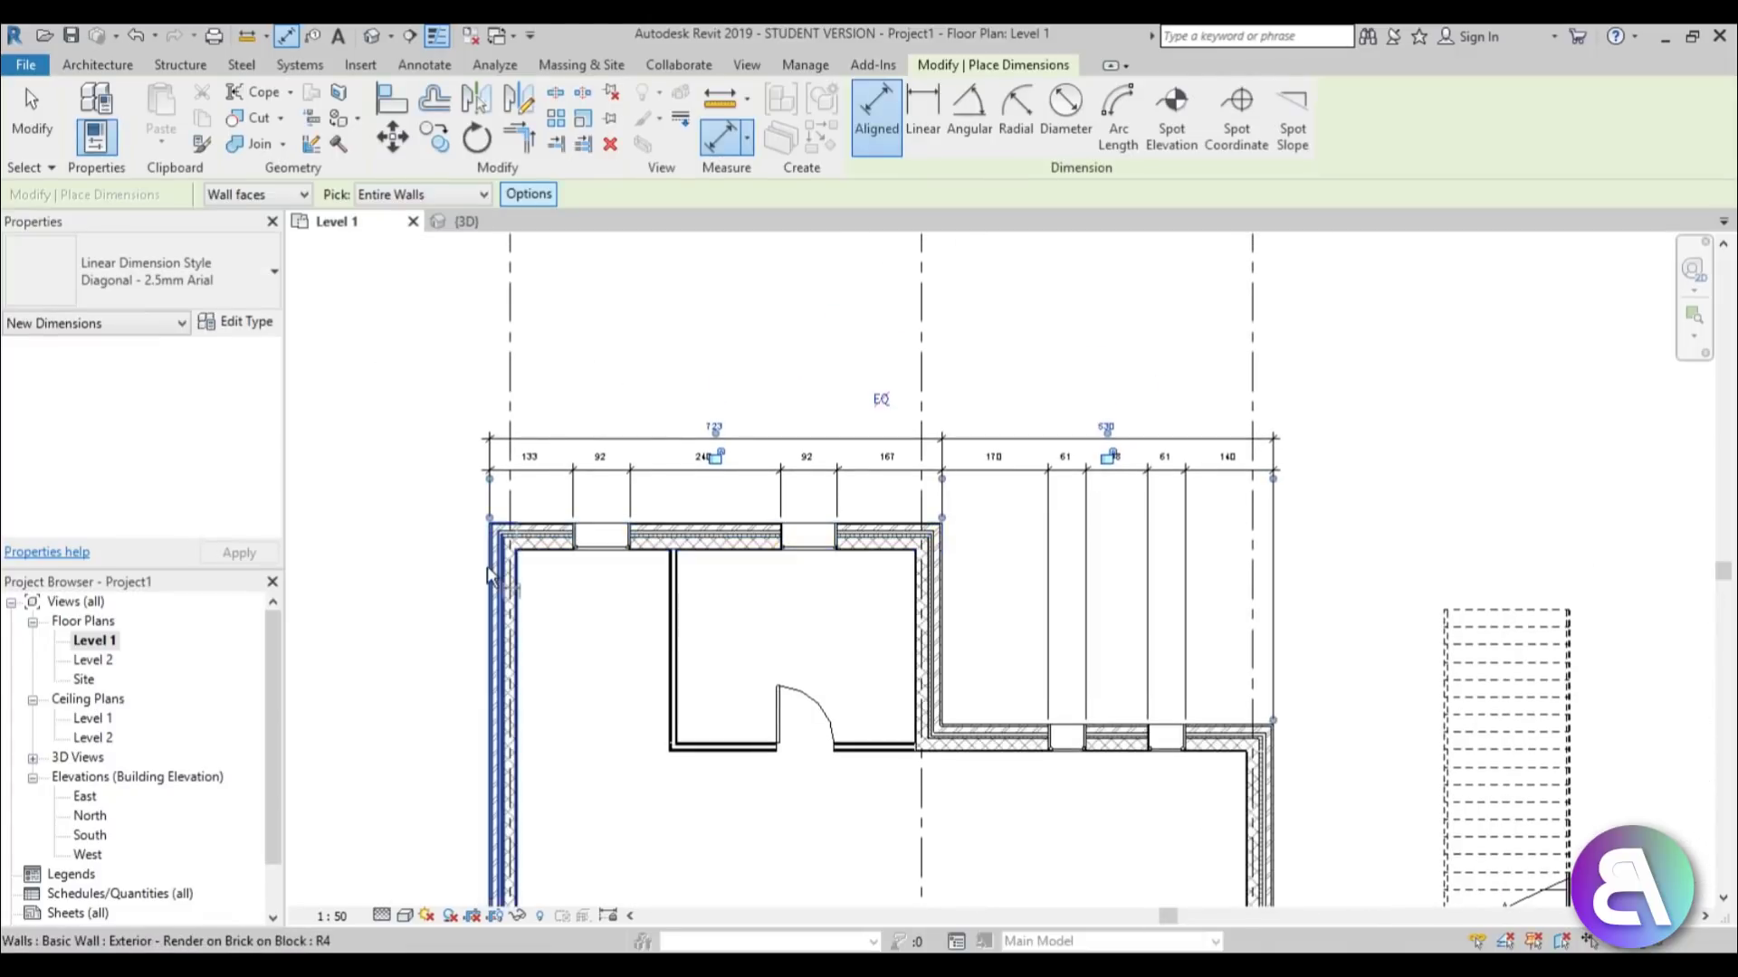
scroll(818, 687, down, 1)
scroll(555, 376, up, 1)
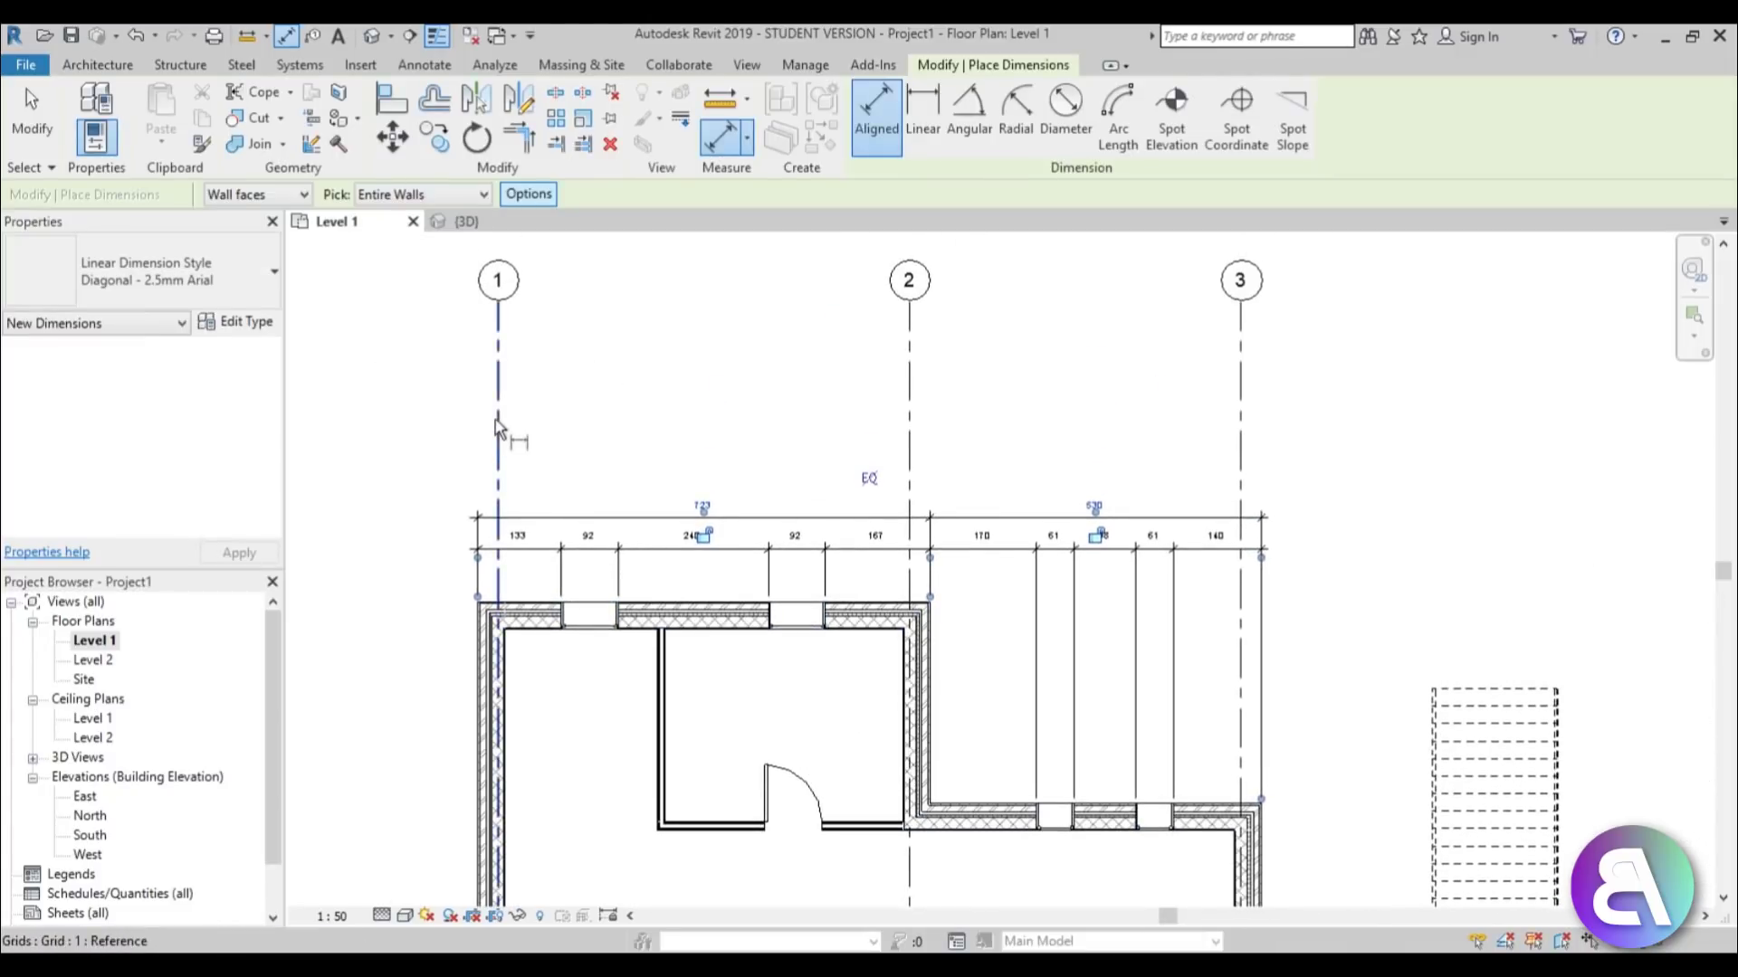
scroll(931, 485, down, 2)
scroll(864, 484, up, 3)
scroll(864, 496, down, 2)
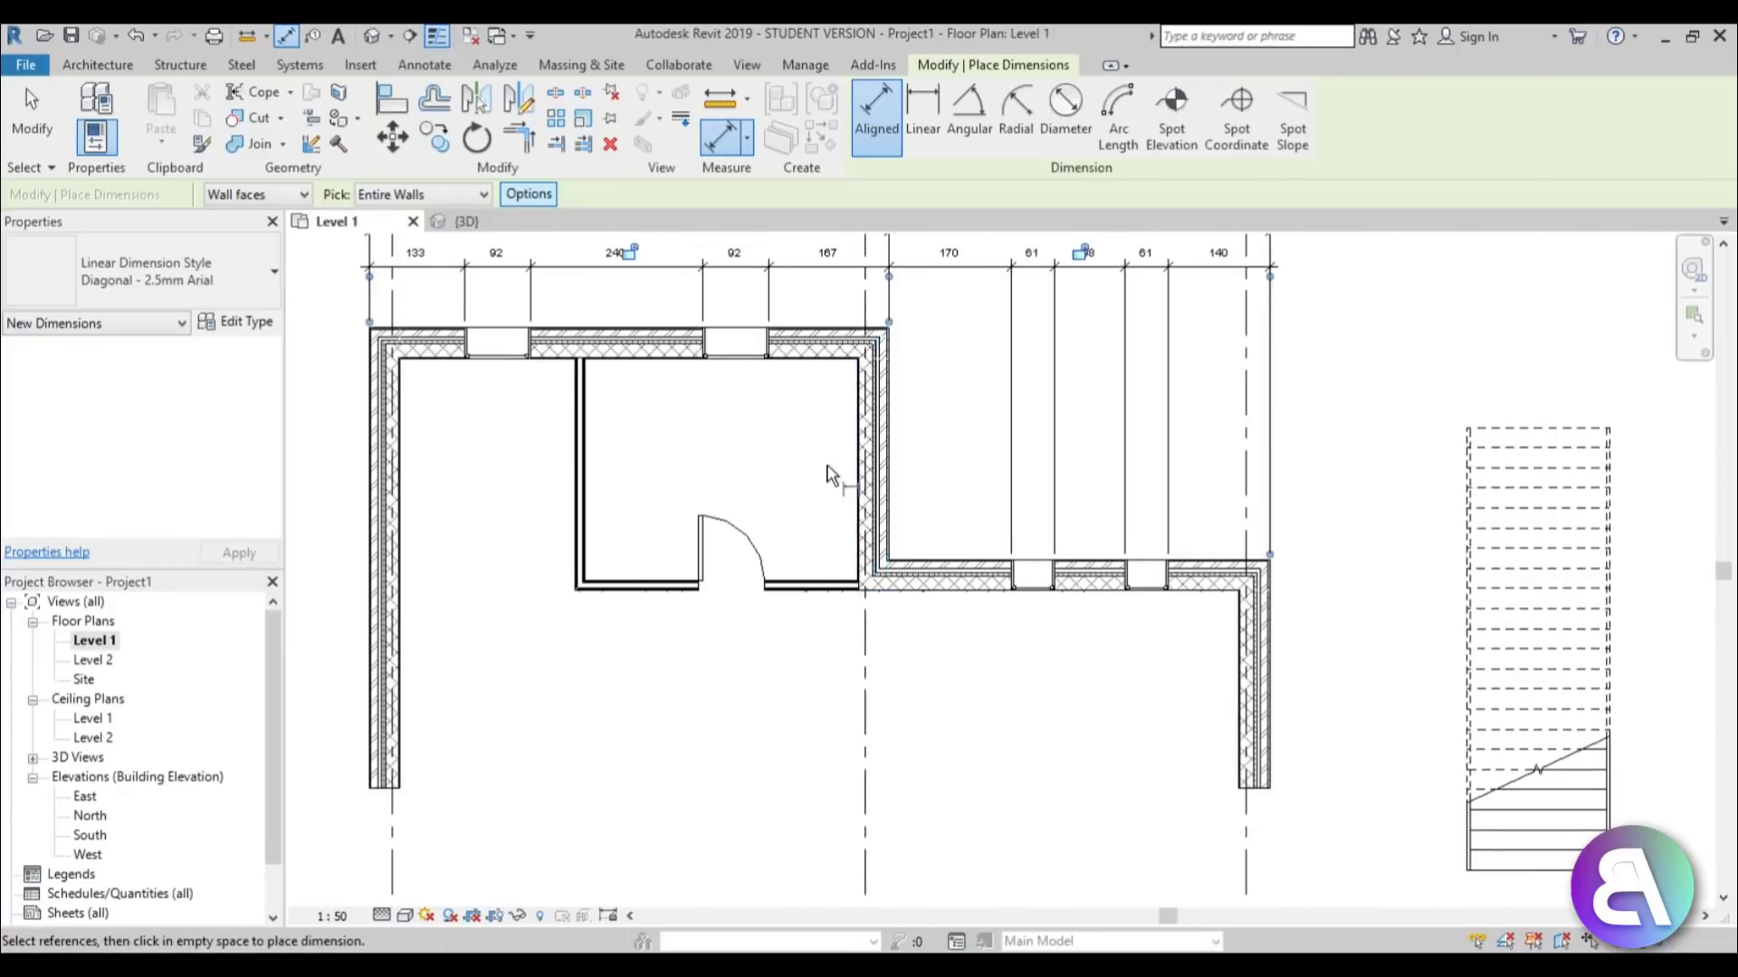
Dimension the top and right walls to Center of core, placing a 659/530 string above.
click(249, 196)
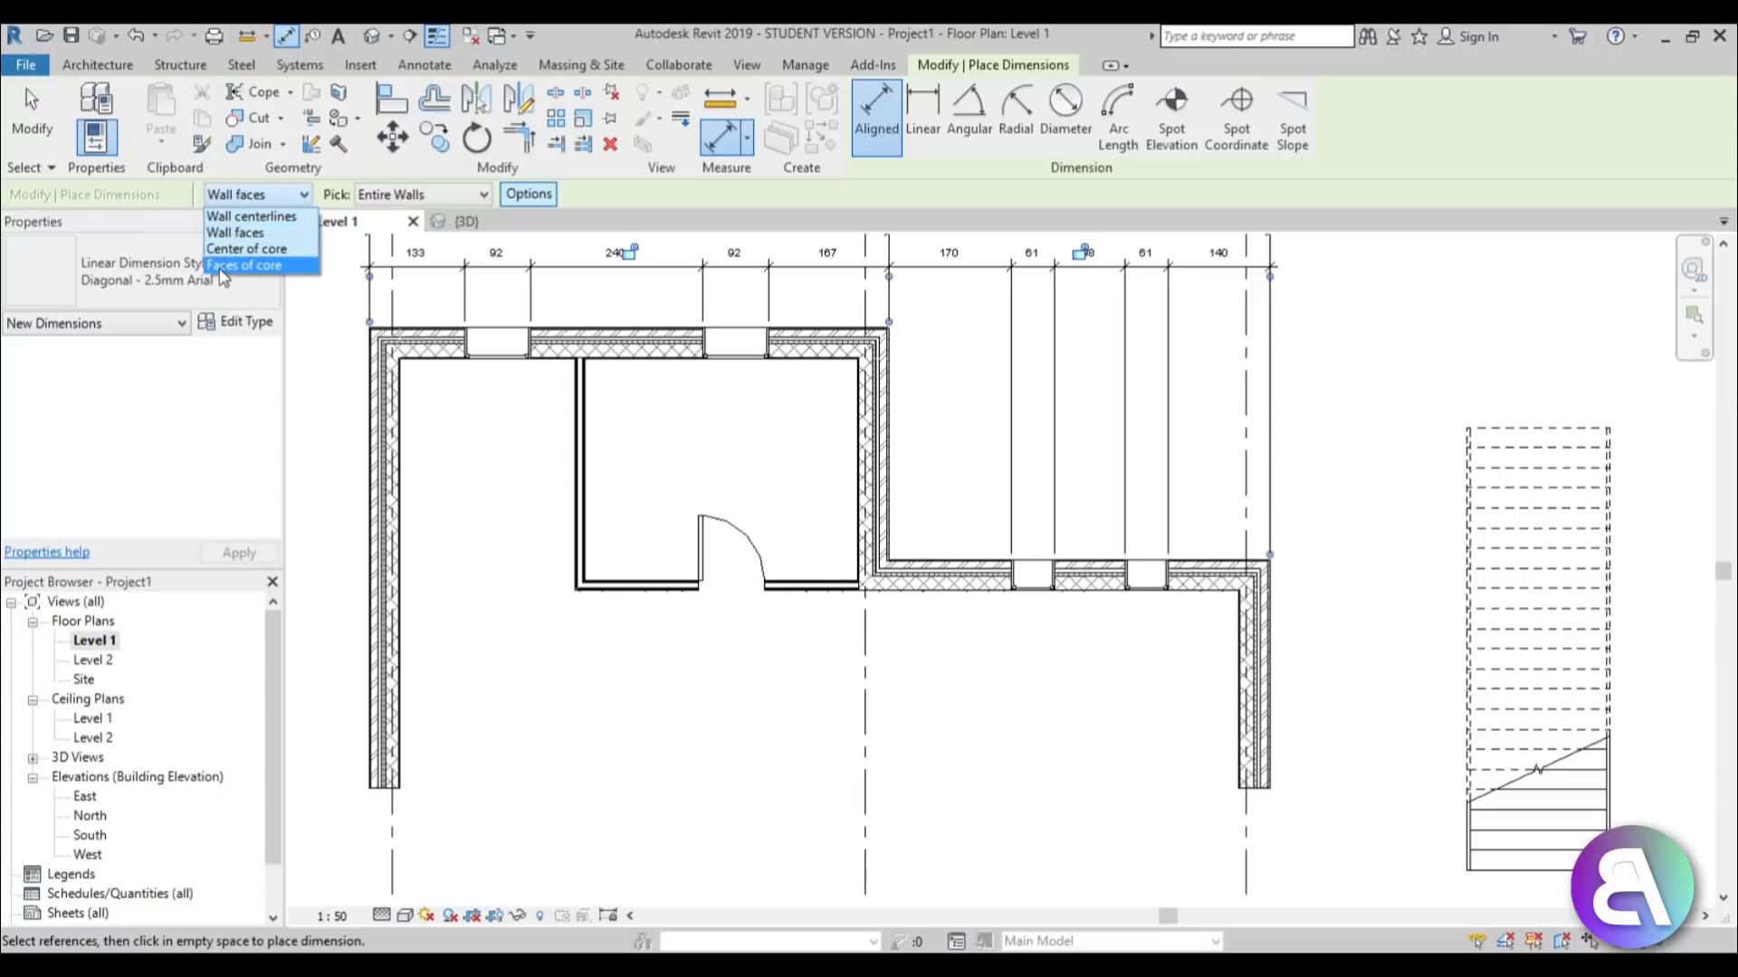
click(248, 250)
scroll(461, 407, down, 2)
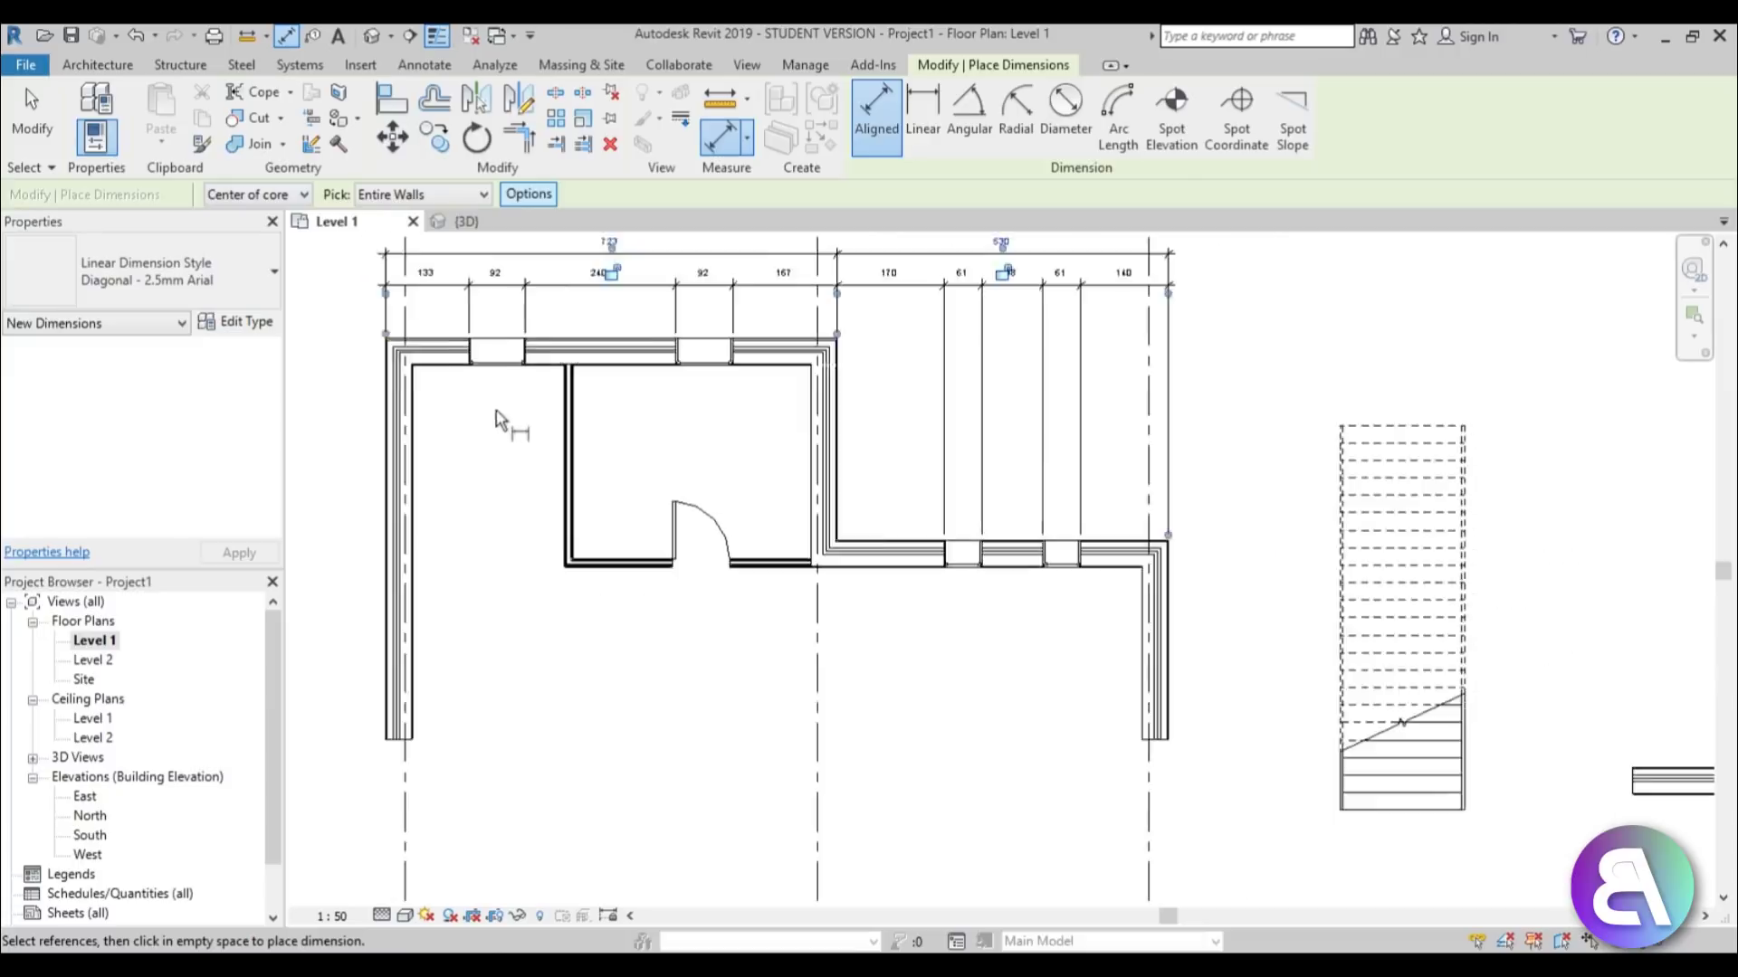
click(619, 444)
click(885, 624)
scroll(868, 344, up, 2)
click(851, 355)
scroll(482, 448, up, 3)
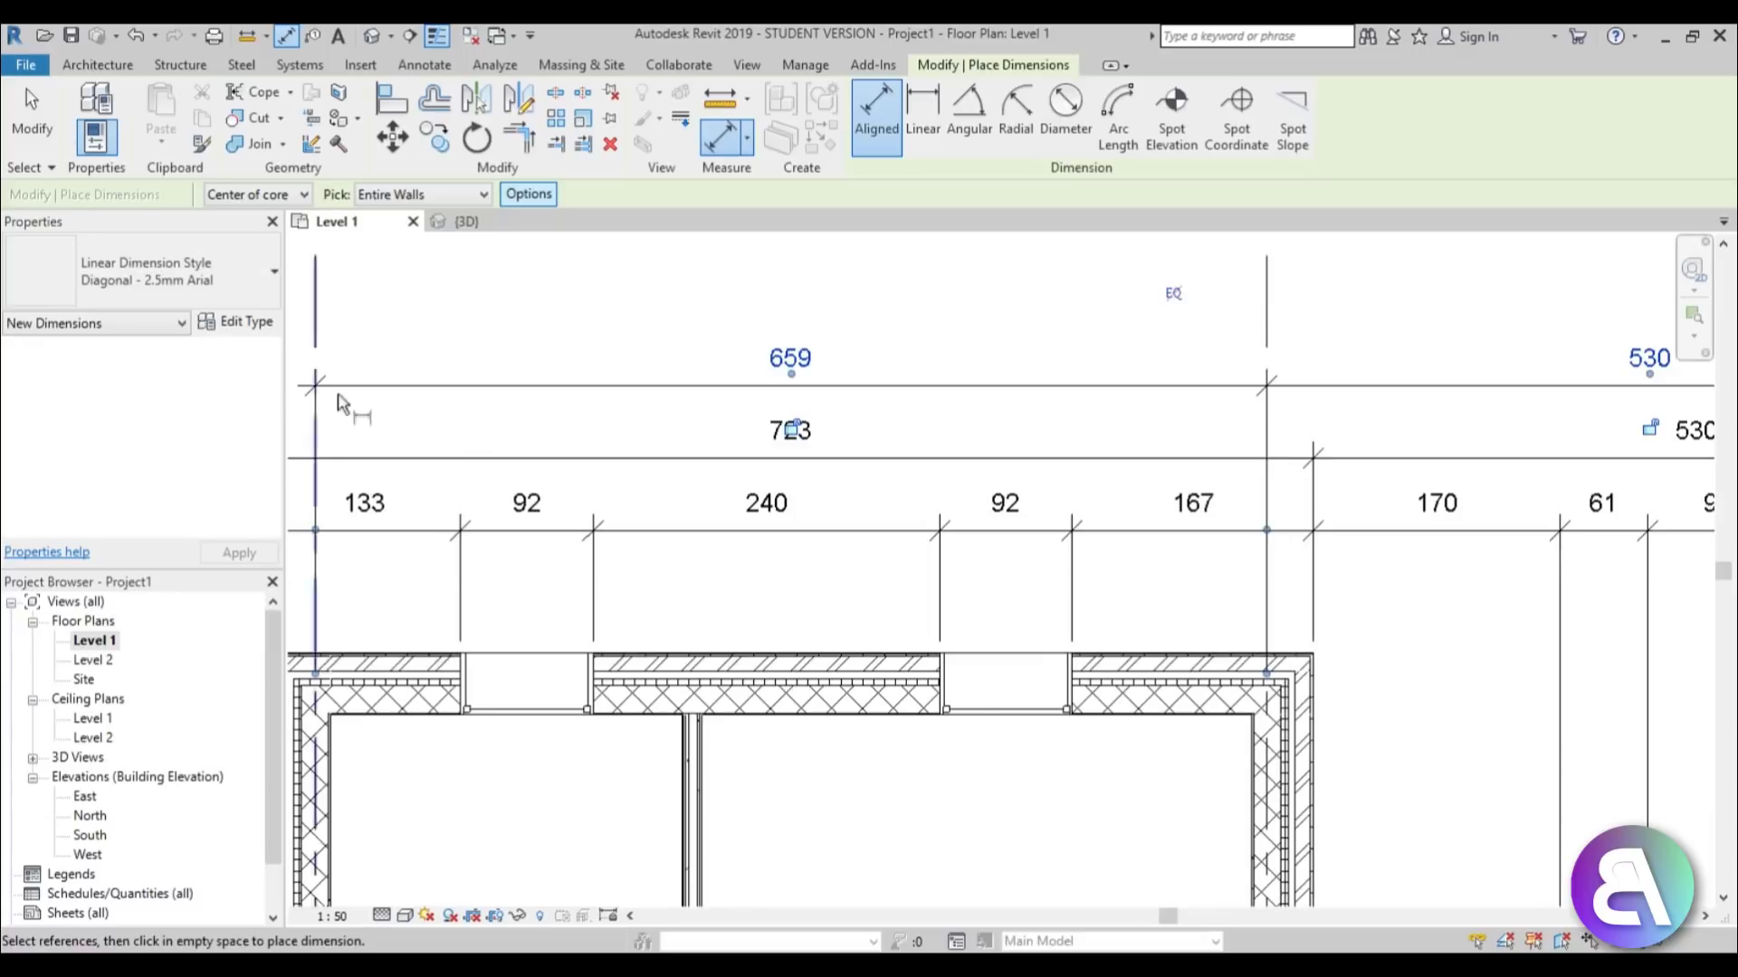
Finish dimensioning and pan across the right walls, grid heads 1–3 and the stair.
middle_drag(1138, 425, 826, 412)
scroll(1176, 460, down, 3)
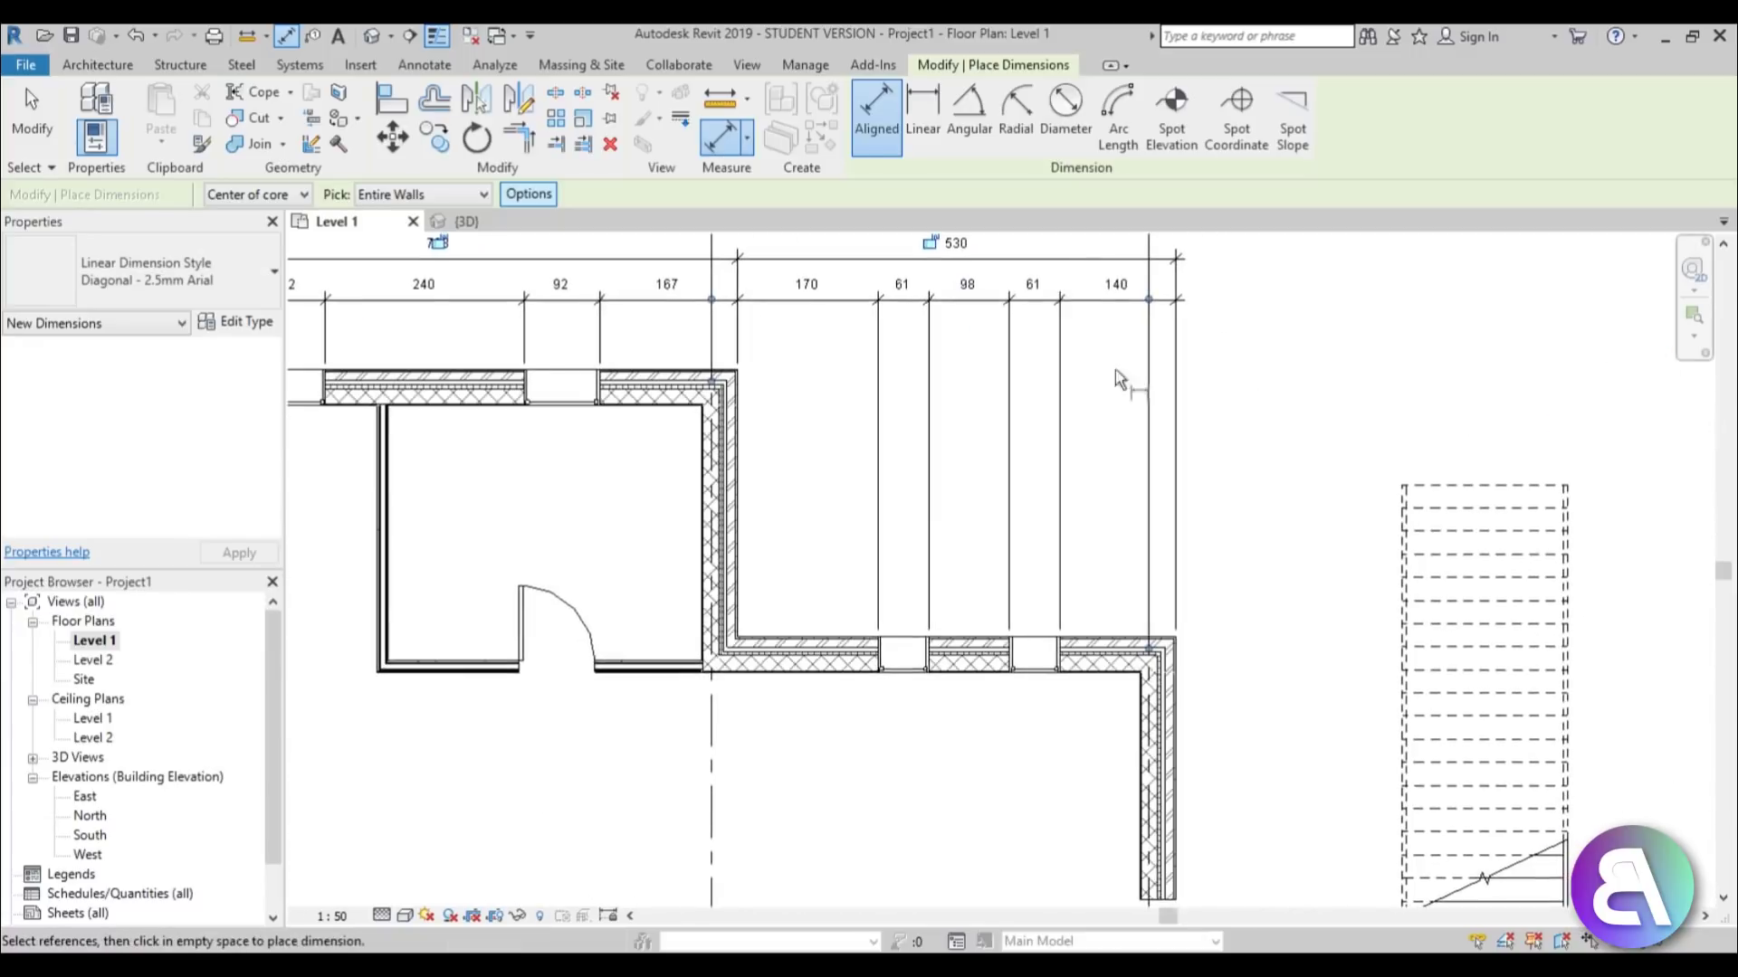
scroll(1122, 606, down, 3)
key(Escape)
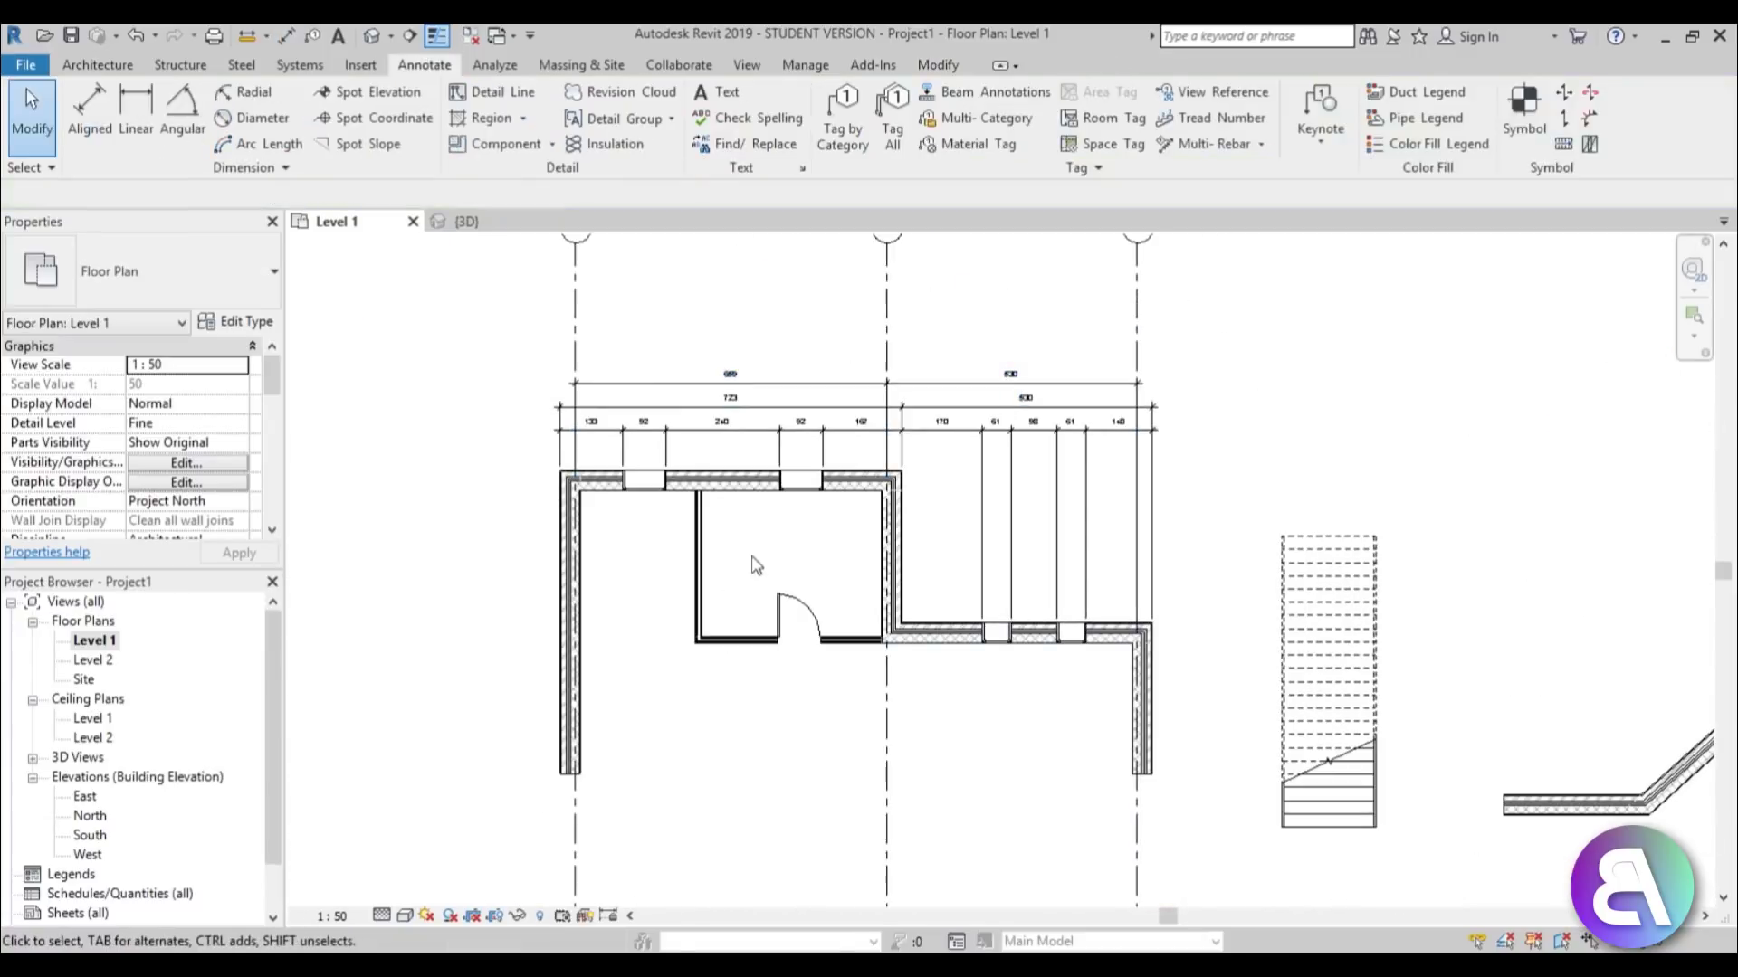
middle_drag(756, 568, 812, 549)
middle_drag(751, 416, 705, 543)
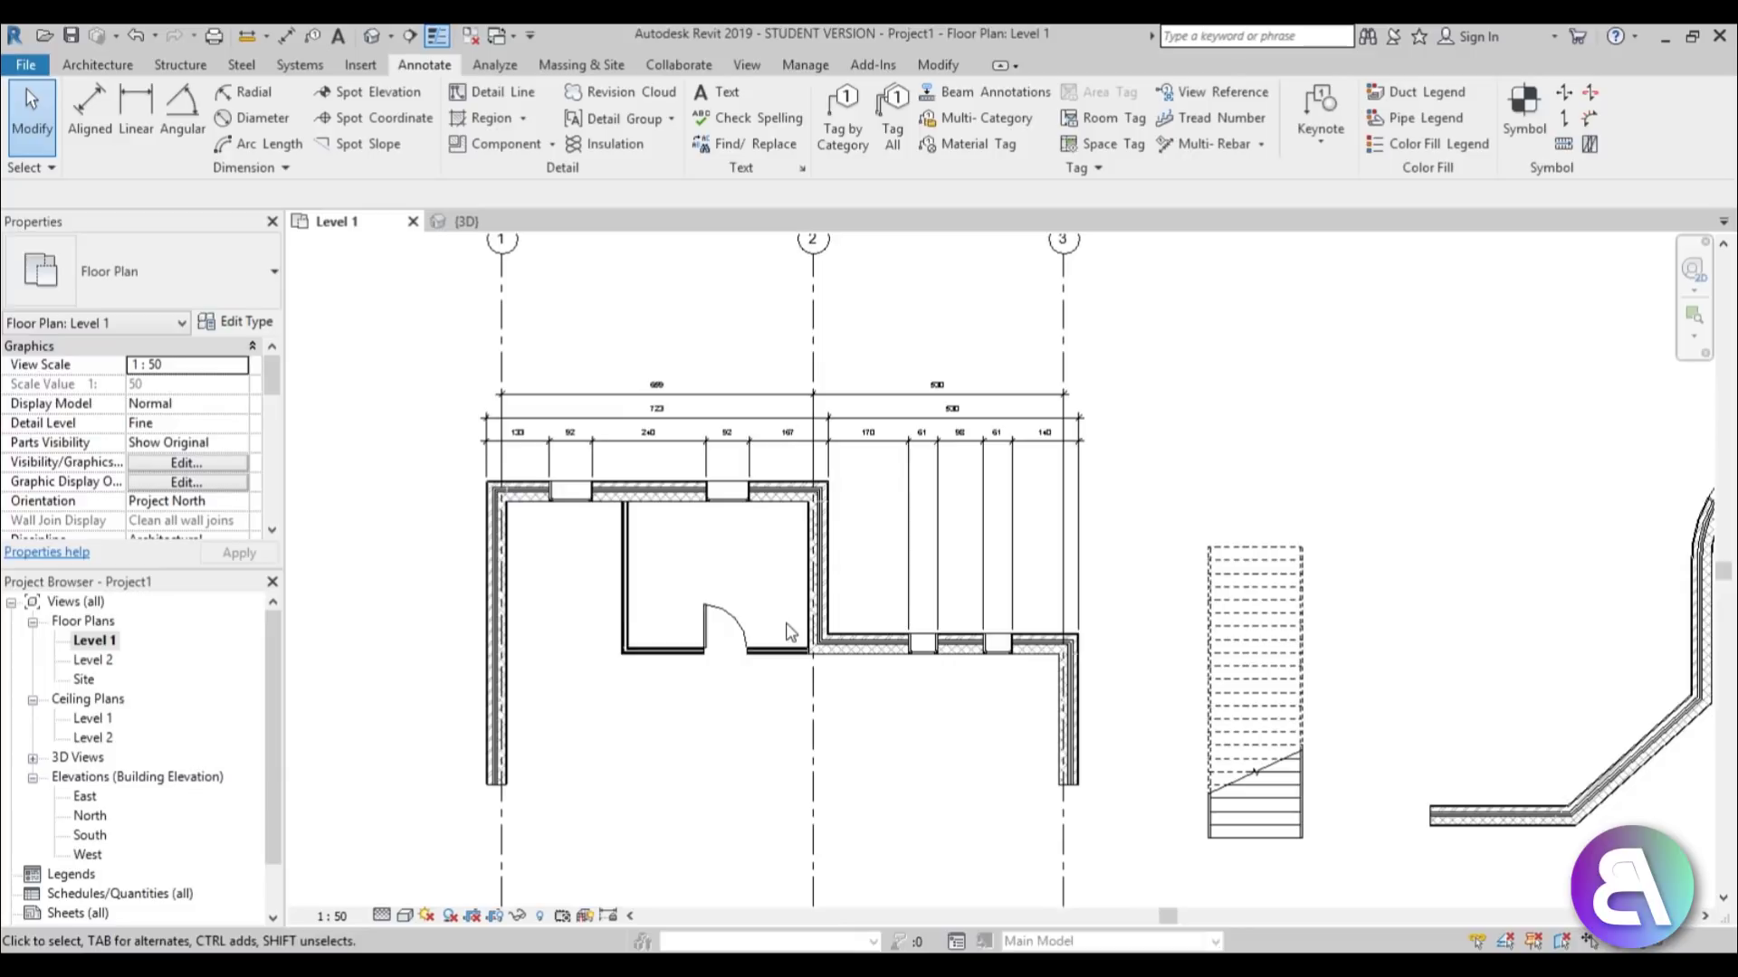
middle_drag(802, 639, 552, 665)
key(i)
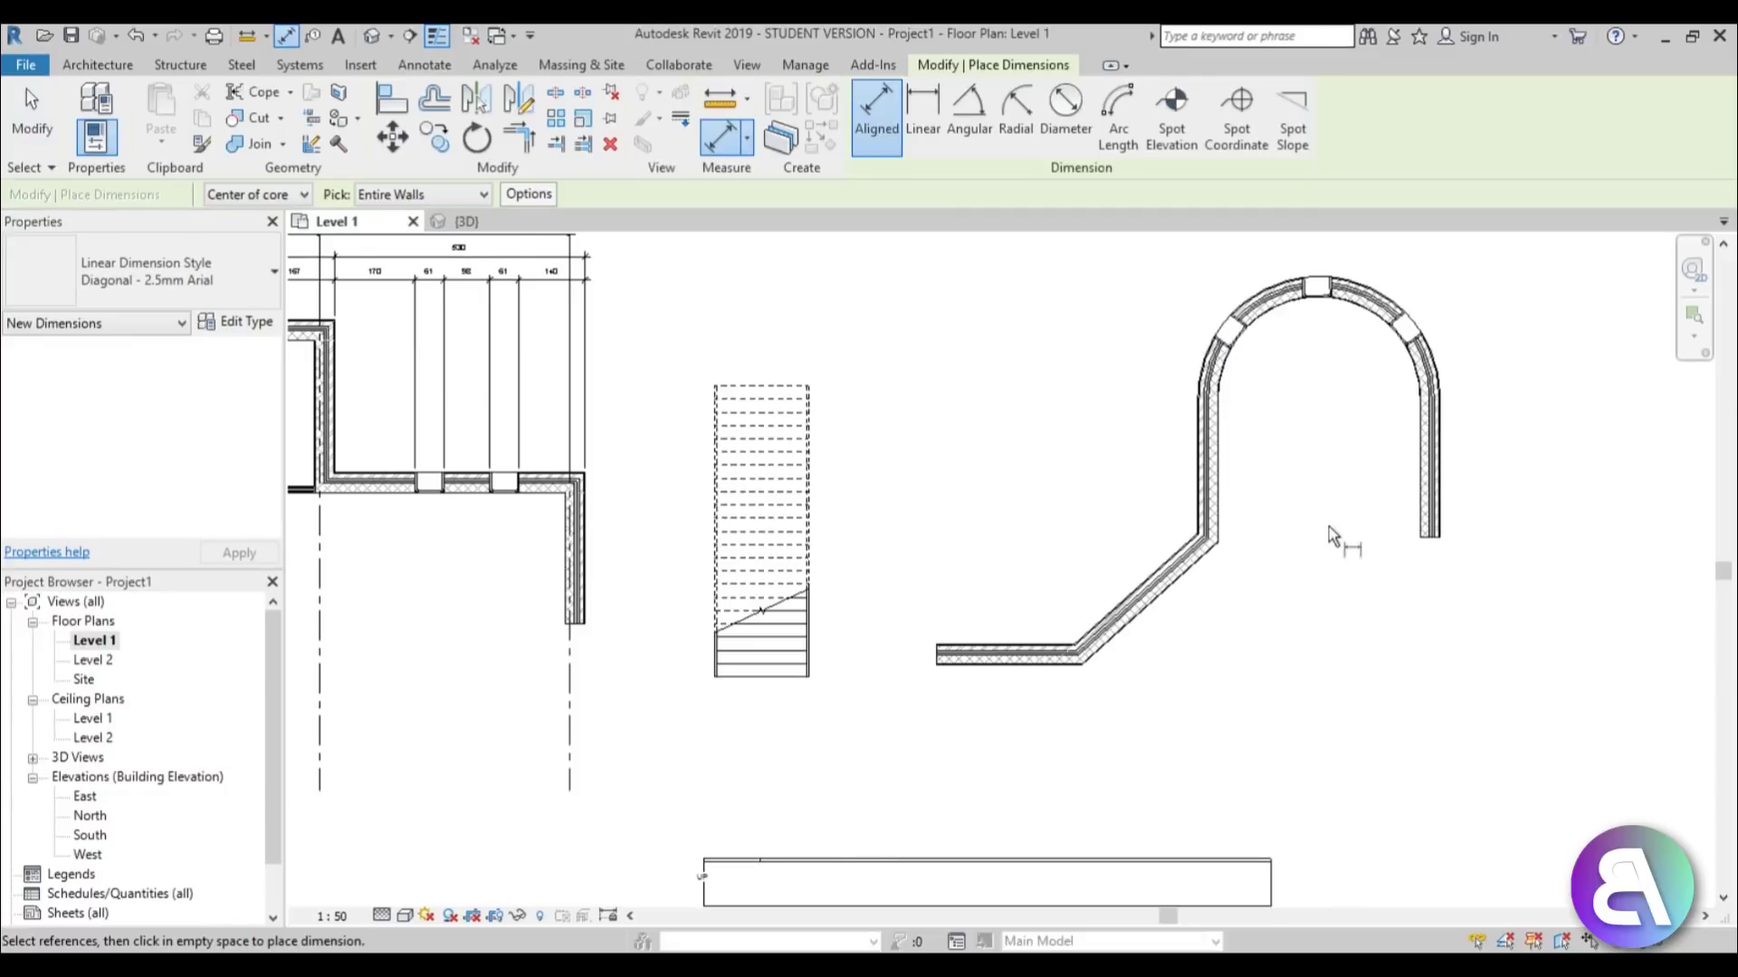
scroll(932, 634, up, 3)
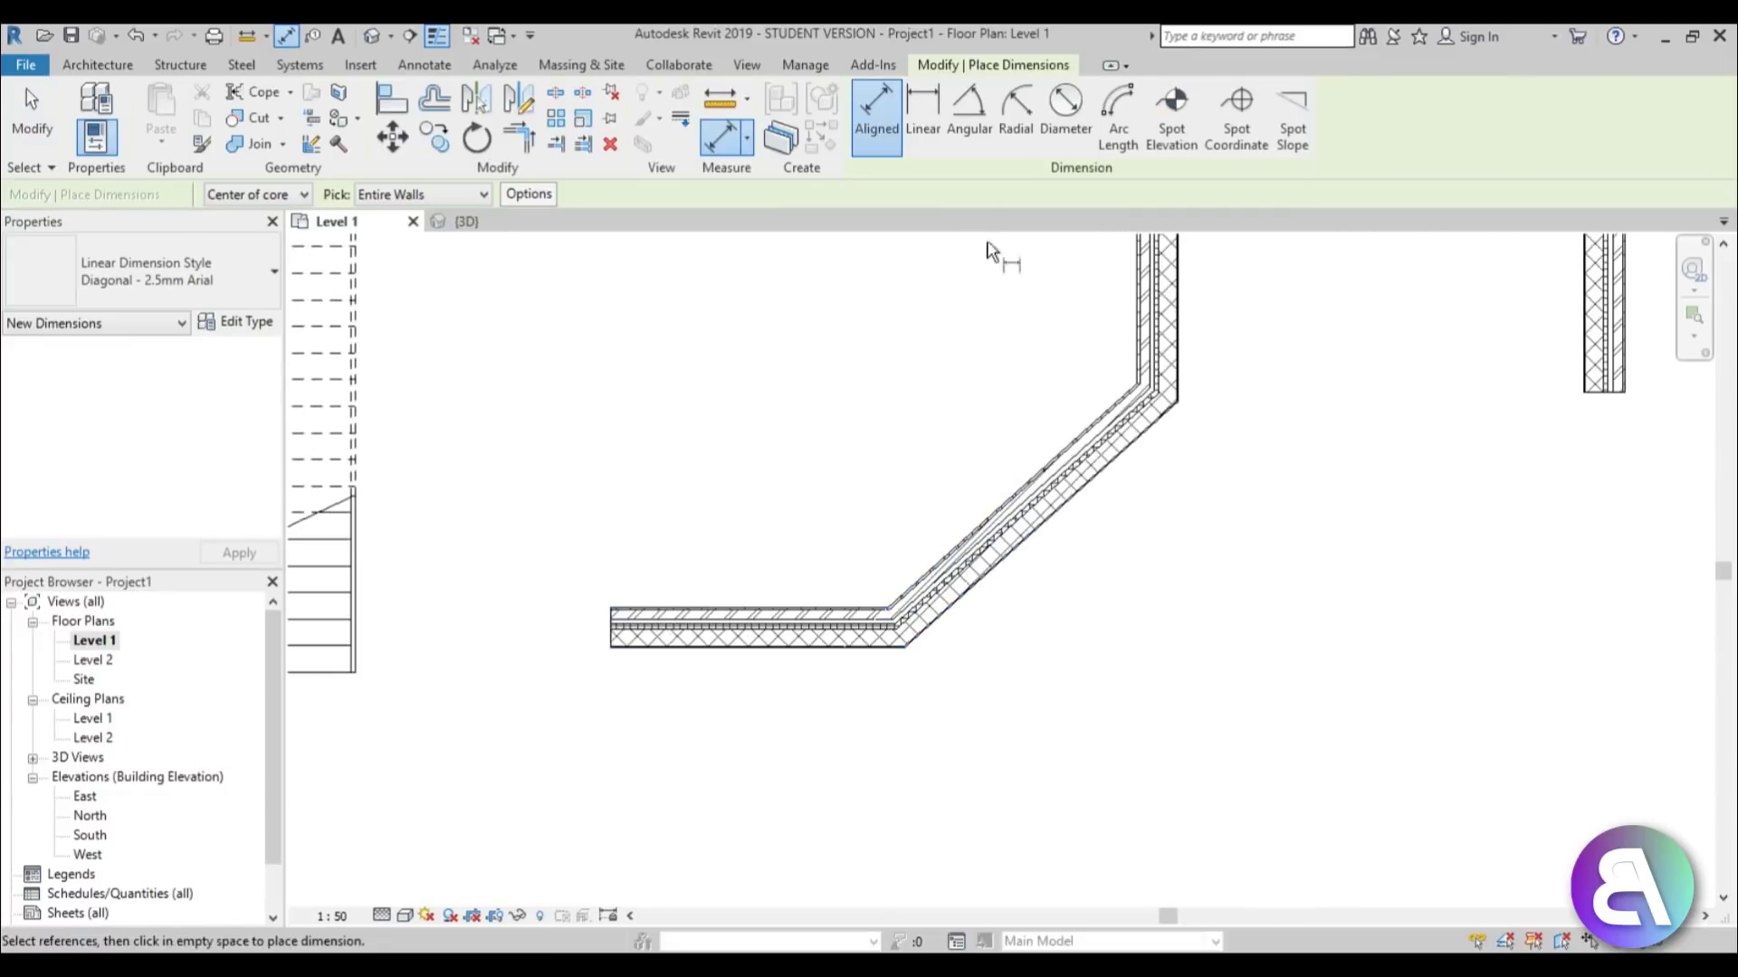
click(922, 116)
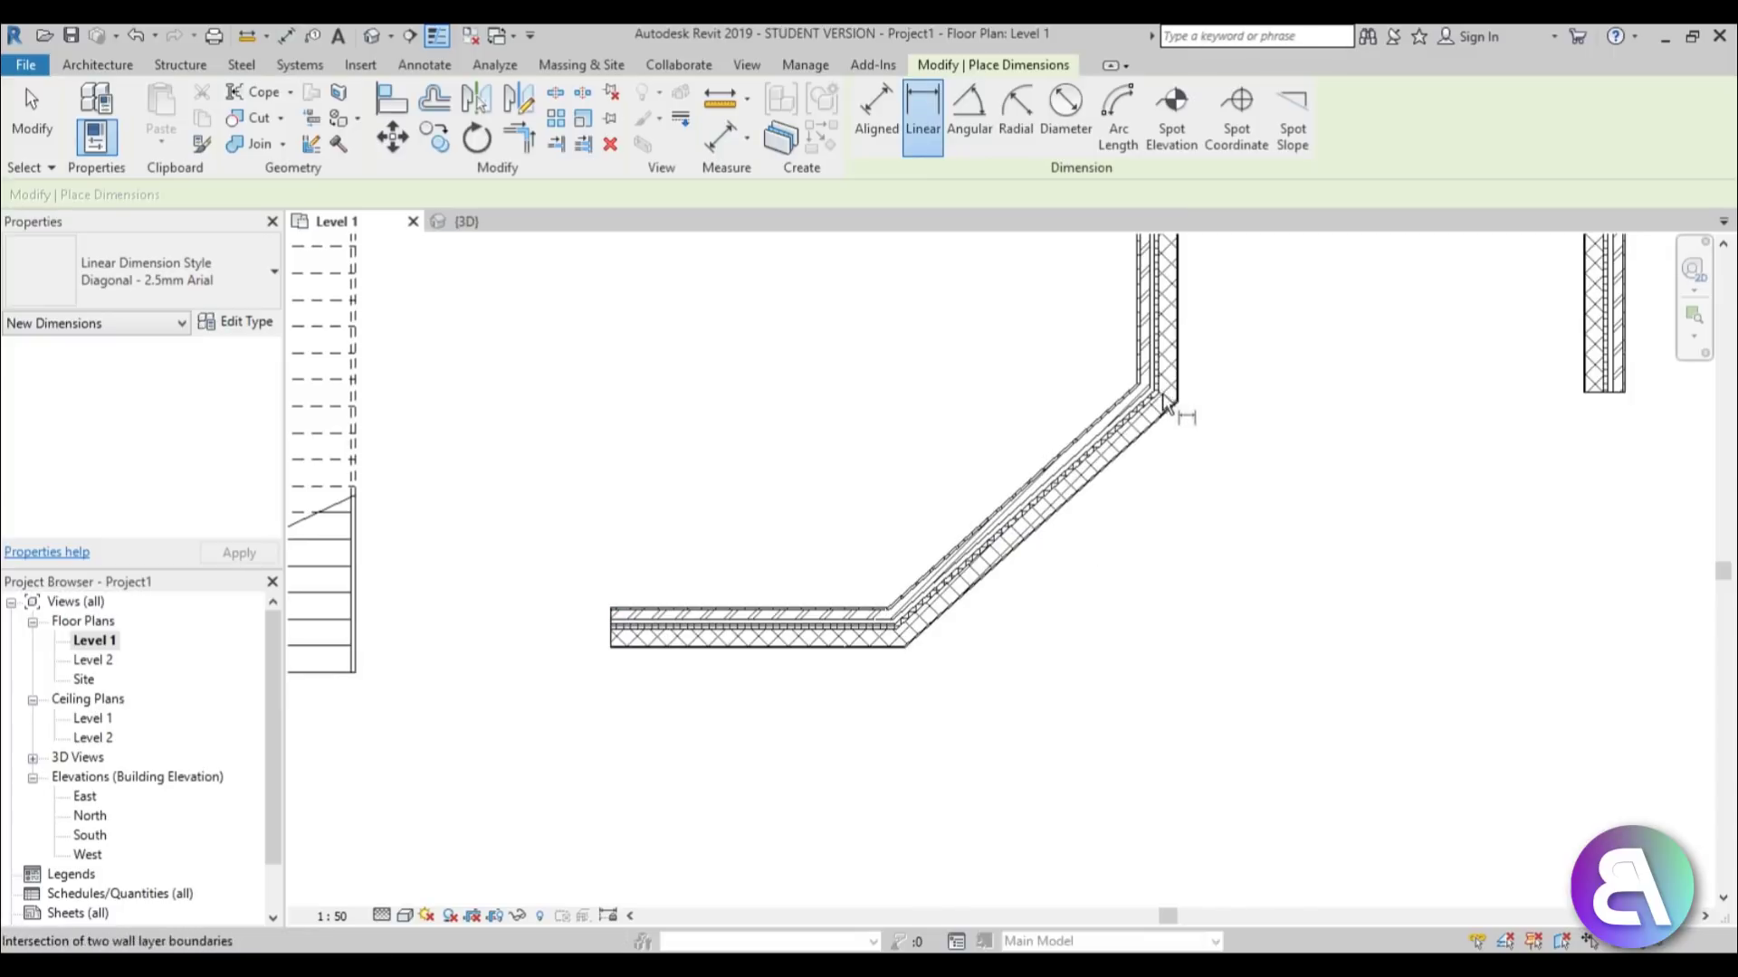
scroll(1179, 402, up, 3)
click(1111, 377)
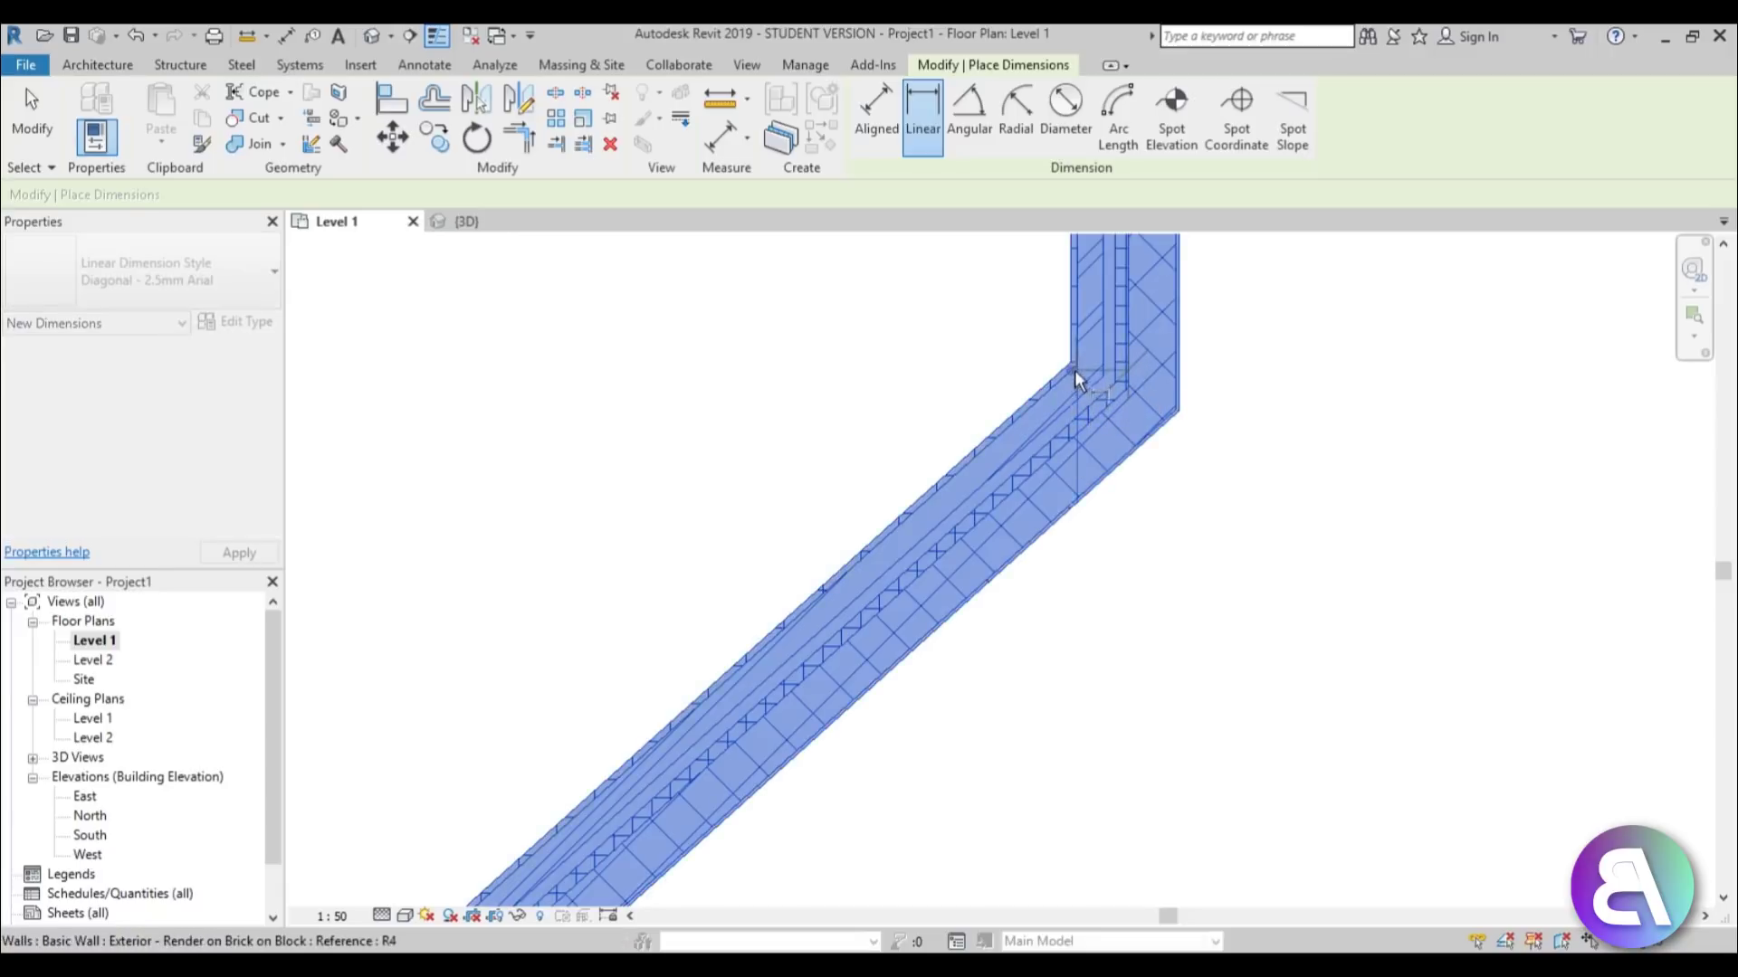
scroll(1076, 366, down, 3)
scroll(858, 566, up, 2)
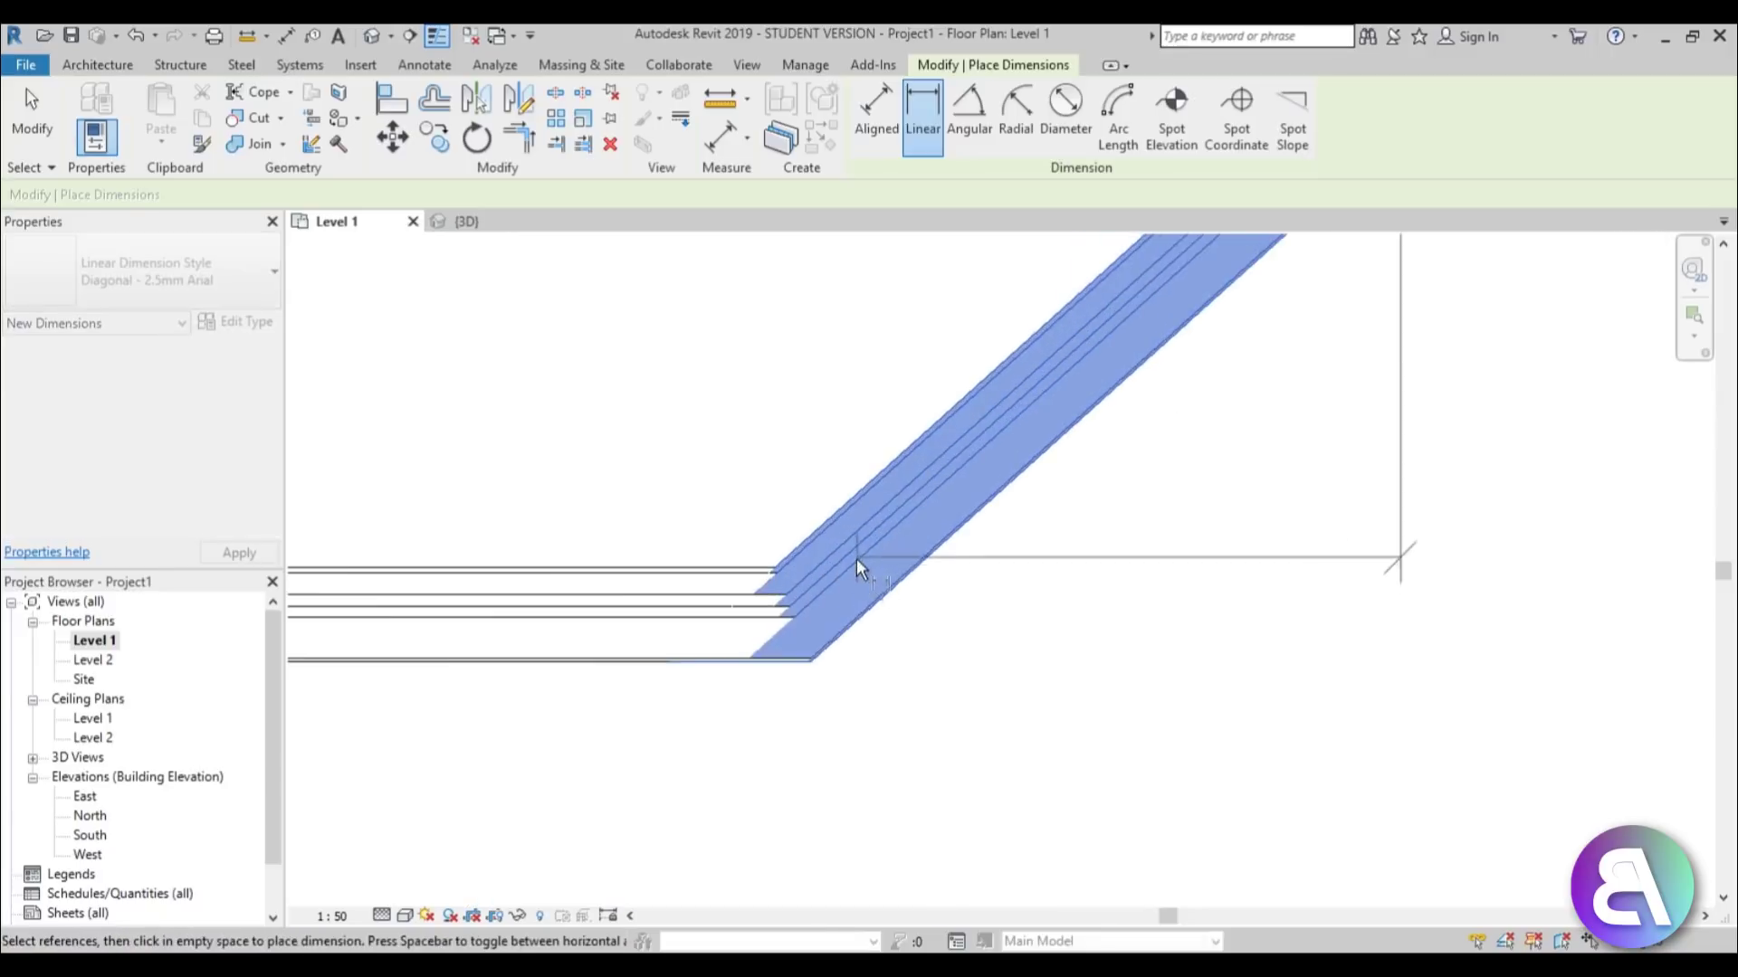
click(813, 661)
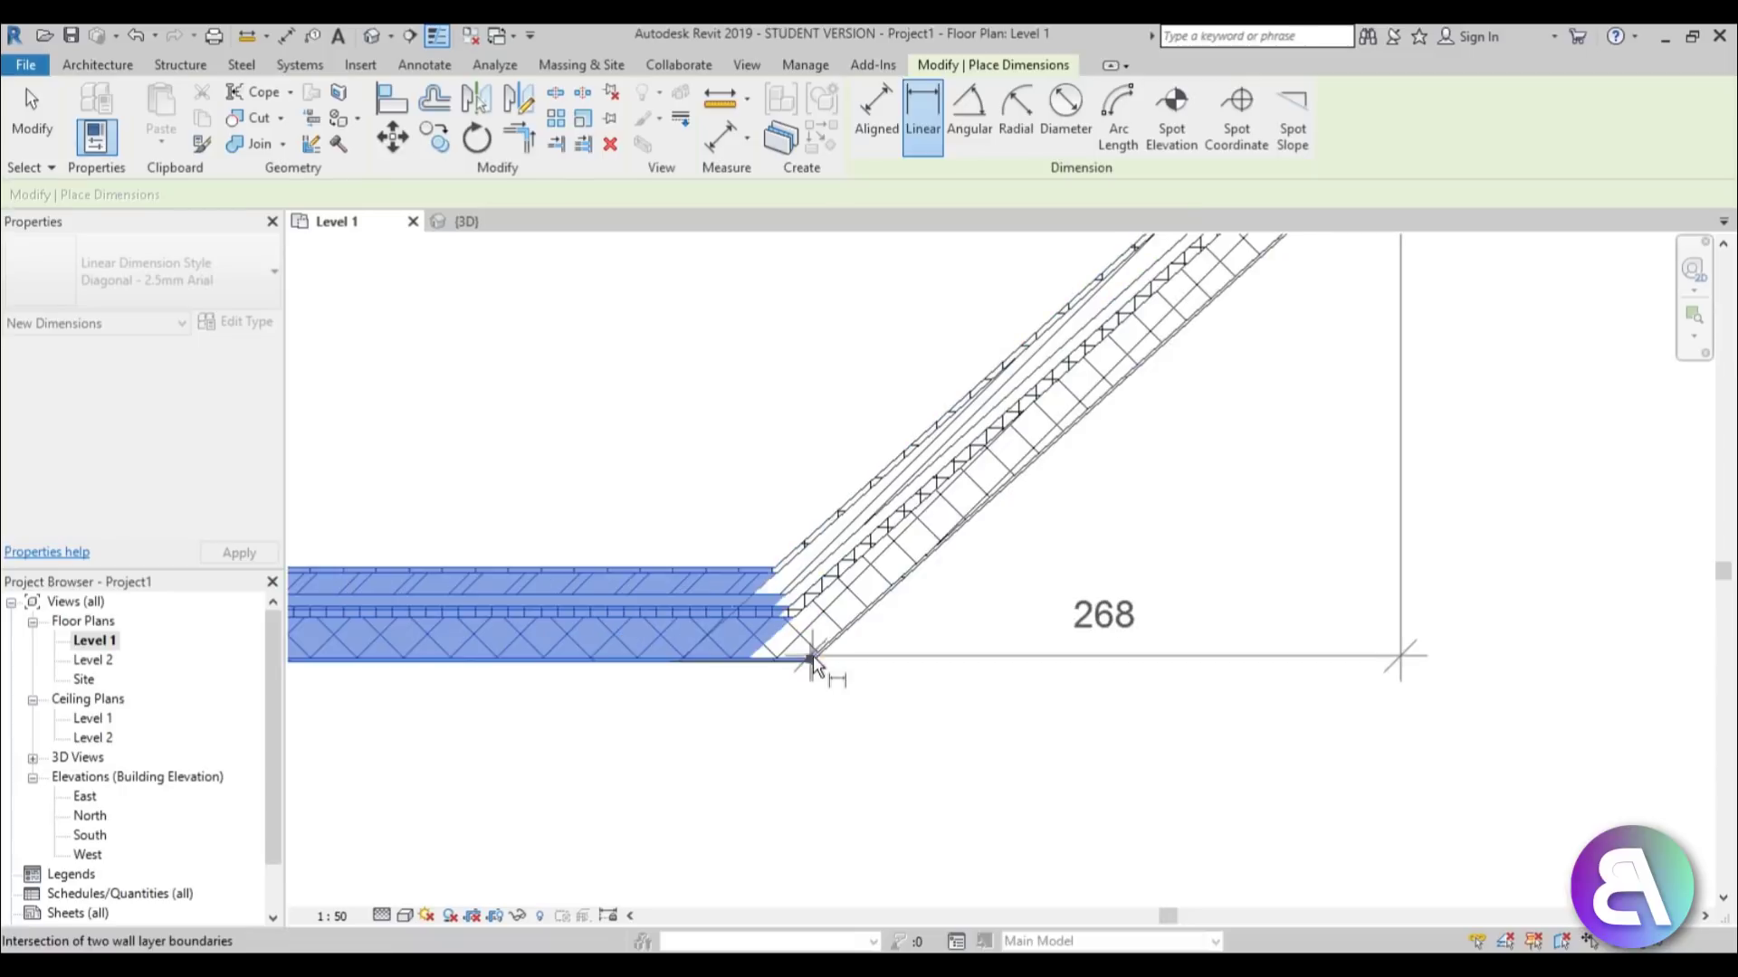
scroll(821, 688, down, 2)
click(777, 675)
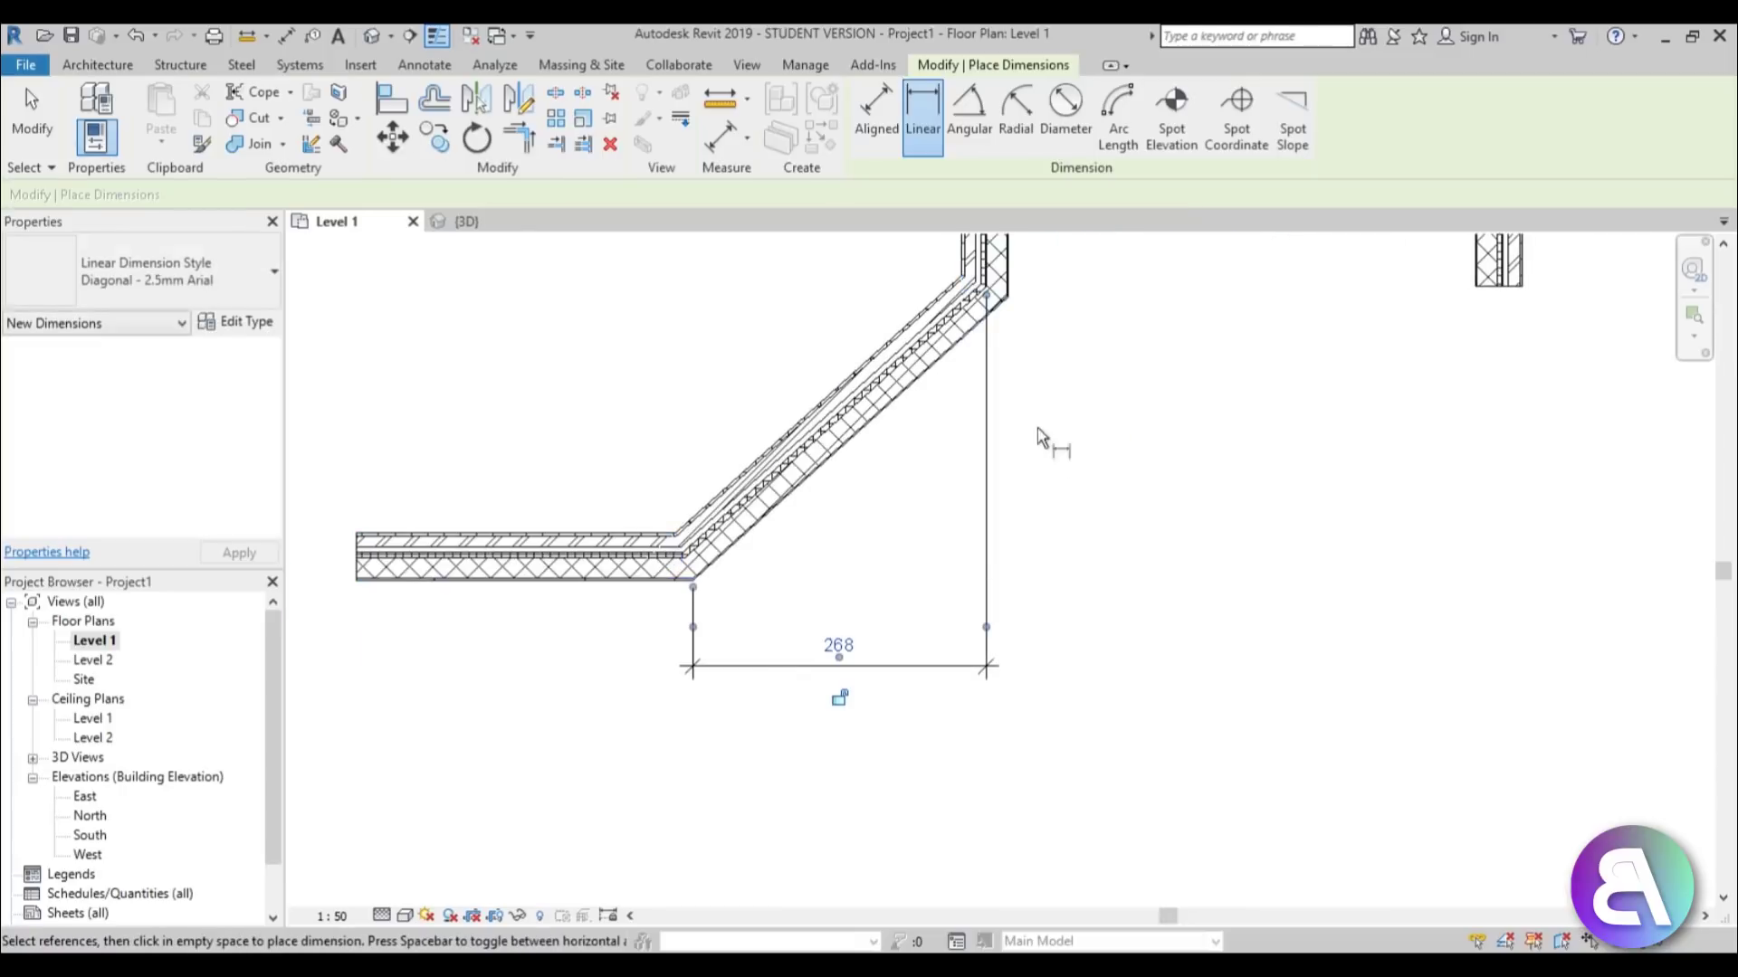
scroll(1050, 405, up, 3)
key(Escape)
key(Escape)
click(941, 272)
key(Escape)
click(947, 374)
key(Escape)
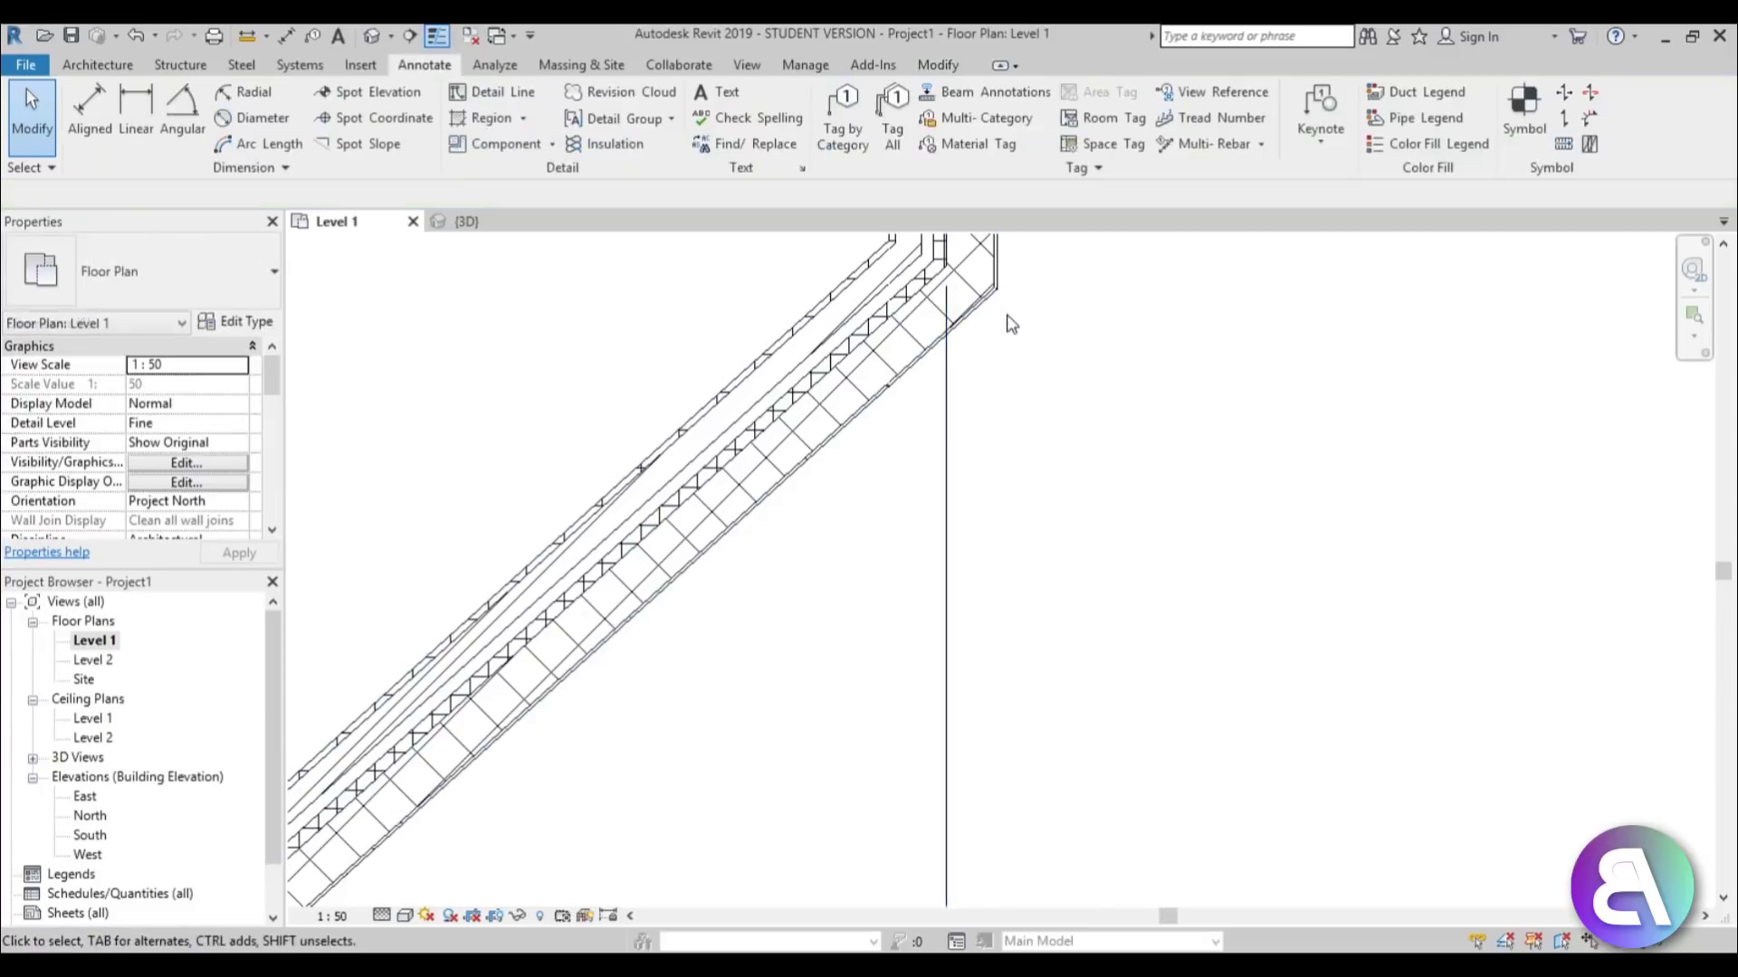
scroll(1013, 362, down, 3)
scroll(927, 458, up, 1)
click(855, 584)
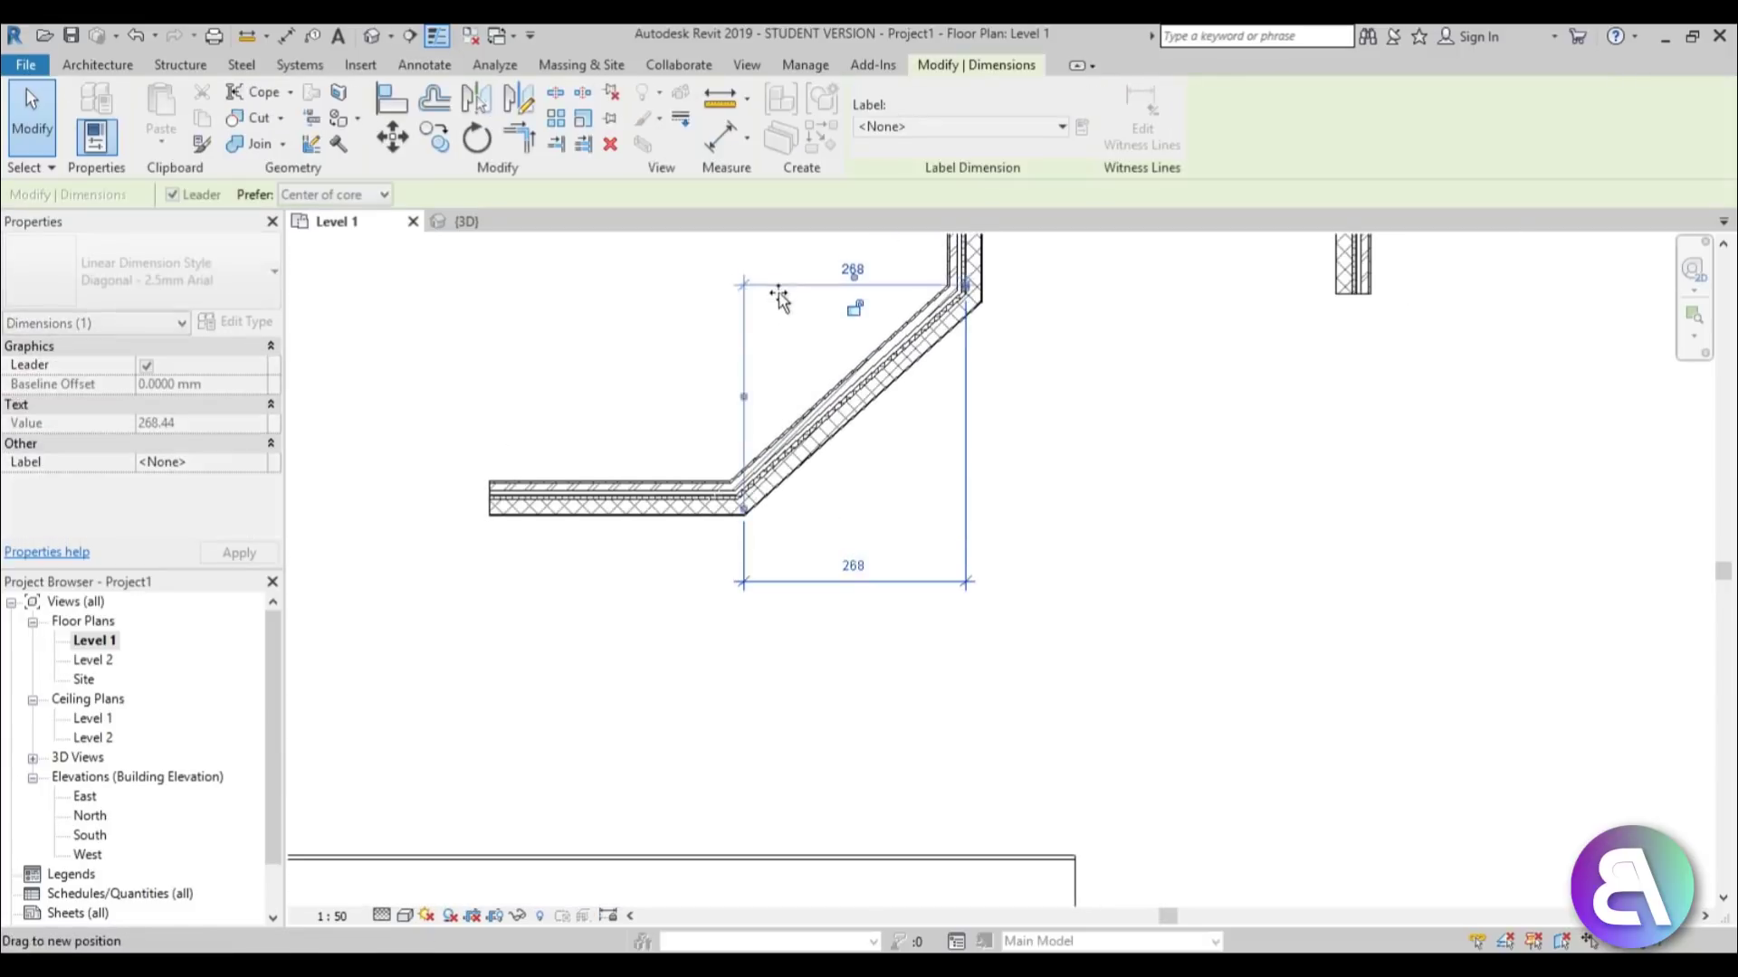
drag(739, 318, 896, 601)
key(Escape)
scroll(981, 570, down, 2)
scroll(913, 556, up, 1)
scroll(969, 612, up, 1)
middle_drag(823, 602, 907, 627)
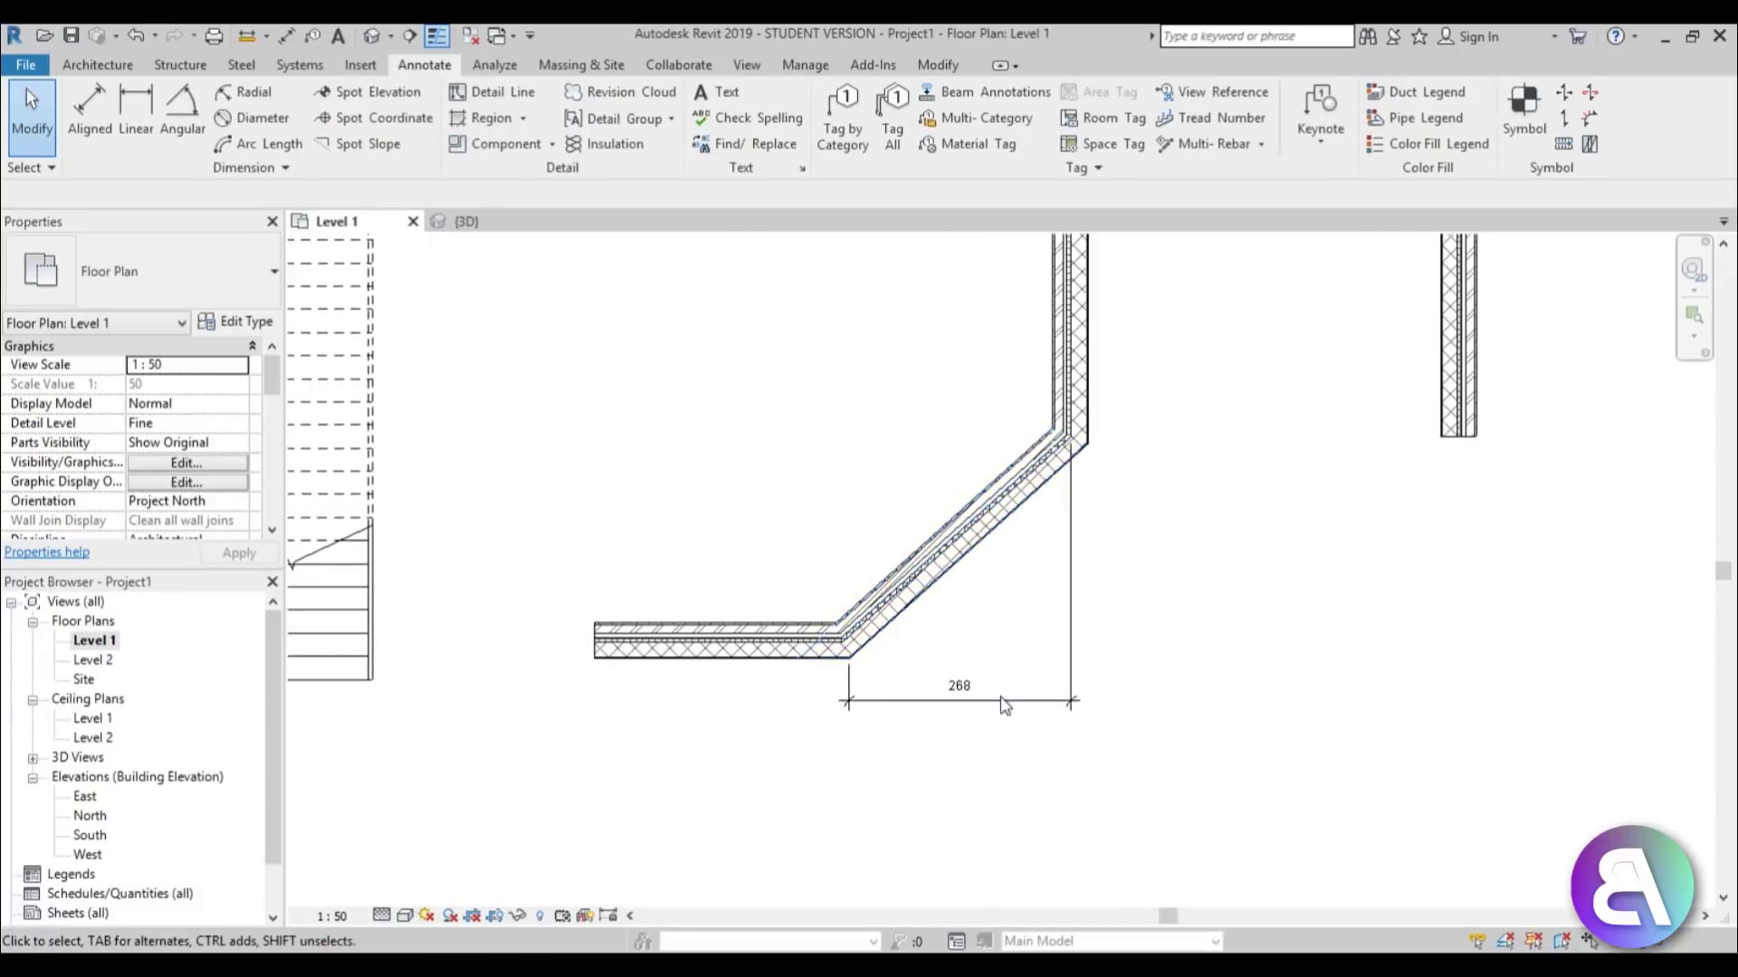
click(961, 700)
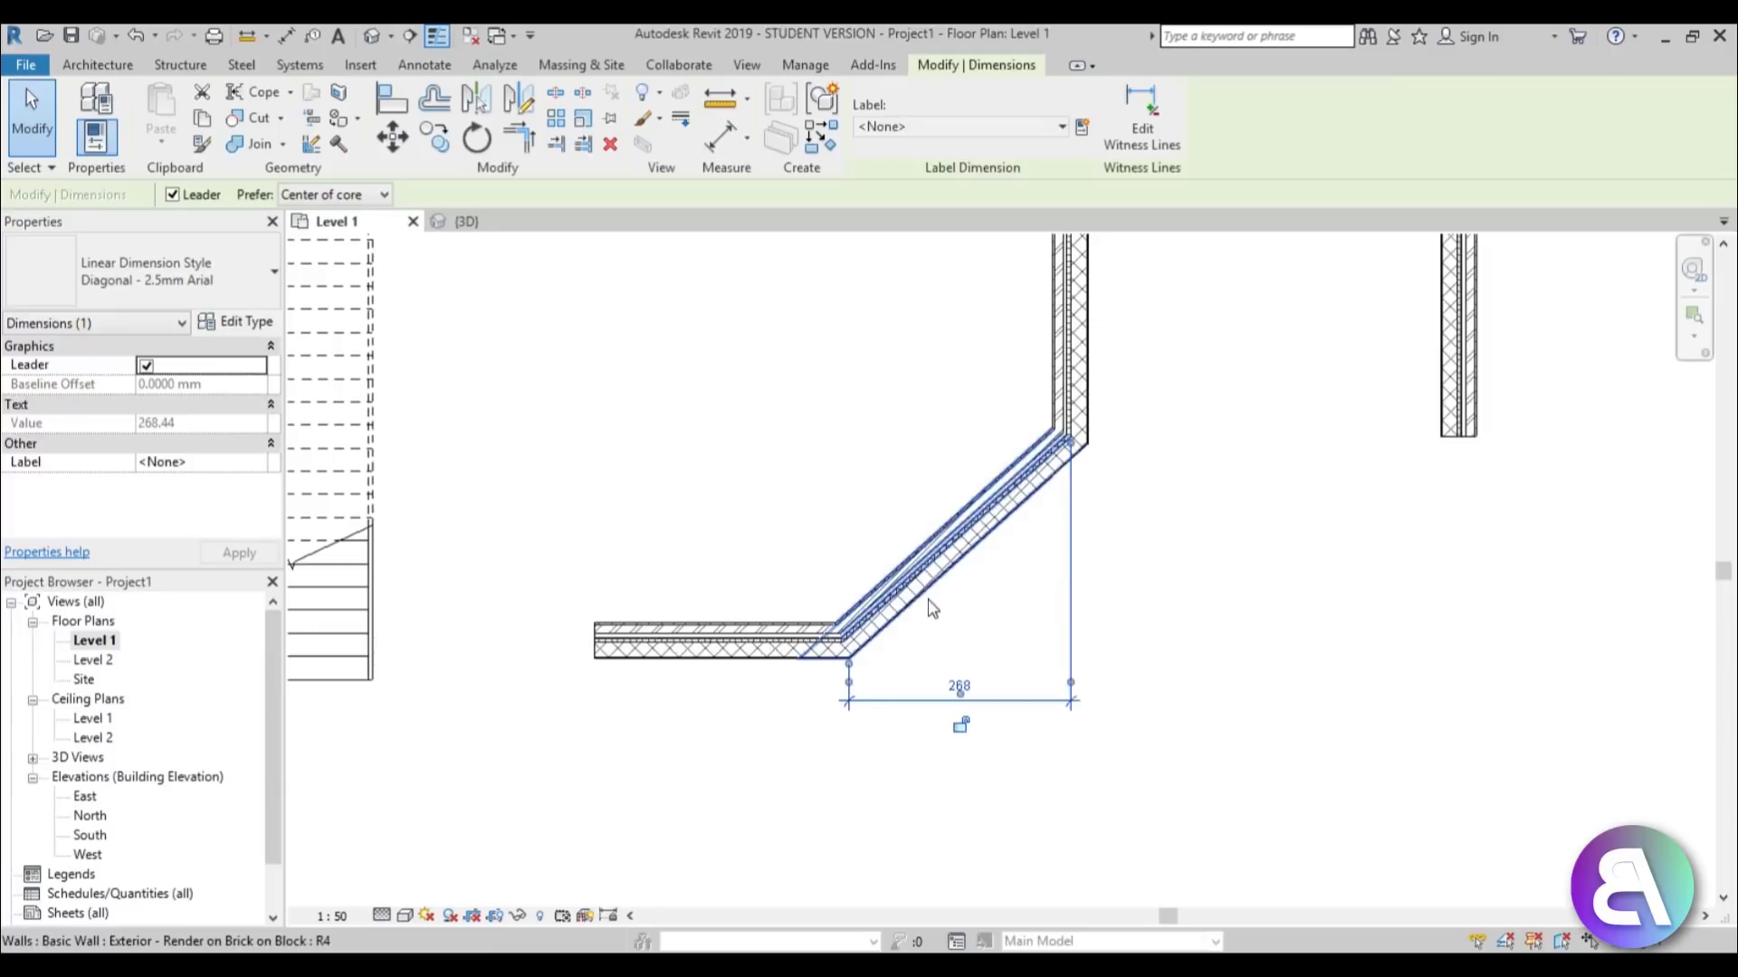
key(Delete)
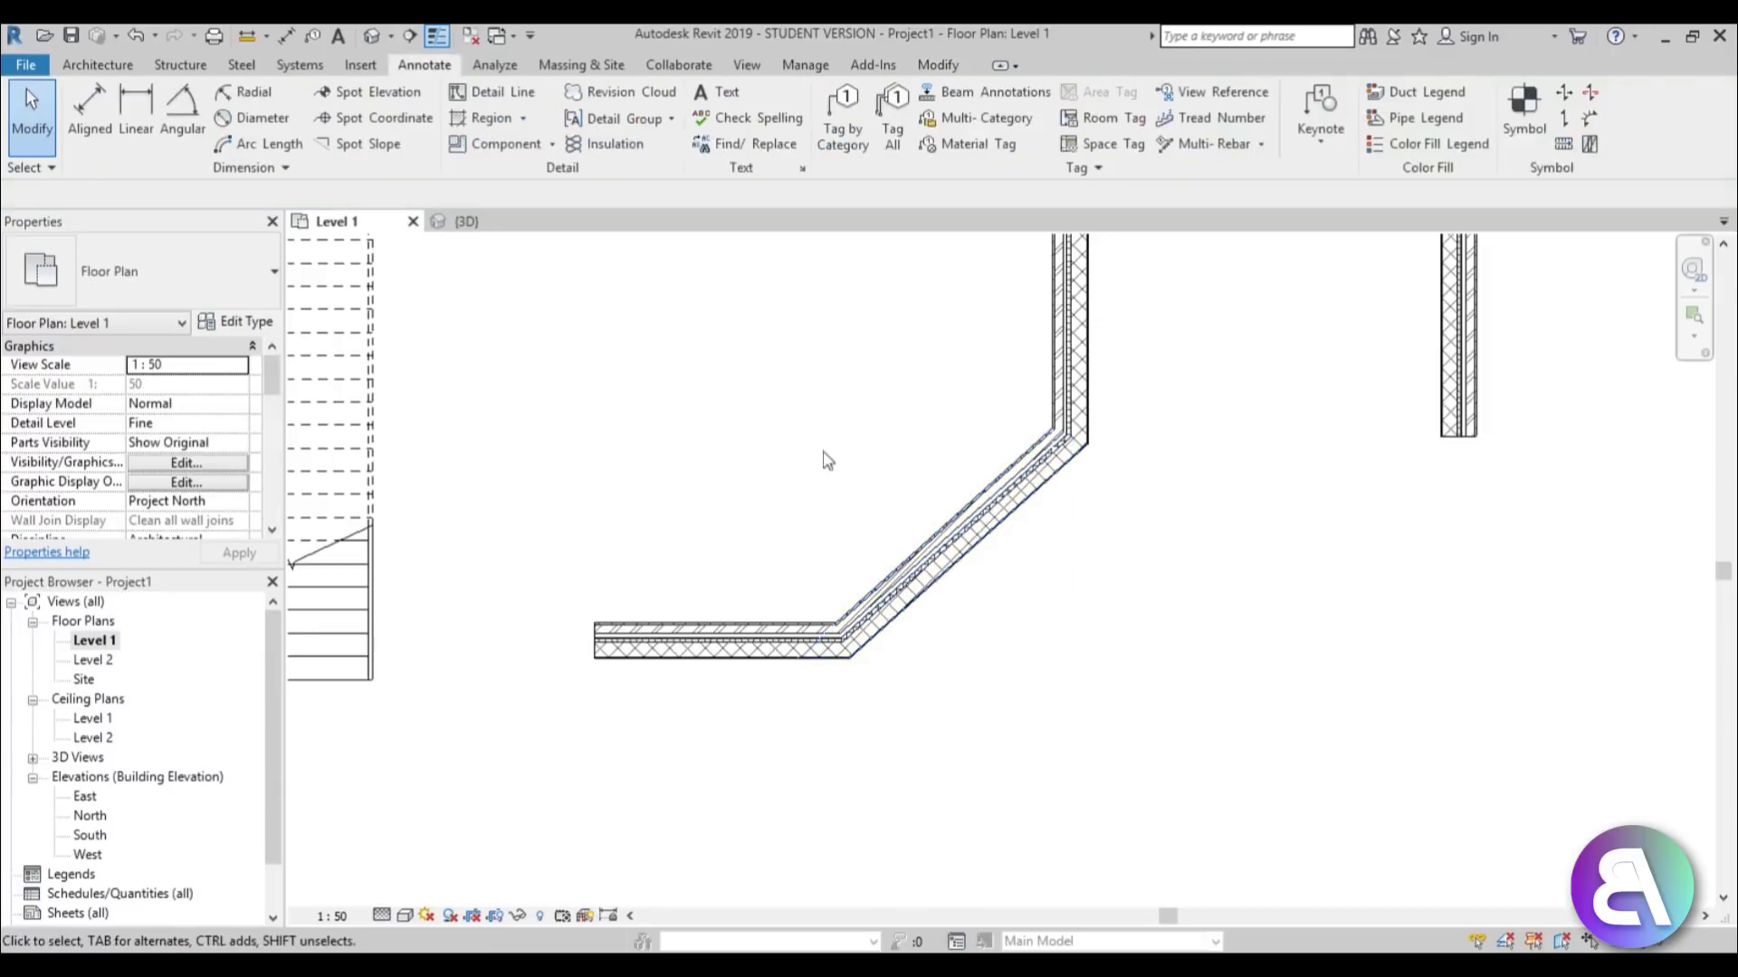
key(d)
Place a 132.00° angular dimension between the diagonal and vertical inner wall faces.
key(i)
middle_drag(777, 366, 777, 388)
click(969, 113)
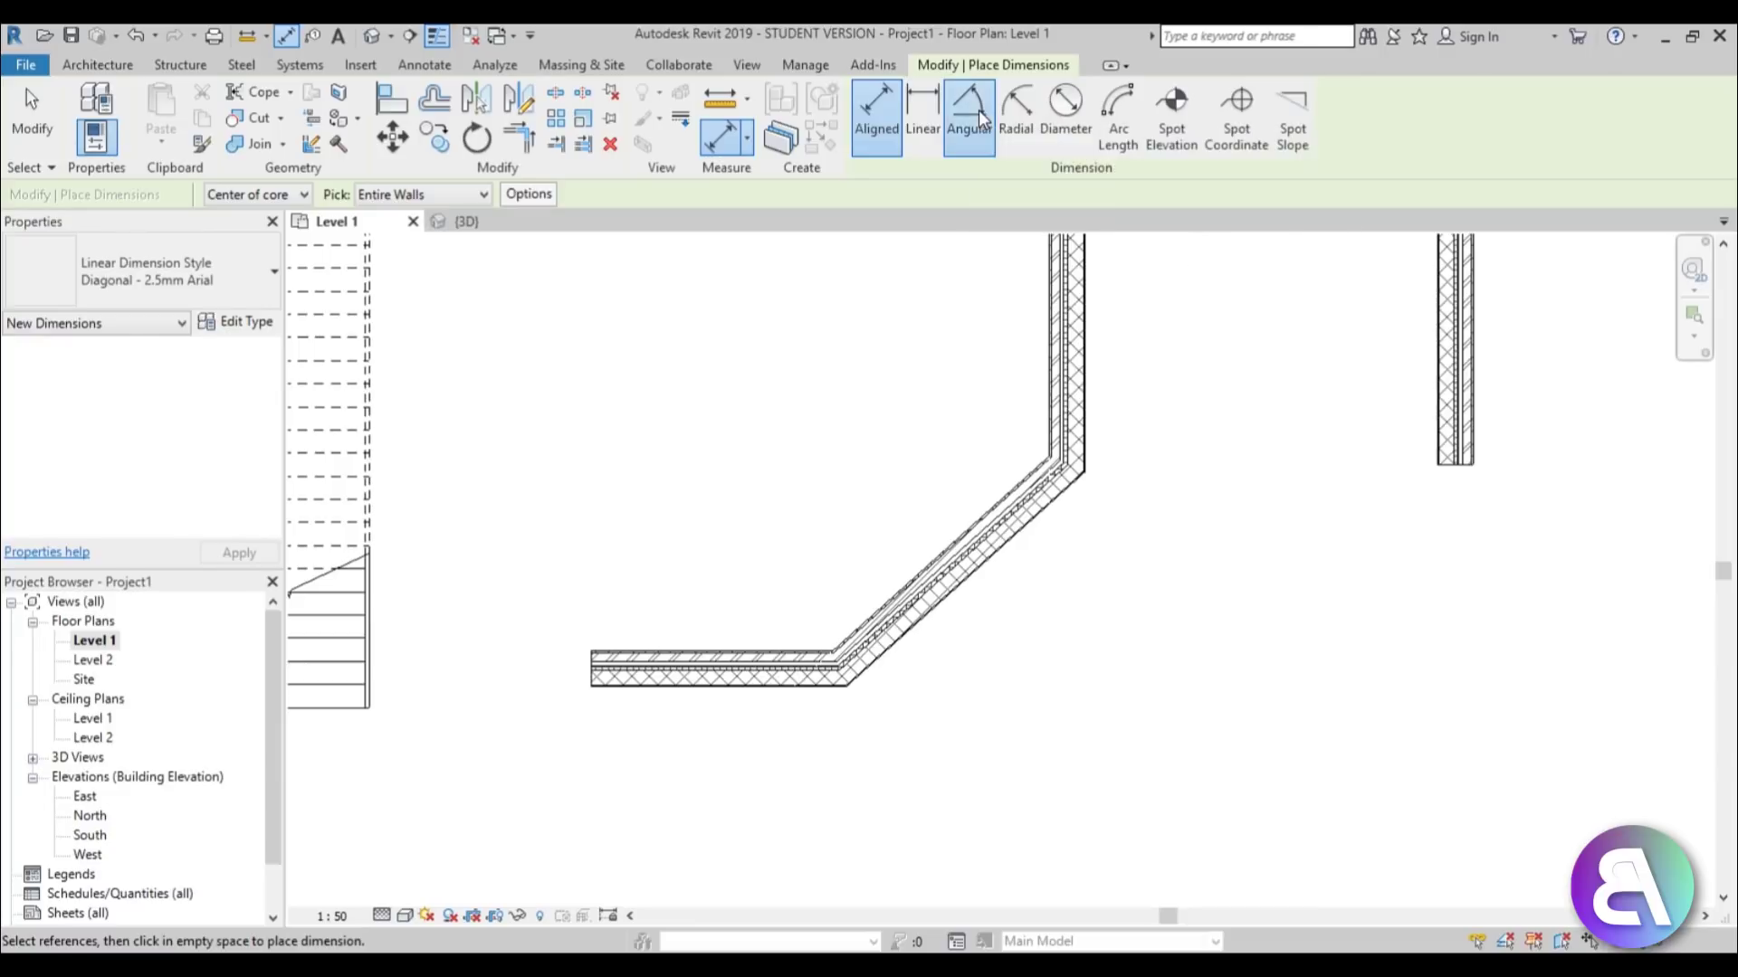
middle_drag(1020, 452, 880, 472)
scroll(881, 471, up, 1)
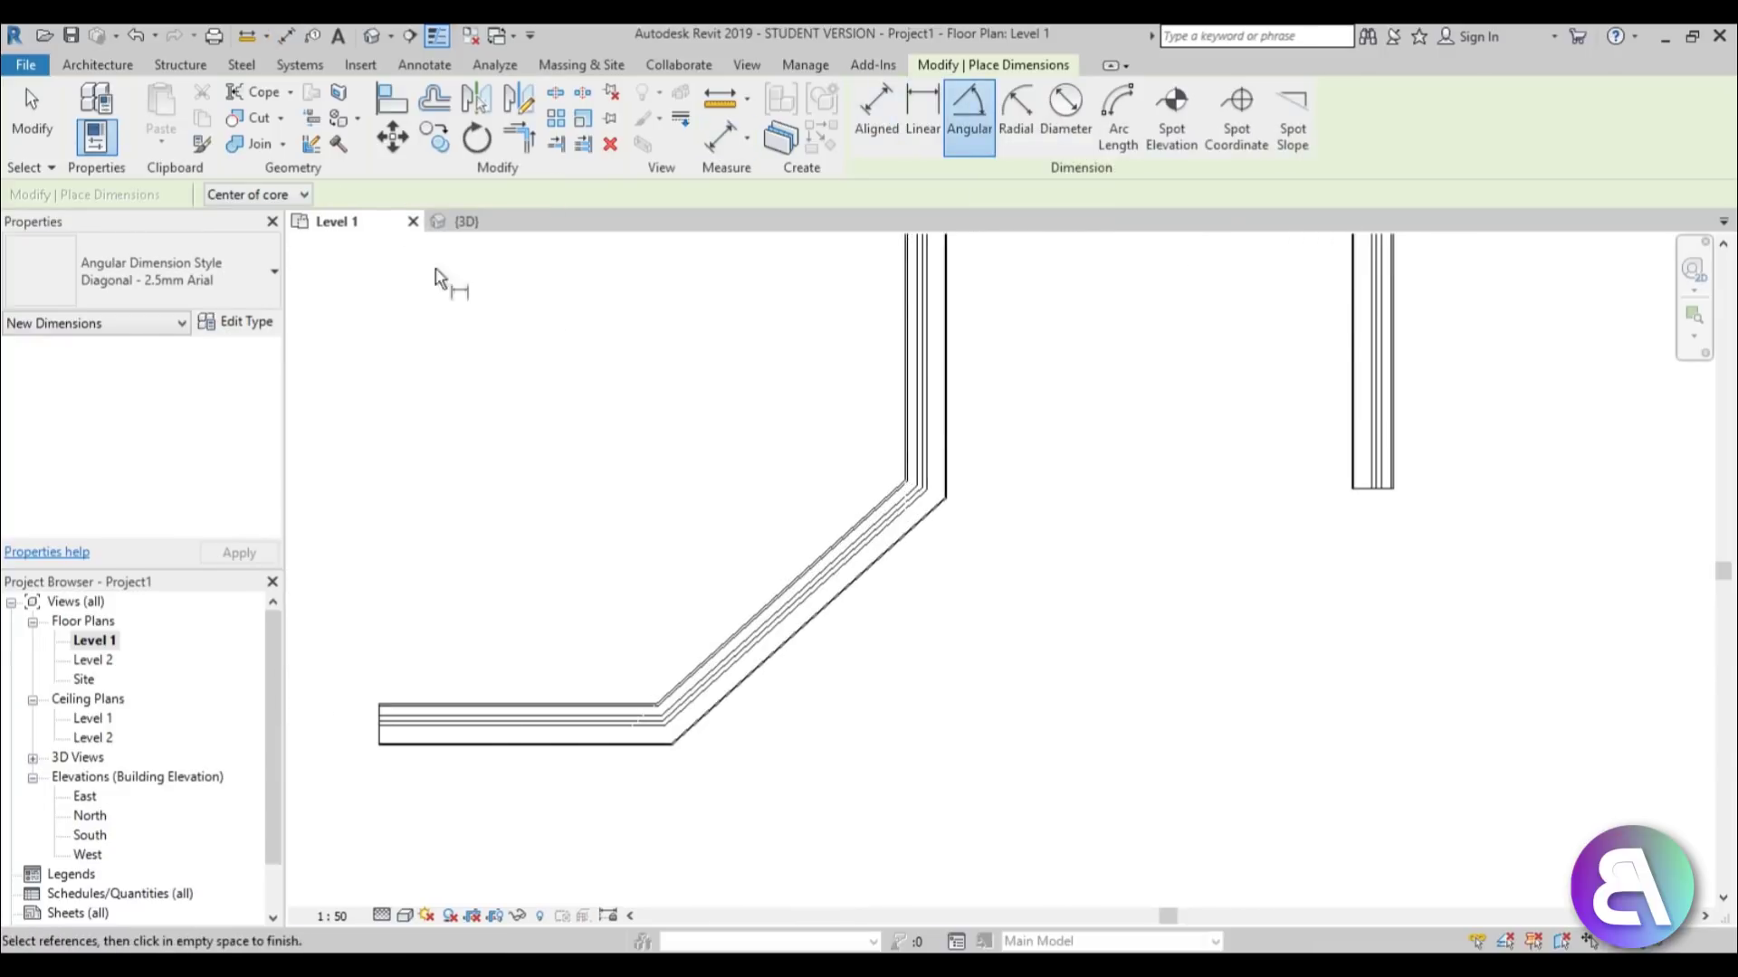
click(272, 197)
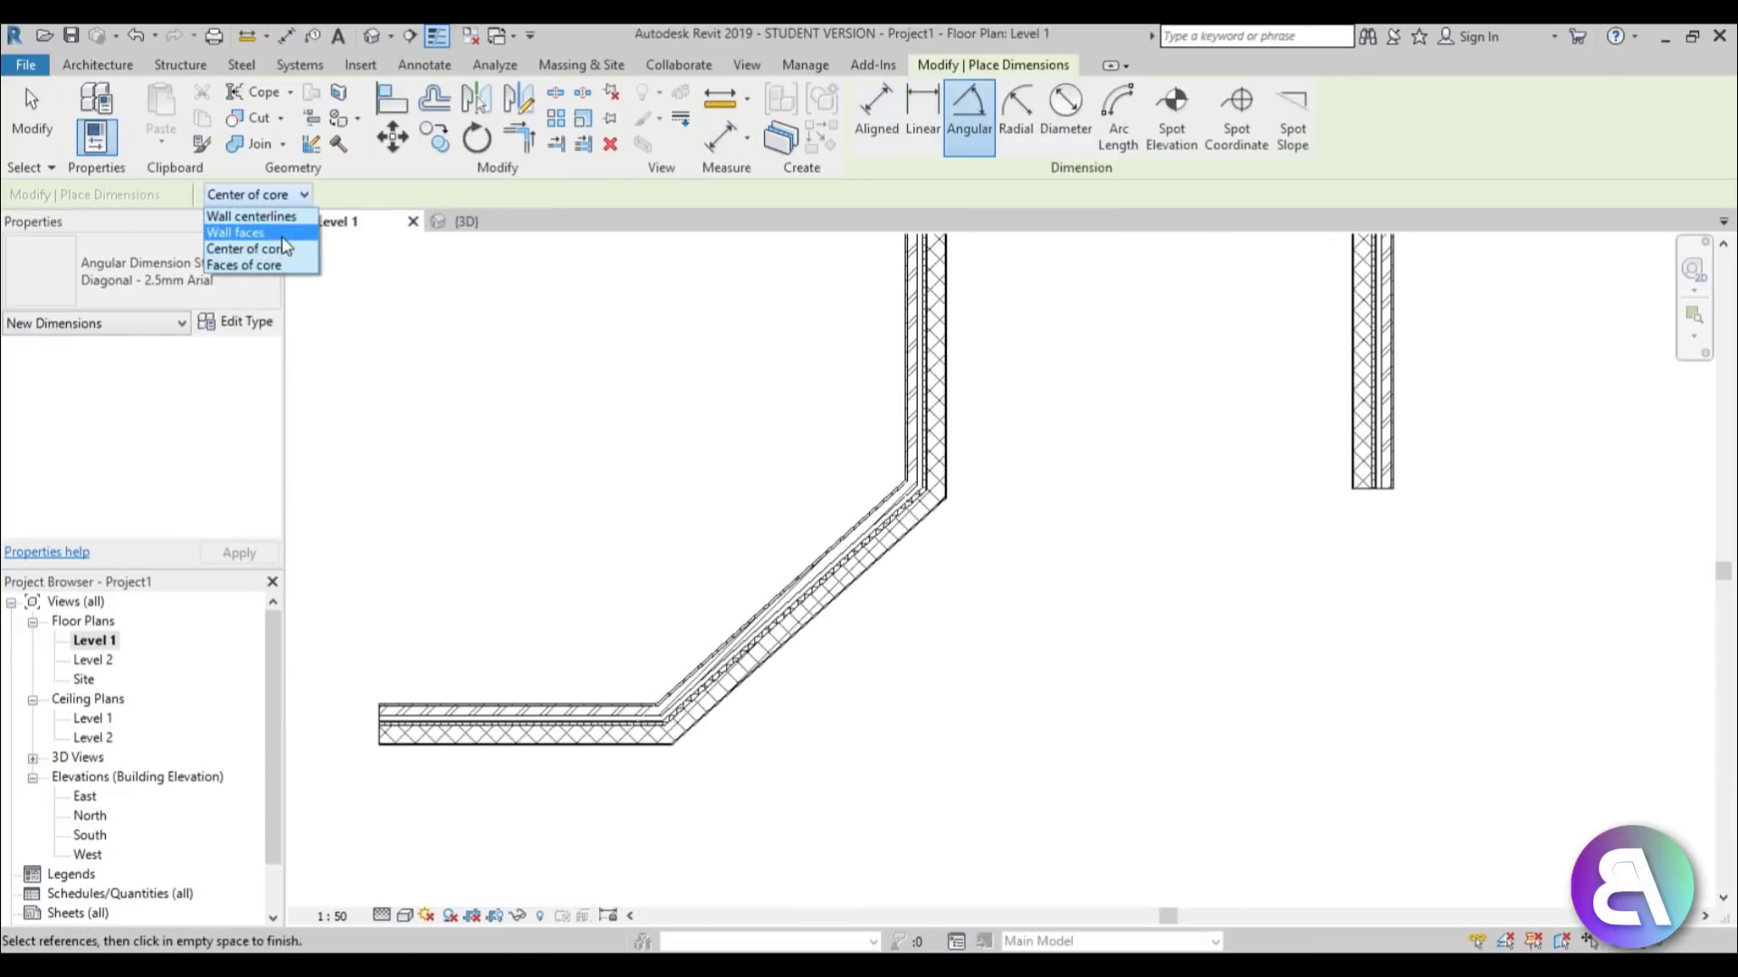
click(901, 492)
click(916, 425)
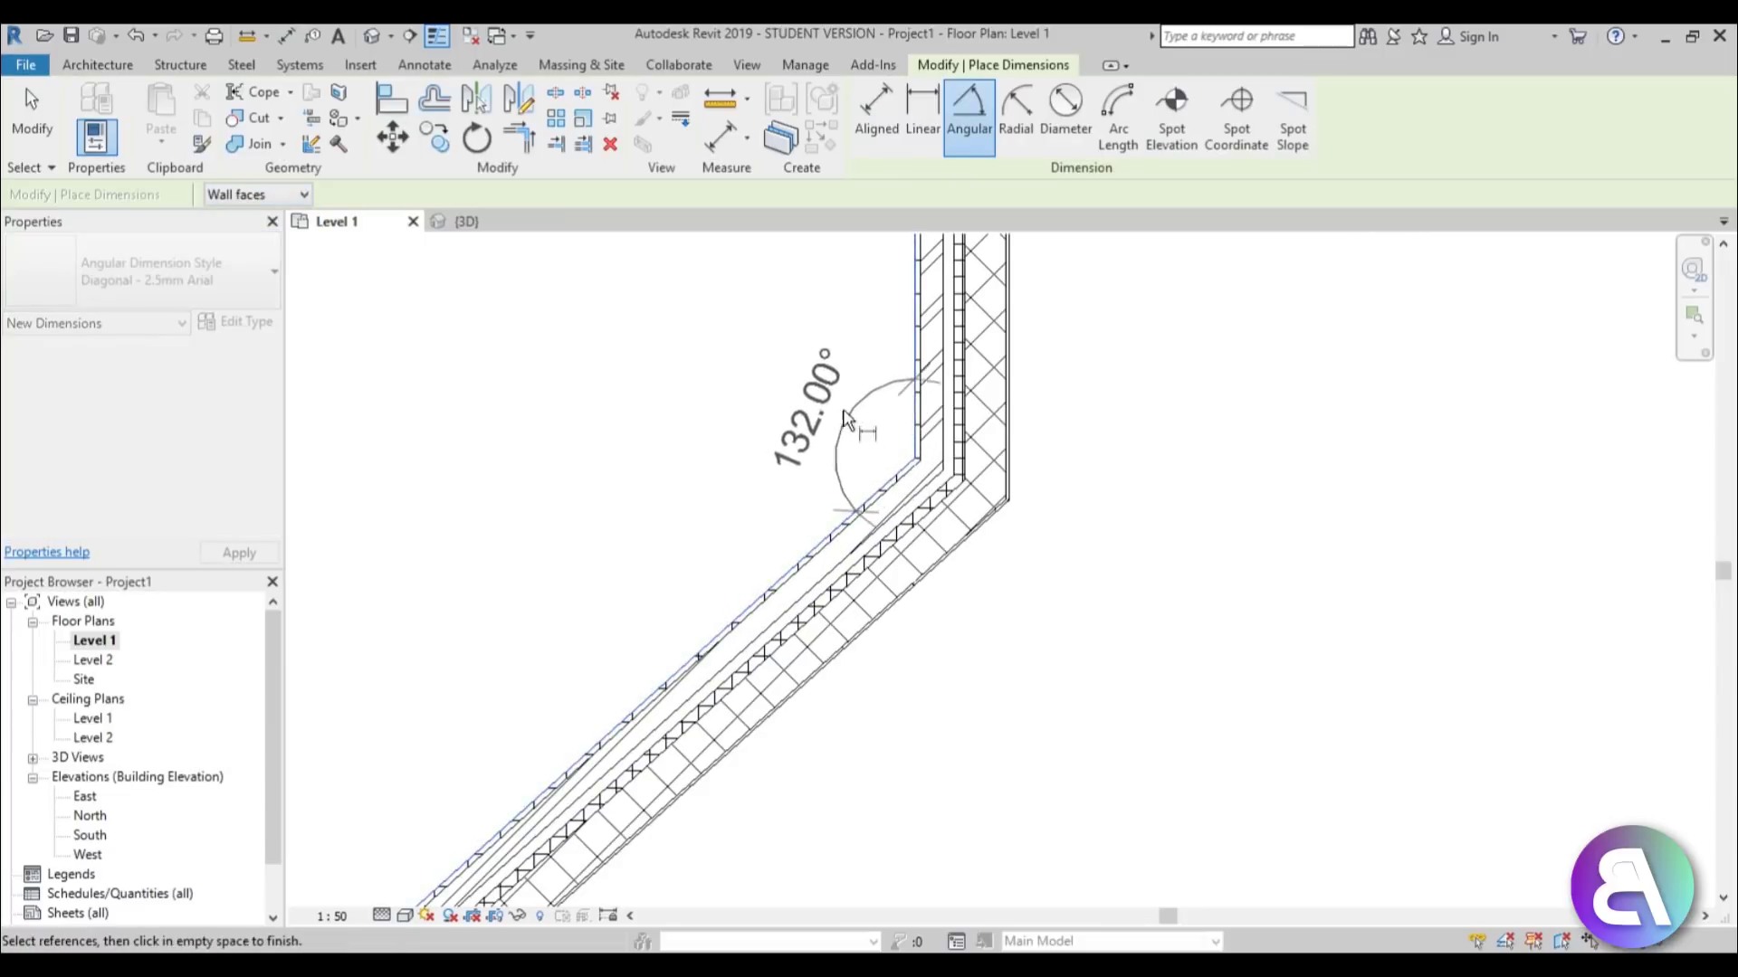
click(776, 367)
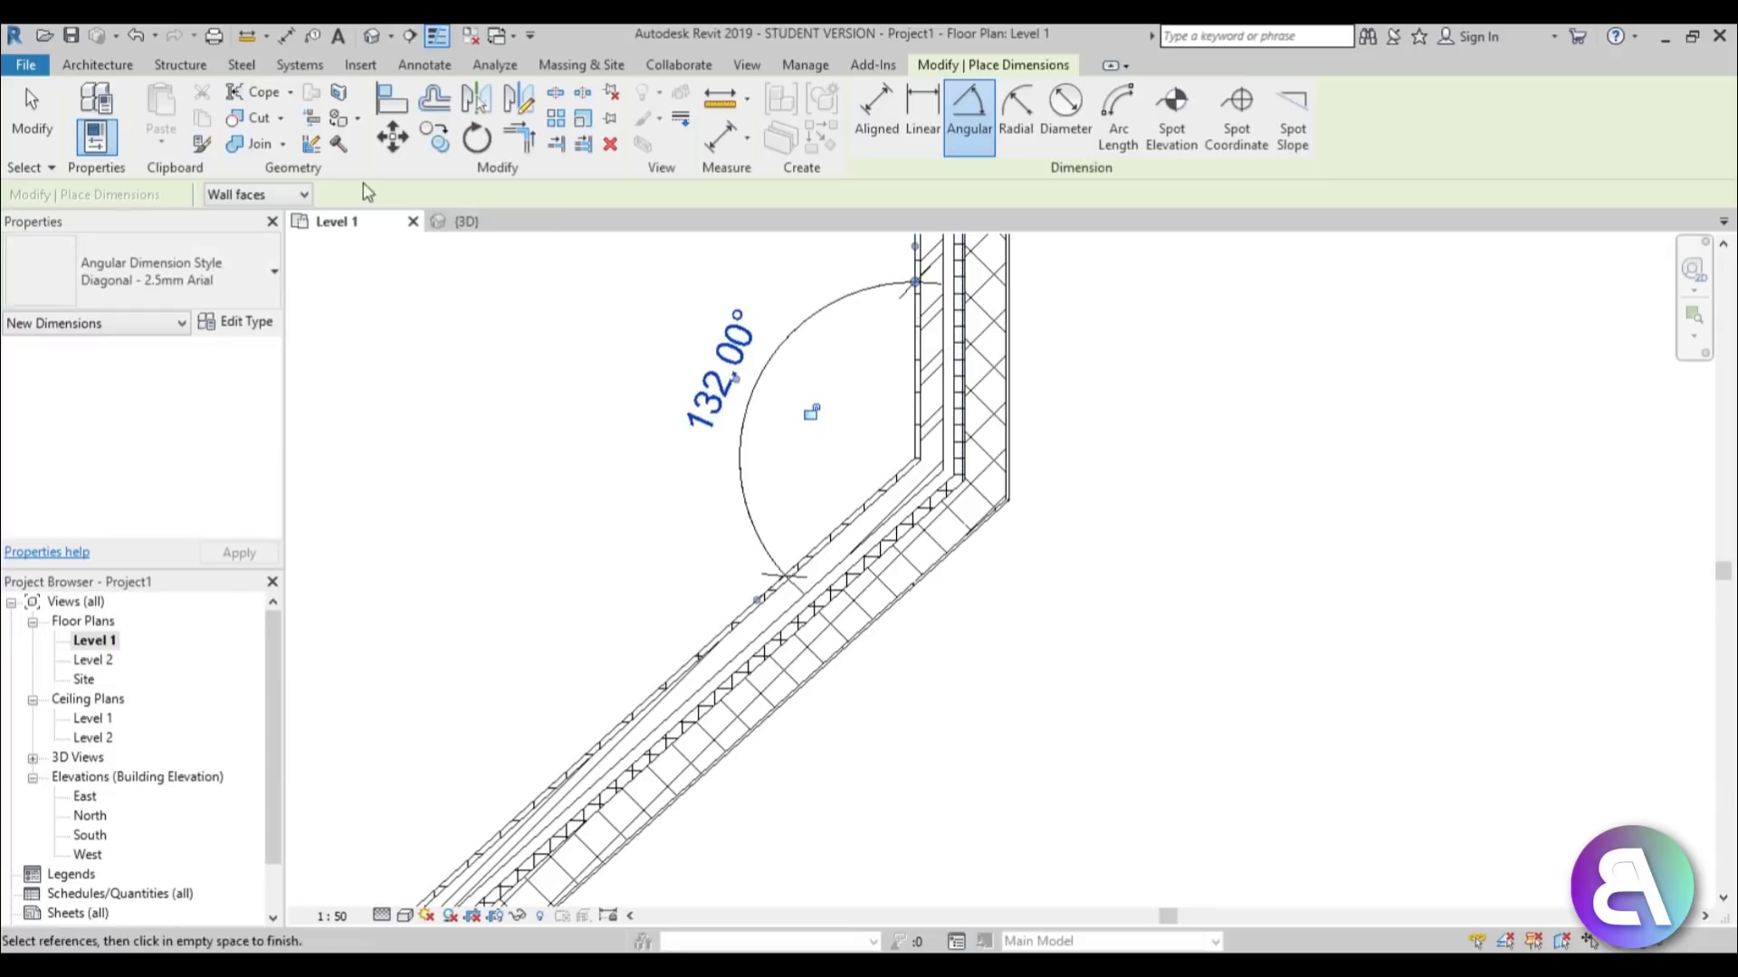
Place a second 132.00° angle dimension measured from the centre of the wall core.
click(295, 194)
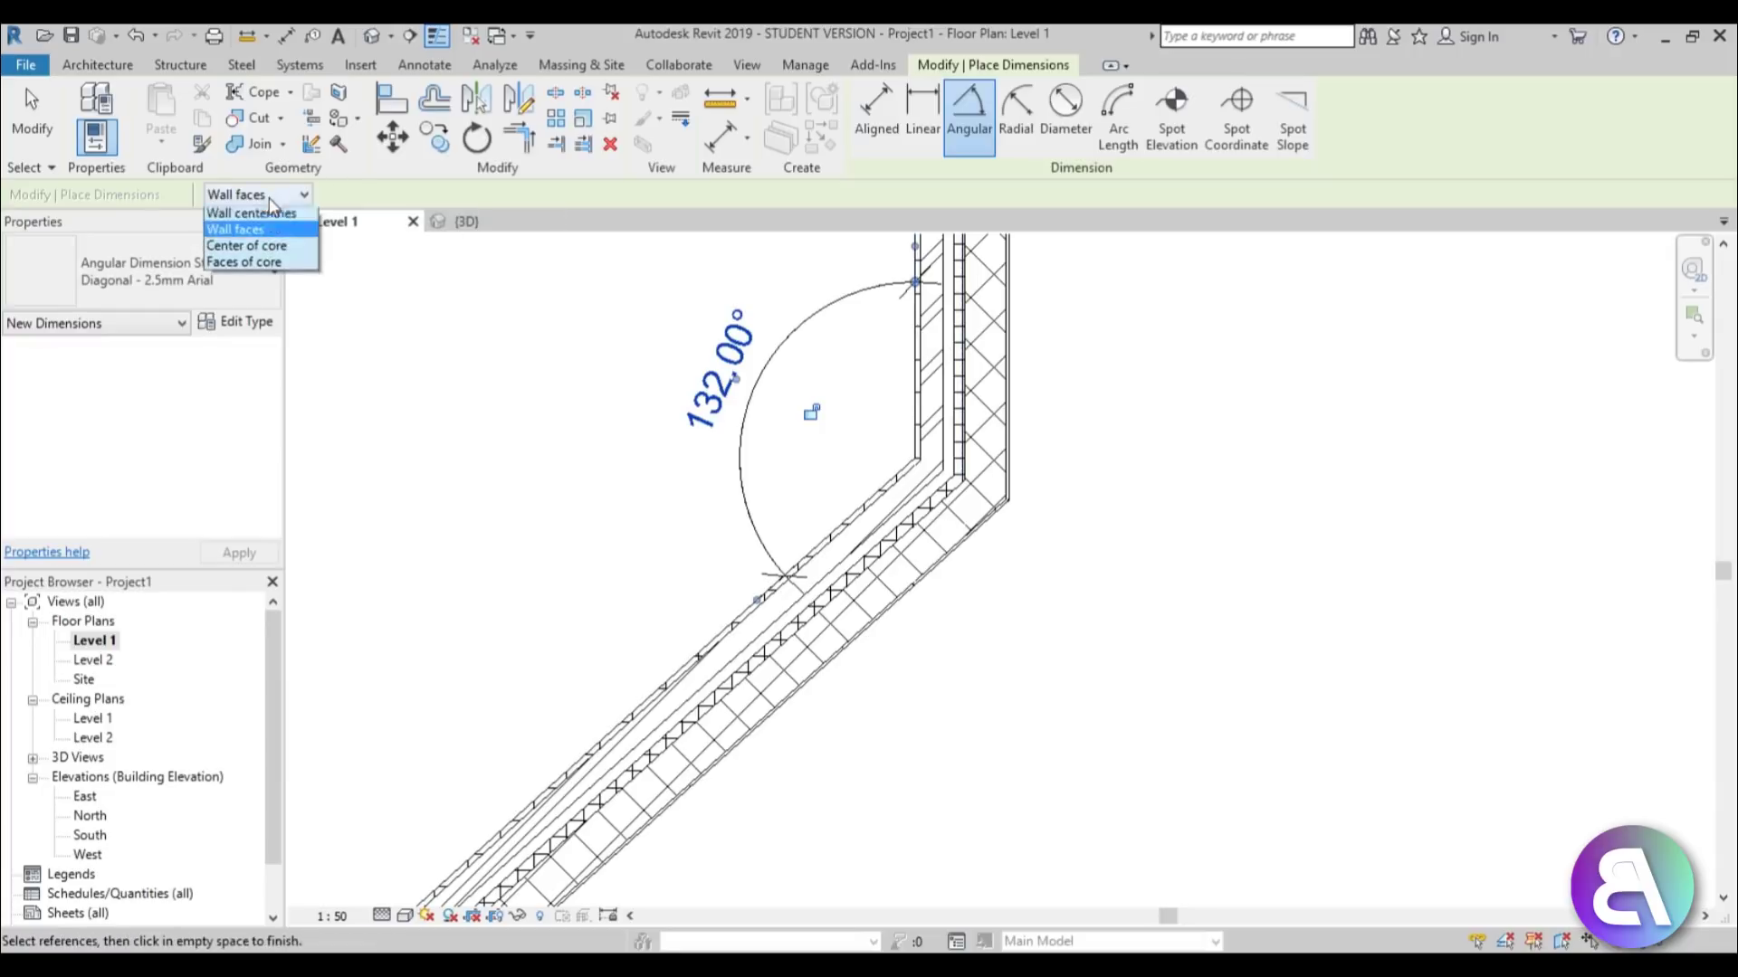
click(248, 257)
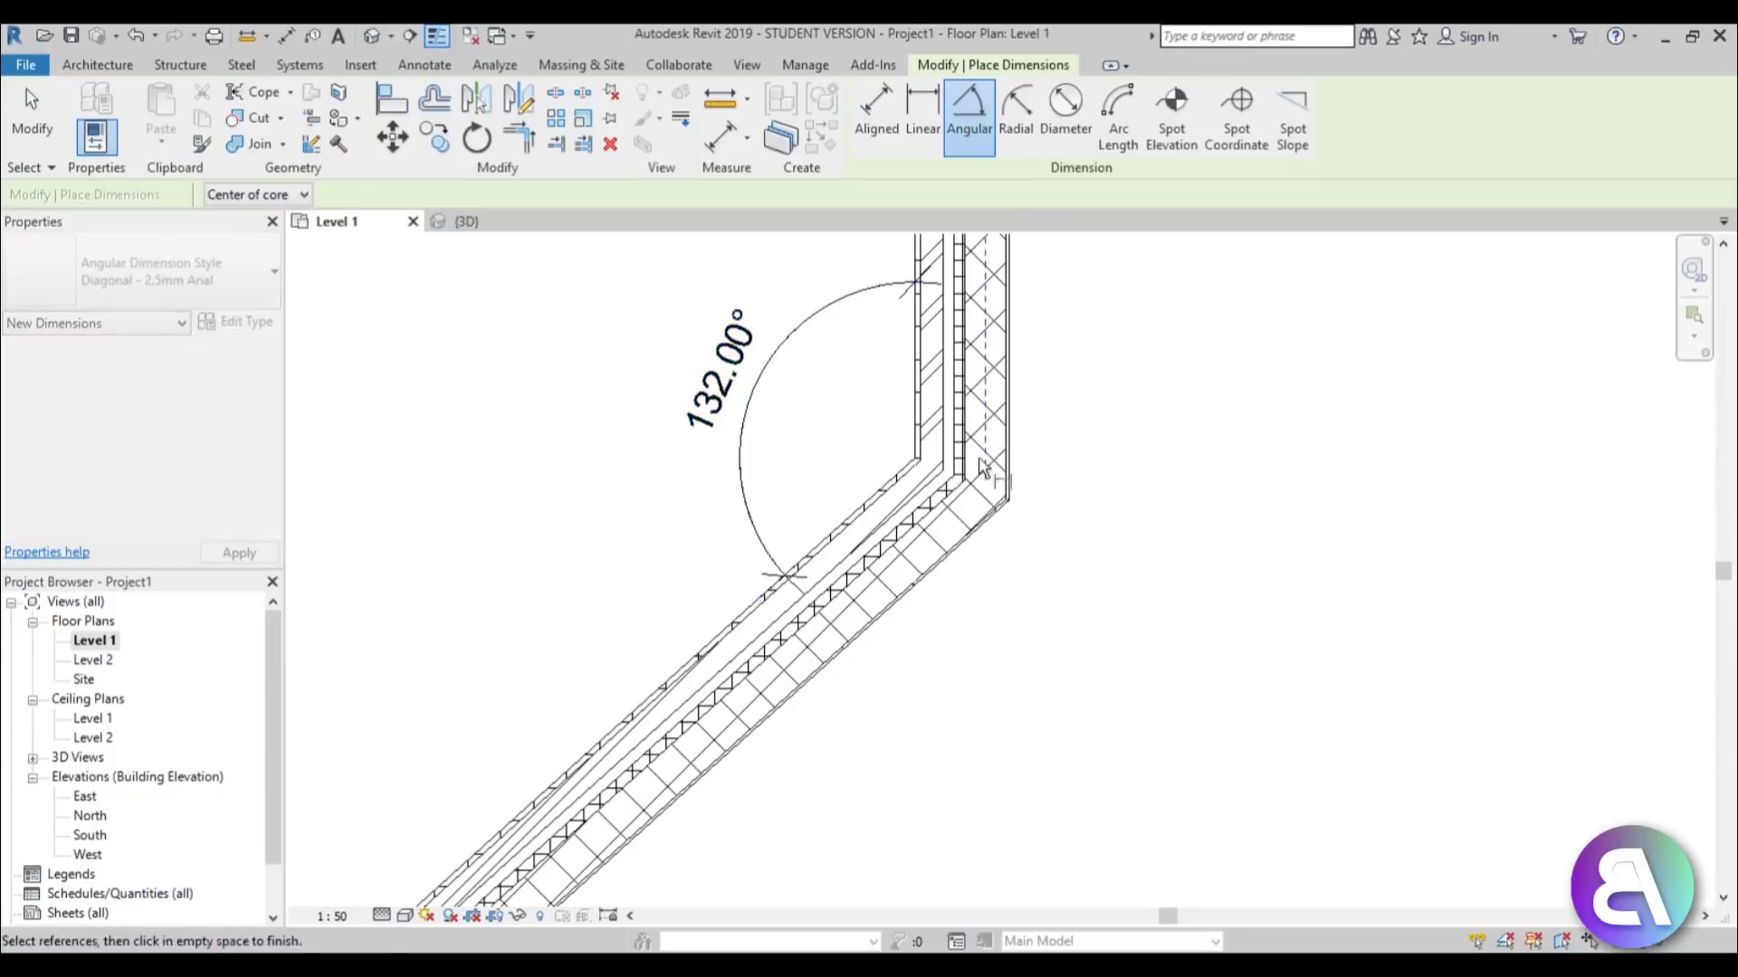
click(966, 527)
scroll(663, 615, down, 2)
click(663, 615)
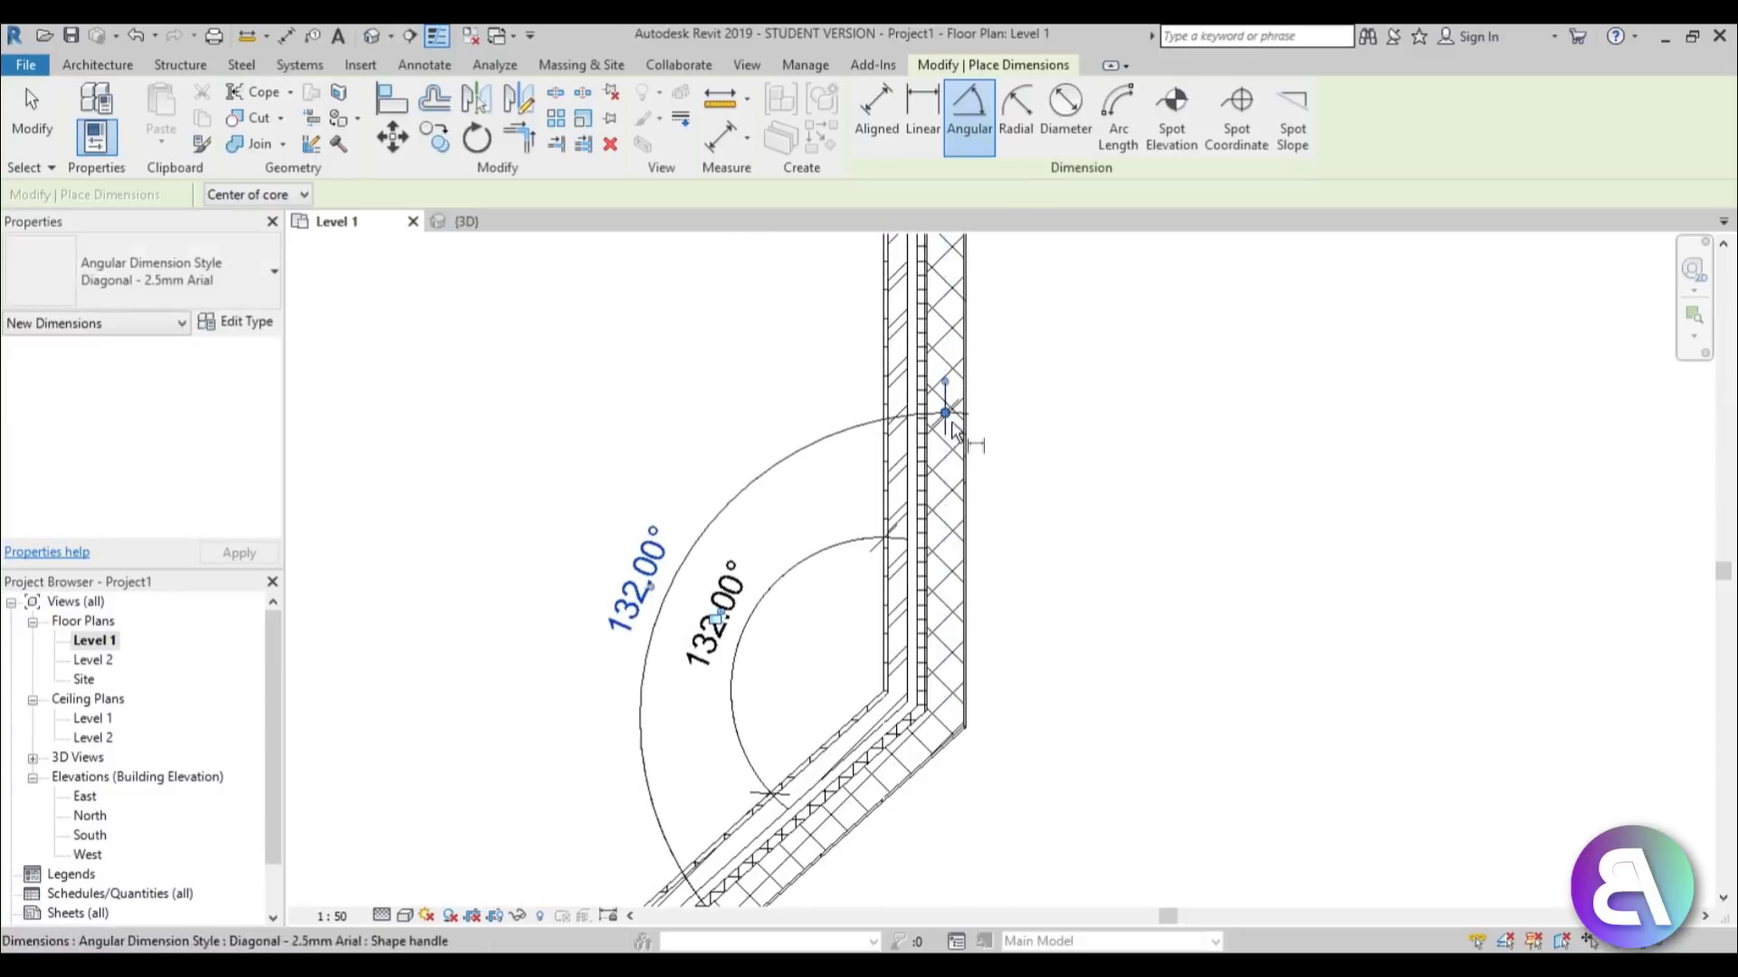
scroll(815, 625, up, 2)
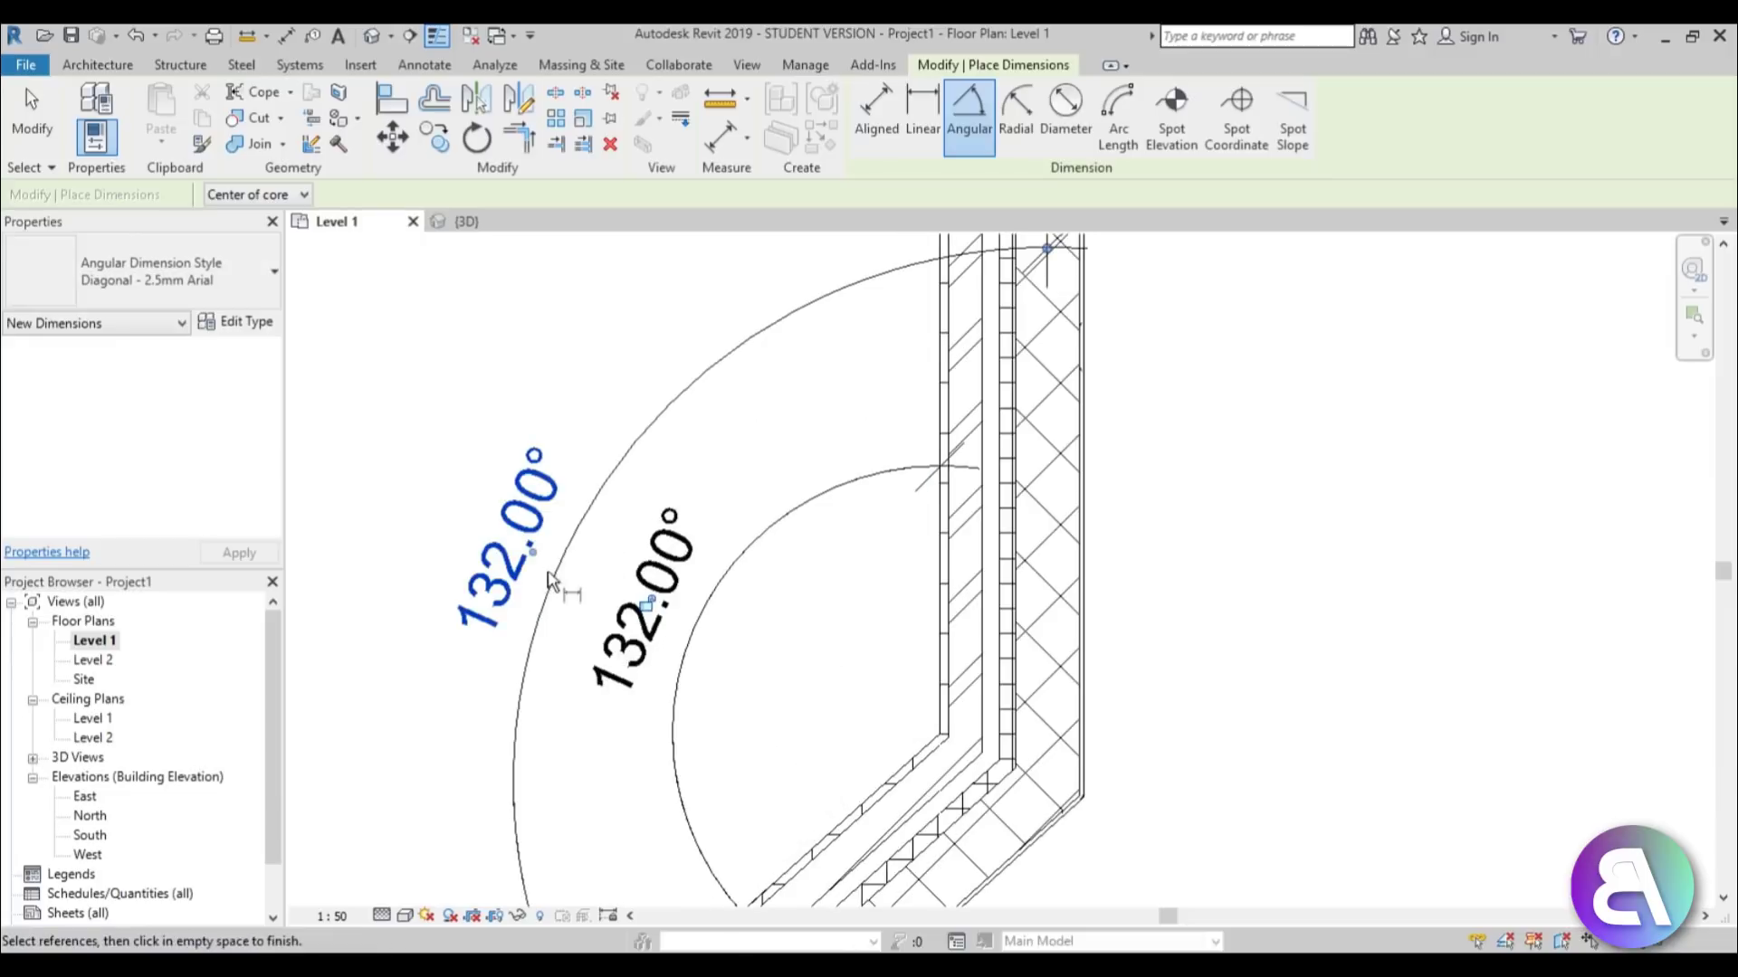
key(Escape)
key(Escape)
Delete both 132.00° angle dimensions so the bent corner has no dimension.
click(674, 415)
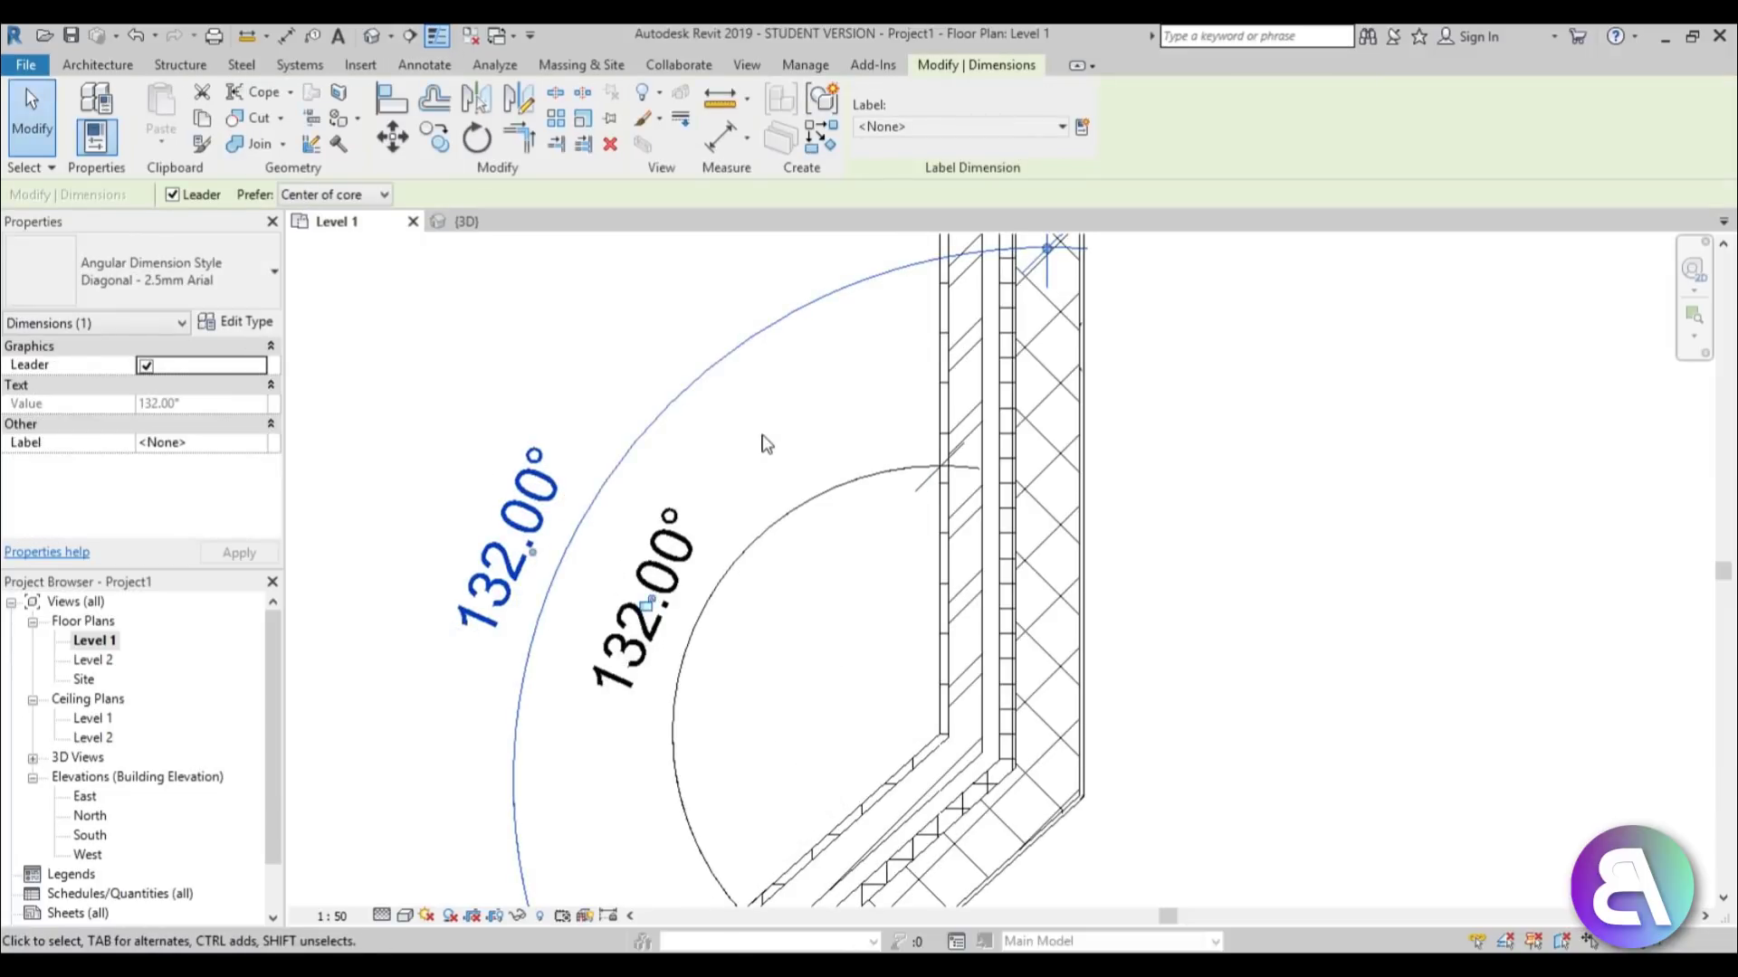
key(Delete)
scroll(856, 523, down, 4)
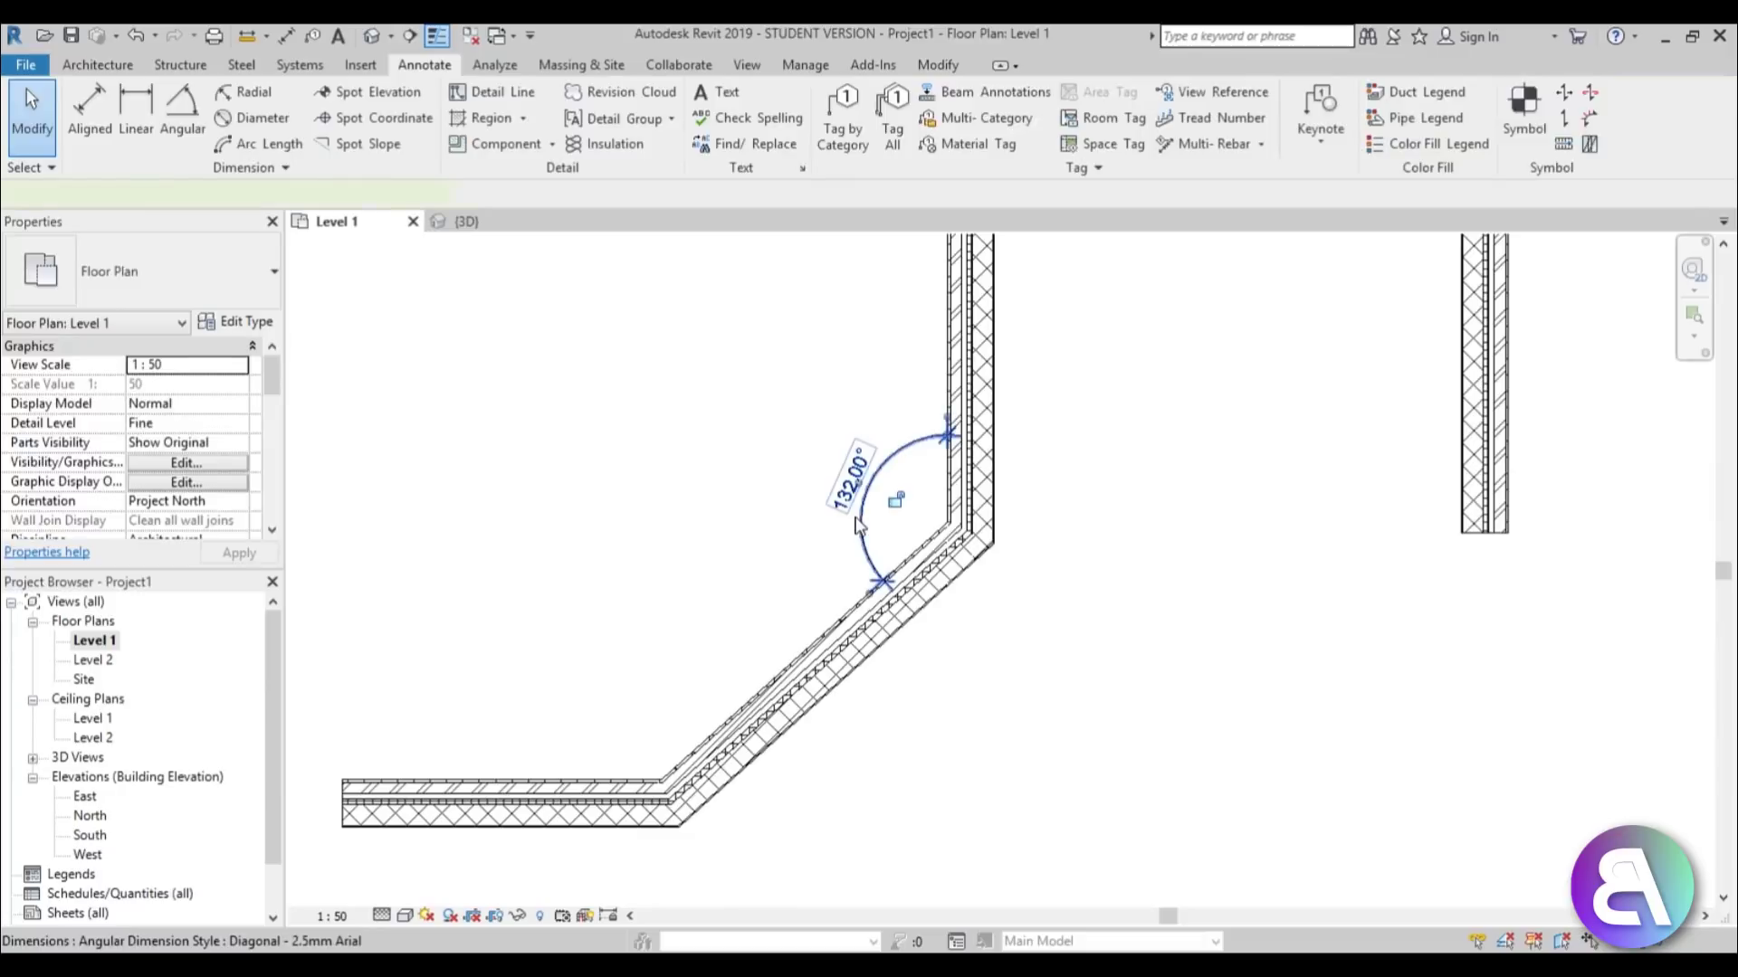
click(857, 525)
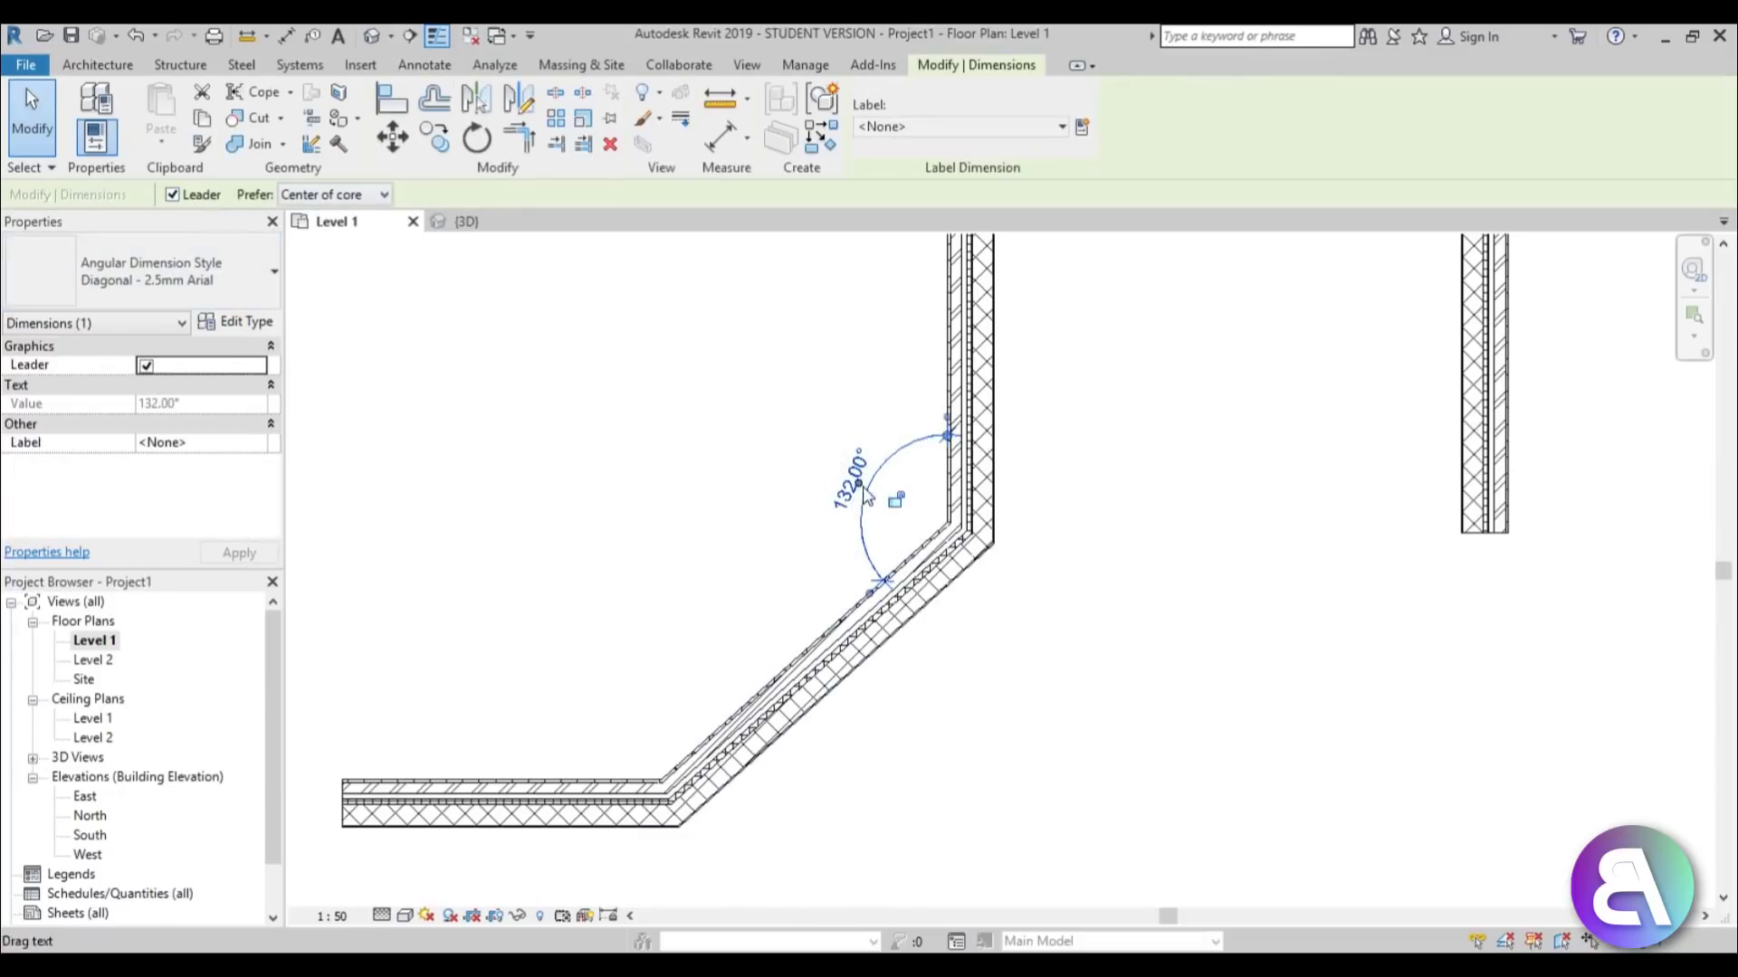
scroll(893, 613, up, 2)
key(Escape)
click(875, 579)
key(Delete)
scroll(841, 535, down, 3)
middle_drag(842, 535, 836, 546)
scroll(815, 539, down, 3)
Add a radial dimension measured to the arched wall's inner face, reading 214.
scroll(794, 527, up, 3)
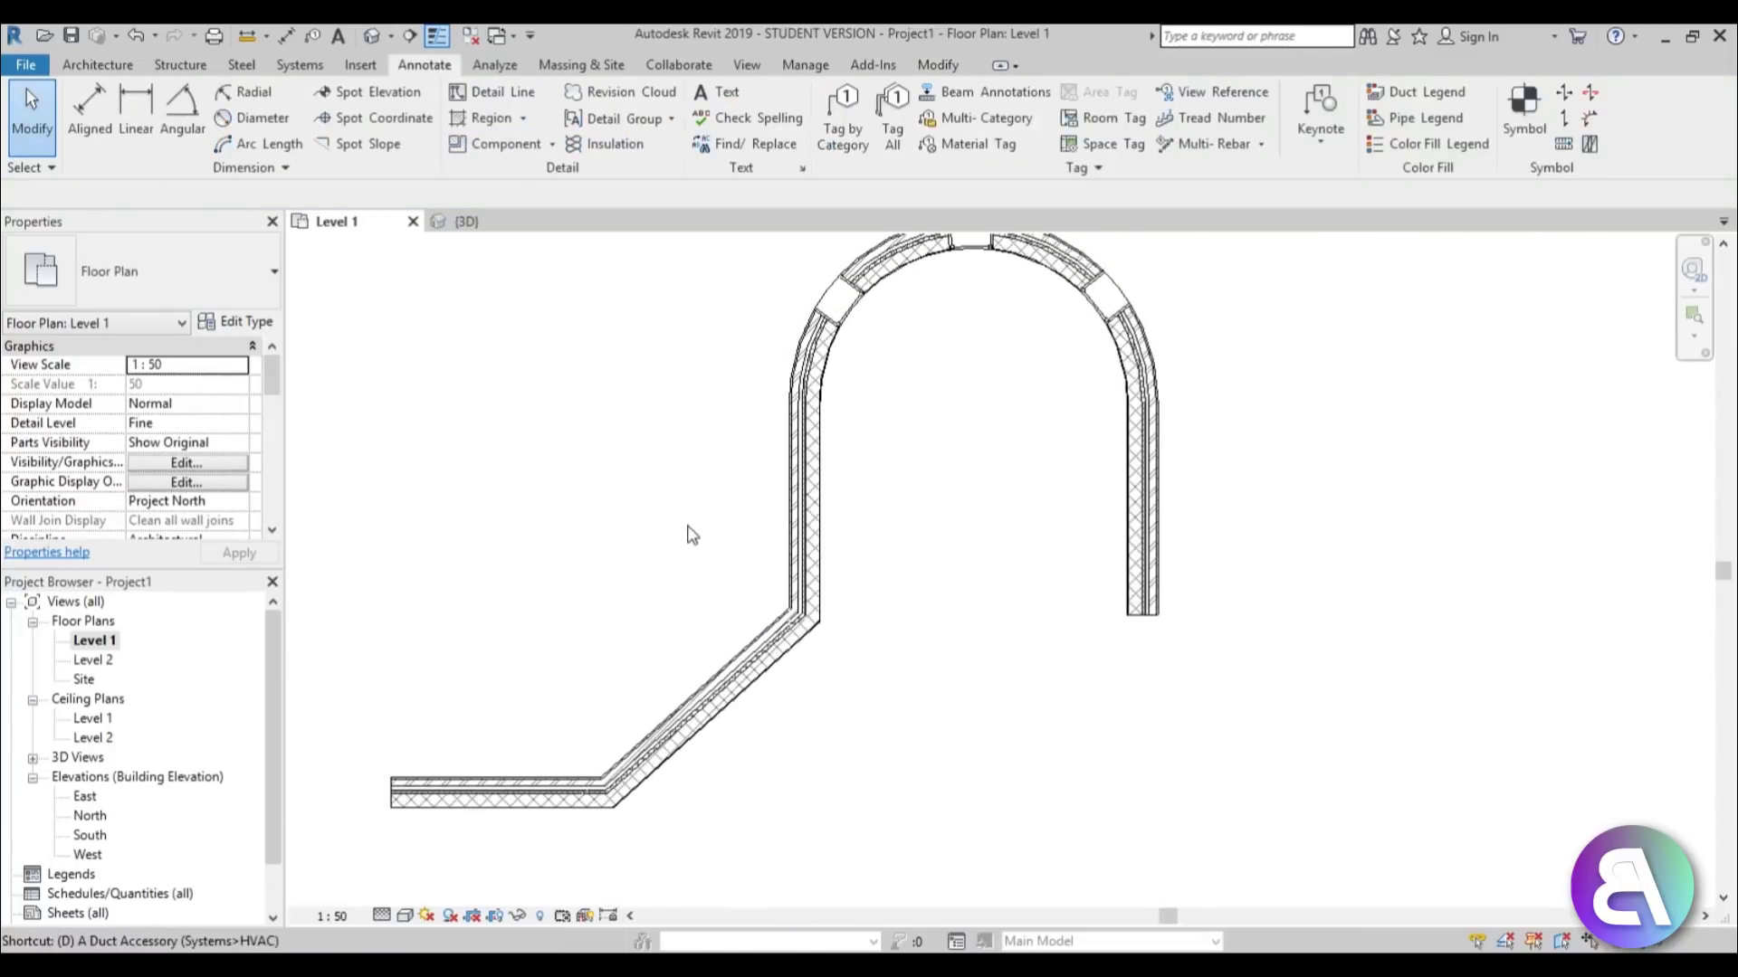
key(i)
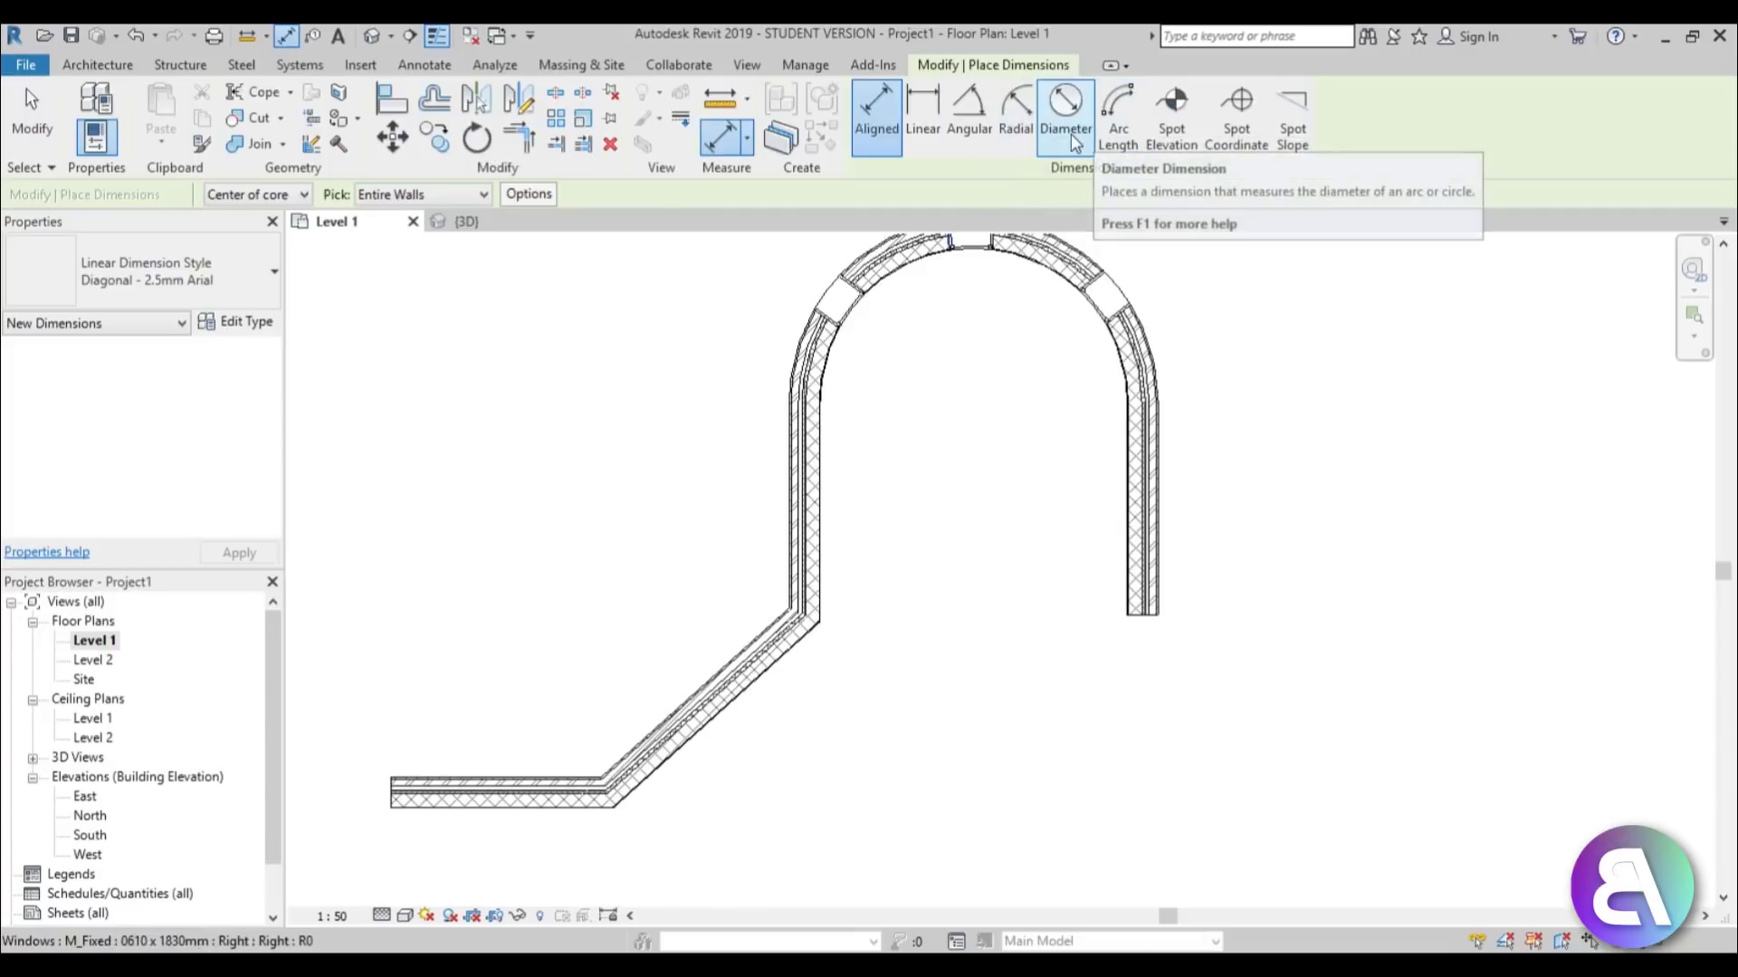
click(1016, 118)
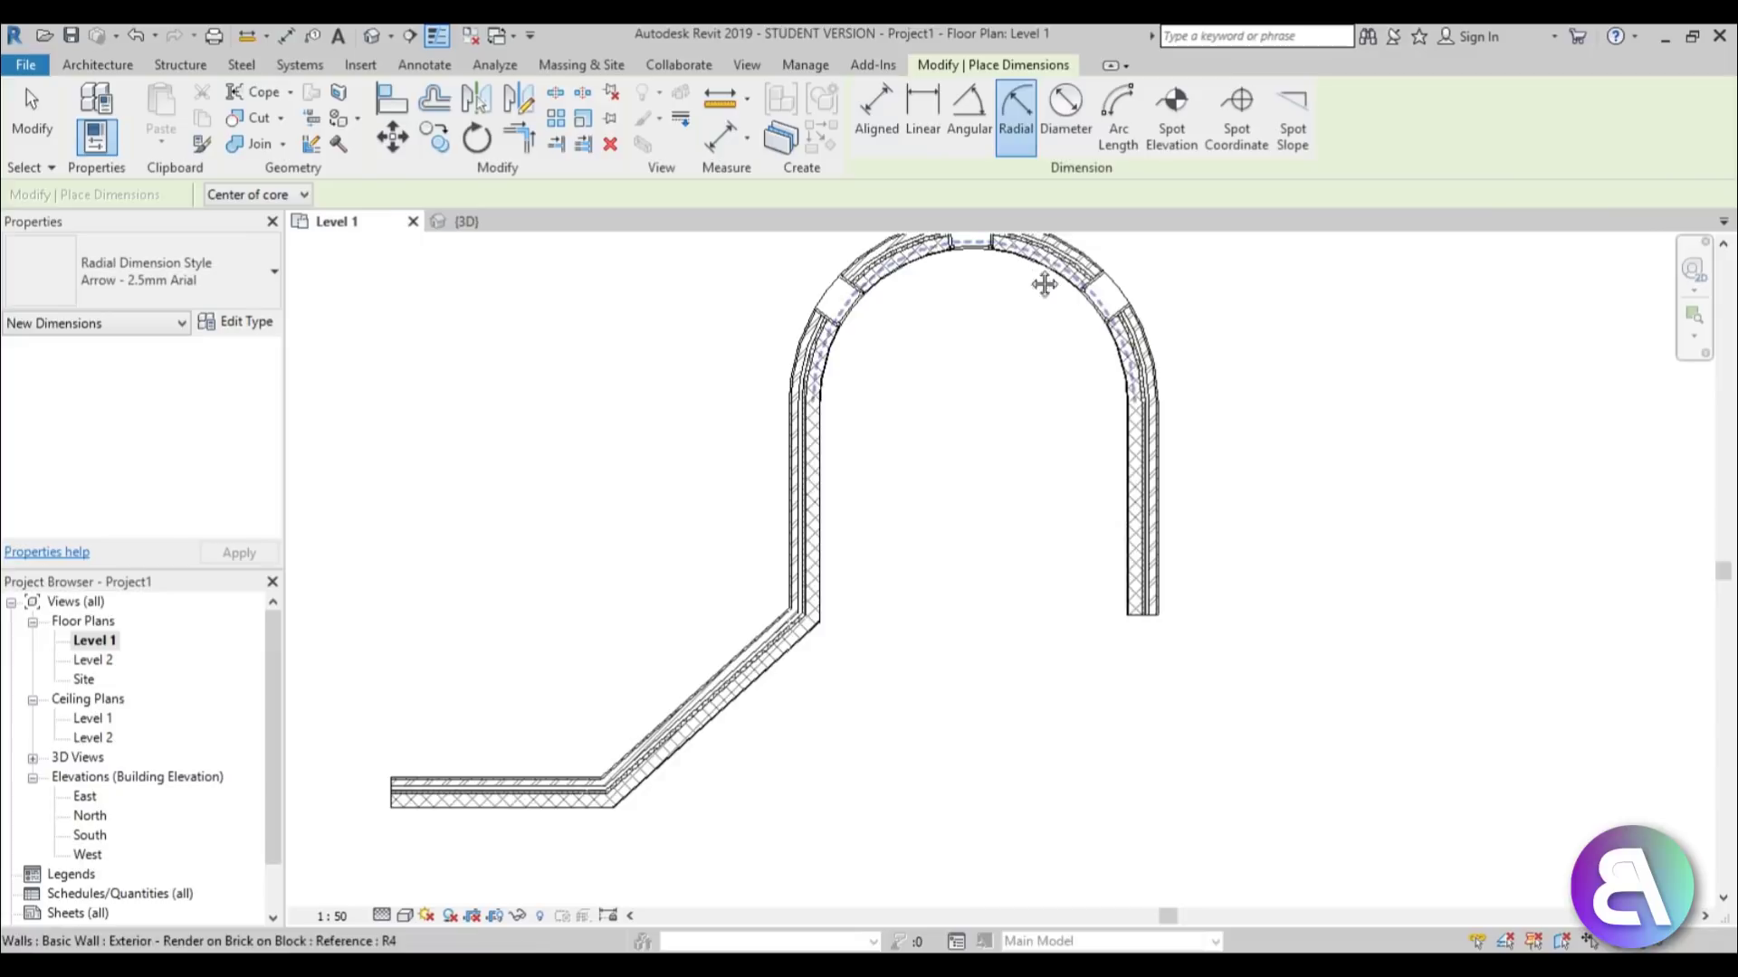
scroll(1012, 296, up, 3)
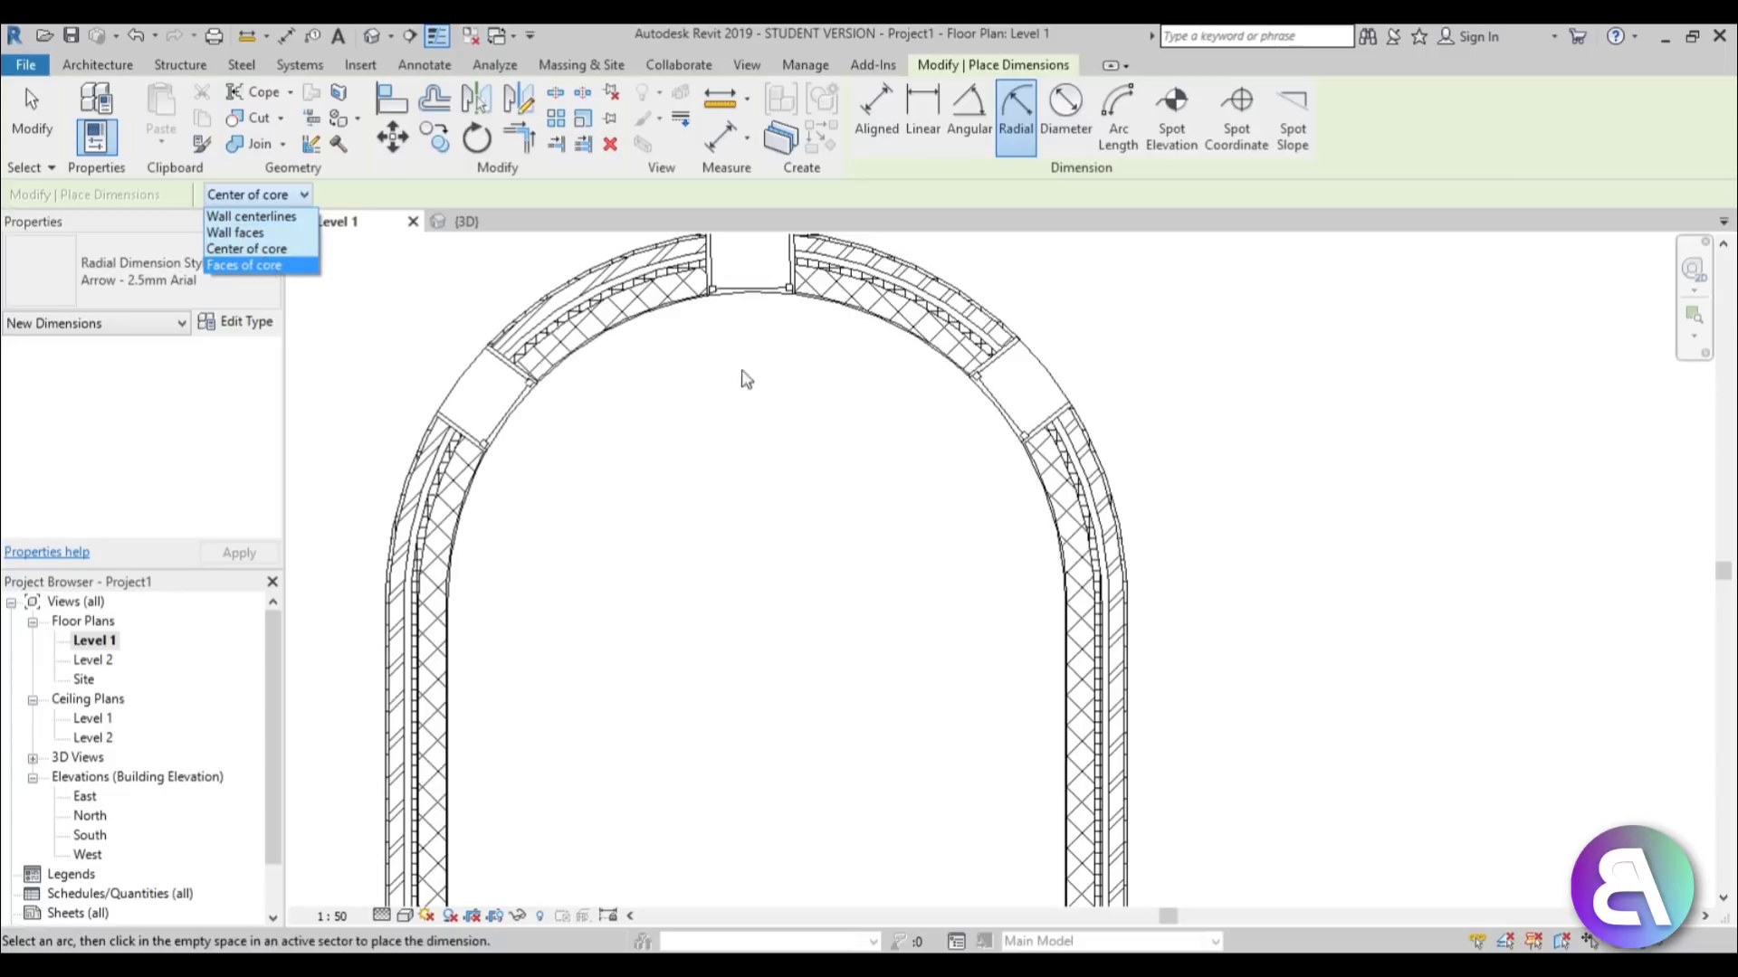
click(259, 234)
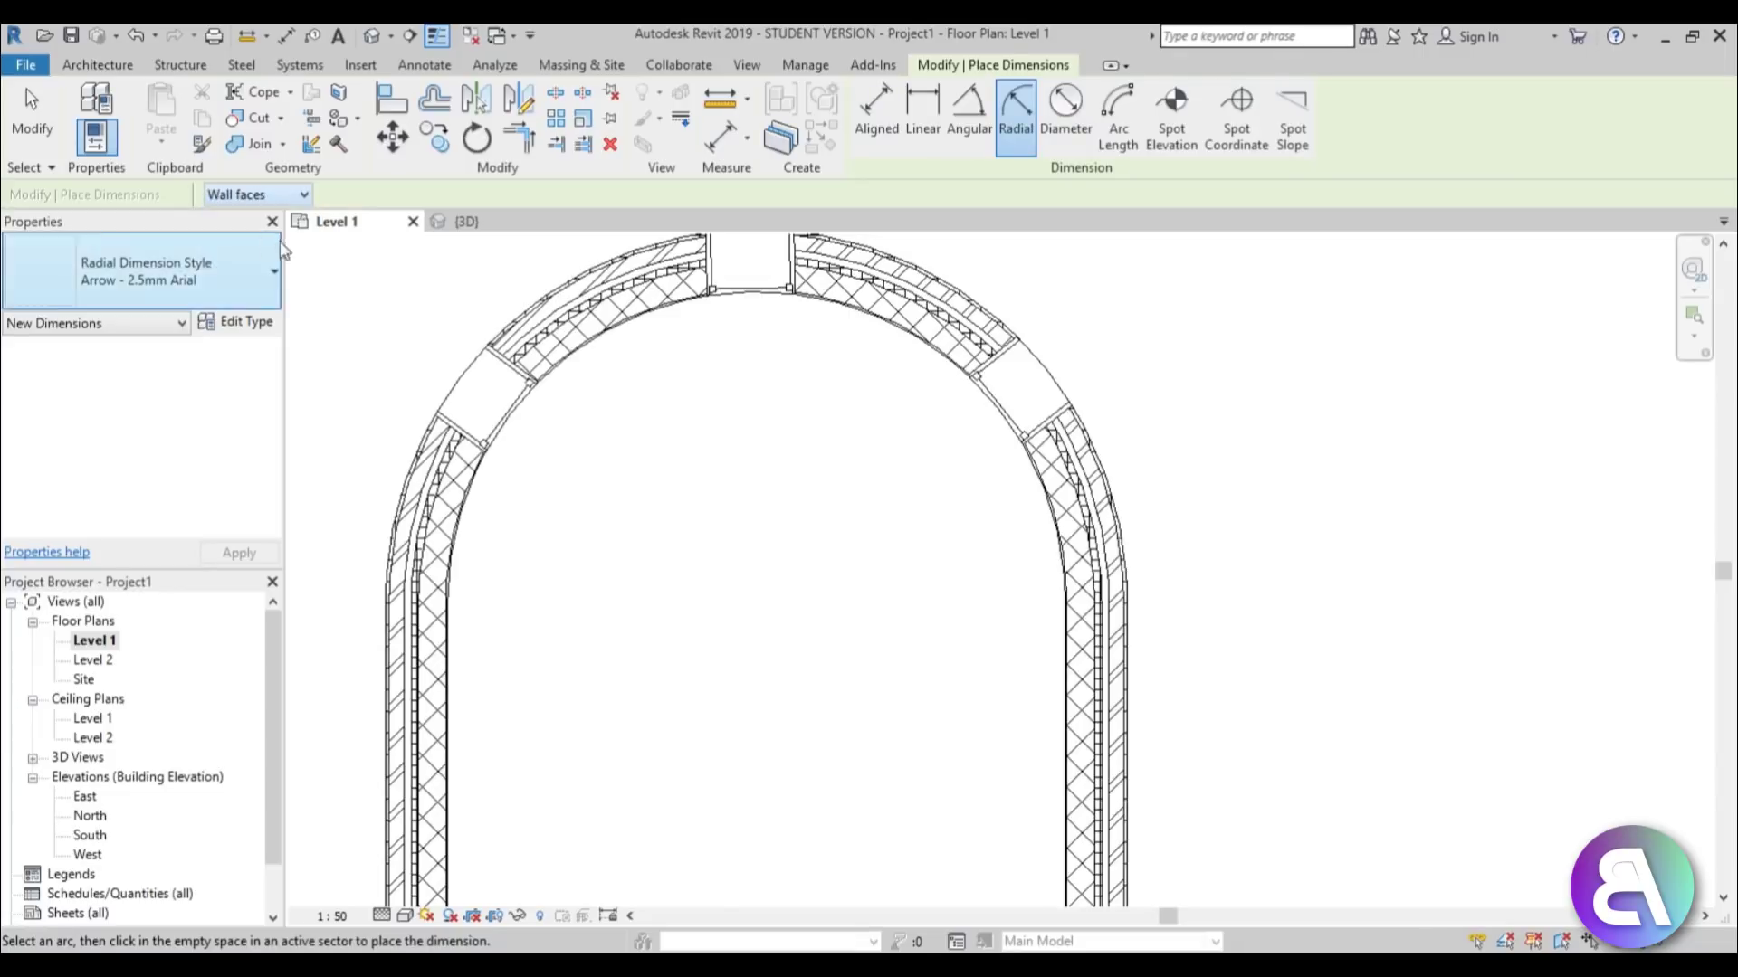
click(582, 370)
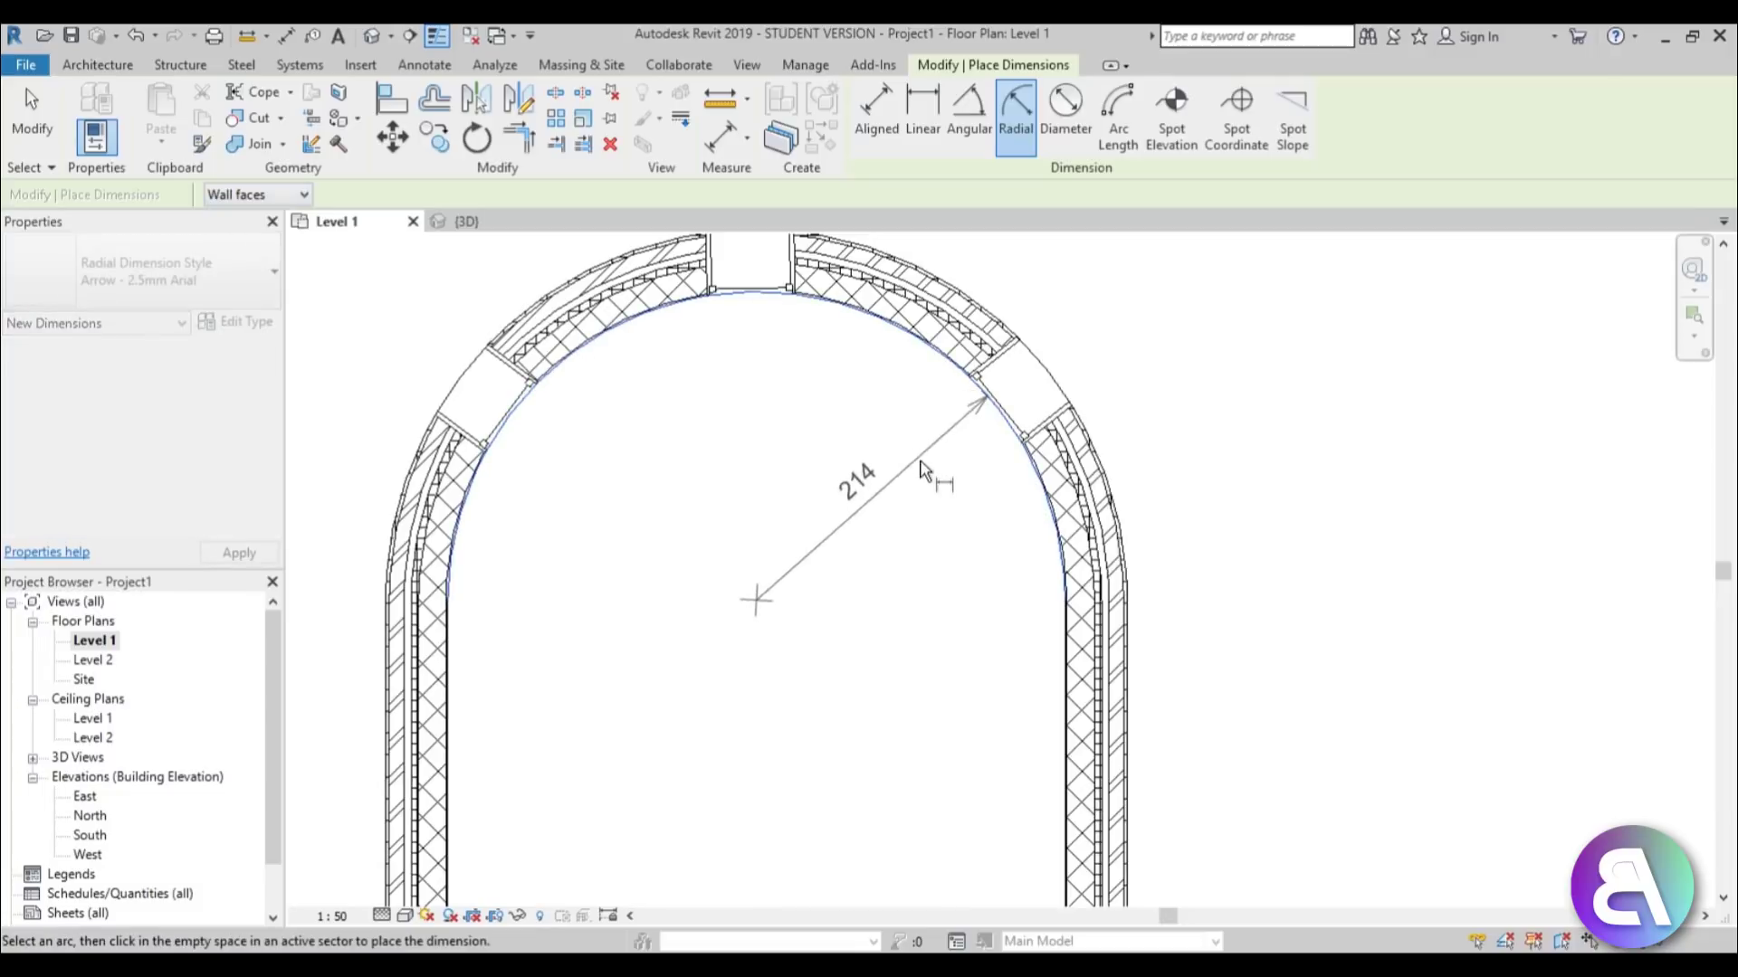
click(976, 534)
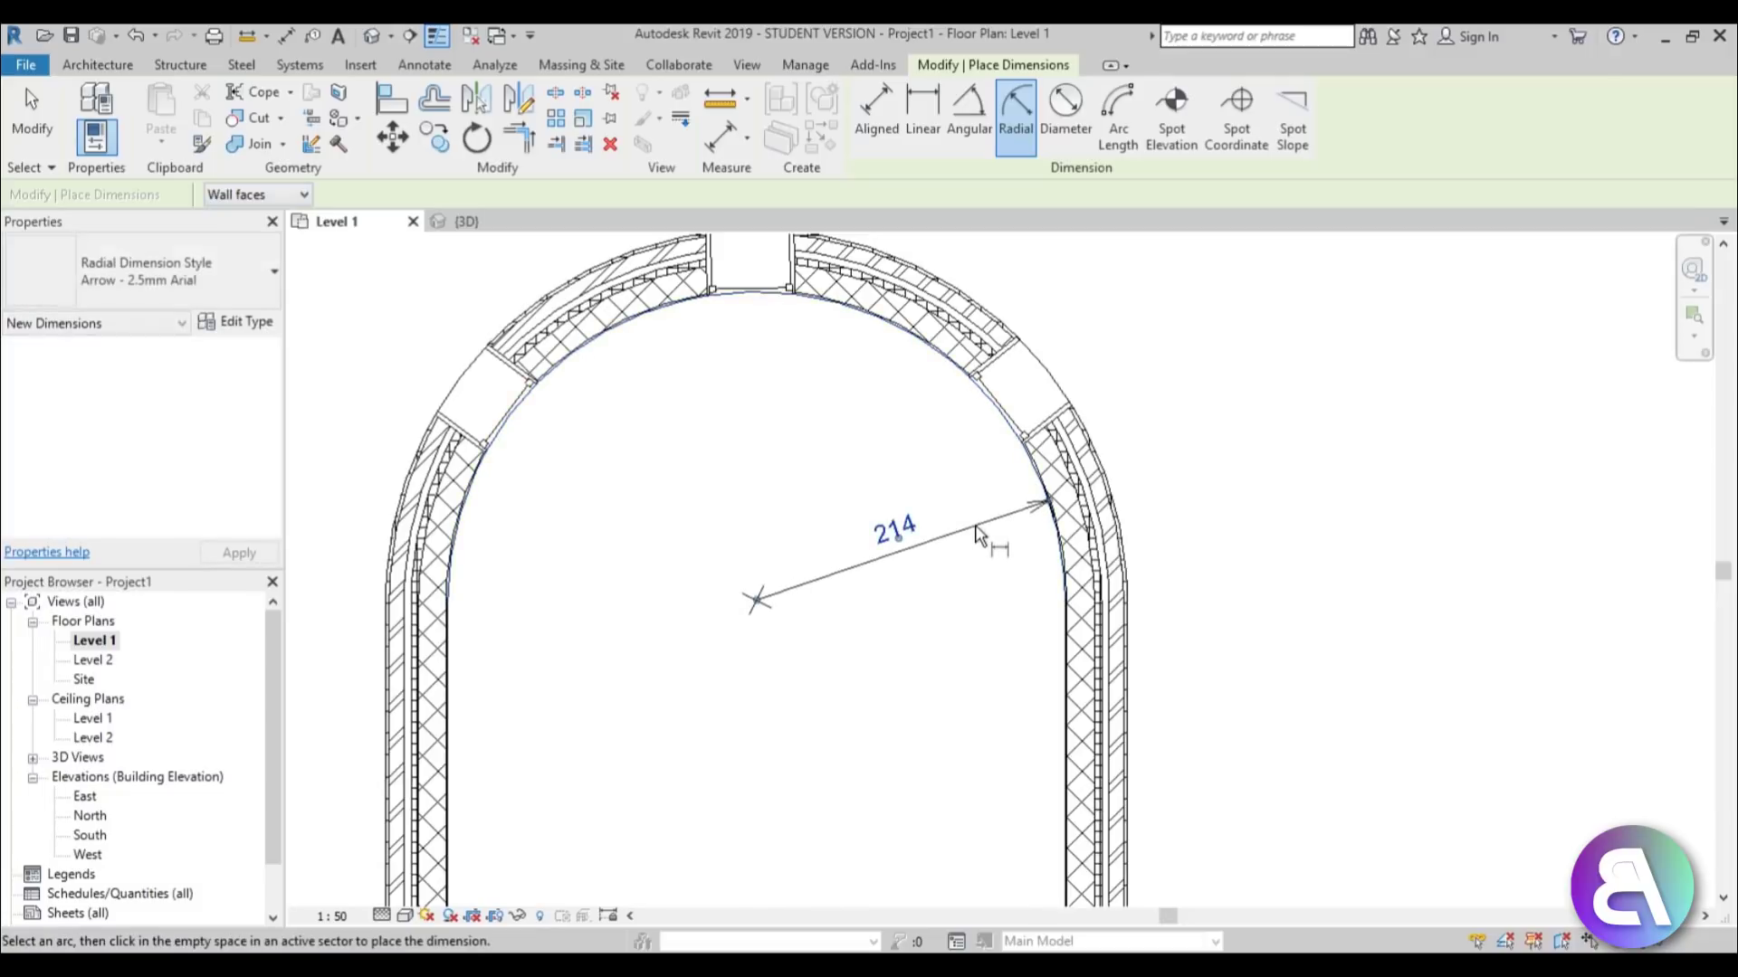
scroll(896, 582, up, 2)
scroll(896, 582, up, 1)
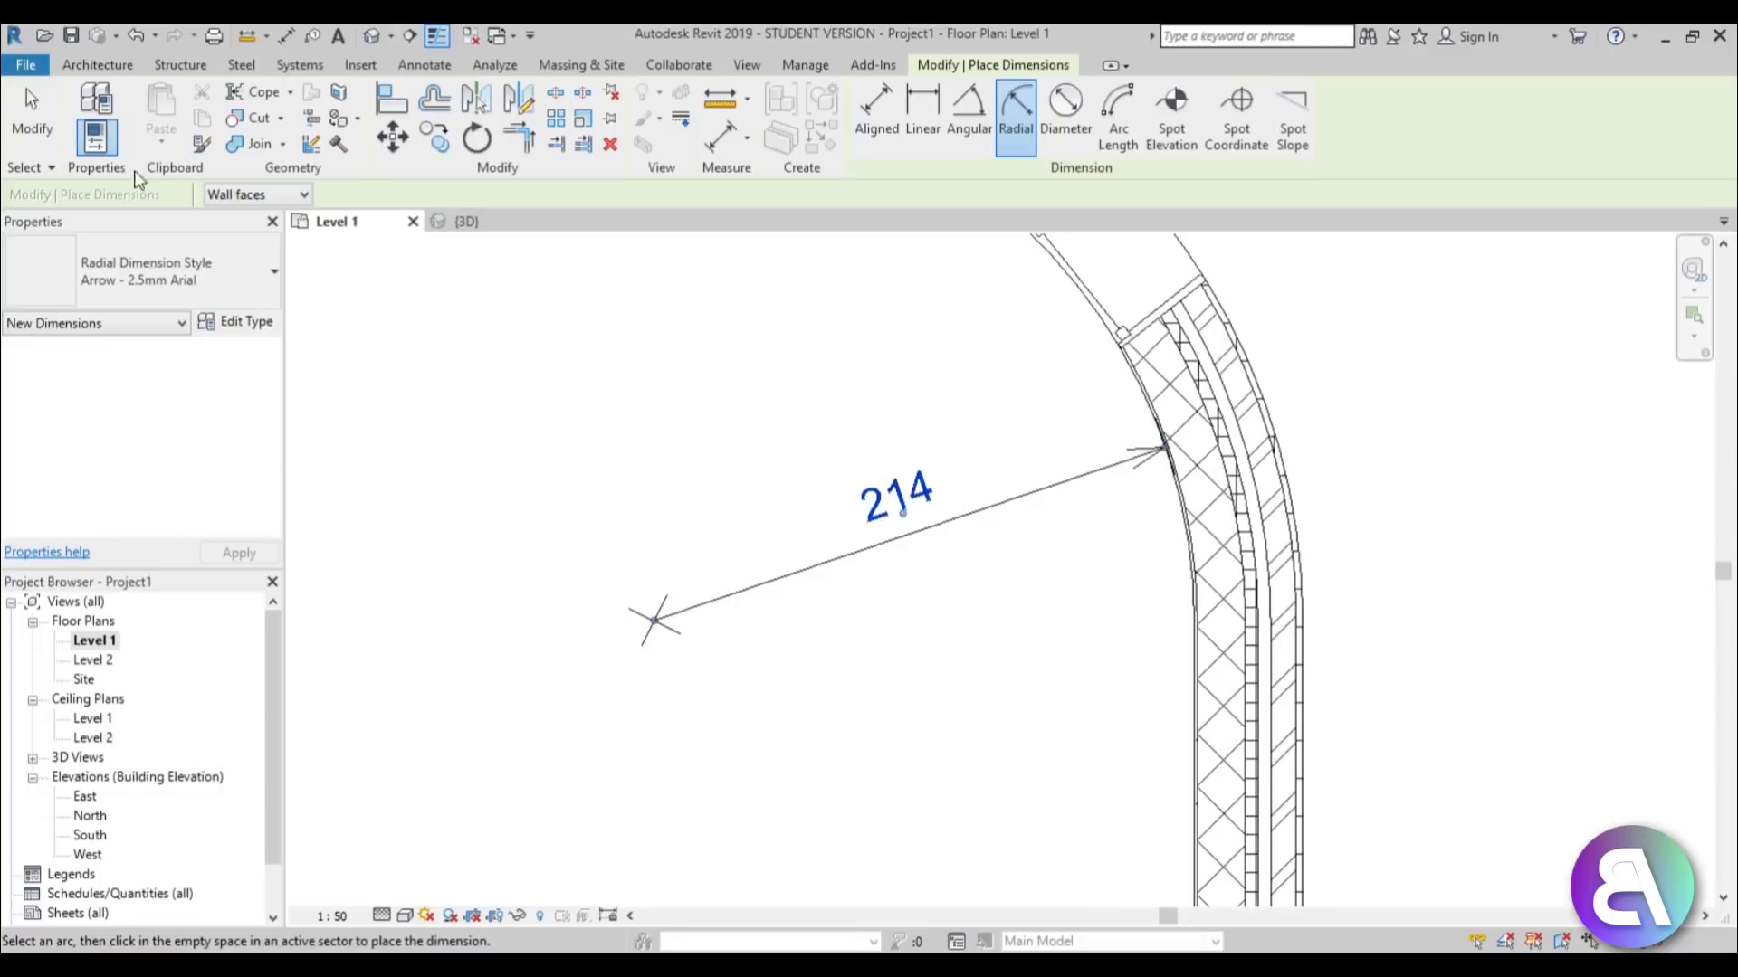
key(Escape)
key(Escape)
Select the 214 radius dimension to inspect it, then recentre the arch.
click(871, 555)
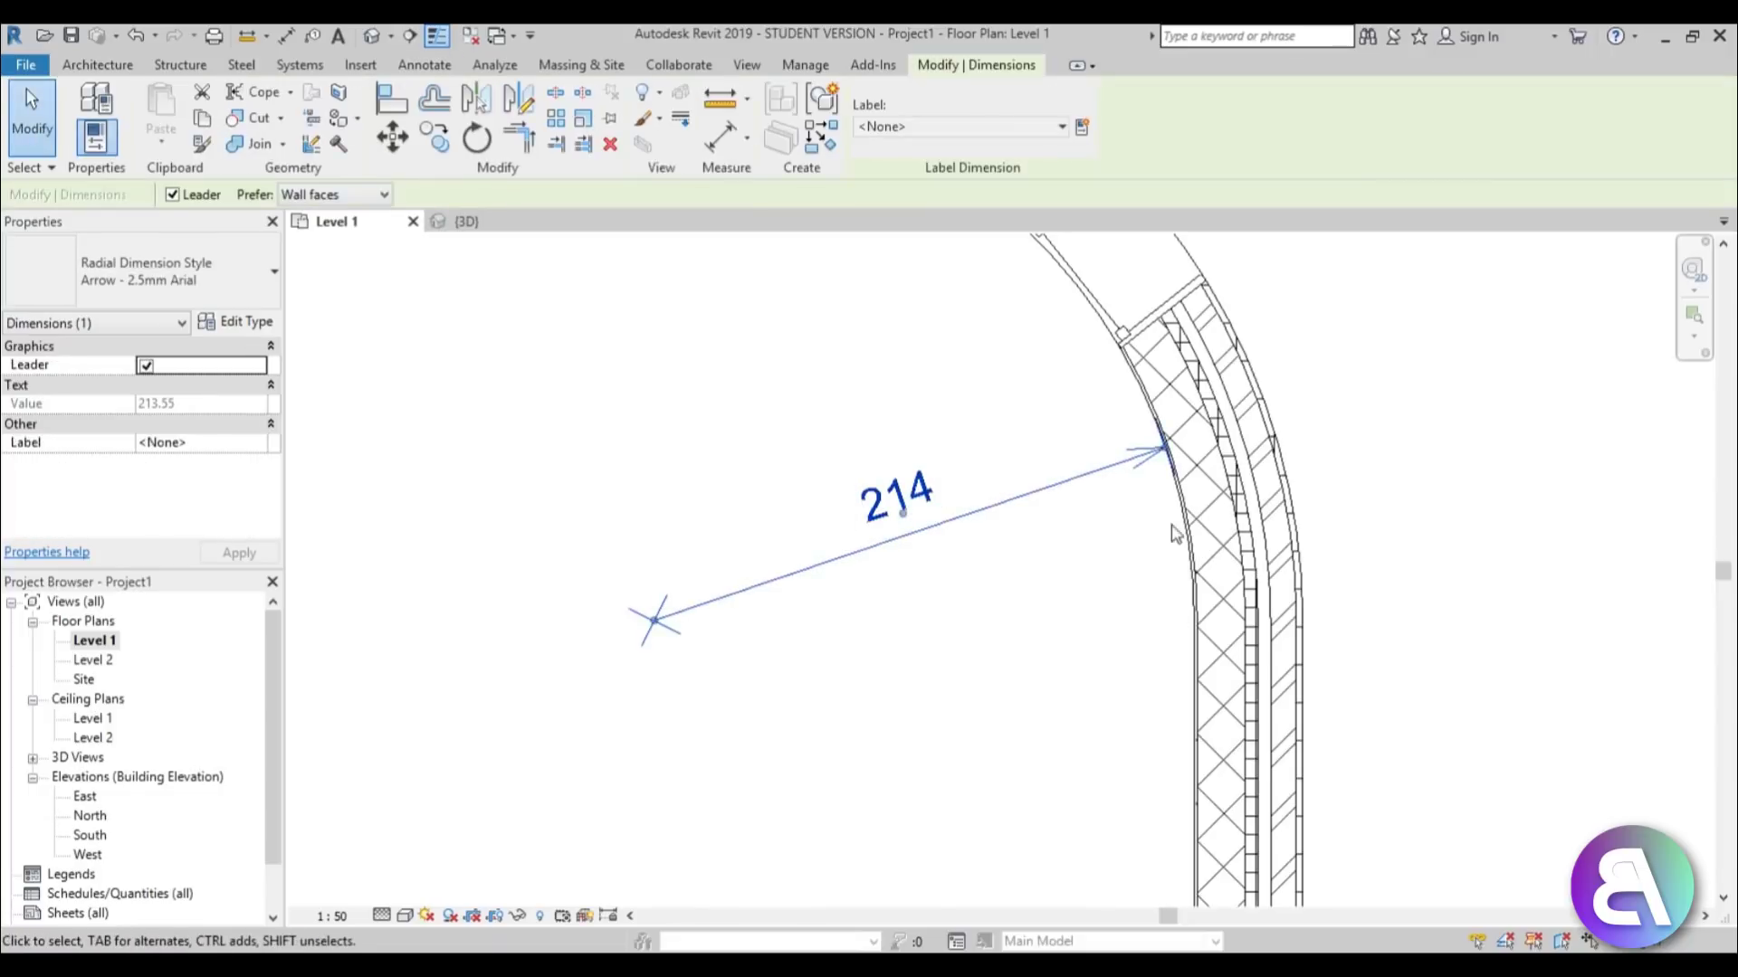
scroll(935, 609, down, 5)
scroll(1071, 640, up, 3)
scroll(1050, 572, down, 2)
key(Escape)
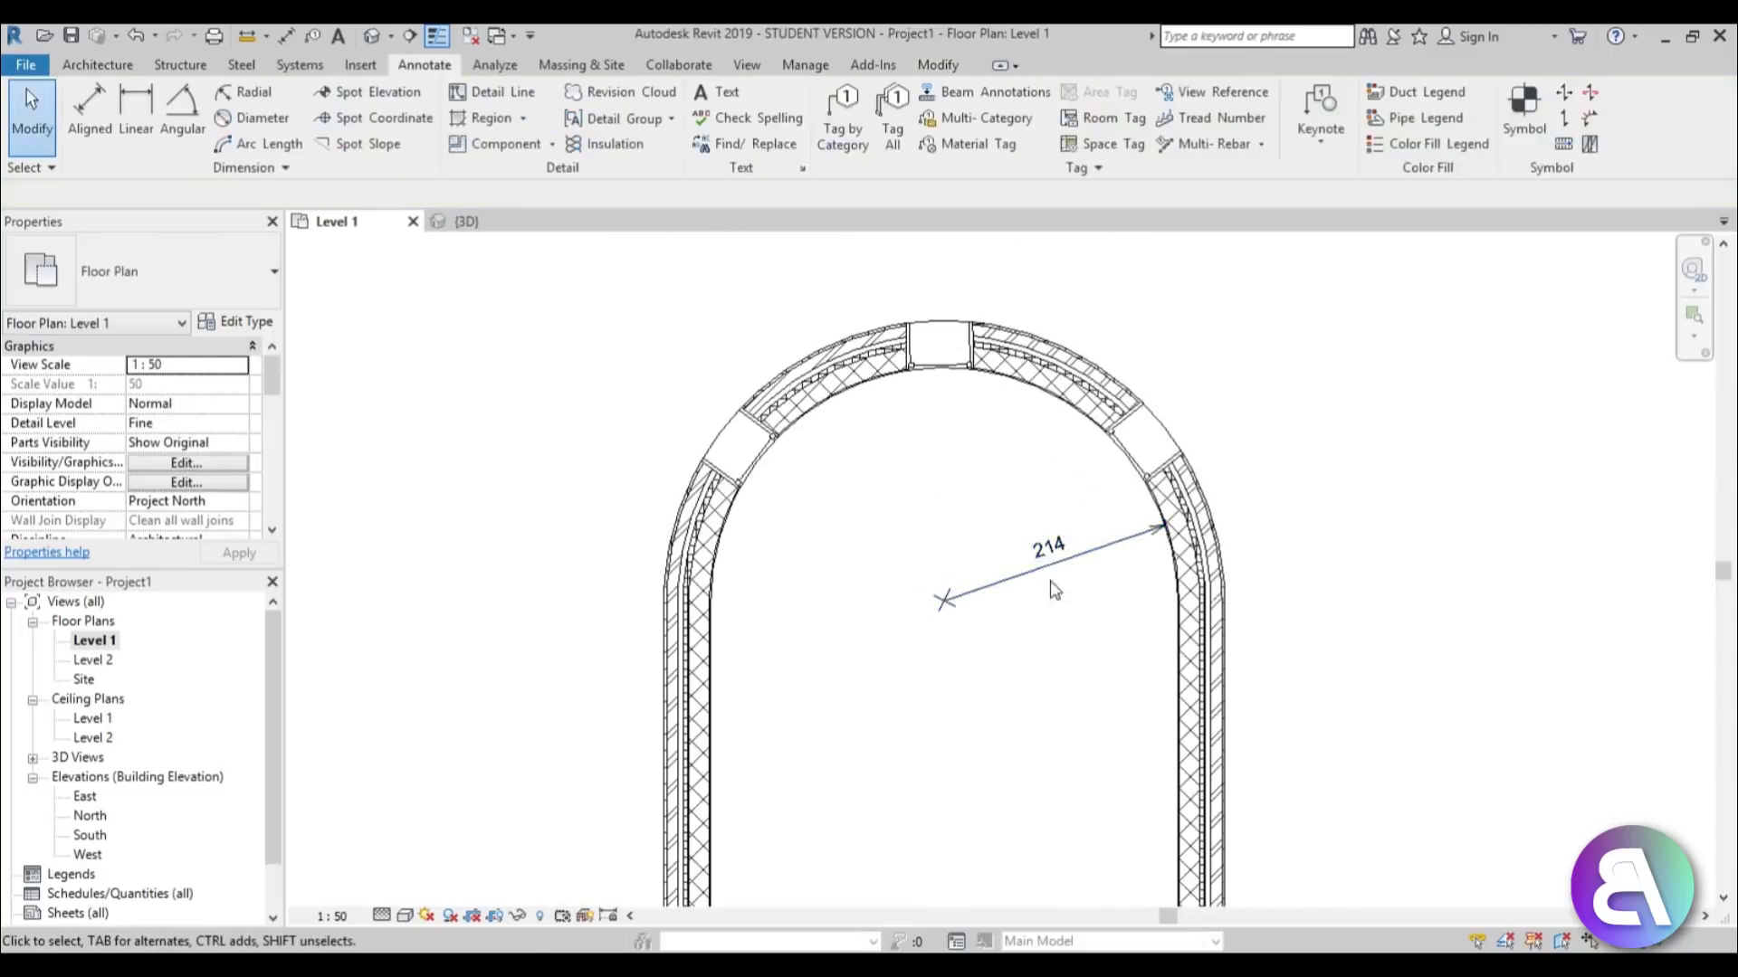
middle_drag(959, 600, 868, 591)
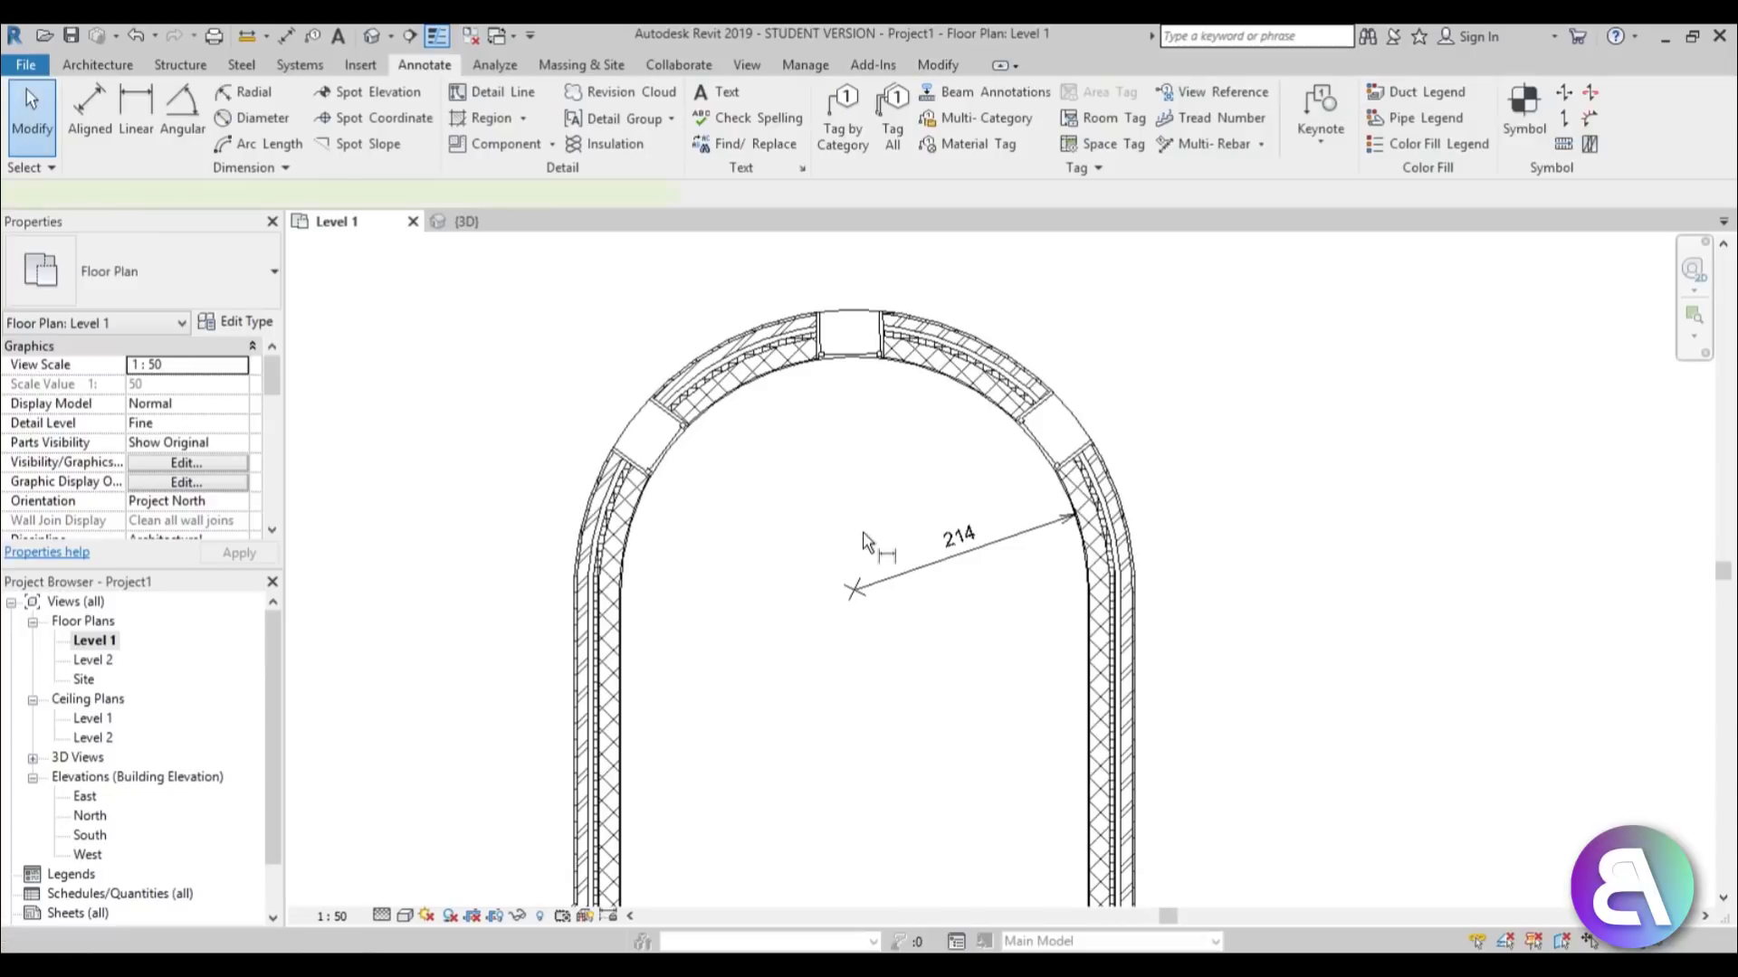
Place an arc-length dimension on the arched wall face, split at the top window: 234 and 235.
key(i)
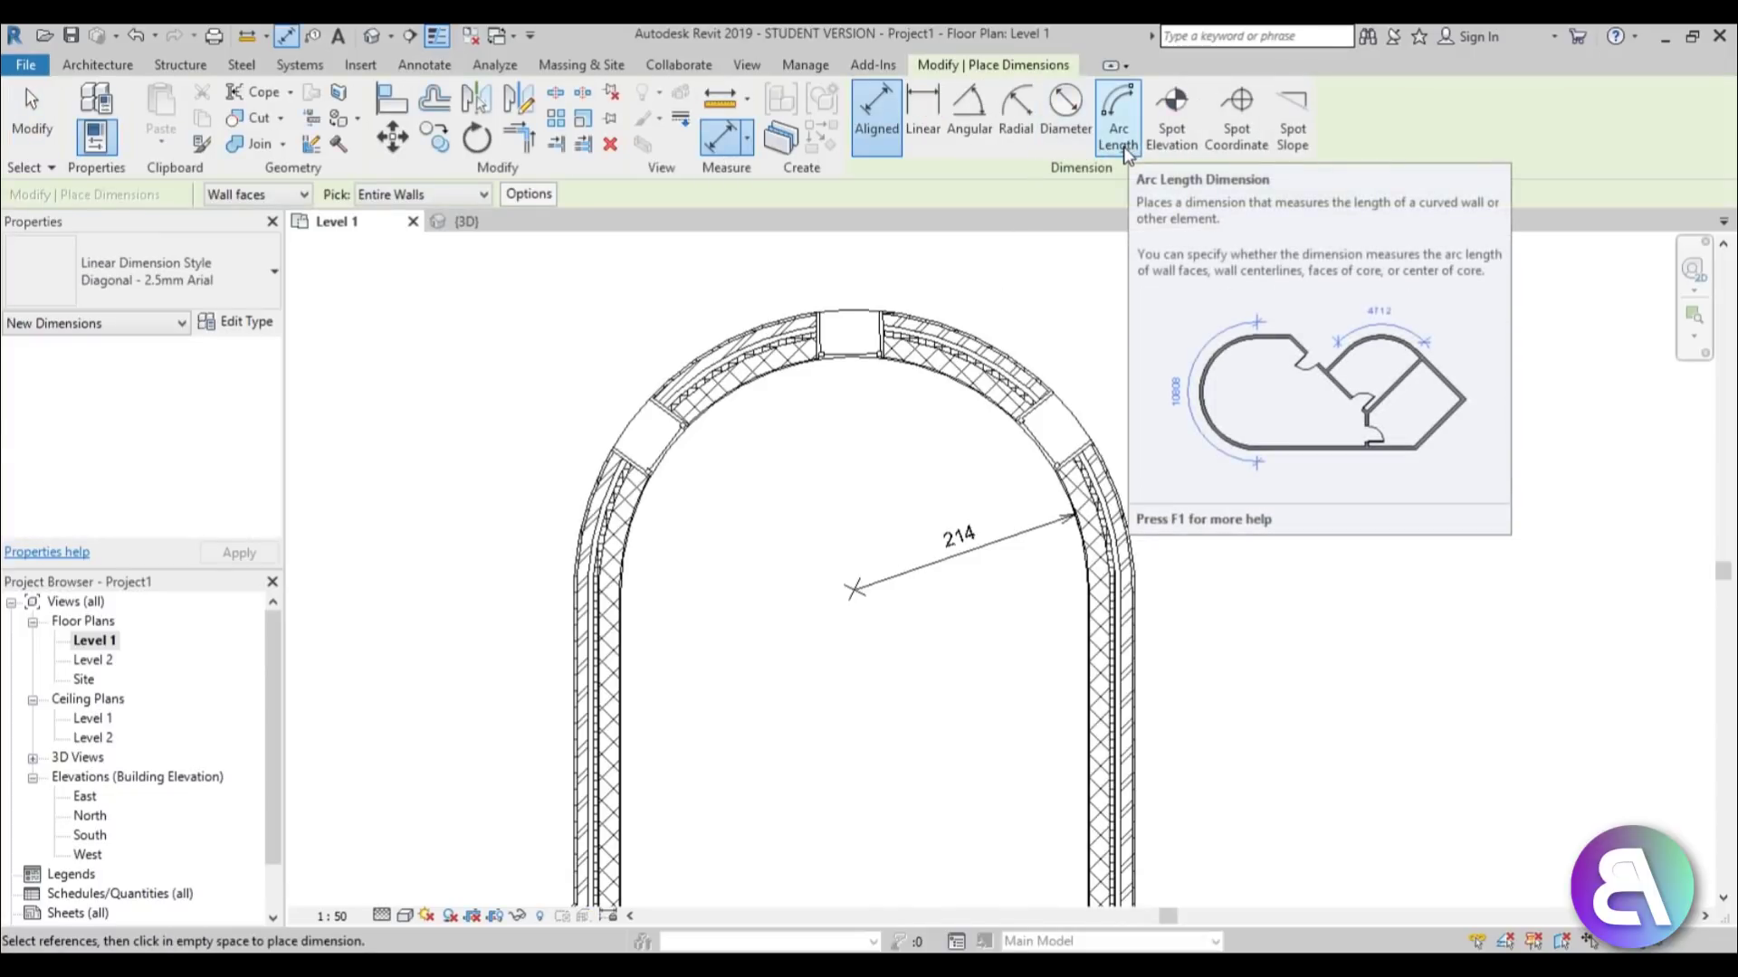
click(1120, 136)
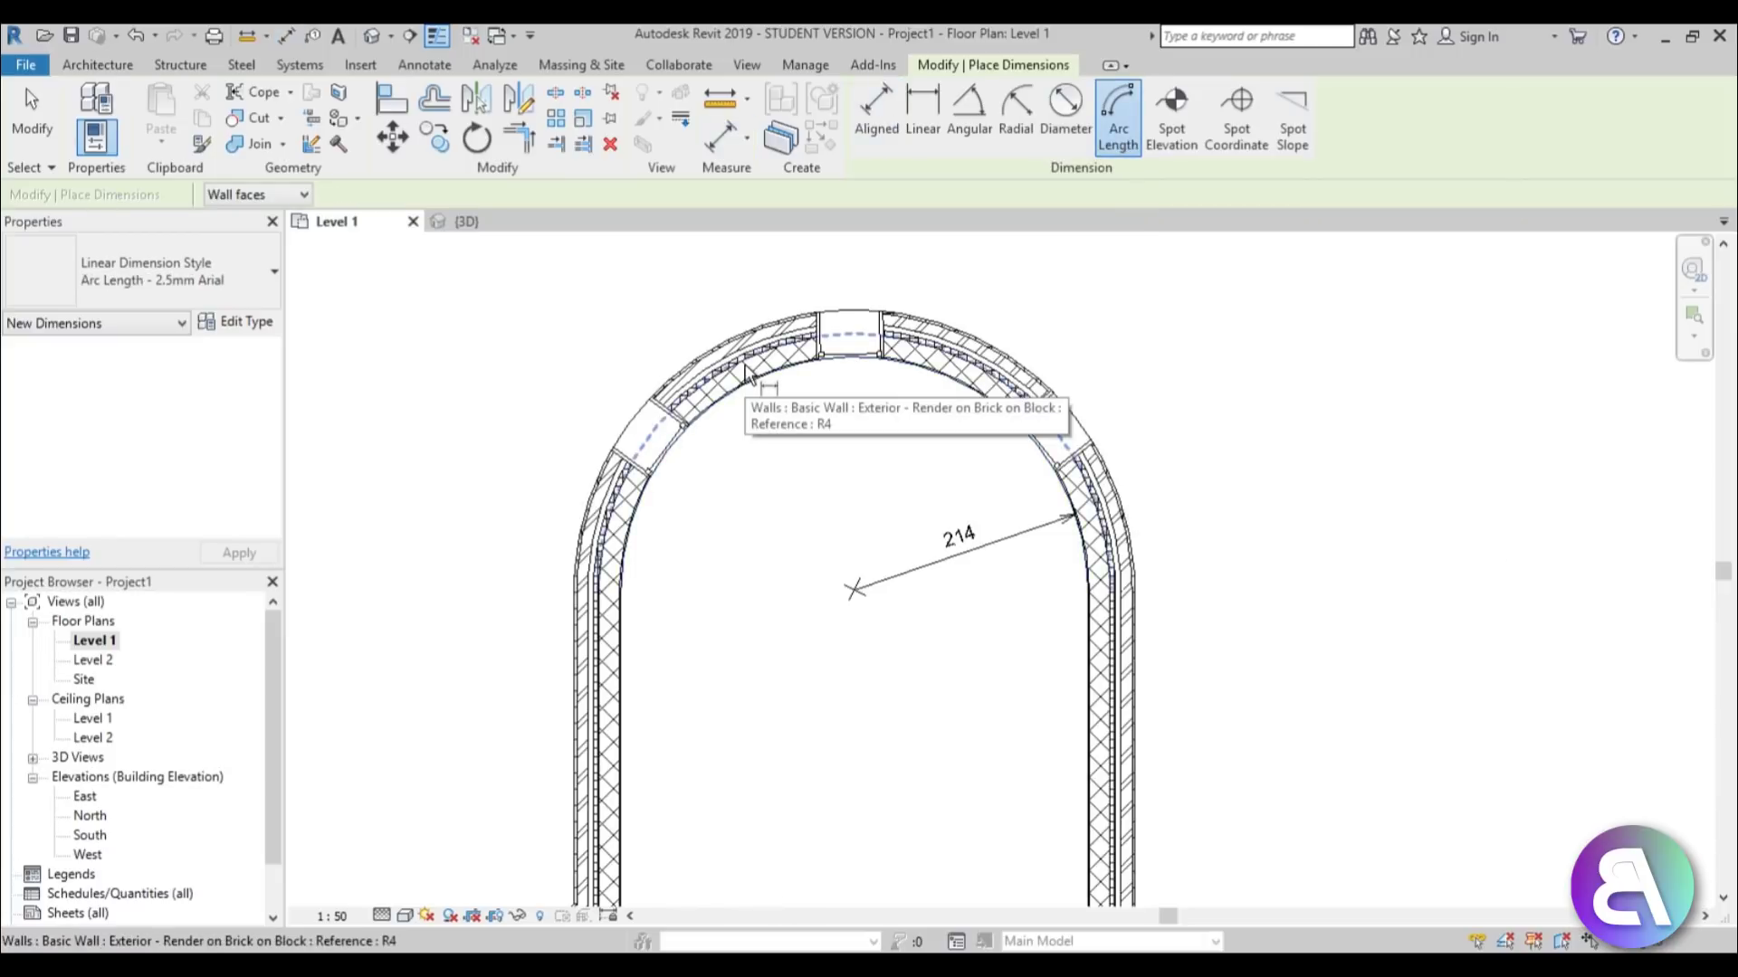
click(279, 196)
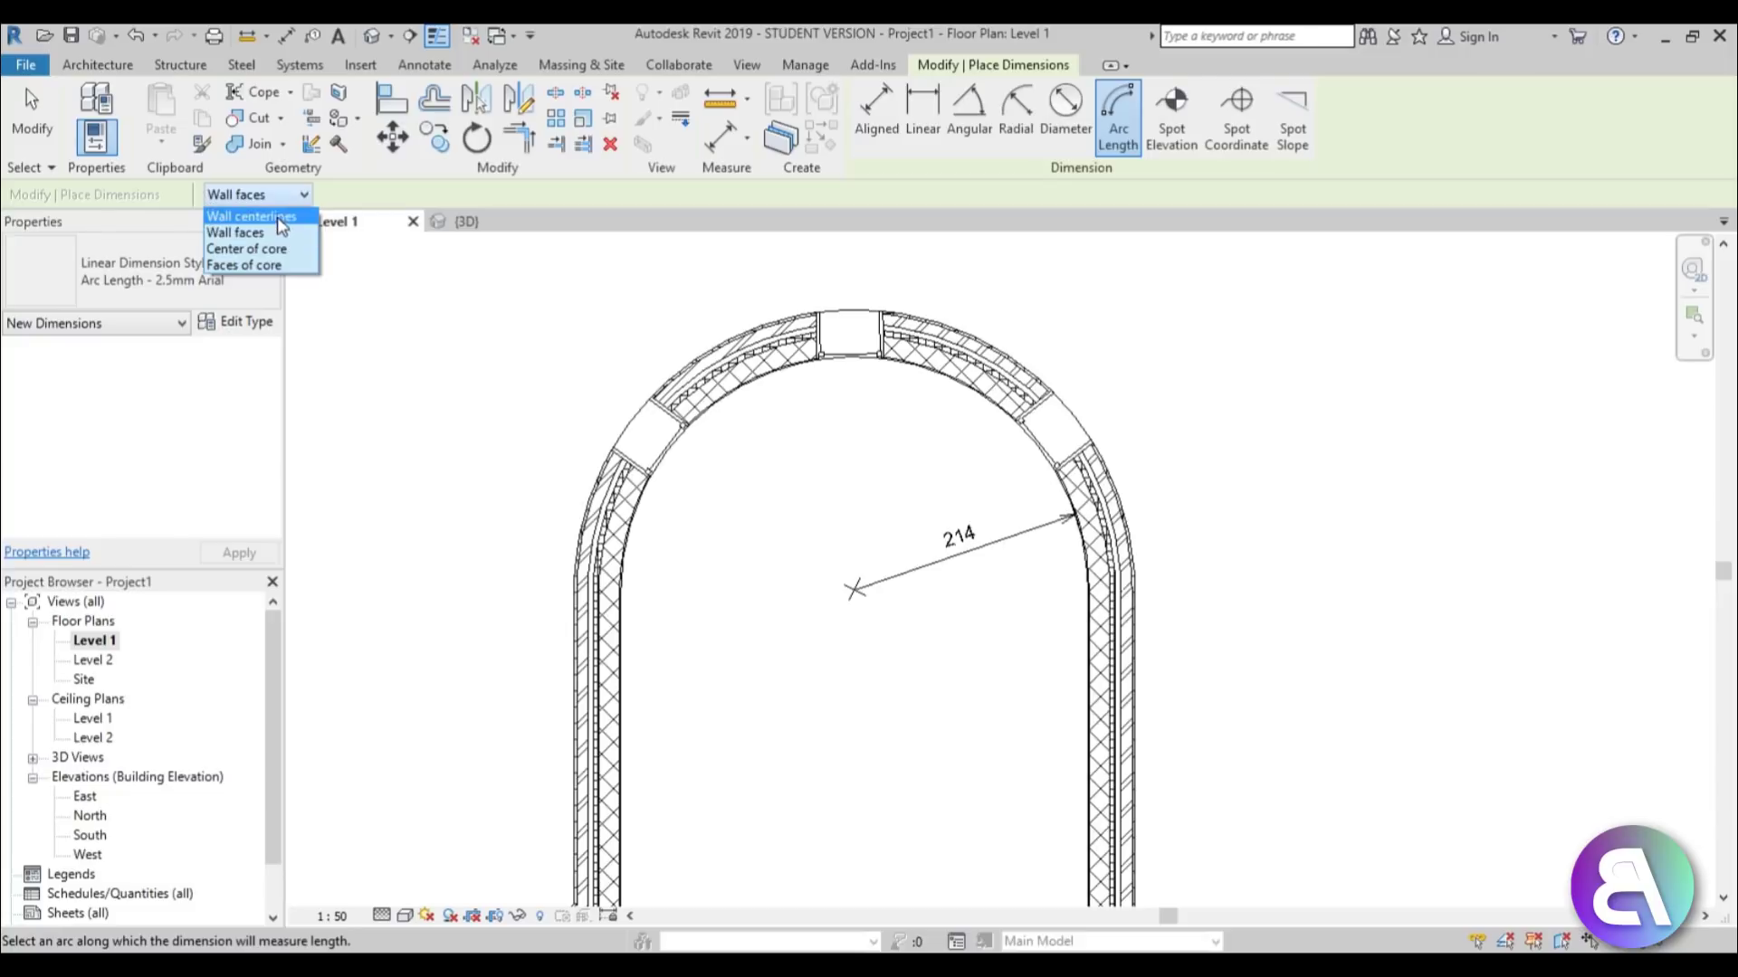
click(269, 232)
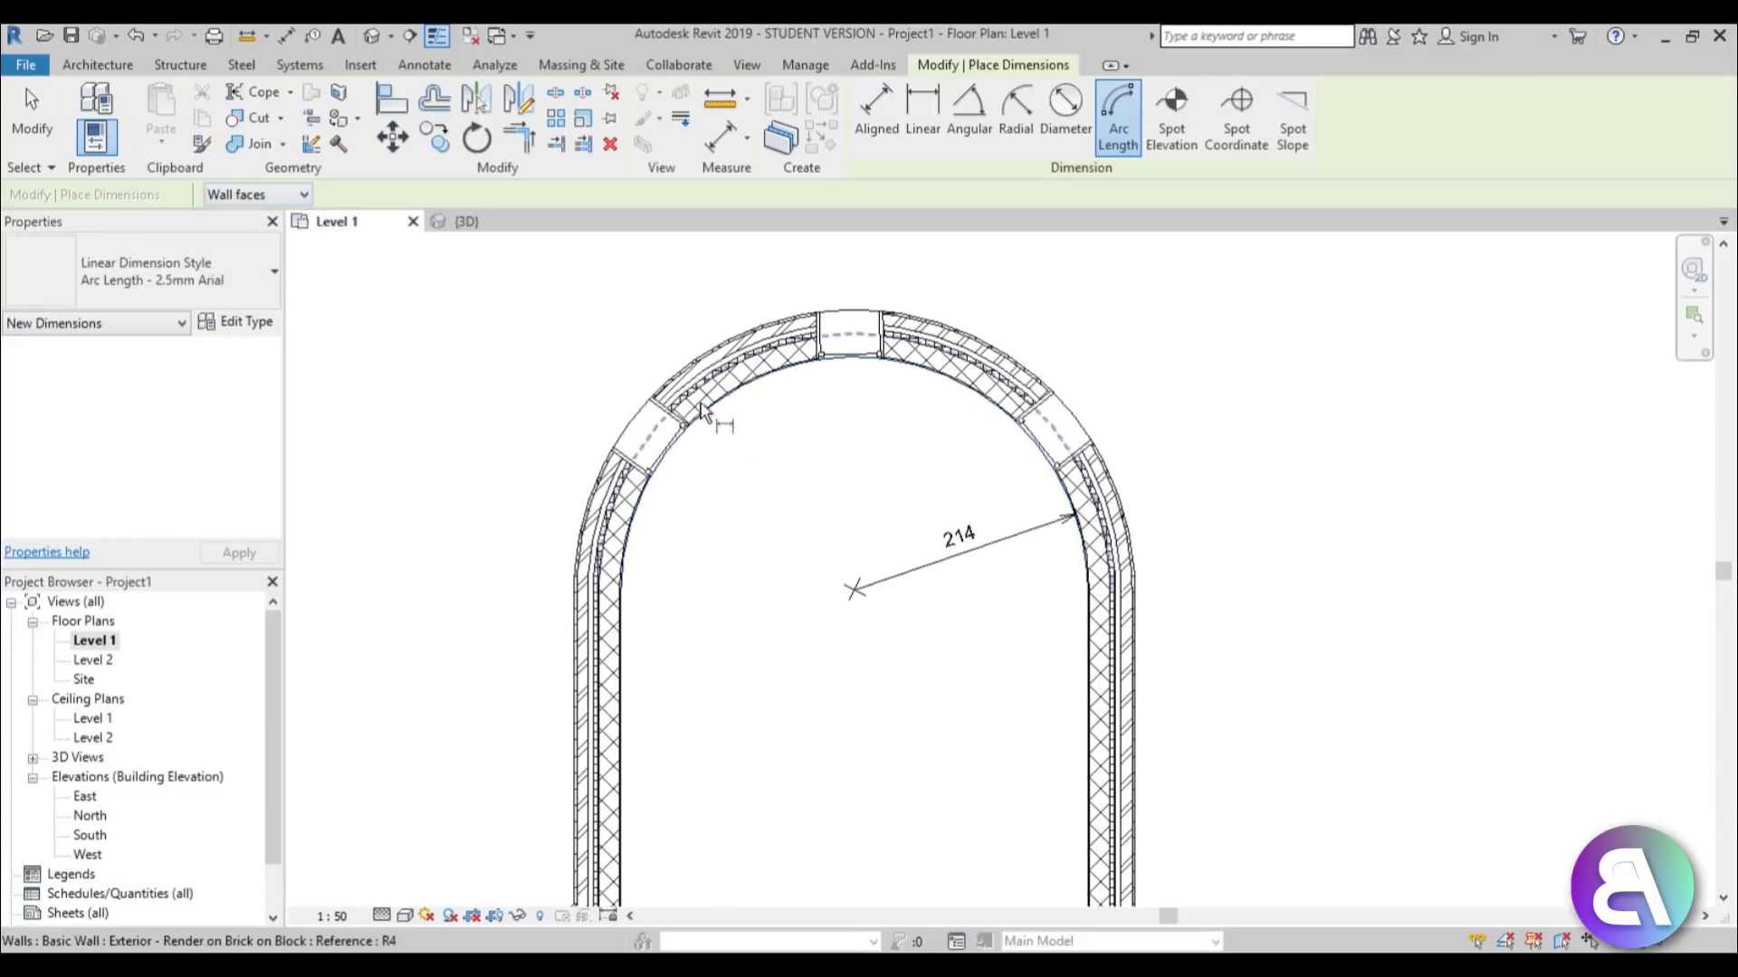
click(654, 369)
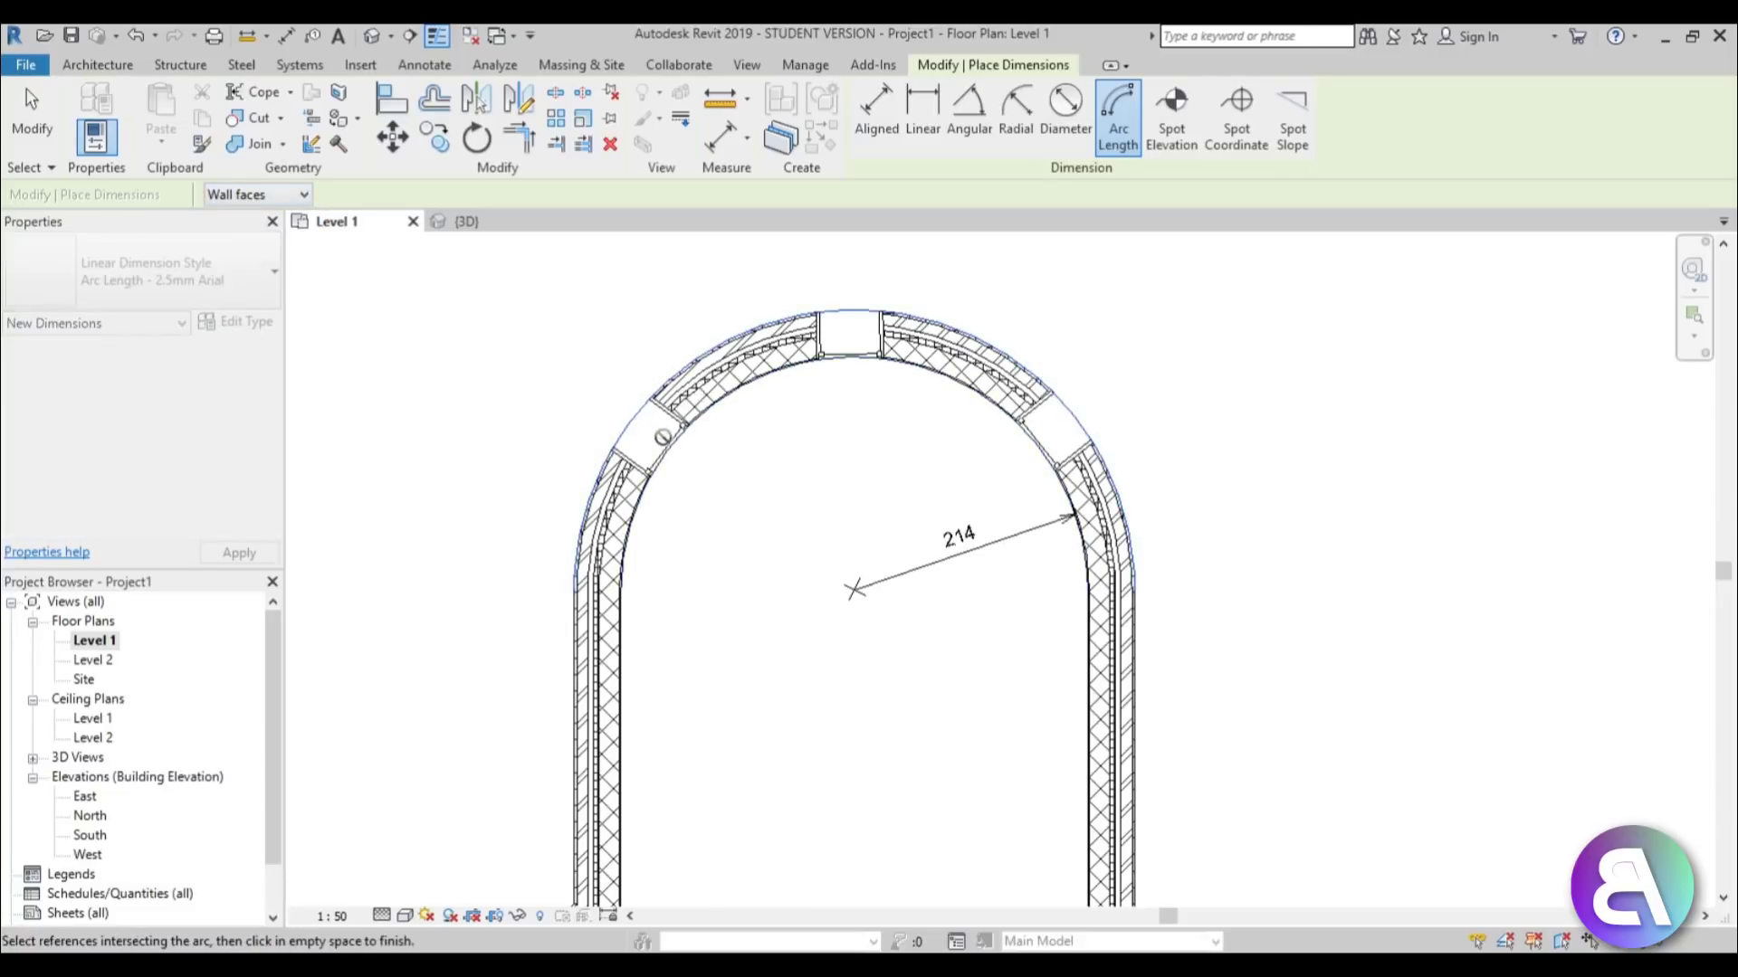
click(852, 343)
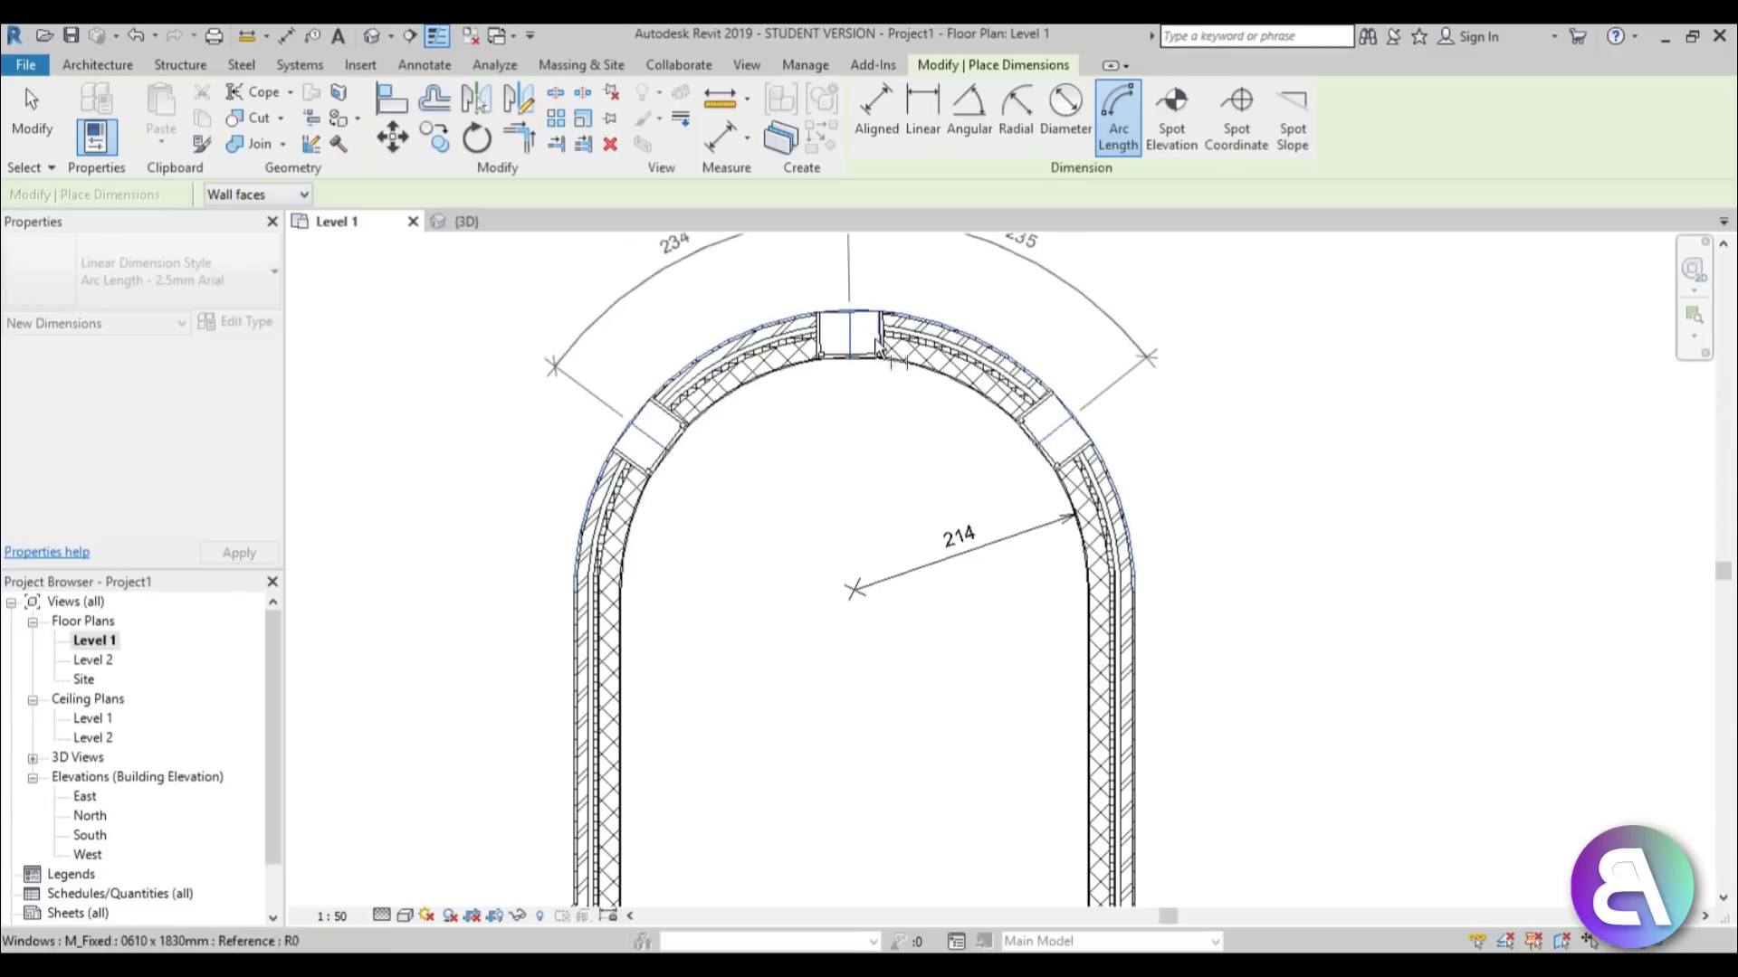
scroll(778, 552, down, 2)
scroll(778, 552, up, 4)
click(772, 557)
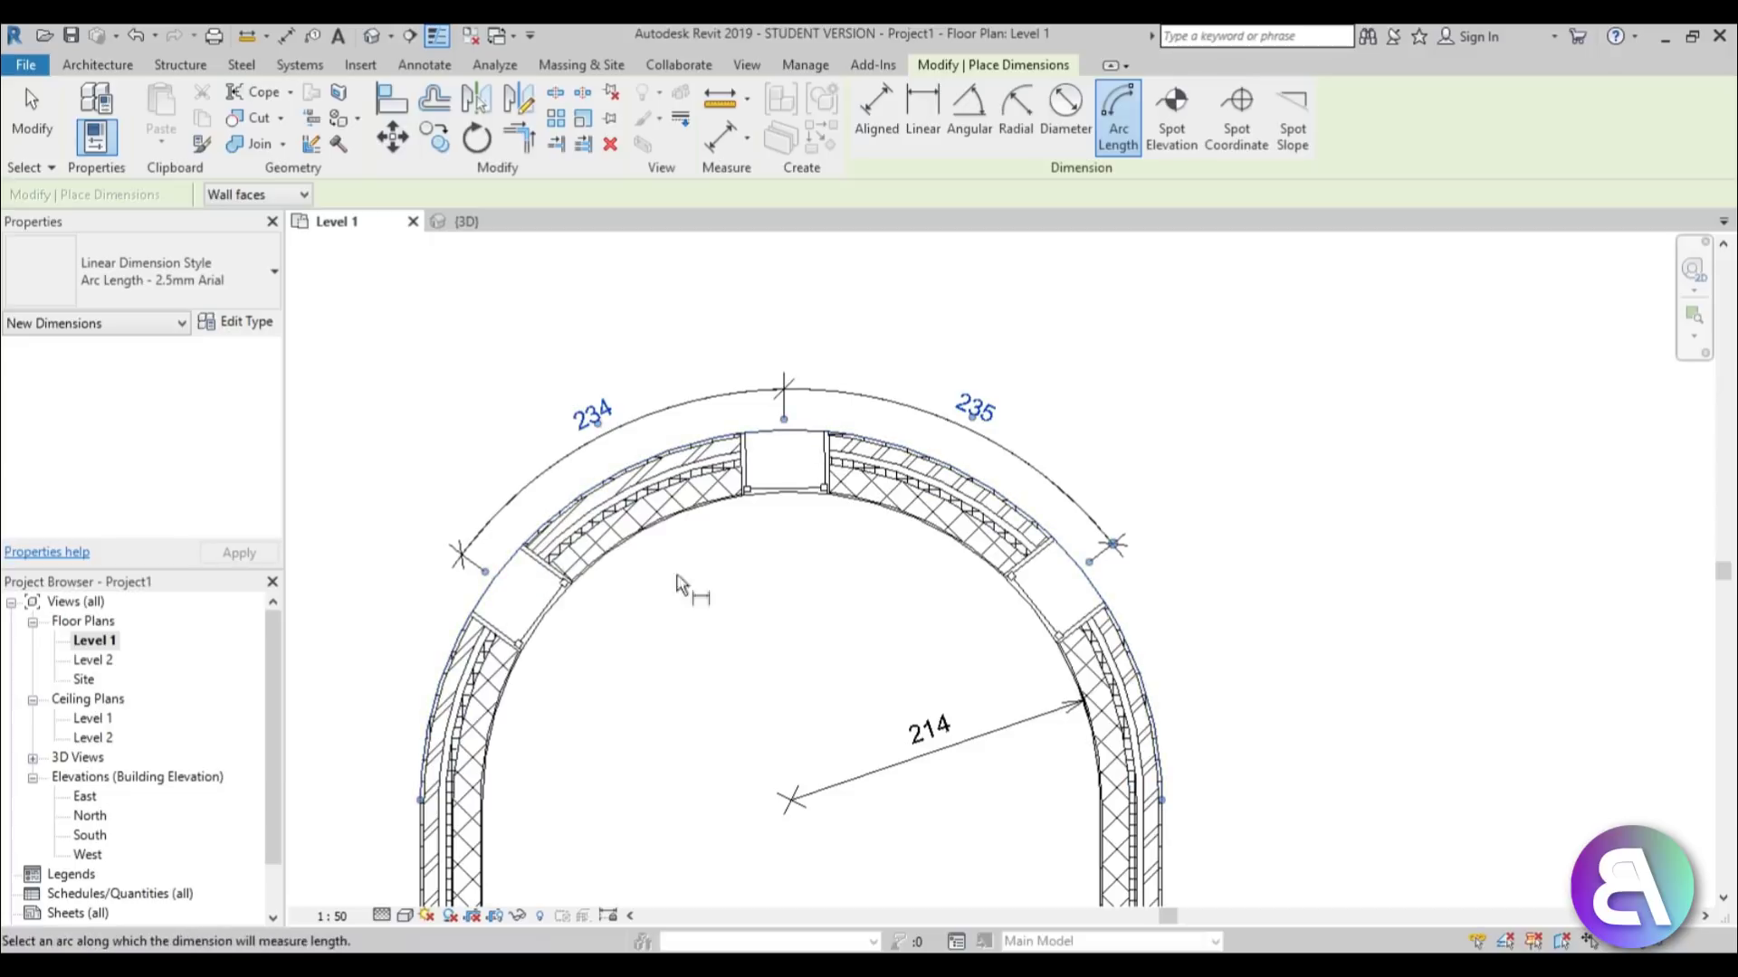
scroll(699, 469, down, 1)
scroll(699, 469, down, 1)
key(Escape)
key(Escape)
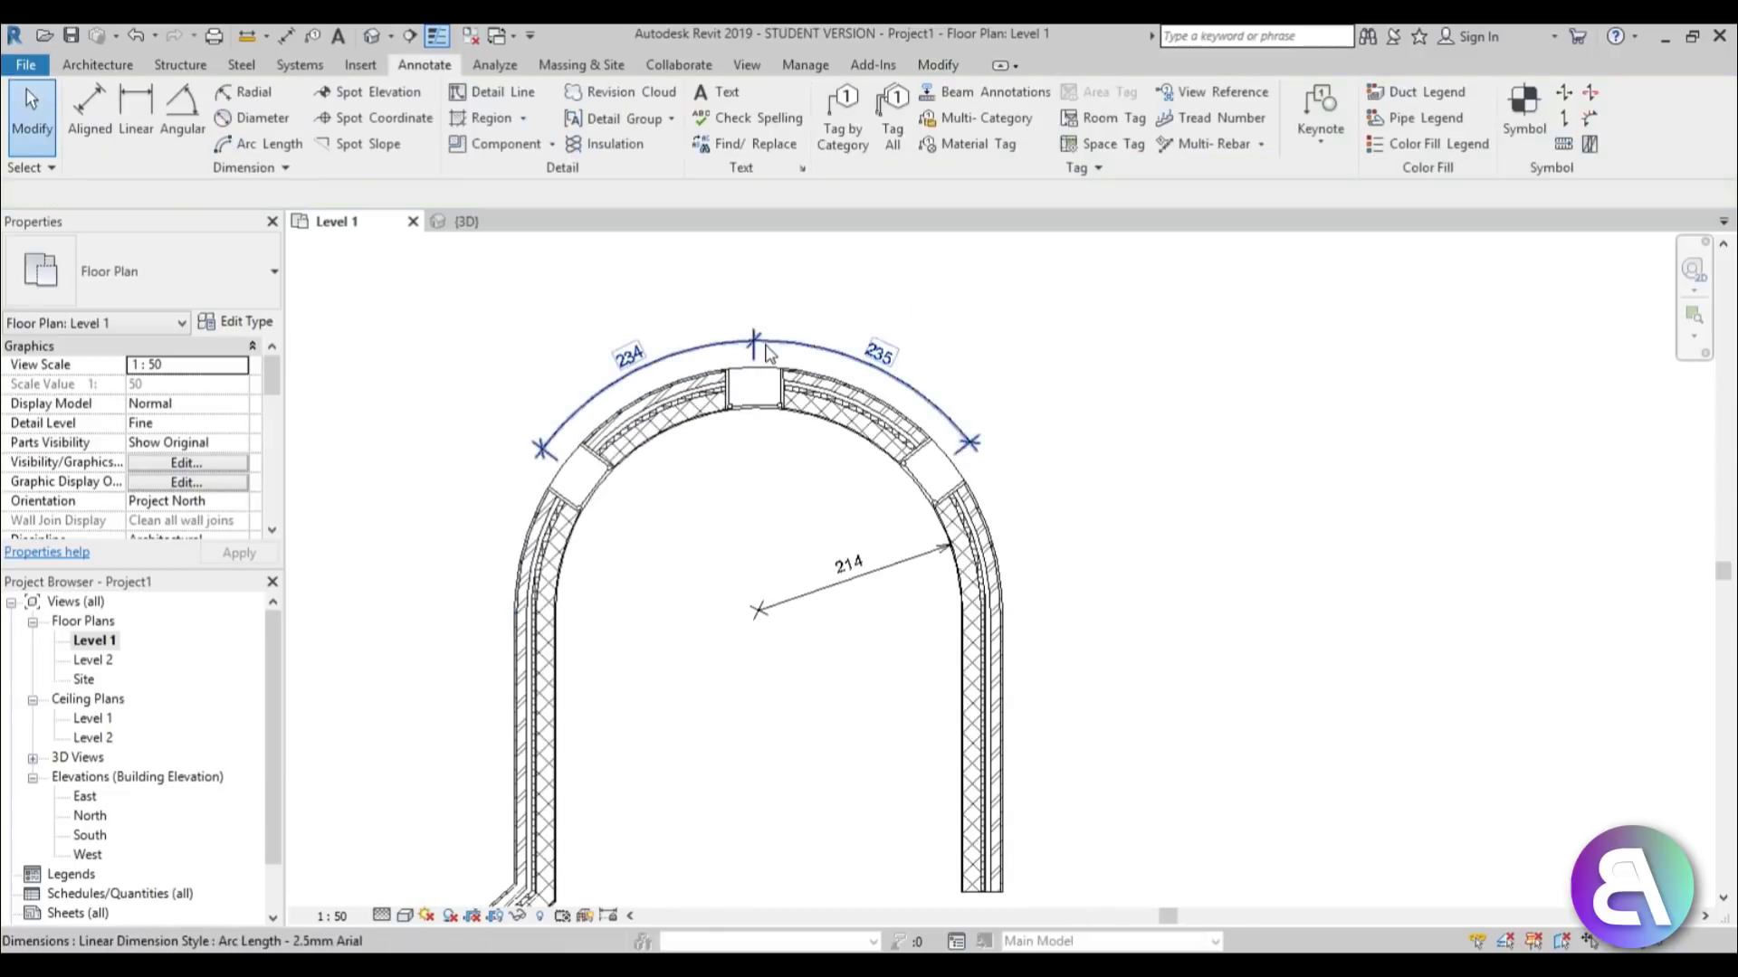
Cancel the dimension tool and bring the stair into view.
key(i)
scroll(900, 310, down, 2)
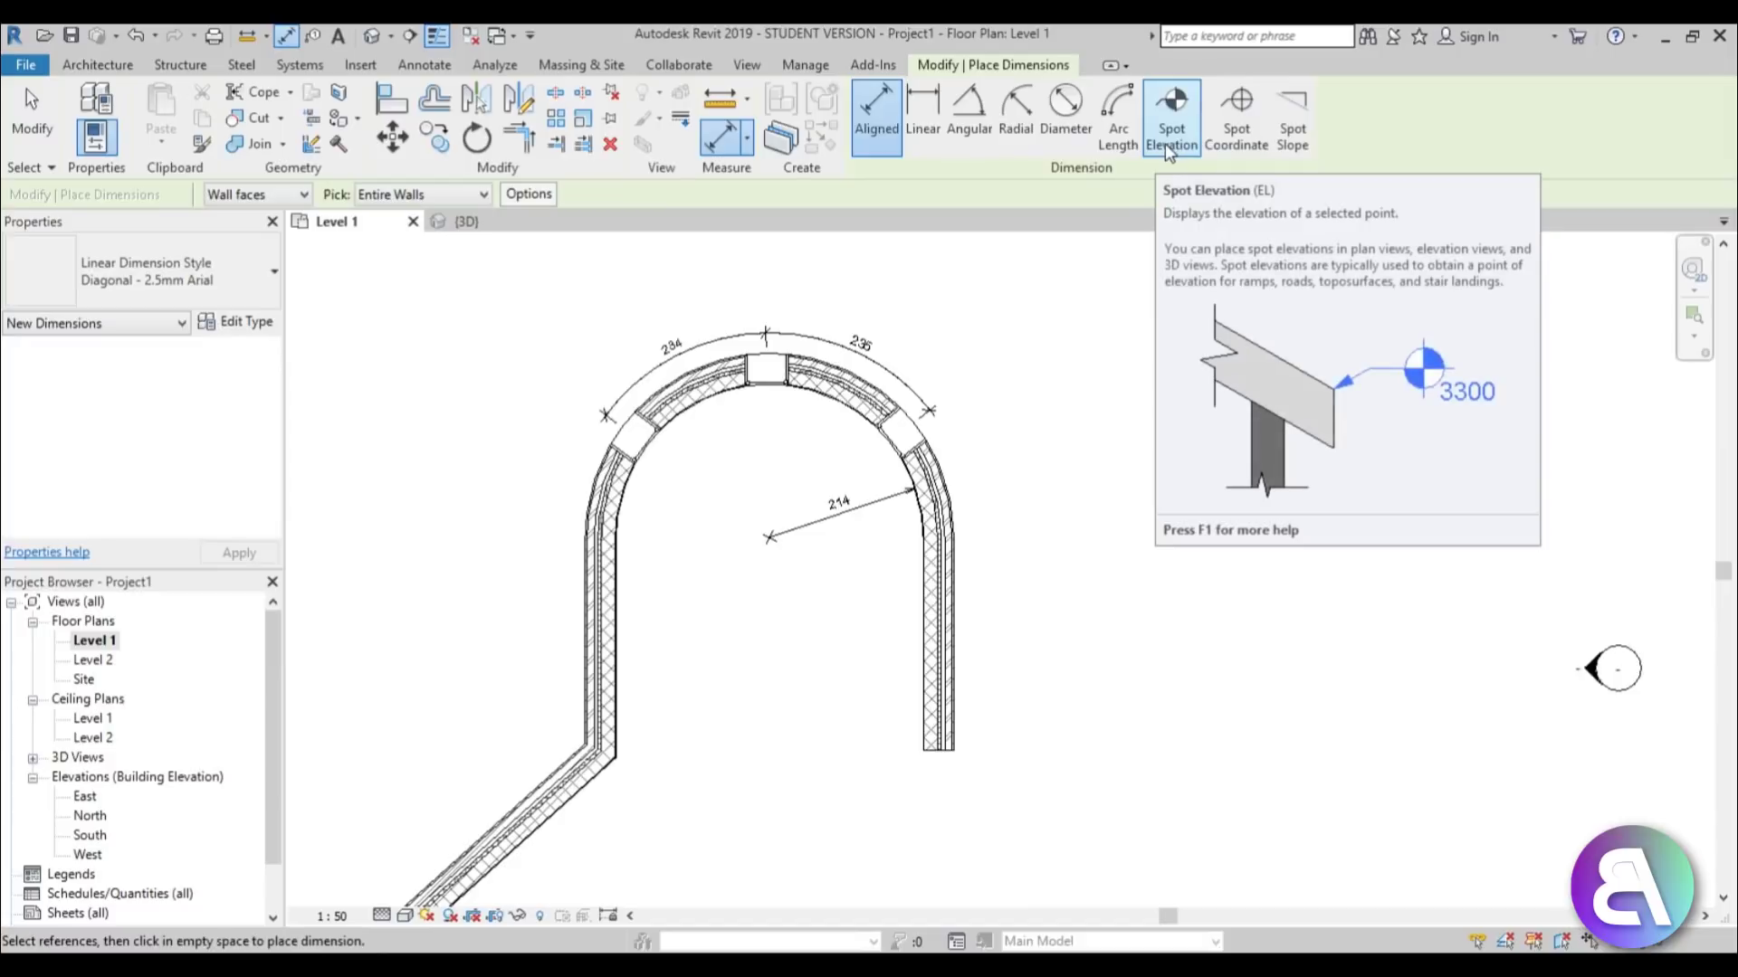
key(Escape)
key(Escape)
scroll(982, 403, down, 2)
scroll(1205, 292, up, 1)
middle_drag(830, 365, 808, 426)
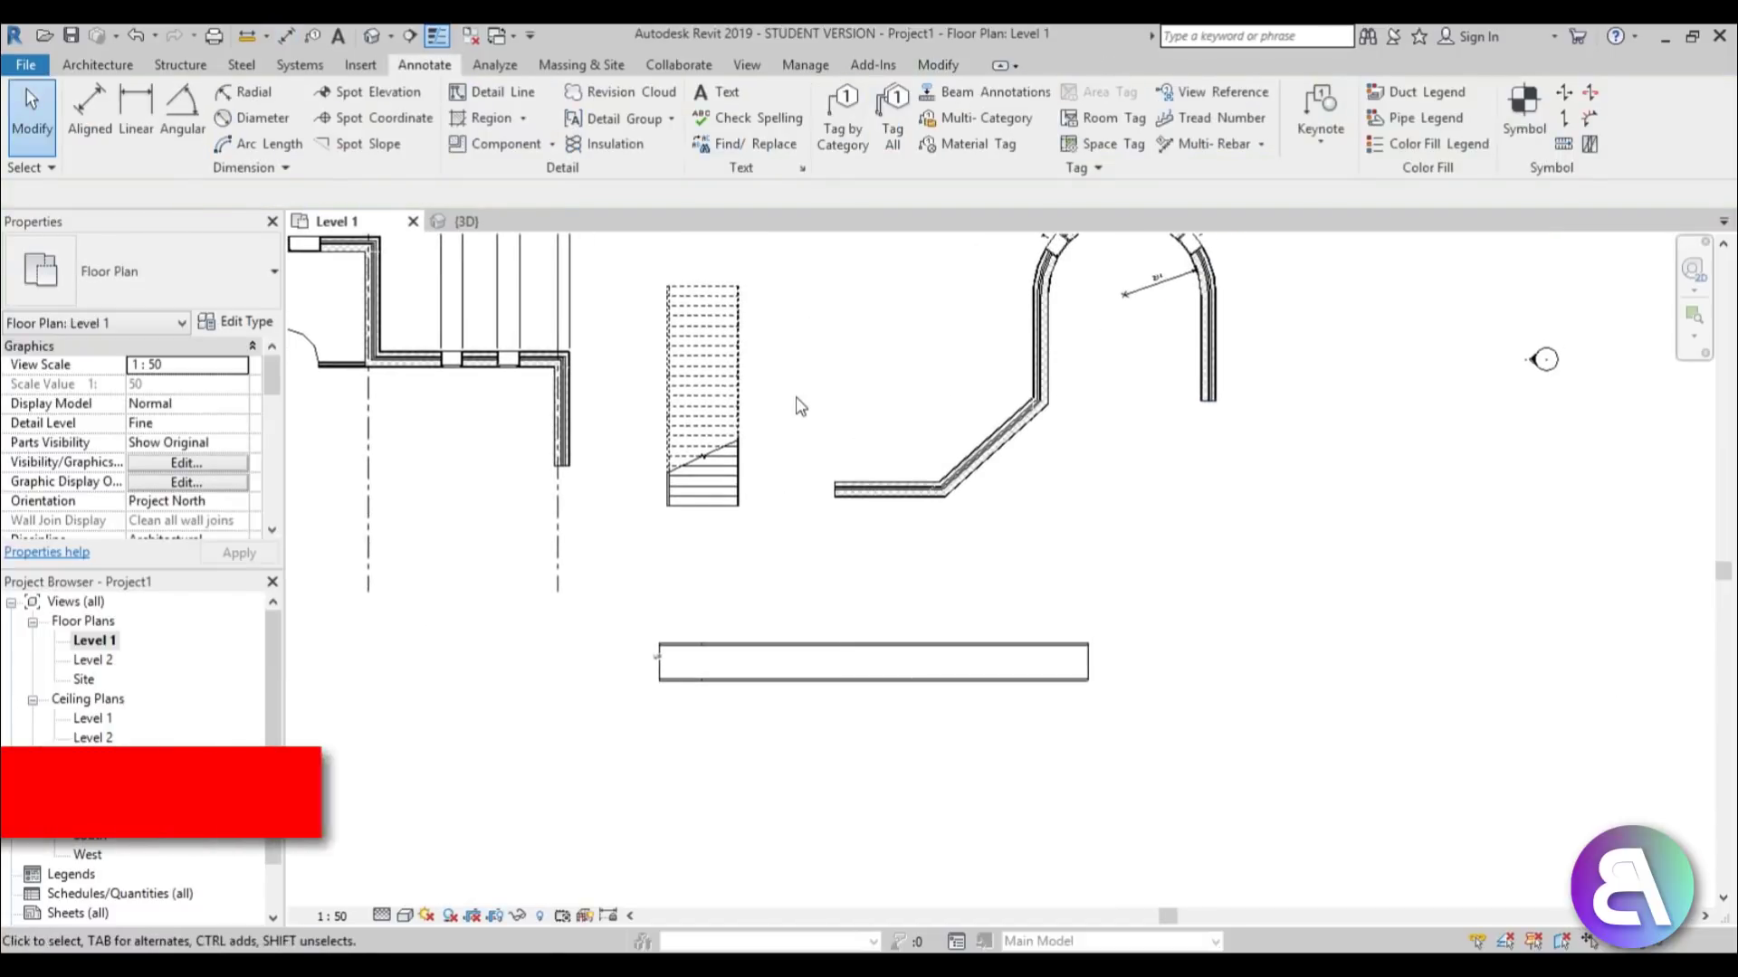
Place spot elevations 17, 35 and 52 at three stair points, each tagged to the right.
key(e)
key(l)
scroll(725, 534, up, 3)
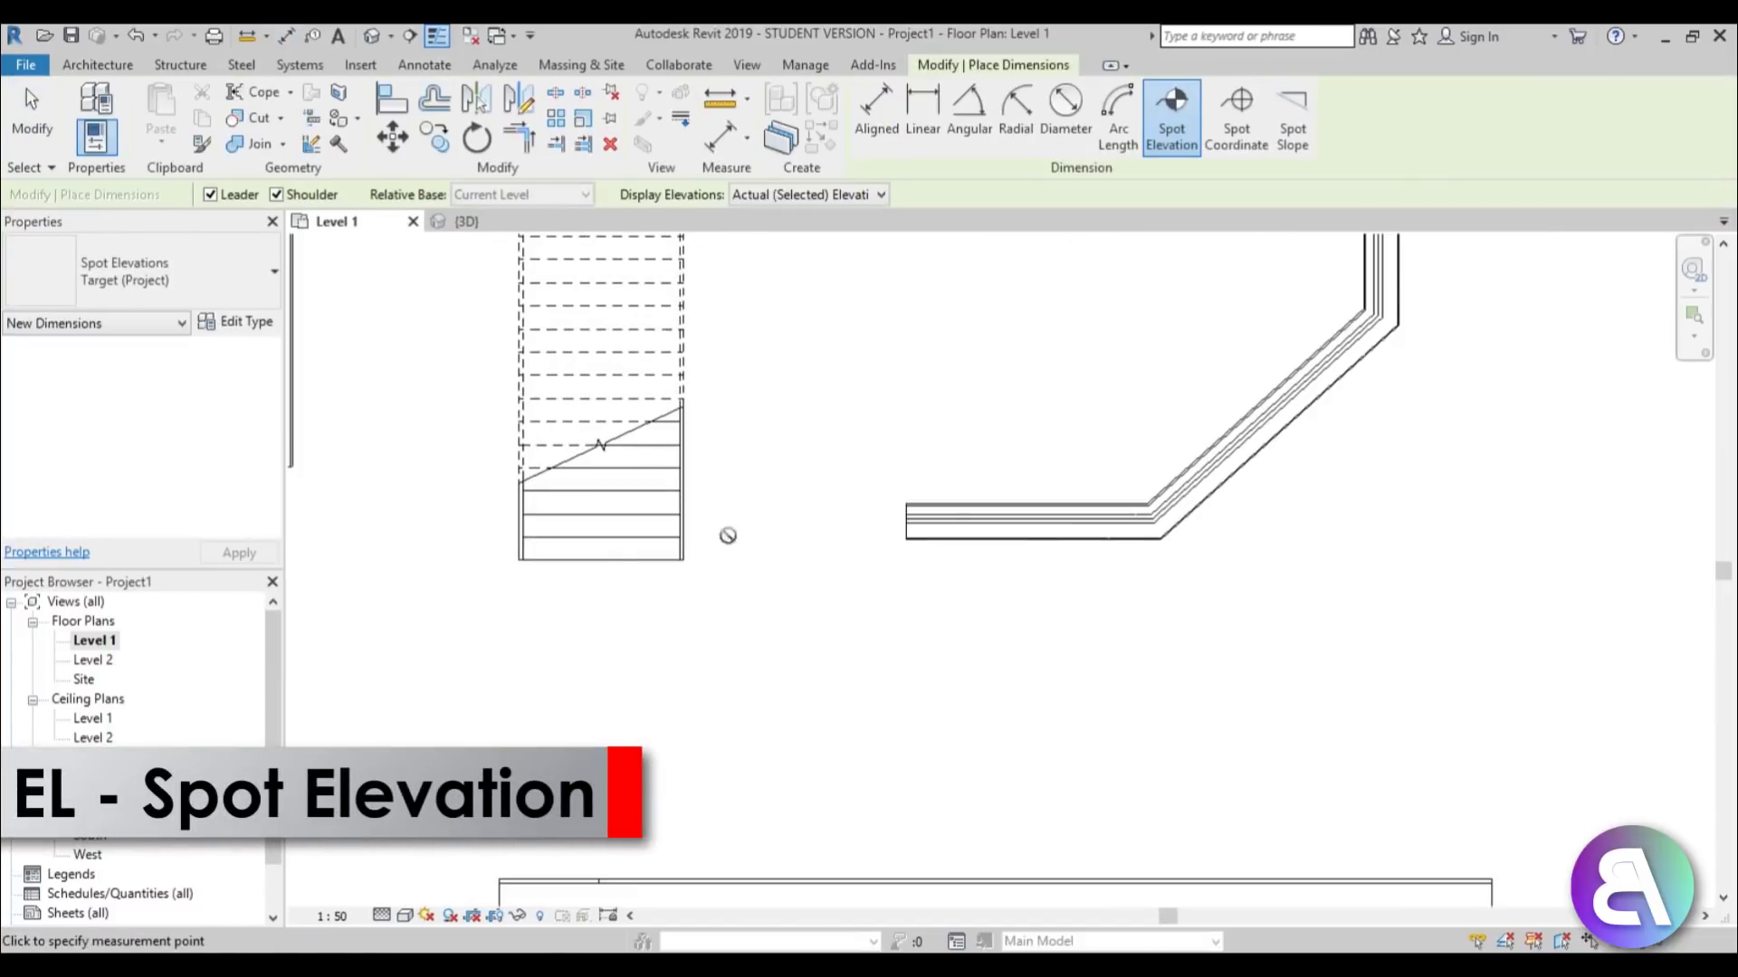
scroll(625, 554, up, 2)
click(627, 551)
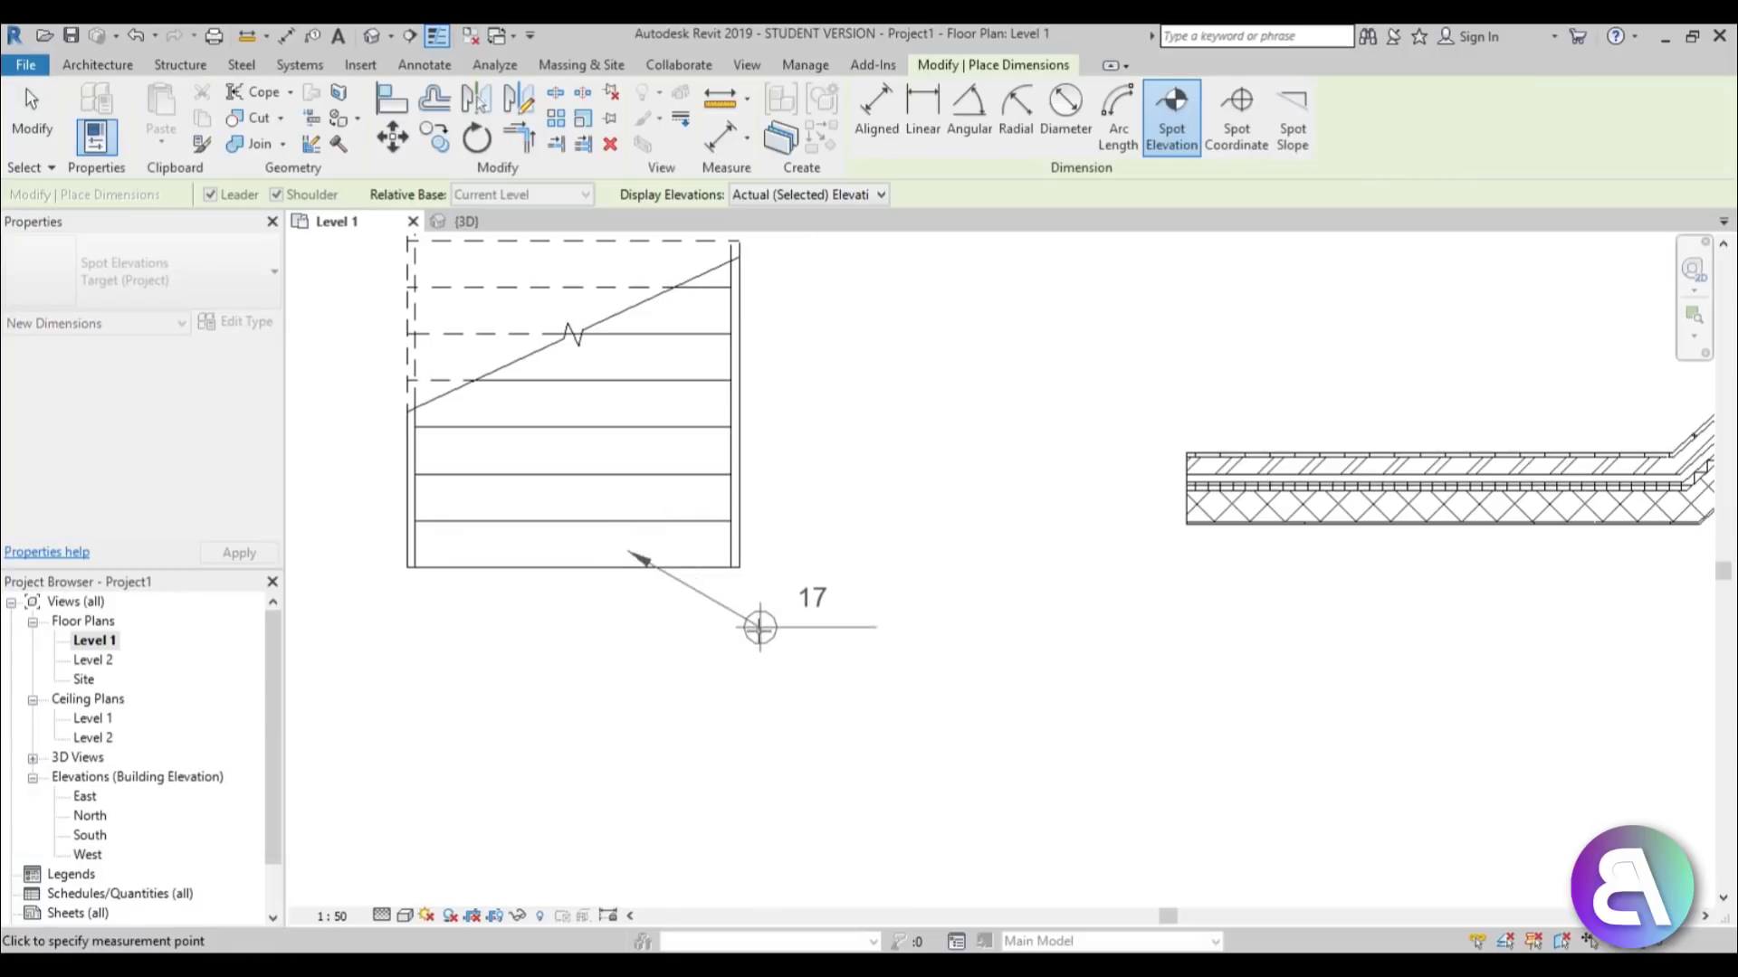
click(880, 626)
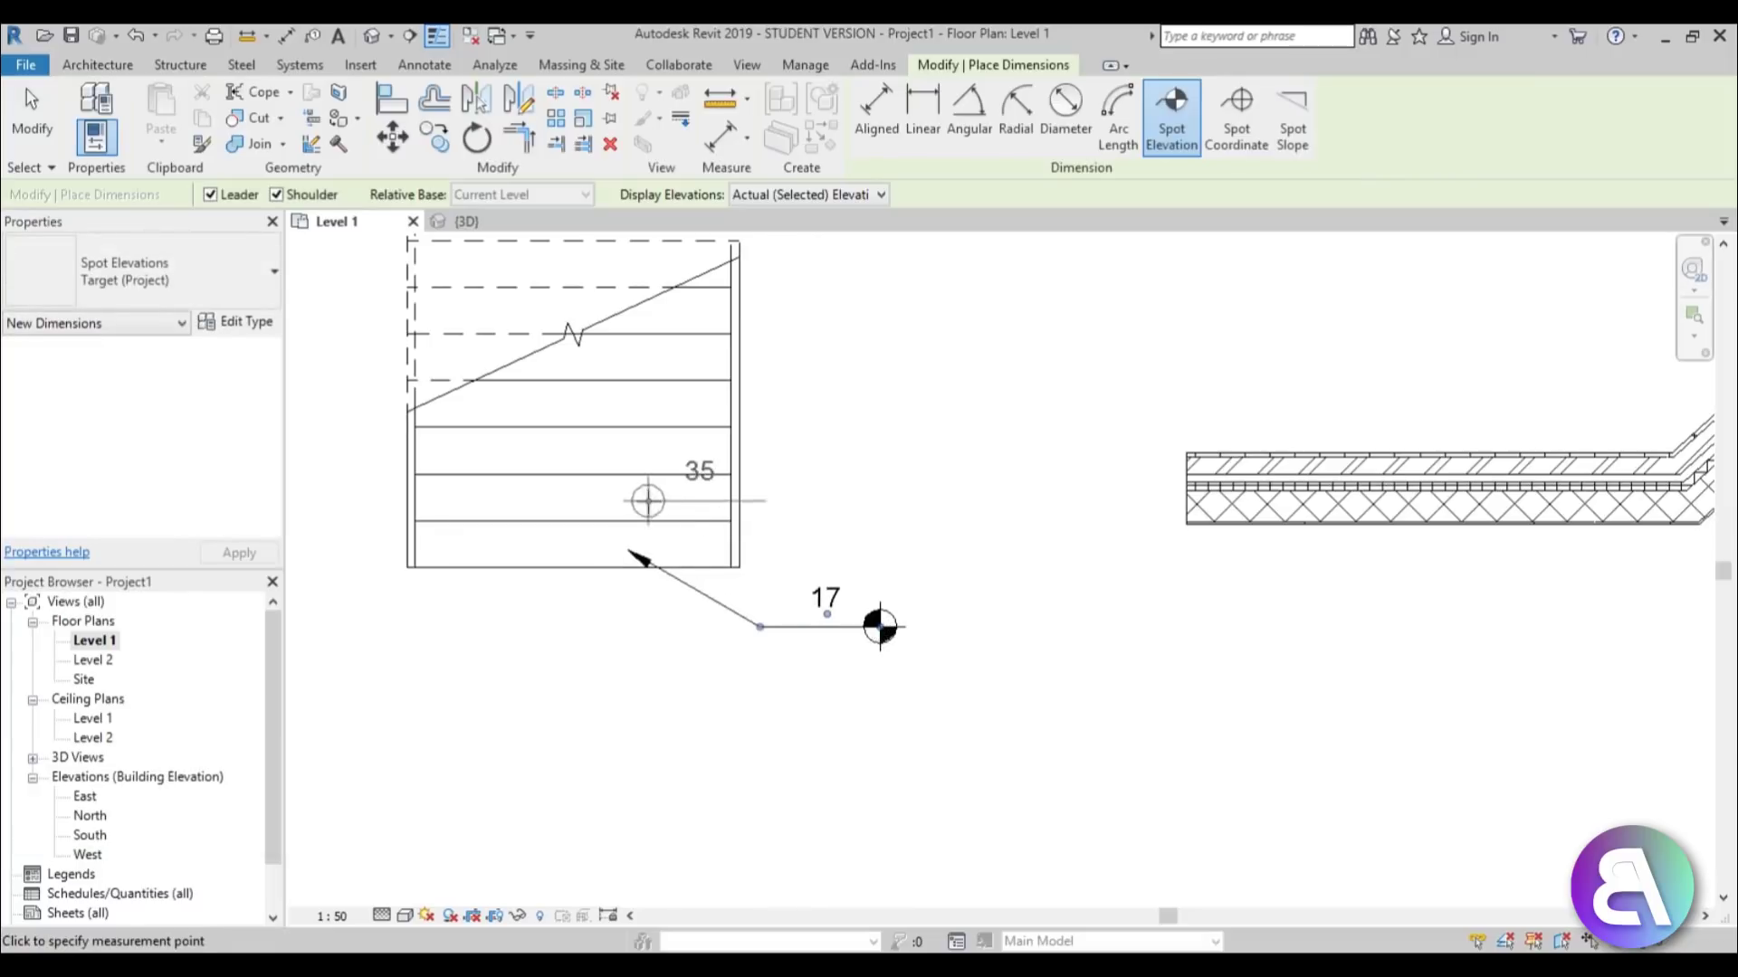
click(641, 499)
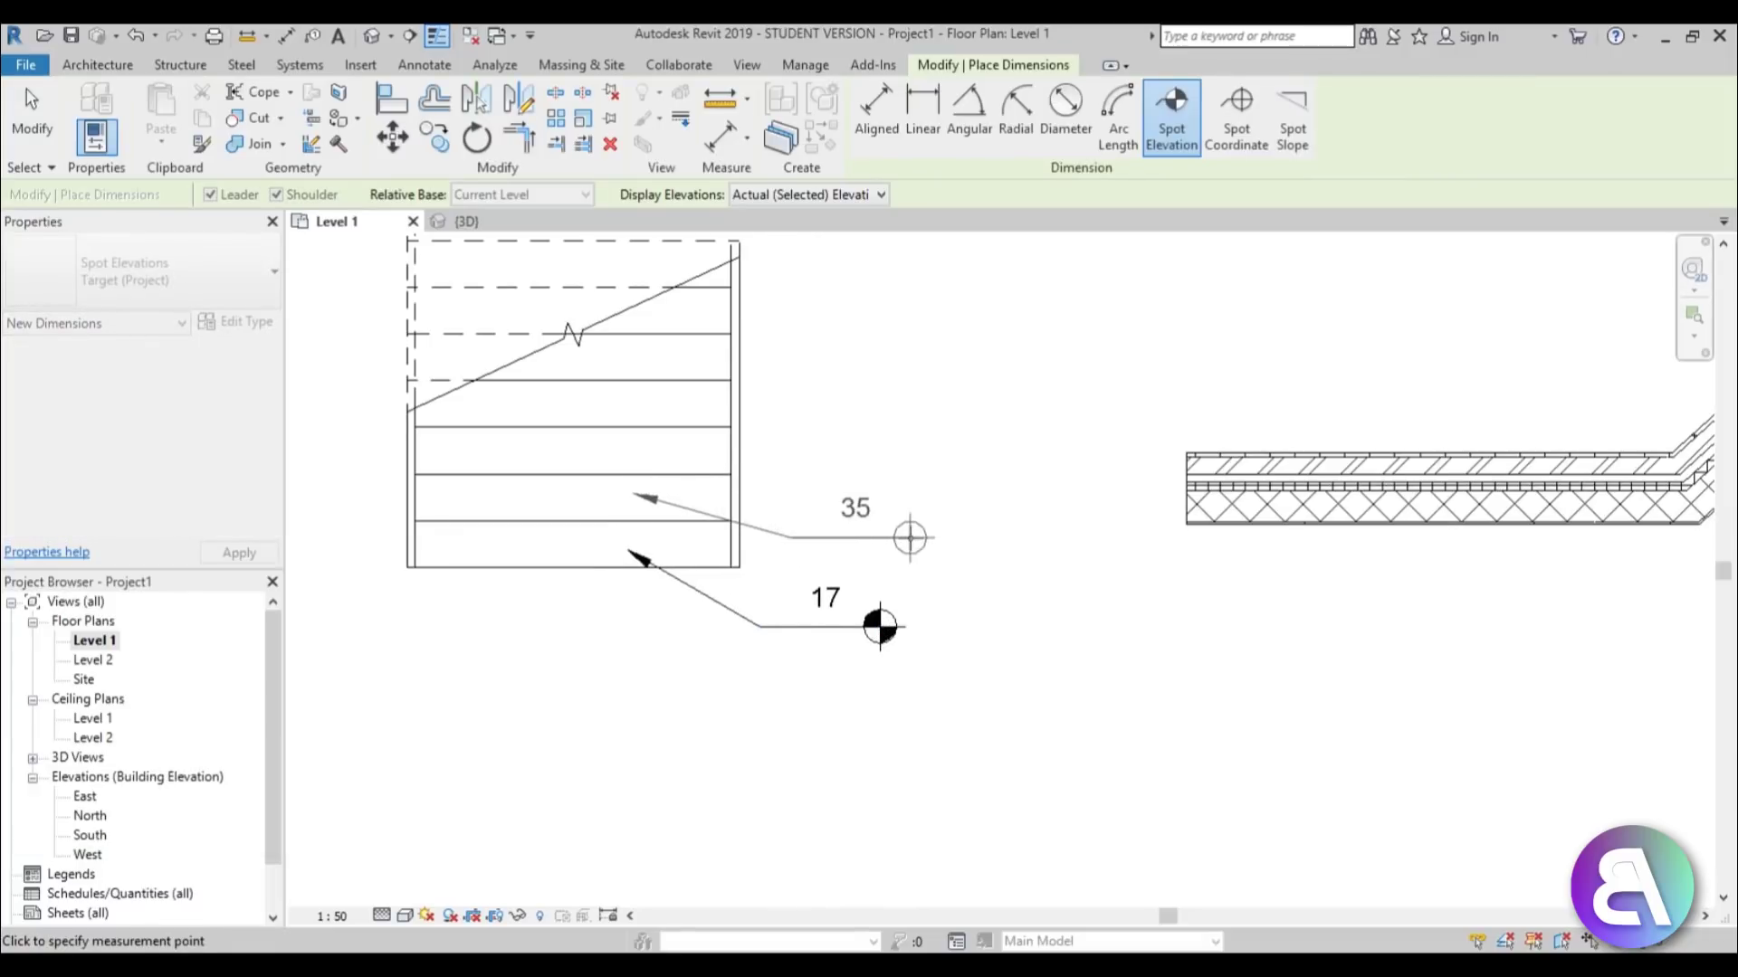
click(909, 538)
click(643, 445)
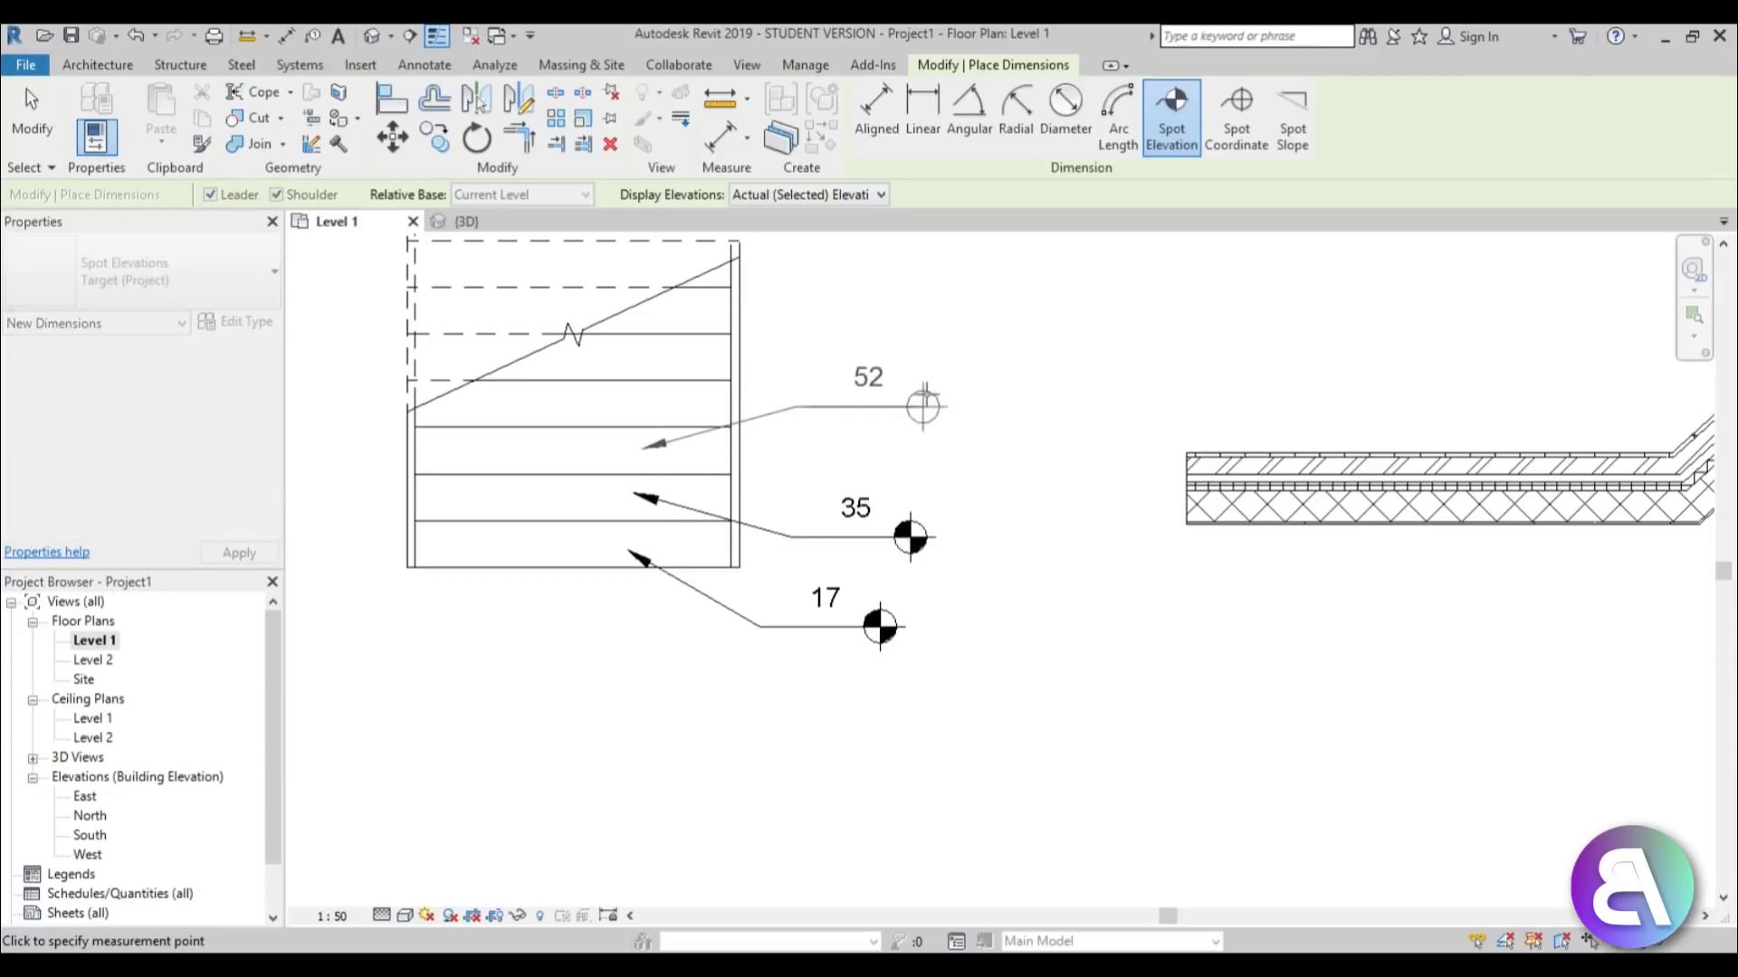
click(946, 406)
key(Escape)
key(Escape)
scroll(861, 380, down, 3)
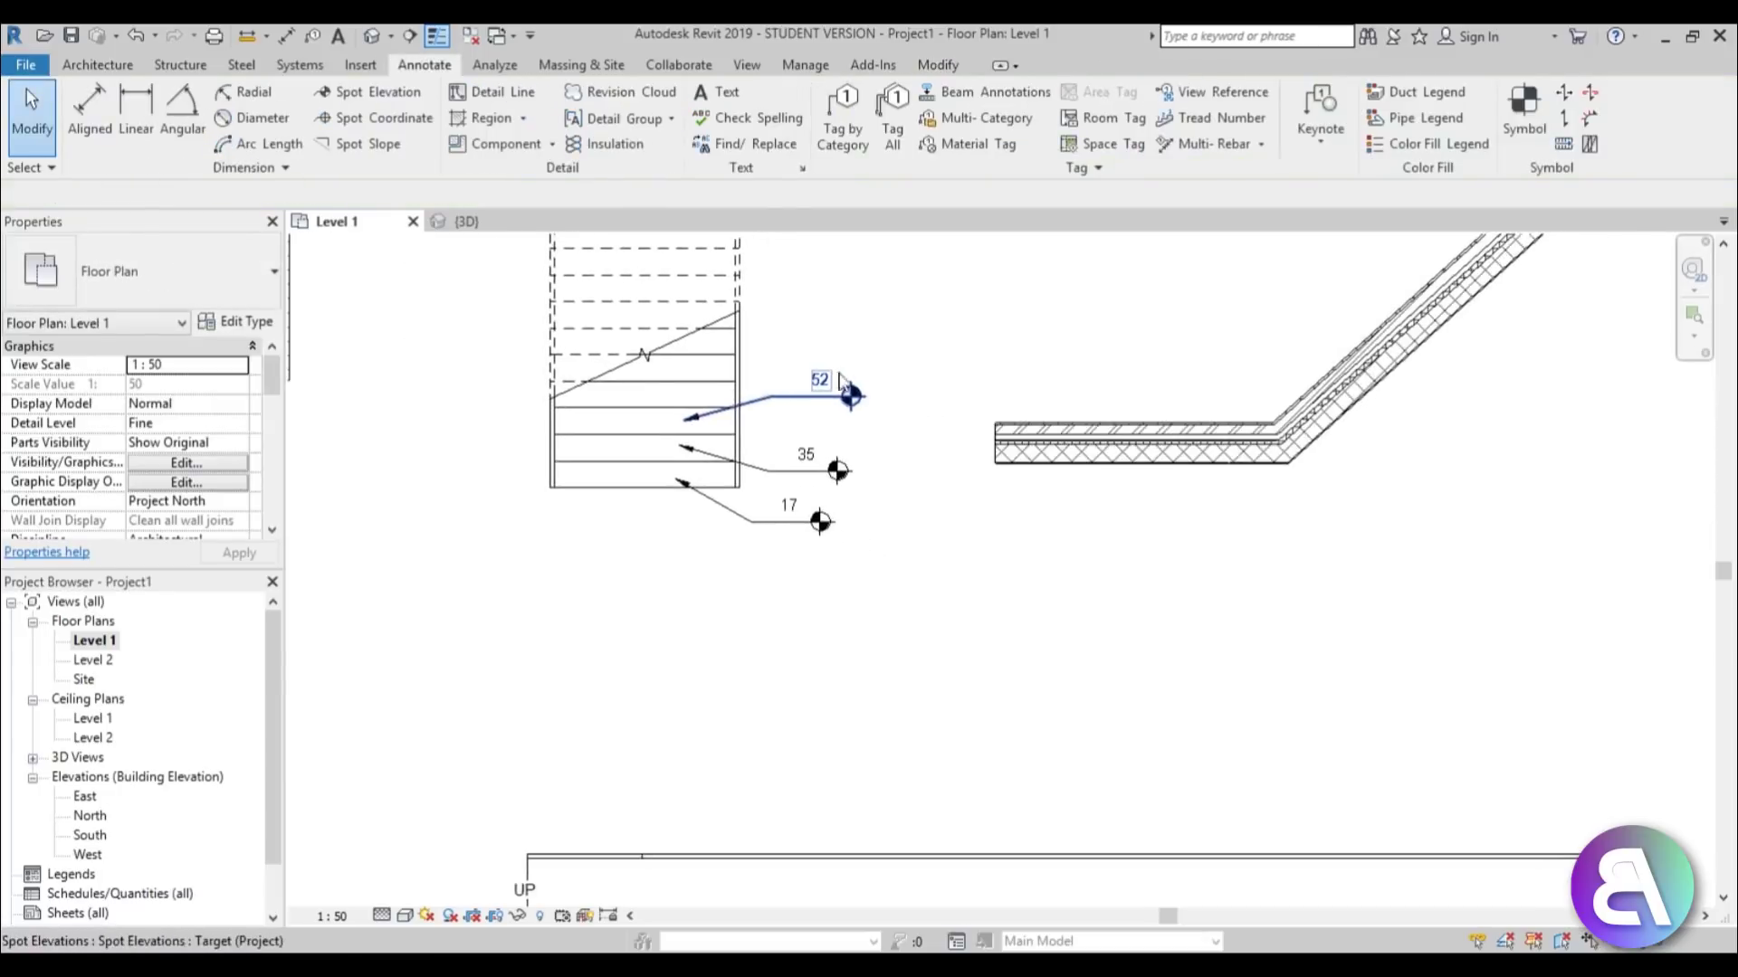
scroll(834, 357, up, 4)
scroll(829, 362, down, 2)
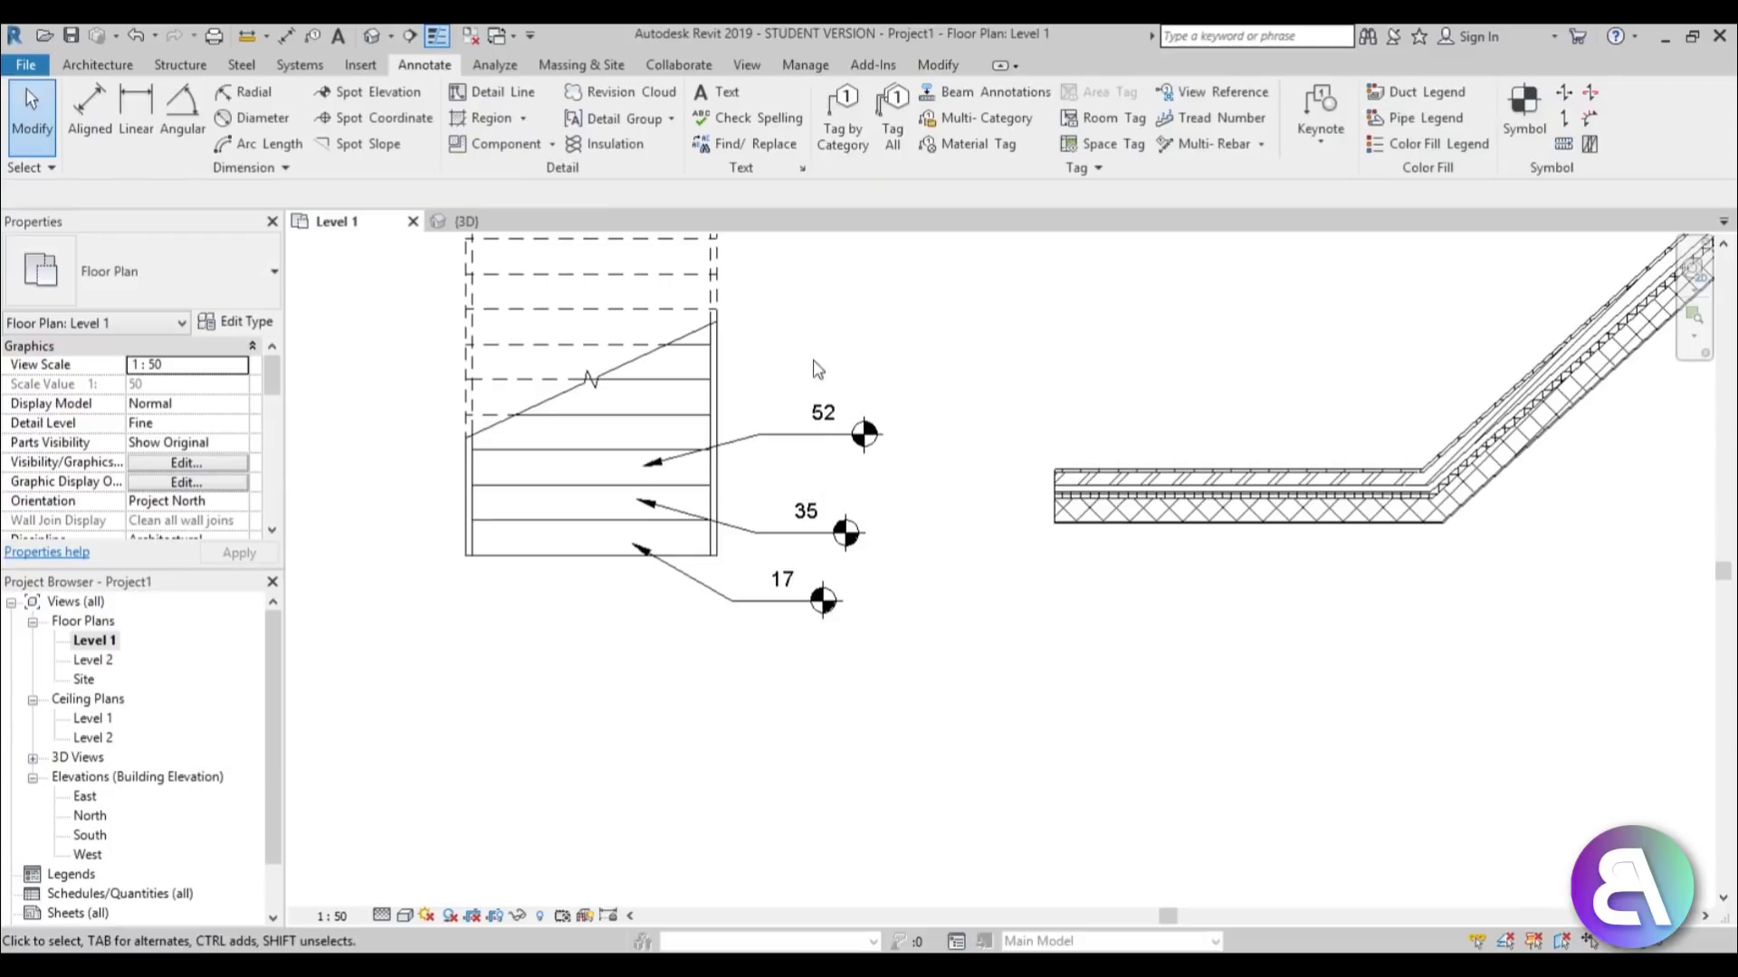
scroll(712, 407, down, 4)
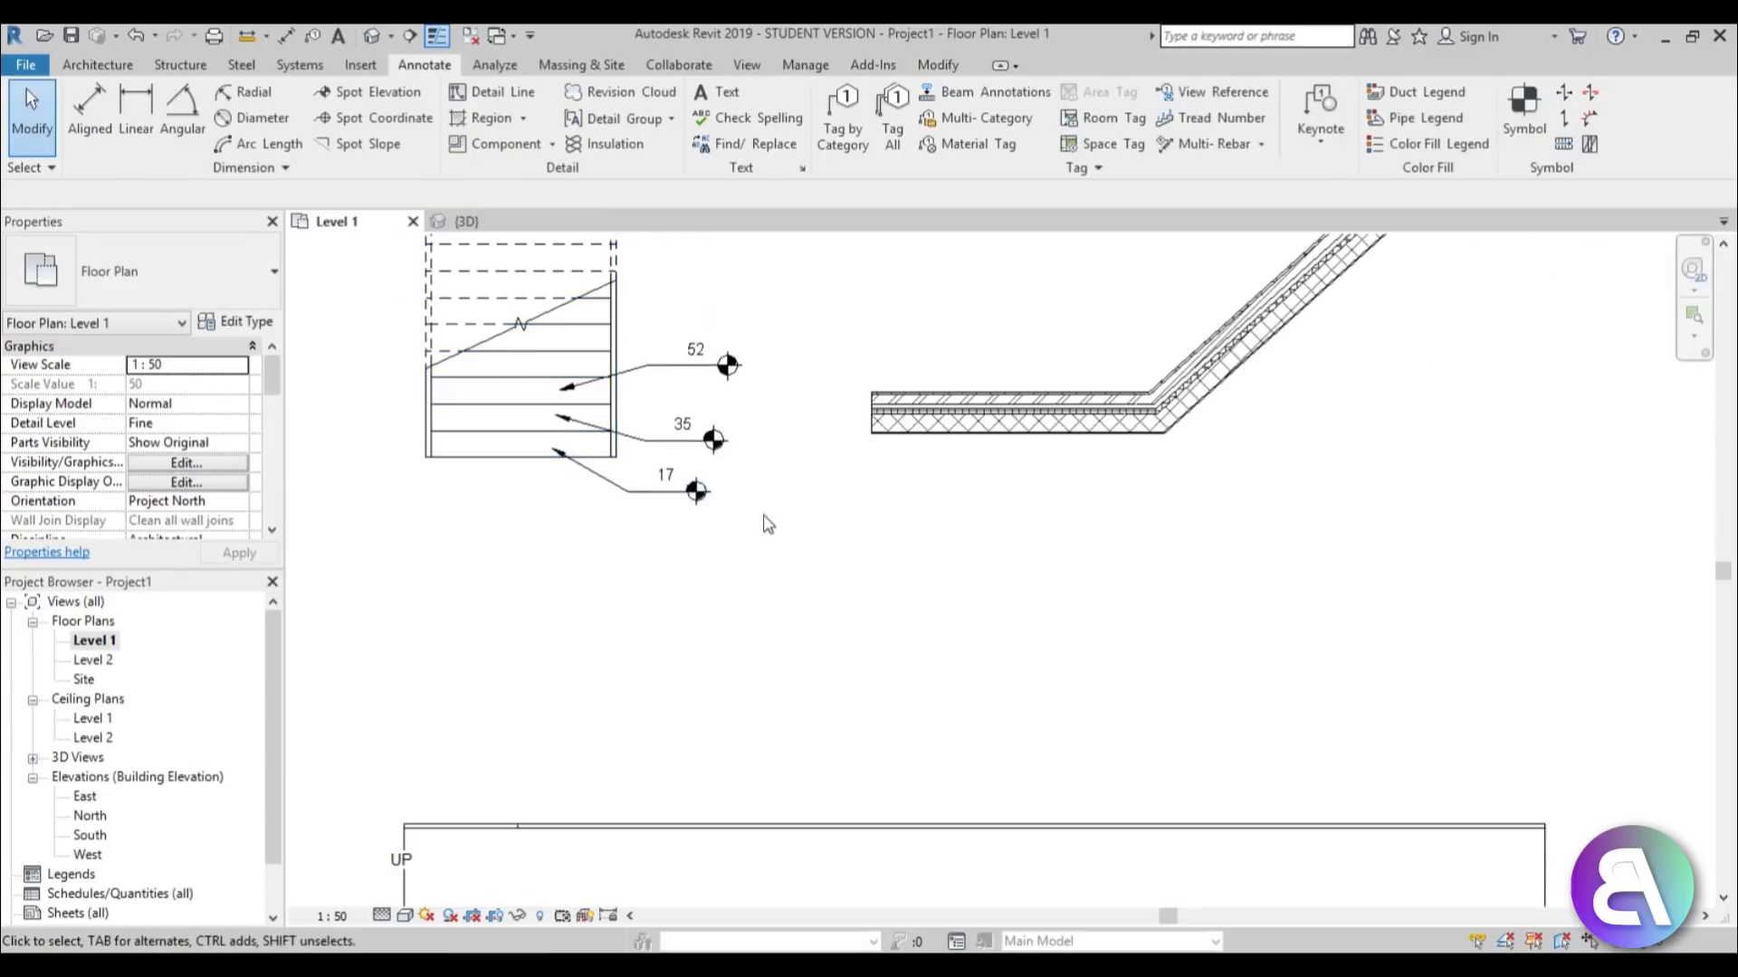
Inspect the stair and ramp in the default 3D view, then return to the Level 1 plan.
middle_drag(710, 431, 683, 258)
scroll(657, 525, up, 1)
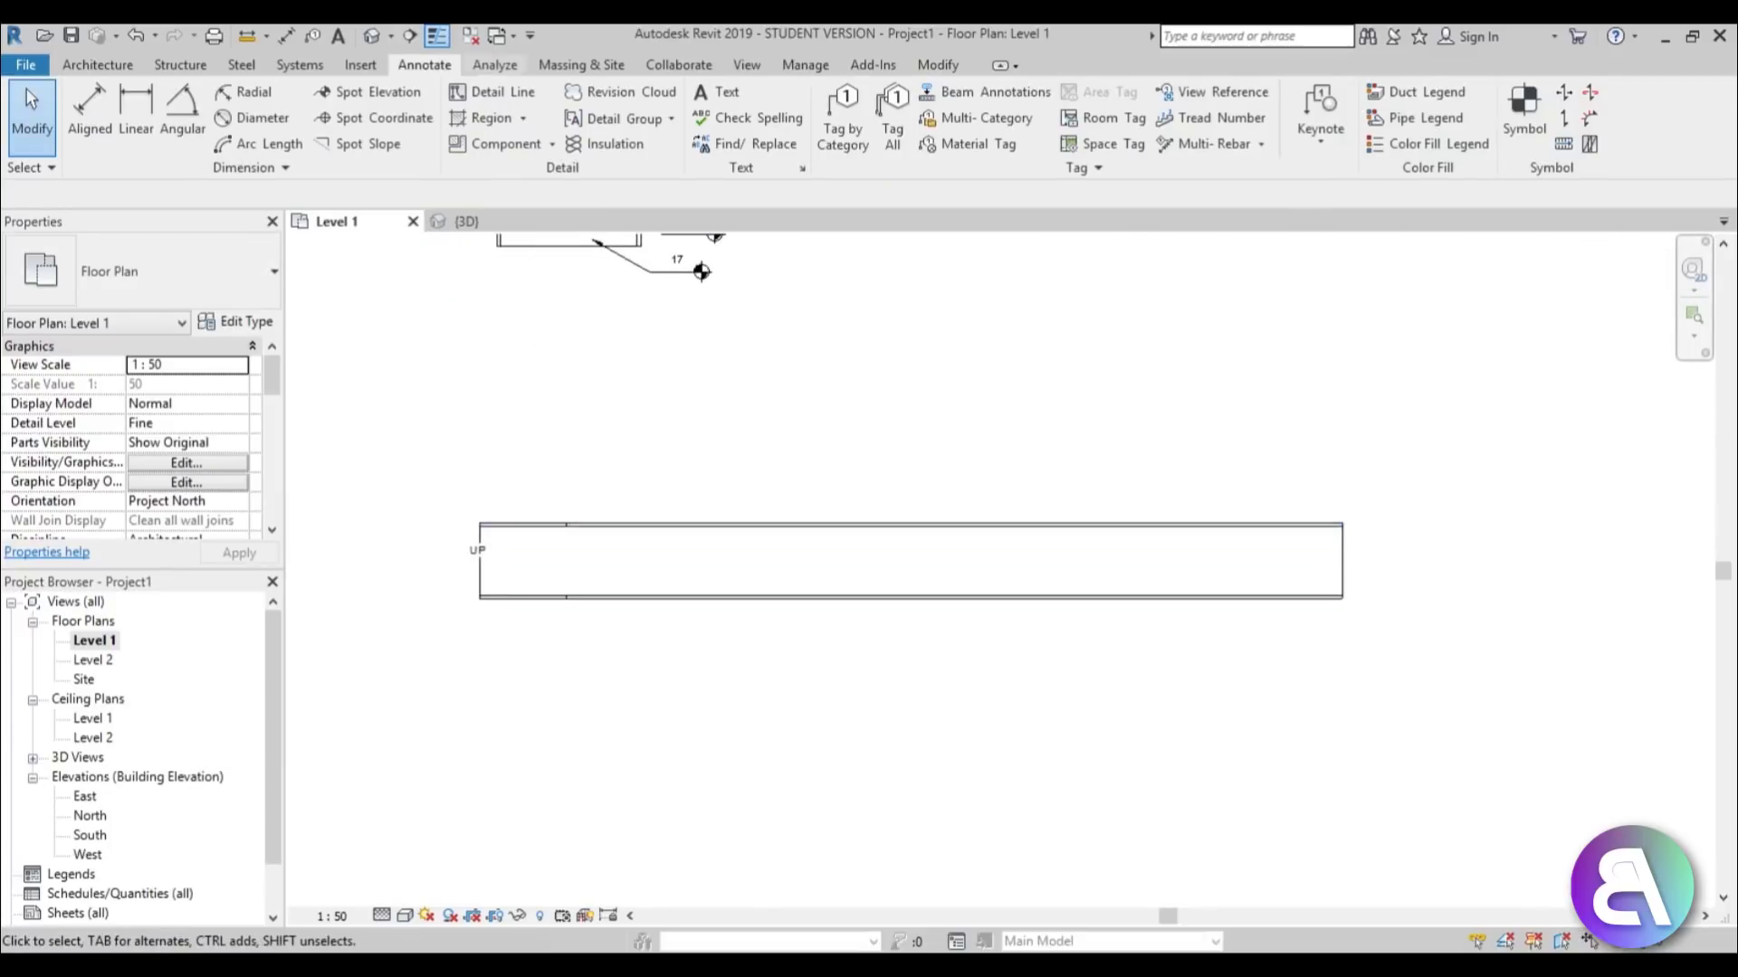
click(369, 38)
shift+middle_drag(1176, 453, 904, 589)
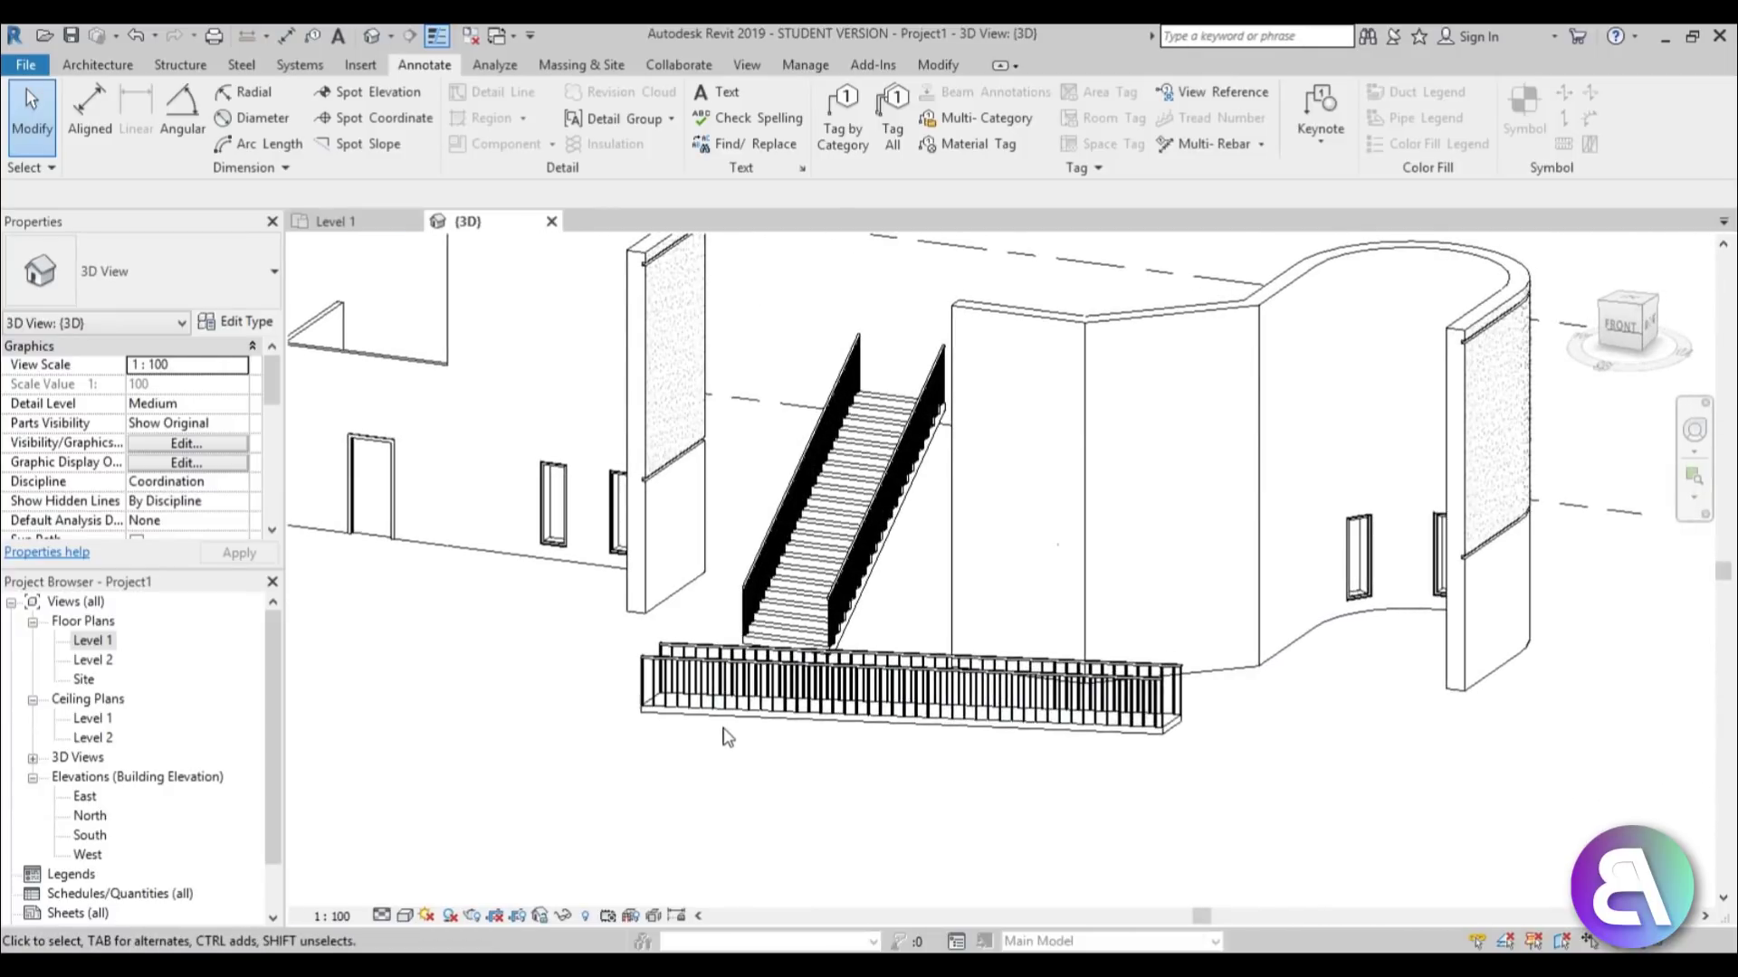
double_click(95, 644)
scroll(694, 555, down, 2)
middle_drag(694, 555, 667, 504)
scroll(665, 503, up, 1)
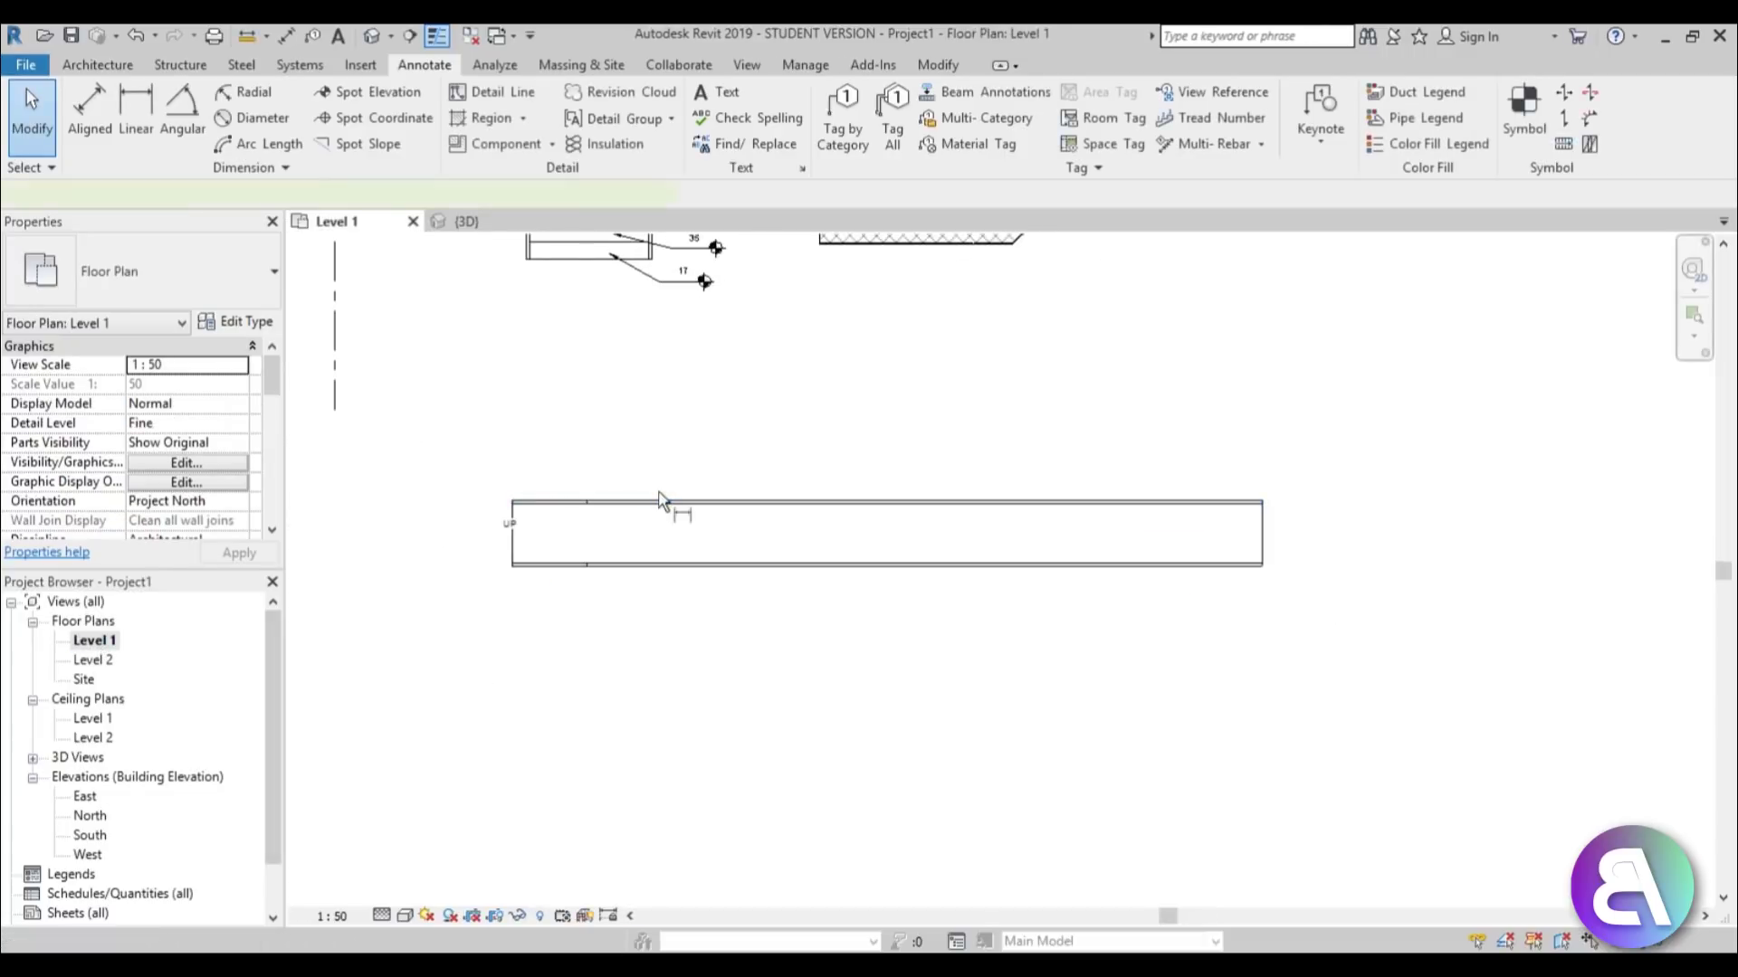
Start the Spot Slope tool via the DI shortcut, then cancel it.
key(d)
key(i)
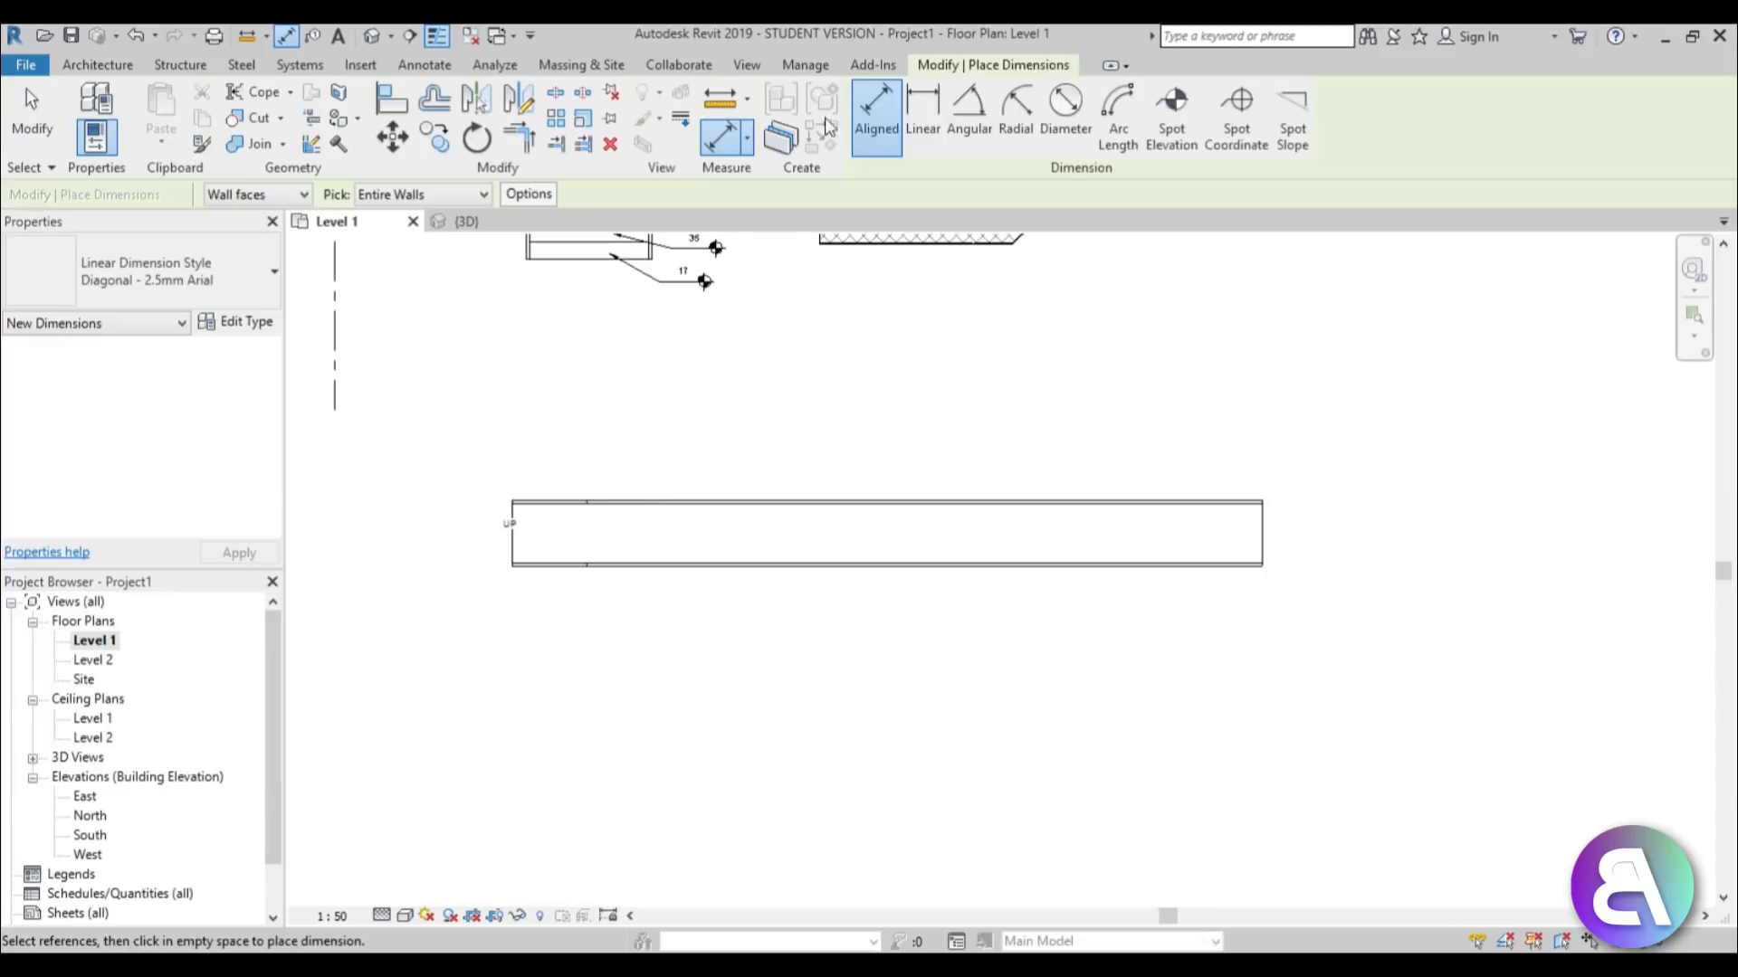
click(1292, 127)
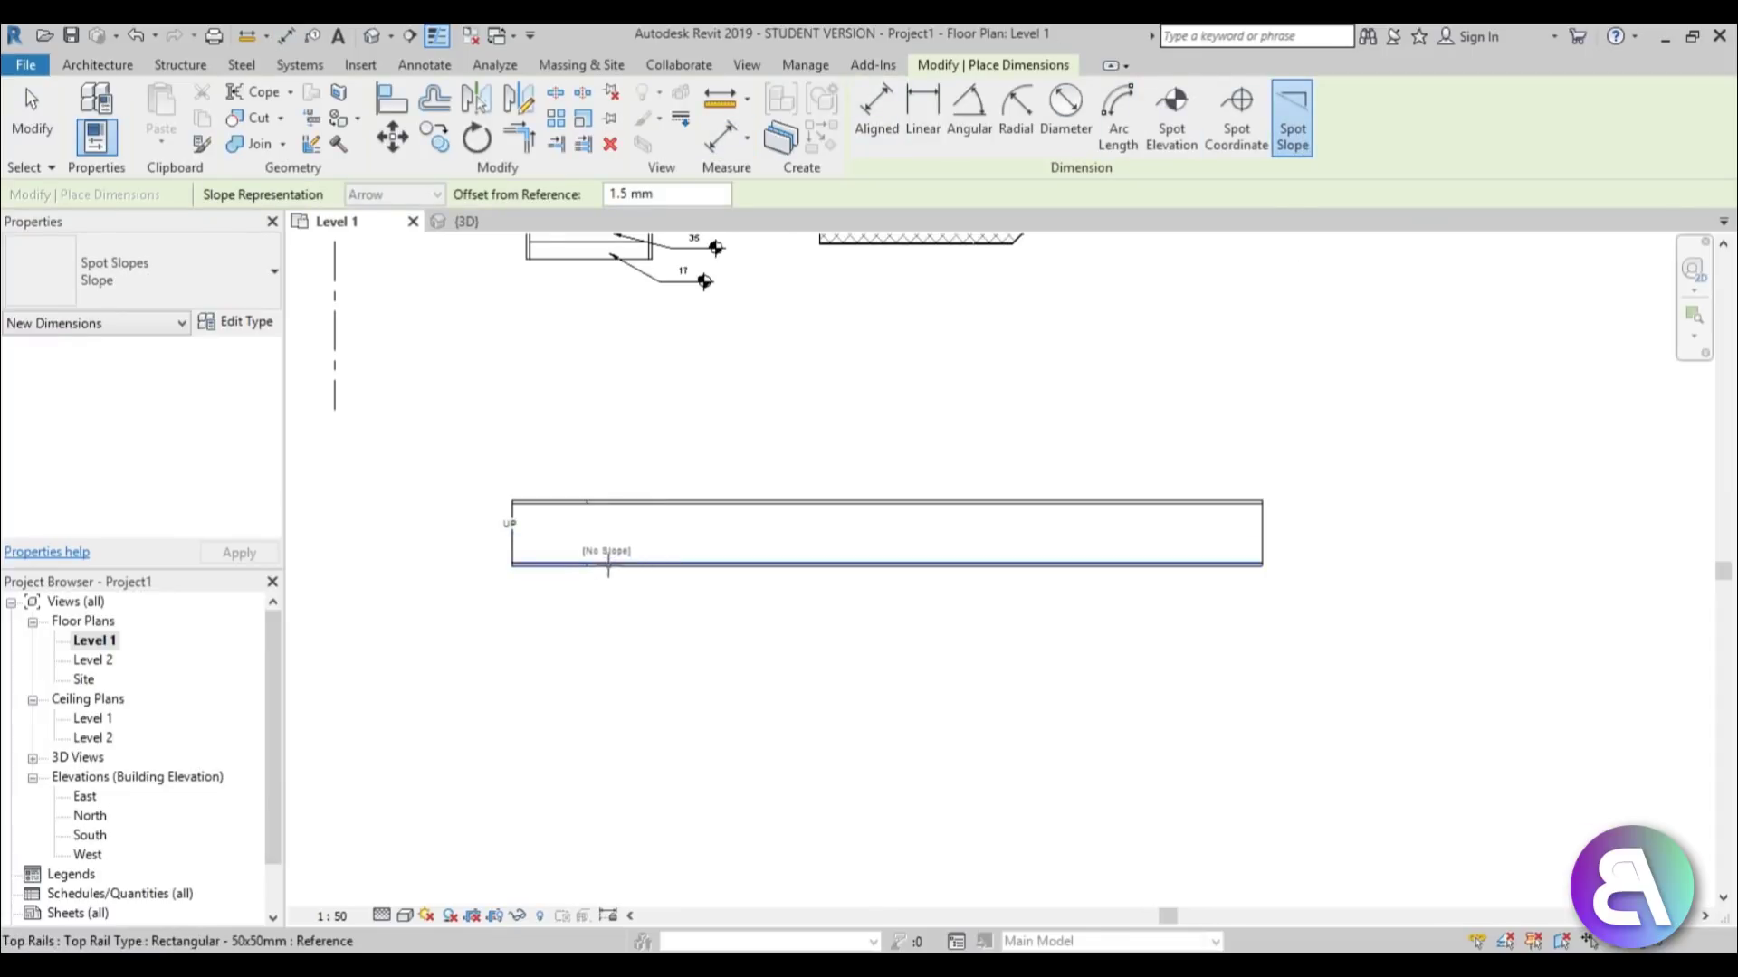
key(Escape)
scroll(547, 581, up, 2)
scroll(543, 570, down, 2)
key(Escape)
scroll(543, 586, up, 2)
scroll(543, 586, up, 2)
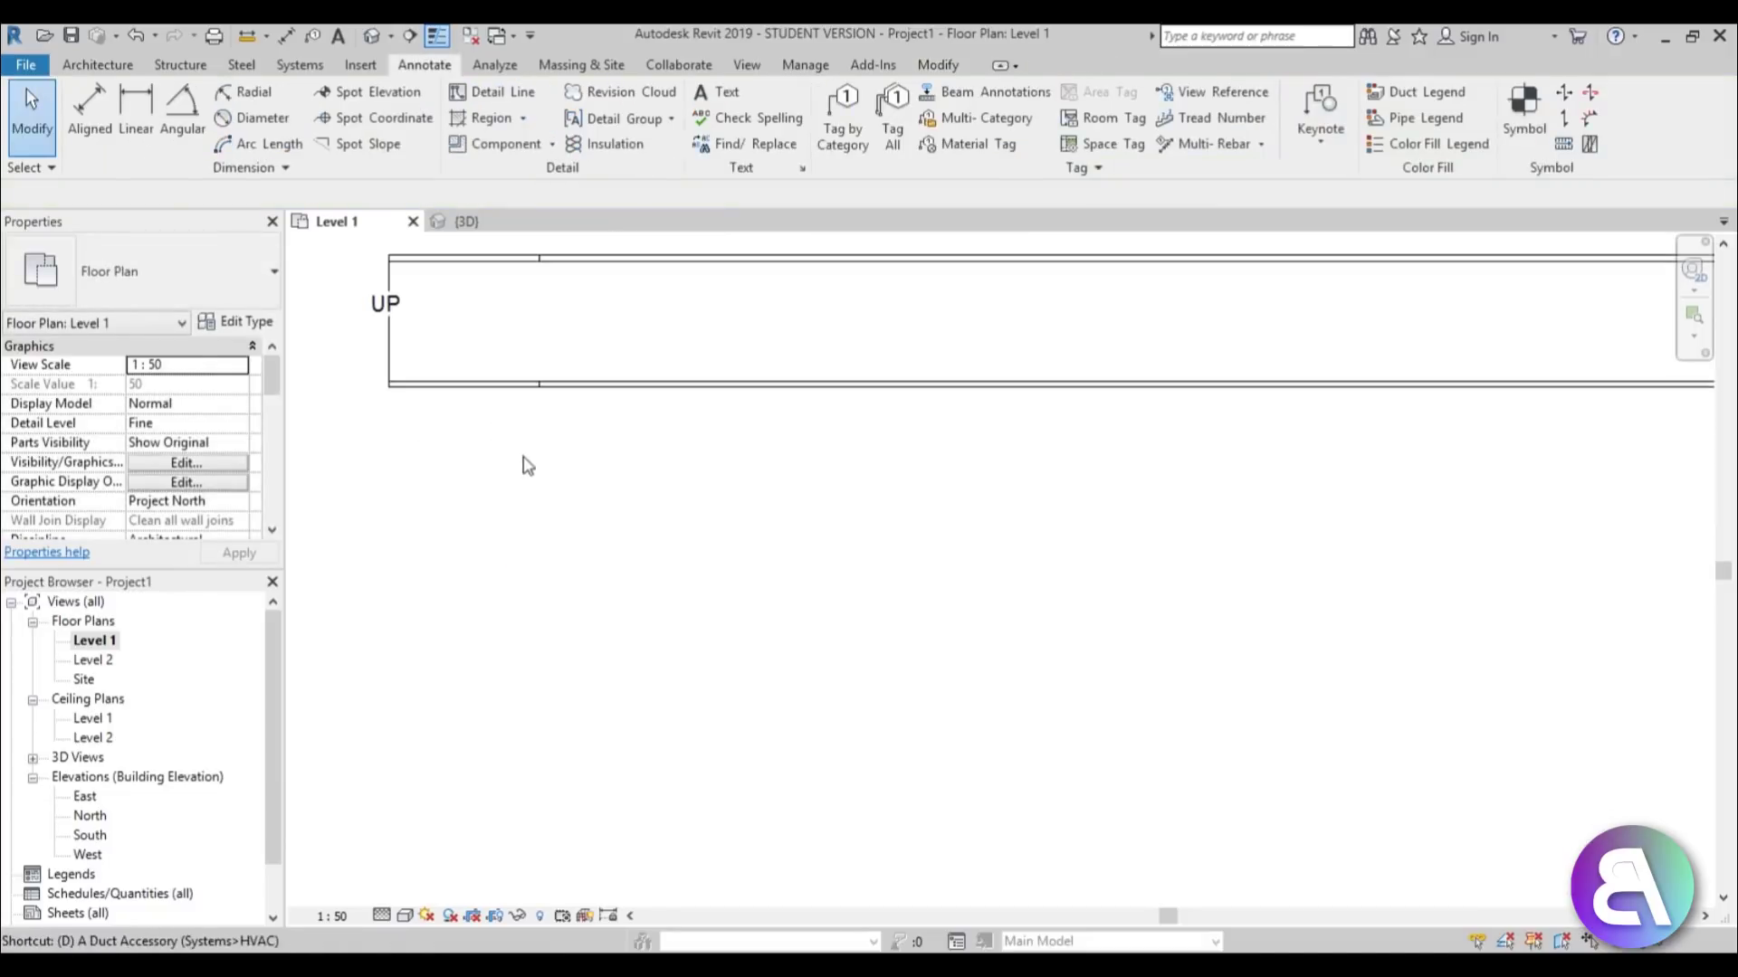
Place a spot slope reading 8 on the ramp rail.
key(d)
key(i)
click(1293, 117)
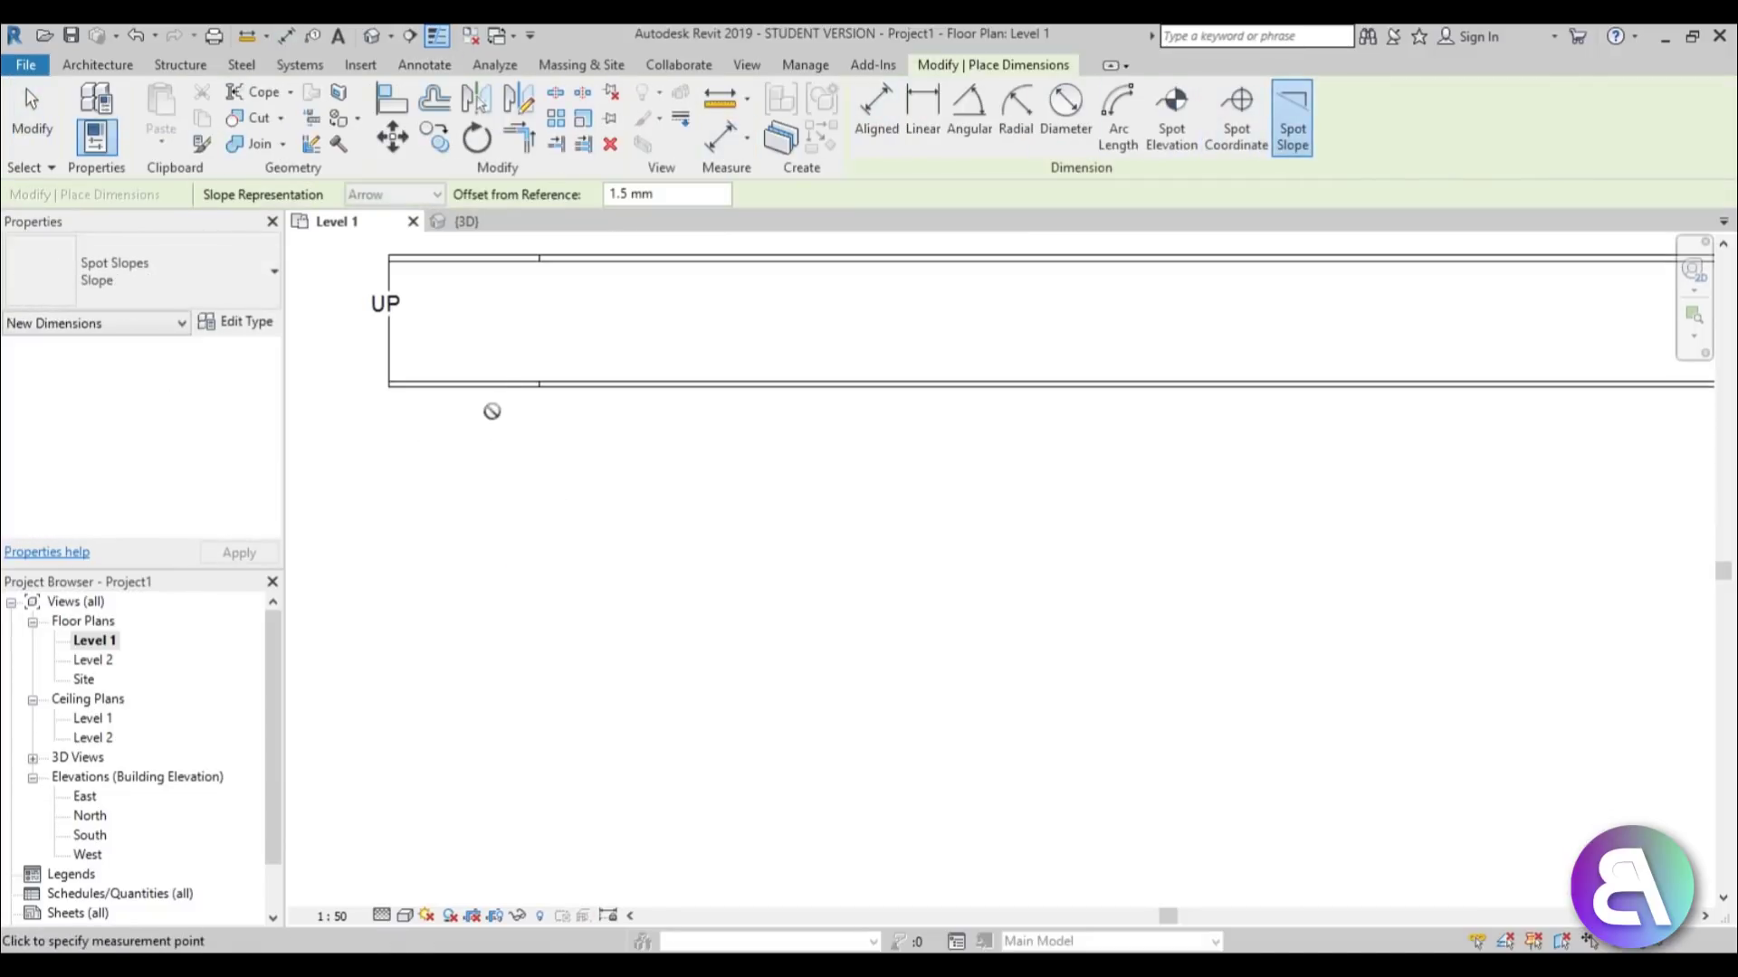
click(493, 388)
scroll(423, 395, up, 2)
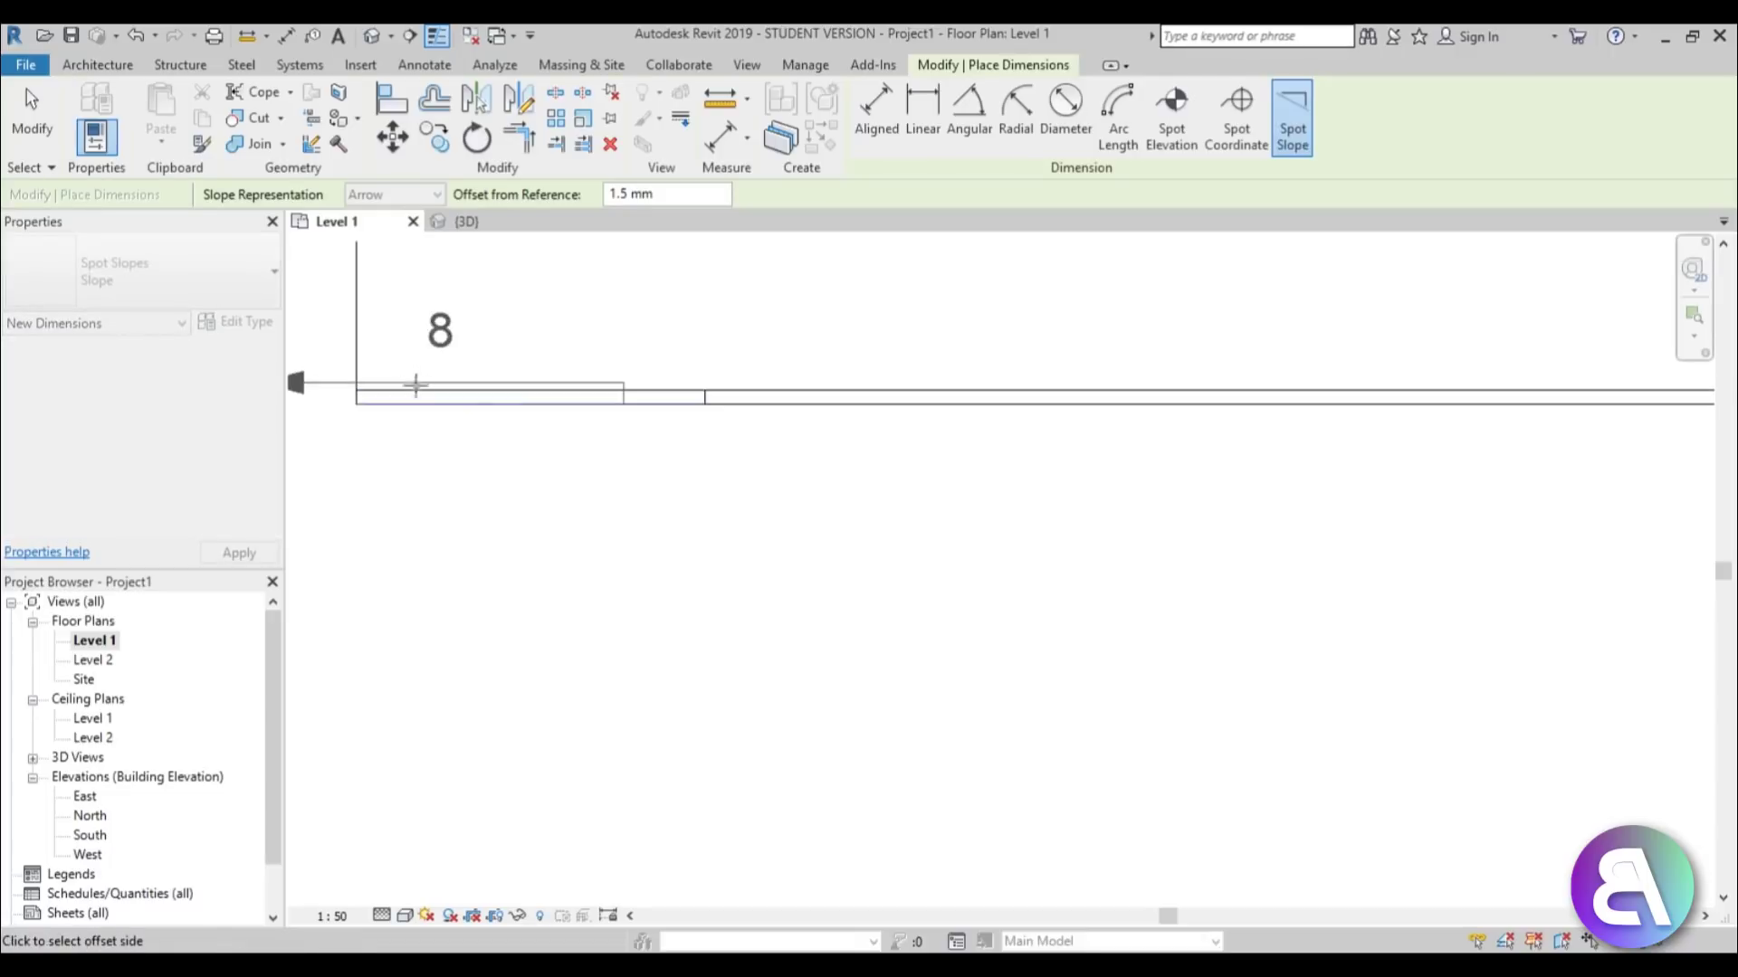
click(534, 330)
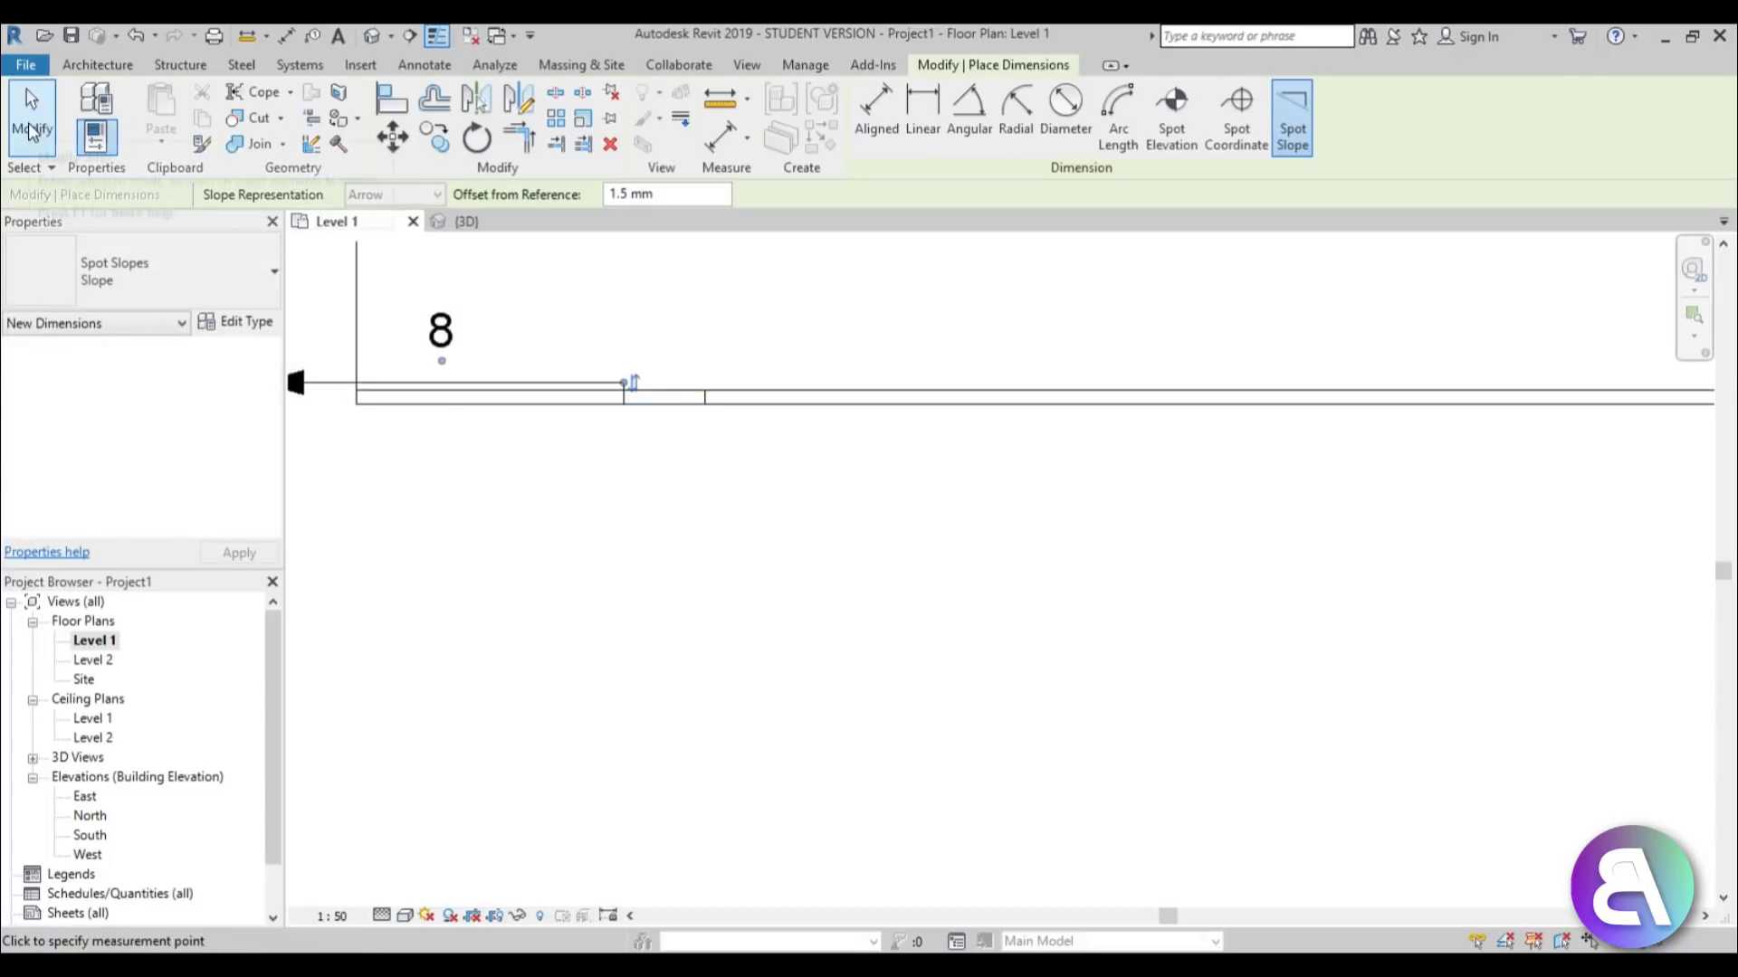
click(32, 131)
Slide and flip the spot slope 8 arrow so it points toward the ramp's UP end.
drag(477, 371, 728, 288)
click(871, 386)
drag(869, 429, 873, 272)
click(878, 284)
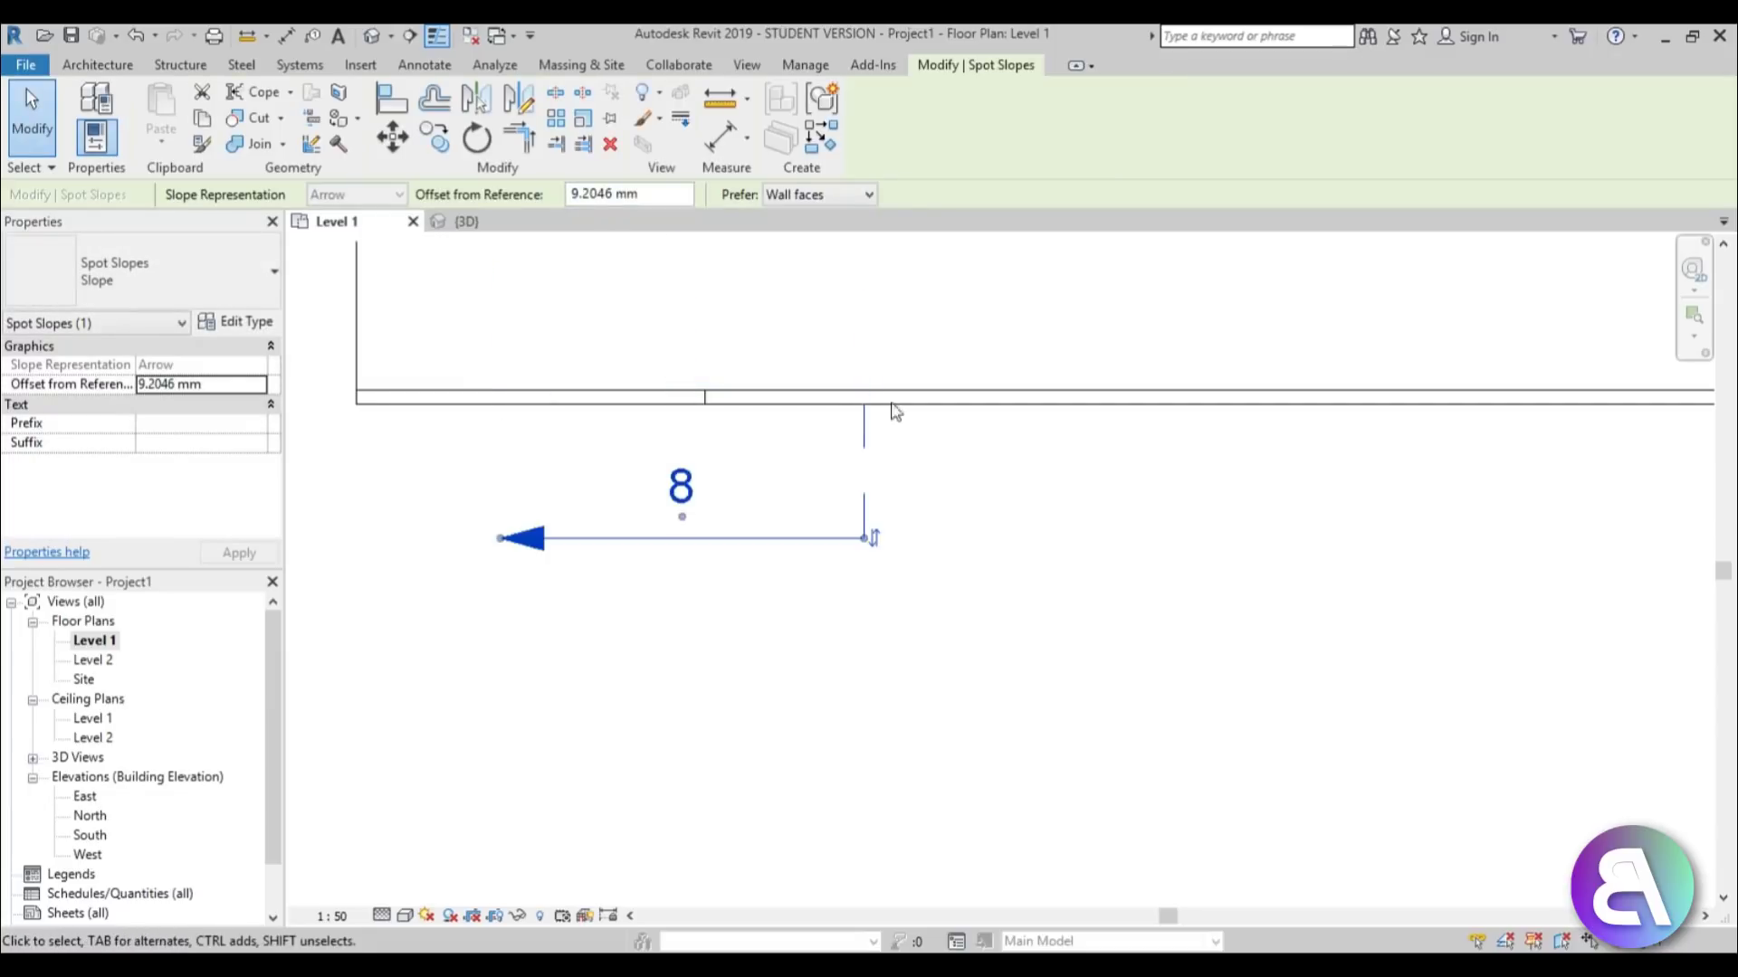
click(880, 541)
mouse_move(877, 298)
middle_down()
mouse_move(923, 473)
mouse_move(925, 579)
middle_up()
click(765, 703)
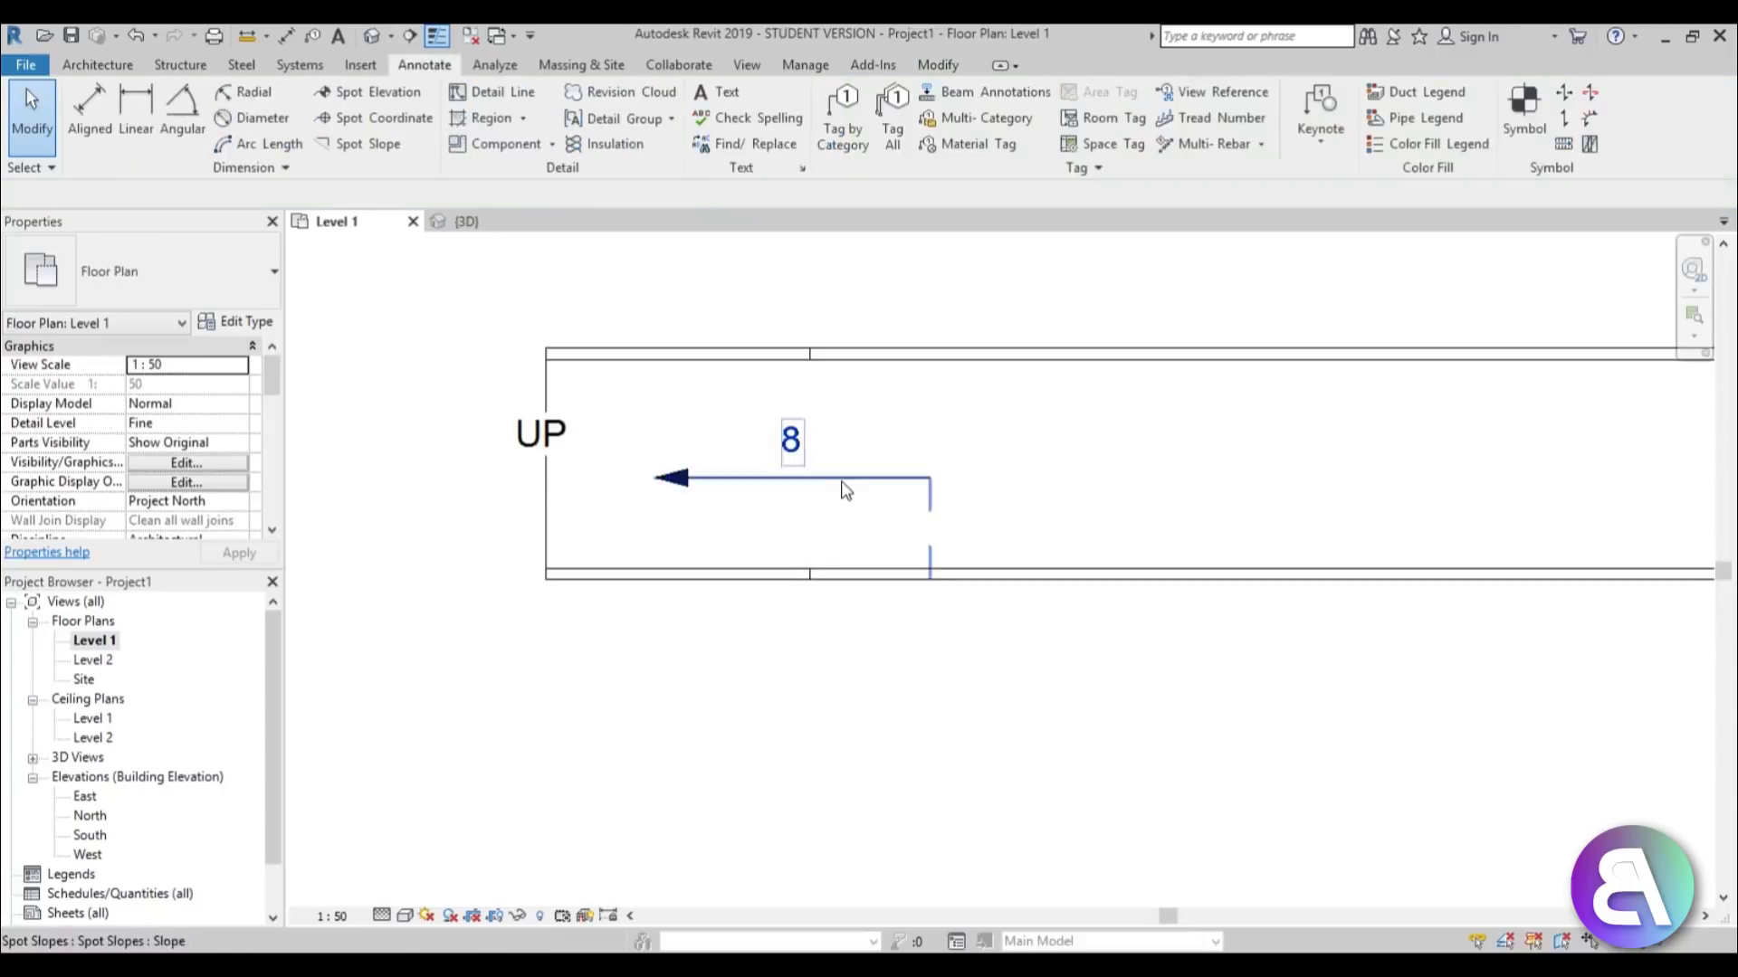
drag(846, 488, 1086, 473)
click(1028, 589)
middle_drag(1028, 589, 704, 497)
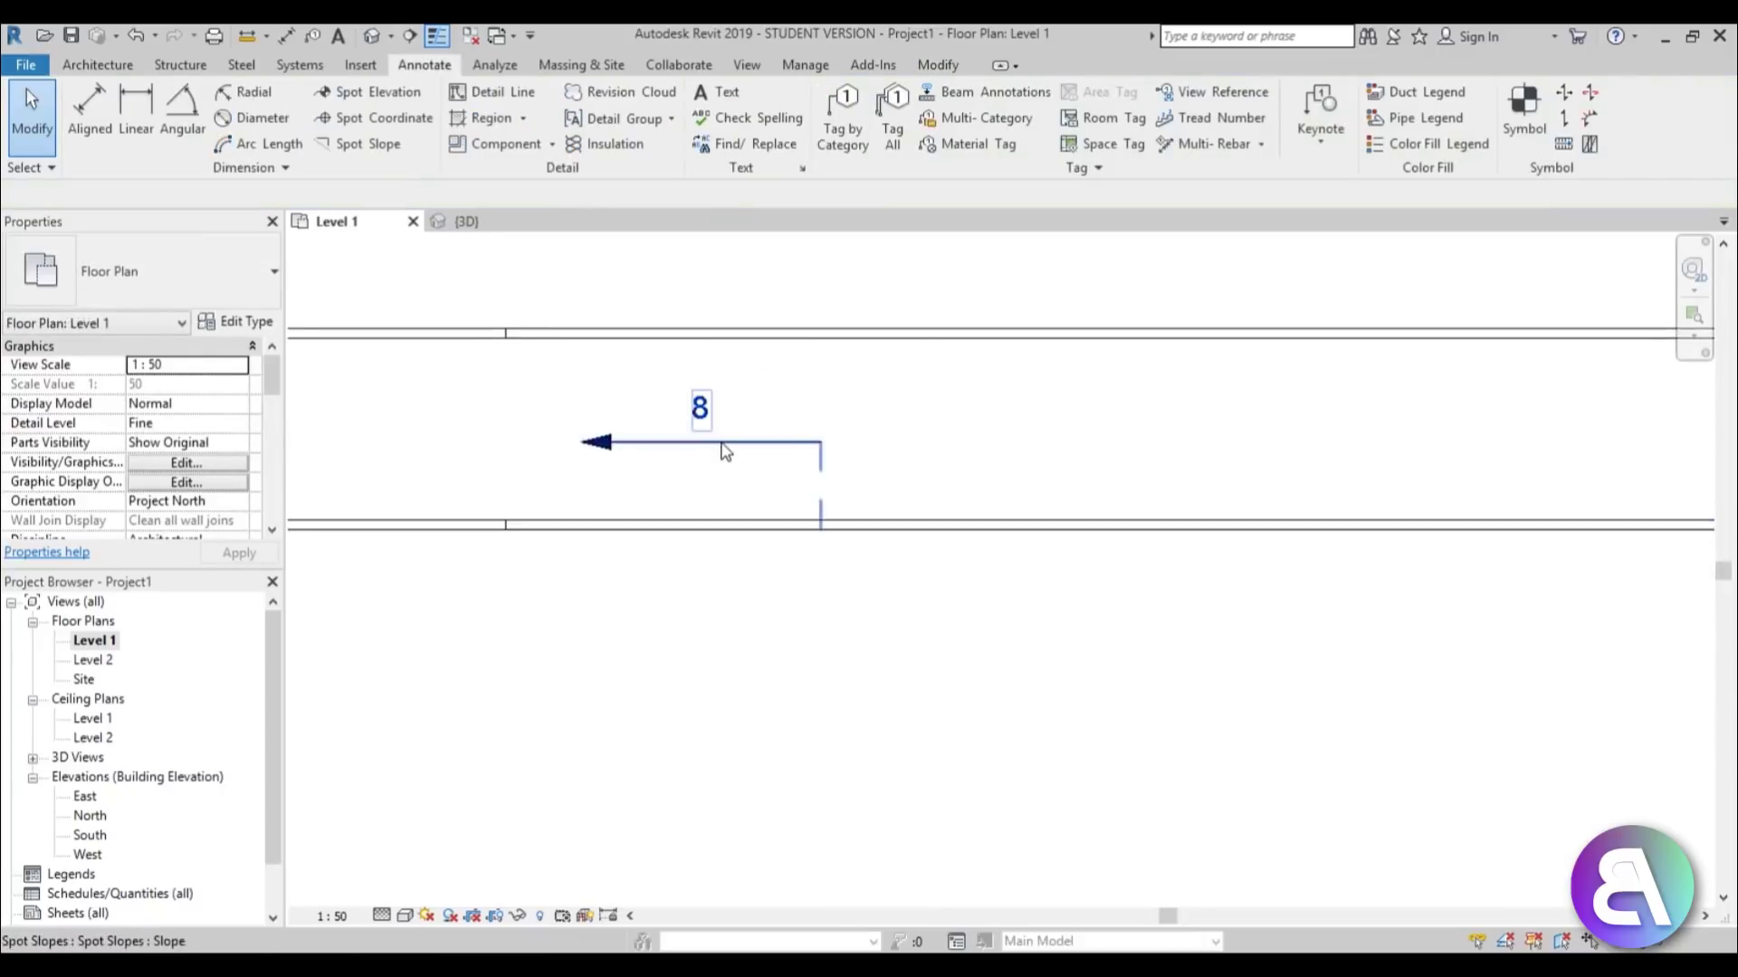
click(724, 450)
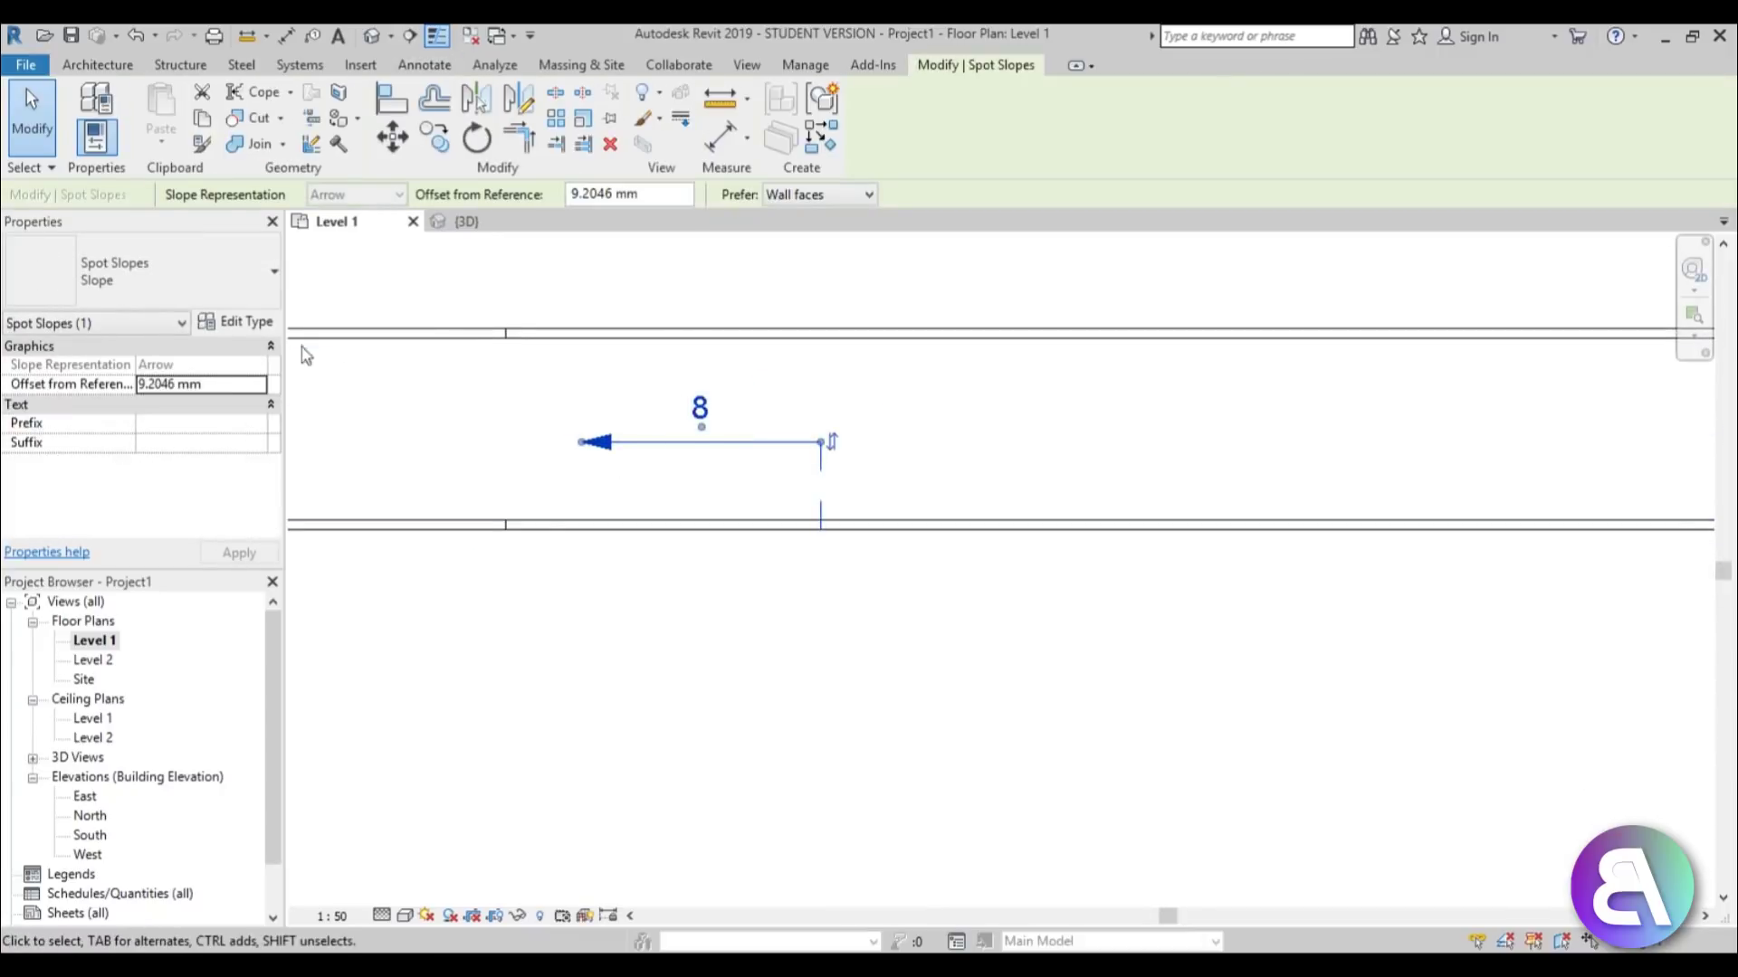
Set the spot slope type's Units Format to Decimal degrees so the ramp label reads 5.
click(246, 323)
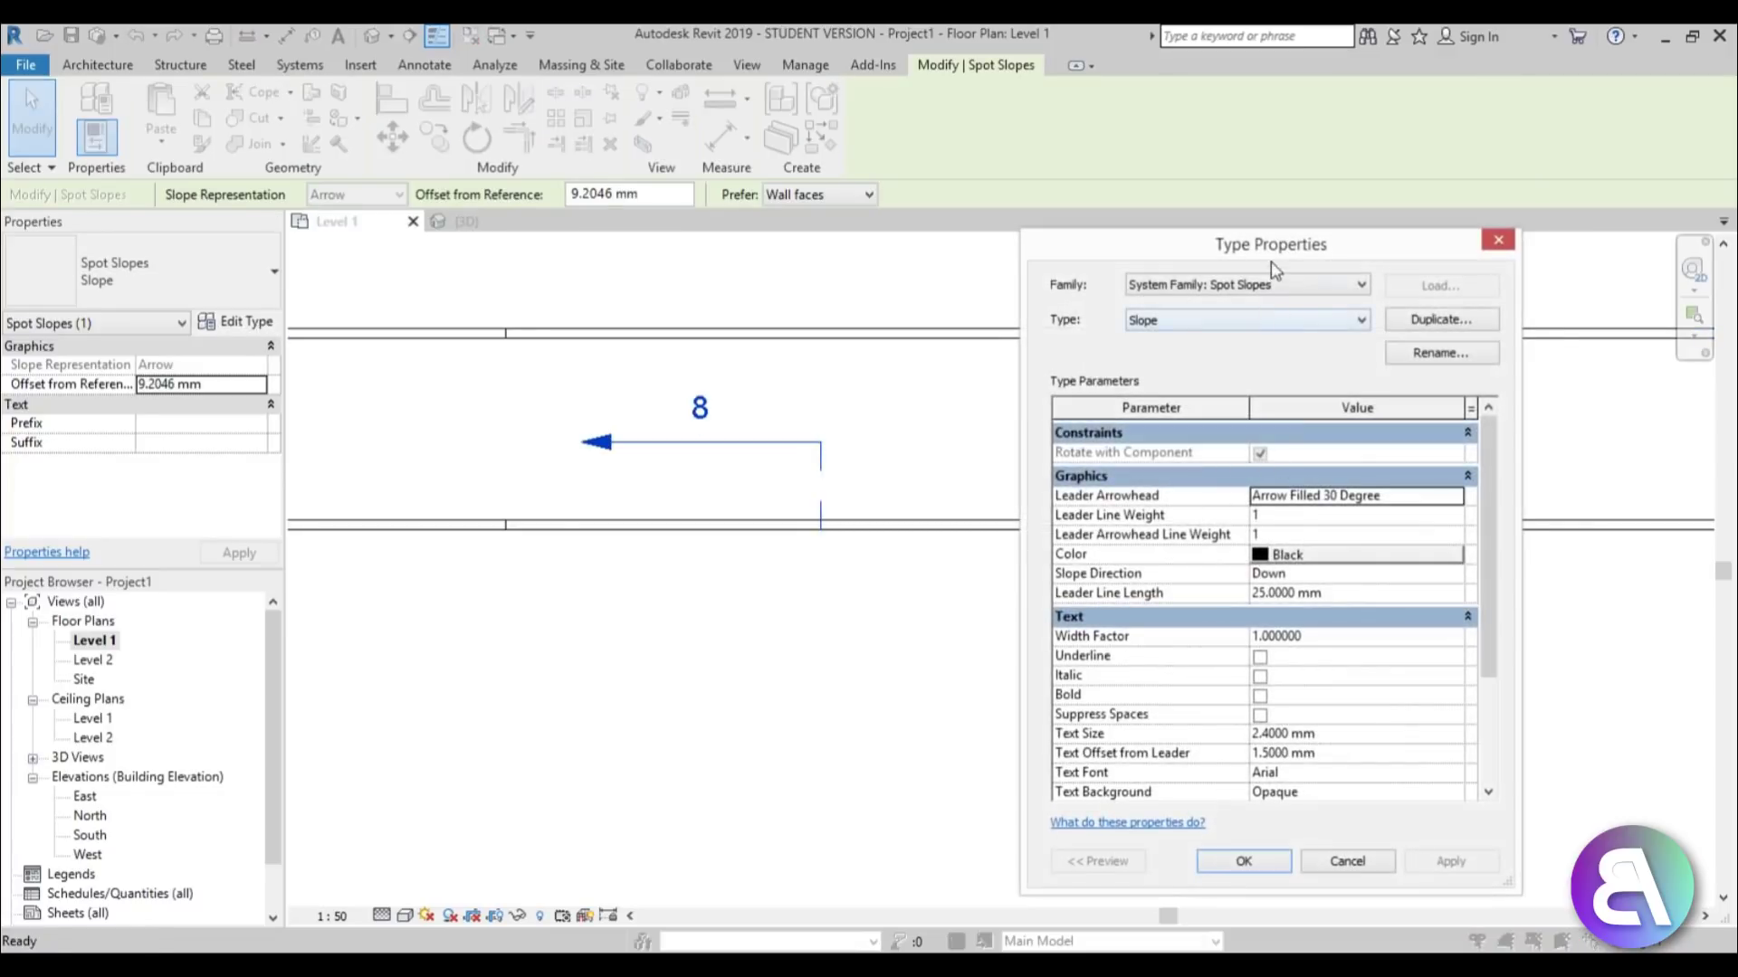
drag(1271, 264, 1253, 218)
drag(1477, 600, 1484, 741)
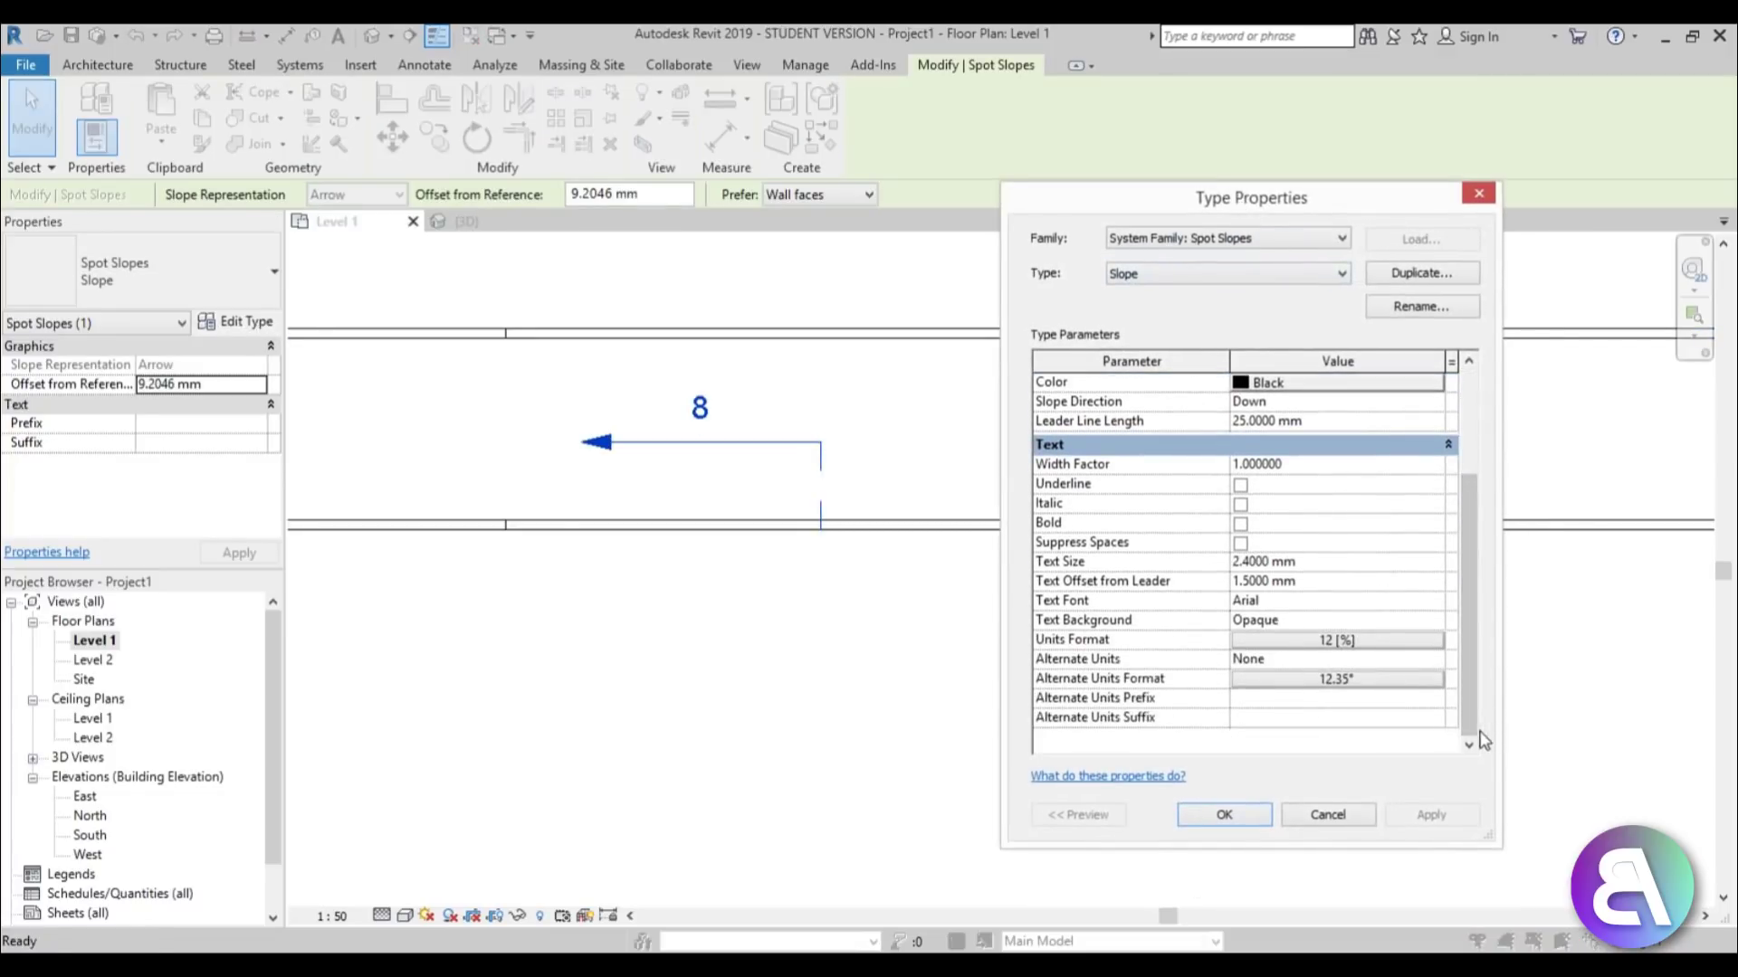
click(1352, 643)
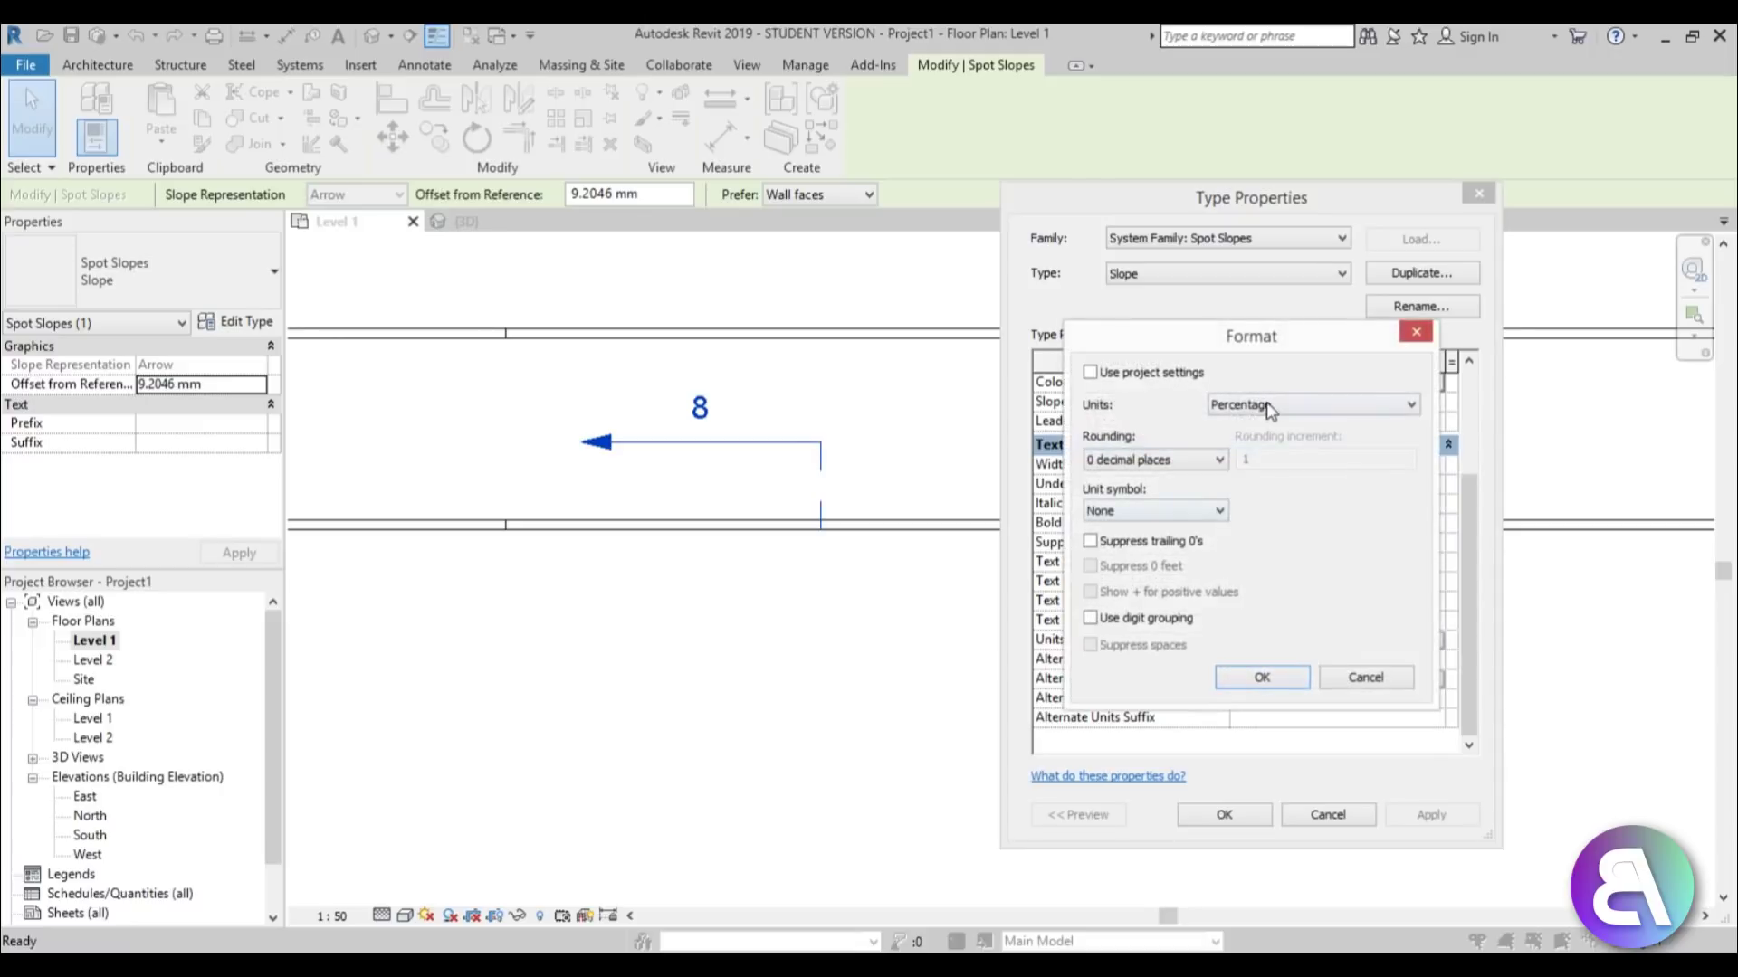
click(1268, 410)
click(1333, 509)
click(1262, 679)
click(1430, 815)
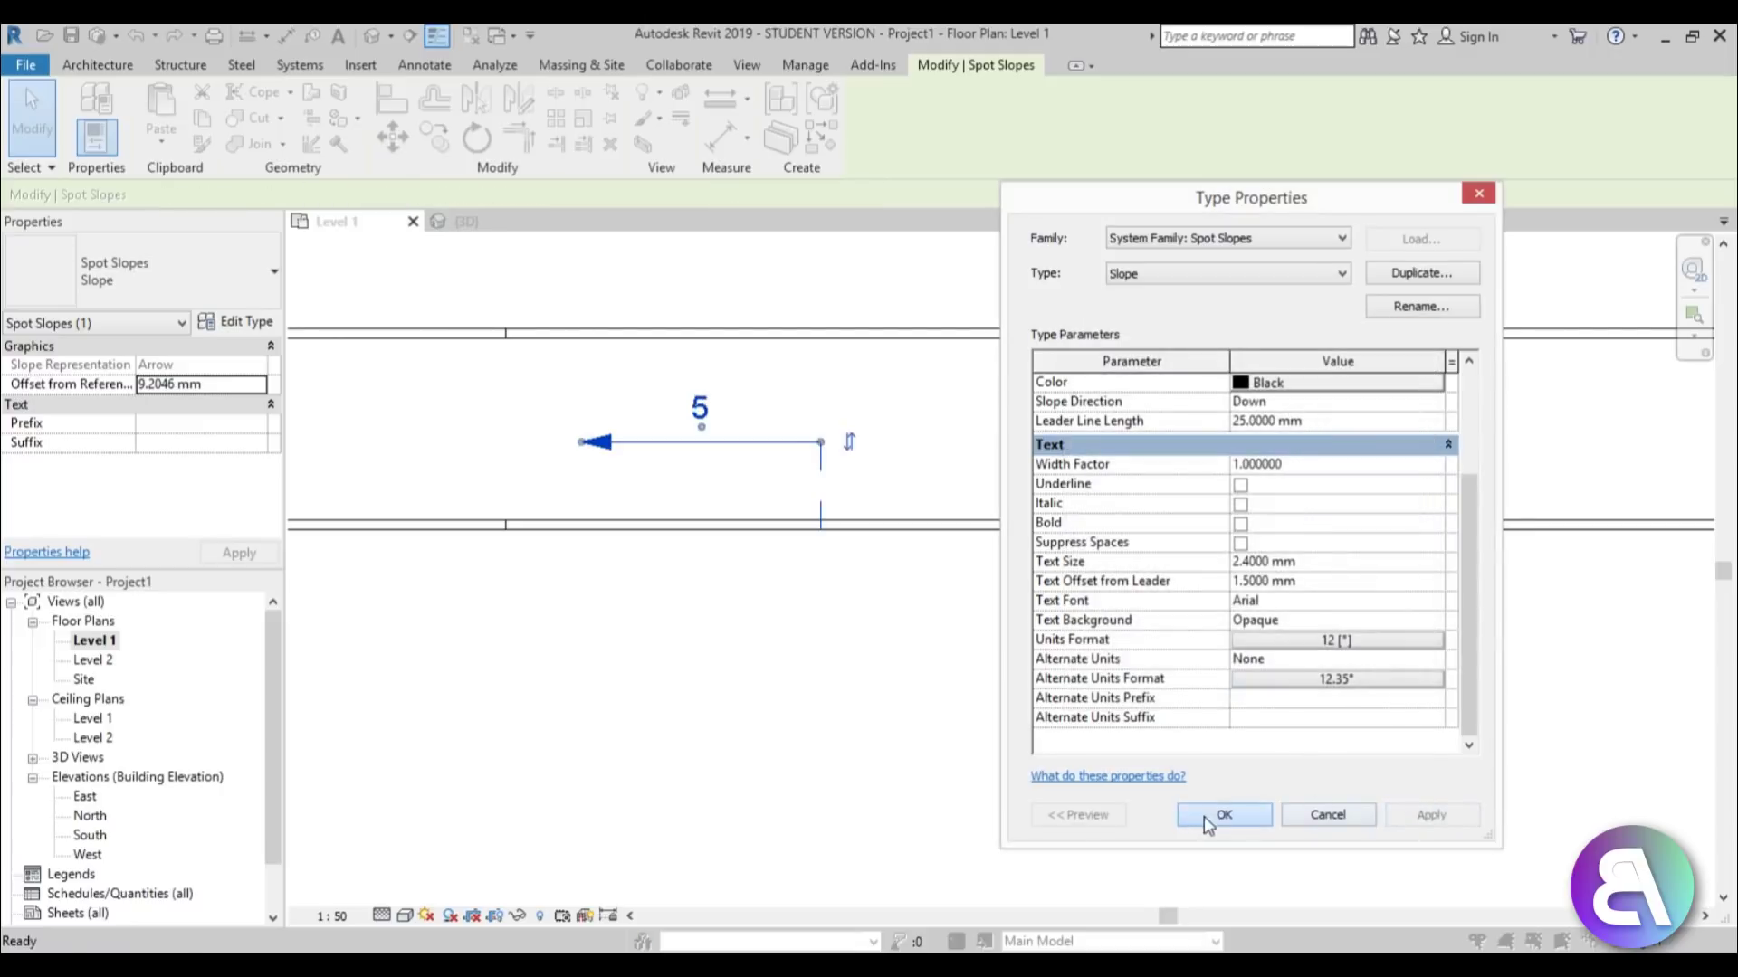
click(1224, 814)
click(861, 663)
scroll(957, 587, down, 4)
middle_drag(928, 609, 920, 598)
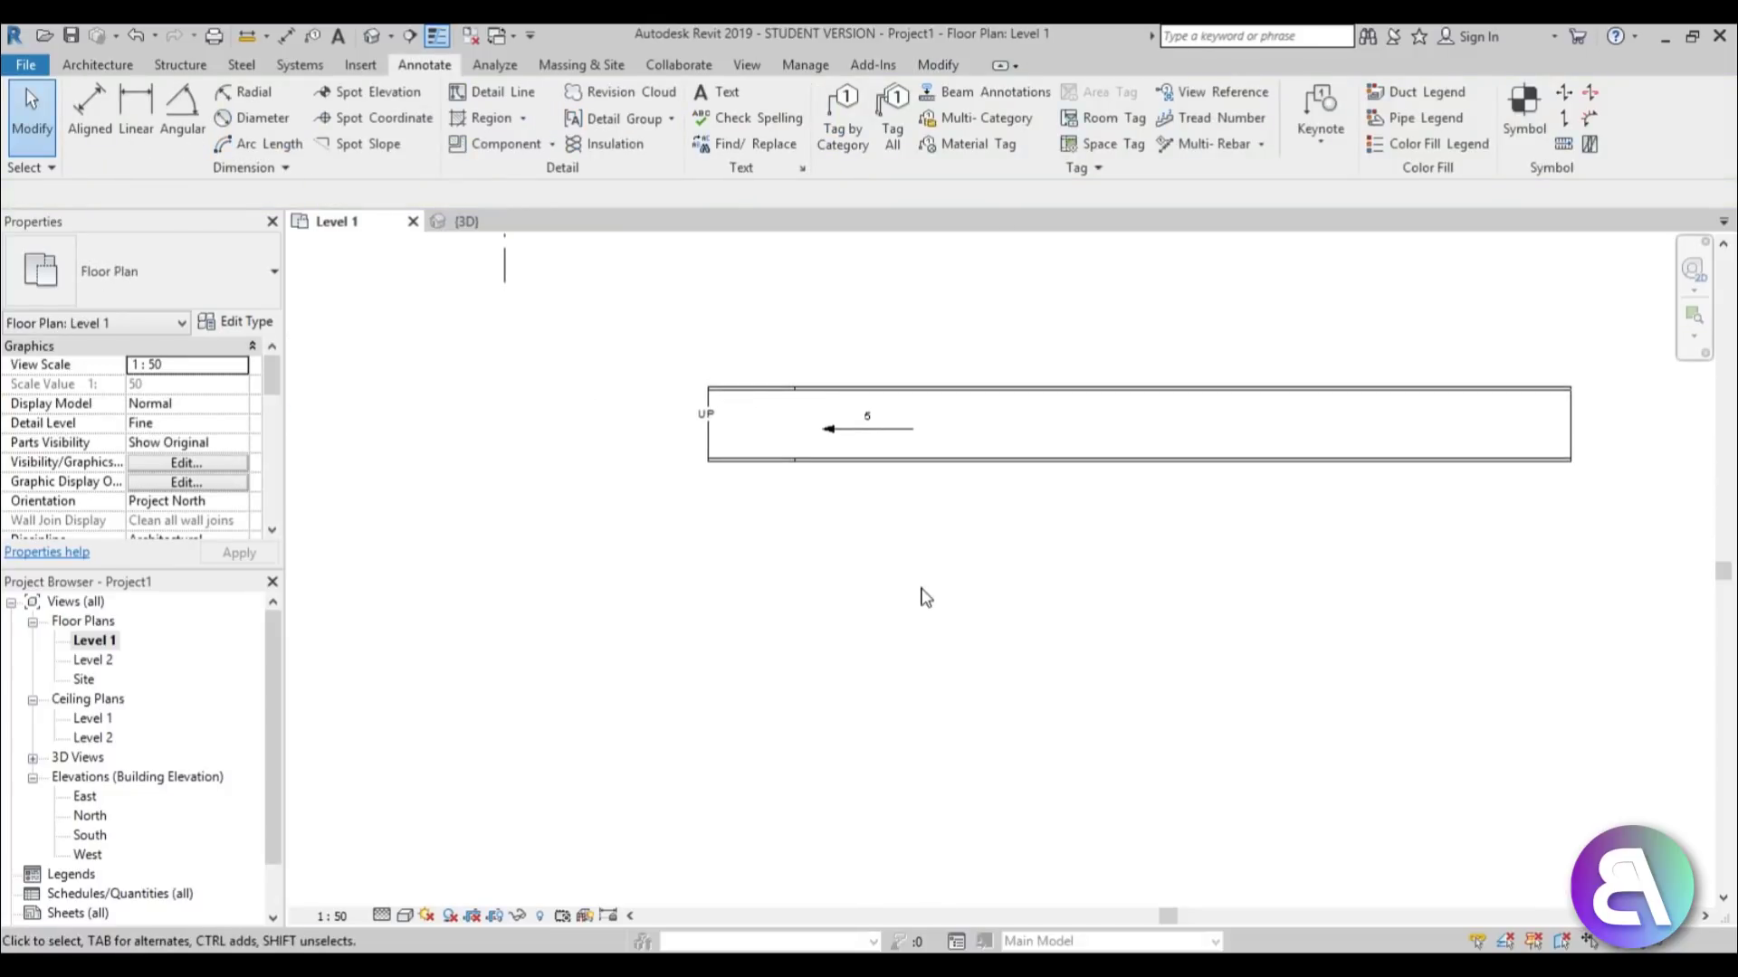
Pan and zoom to bring the dimension strings above the walls into view.
scroll(925, 597, down, 5)
middle_drag(869, 571, 846, 684)
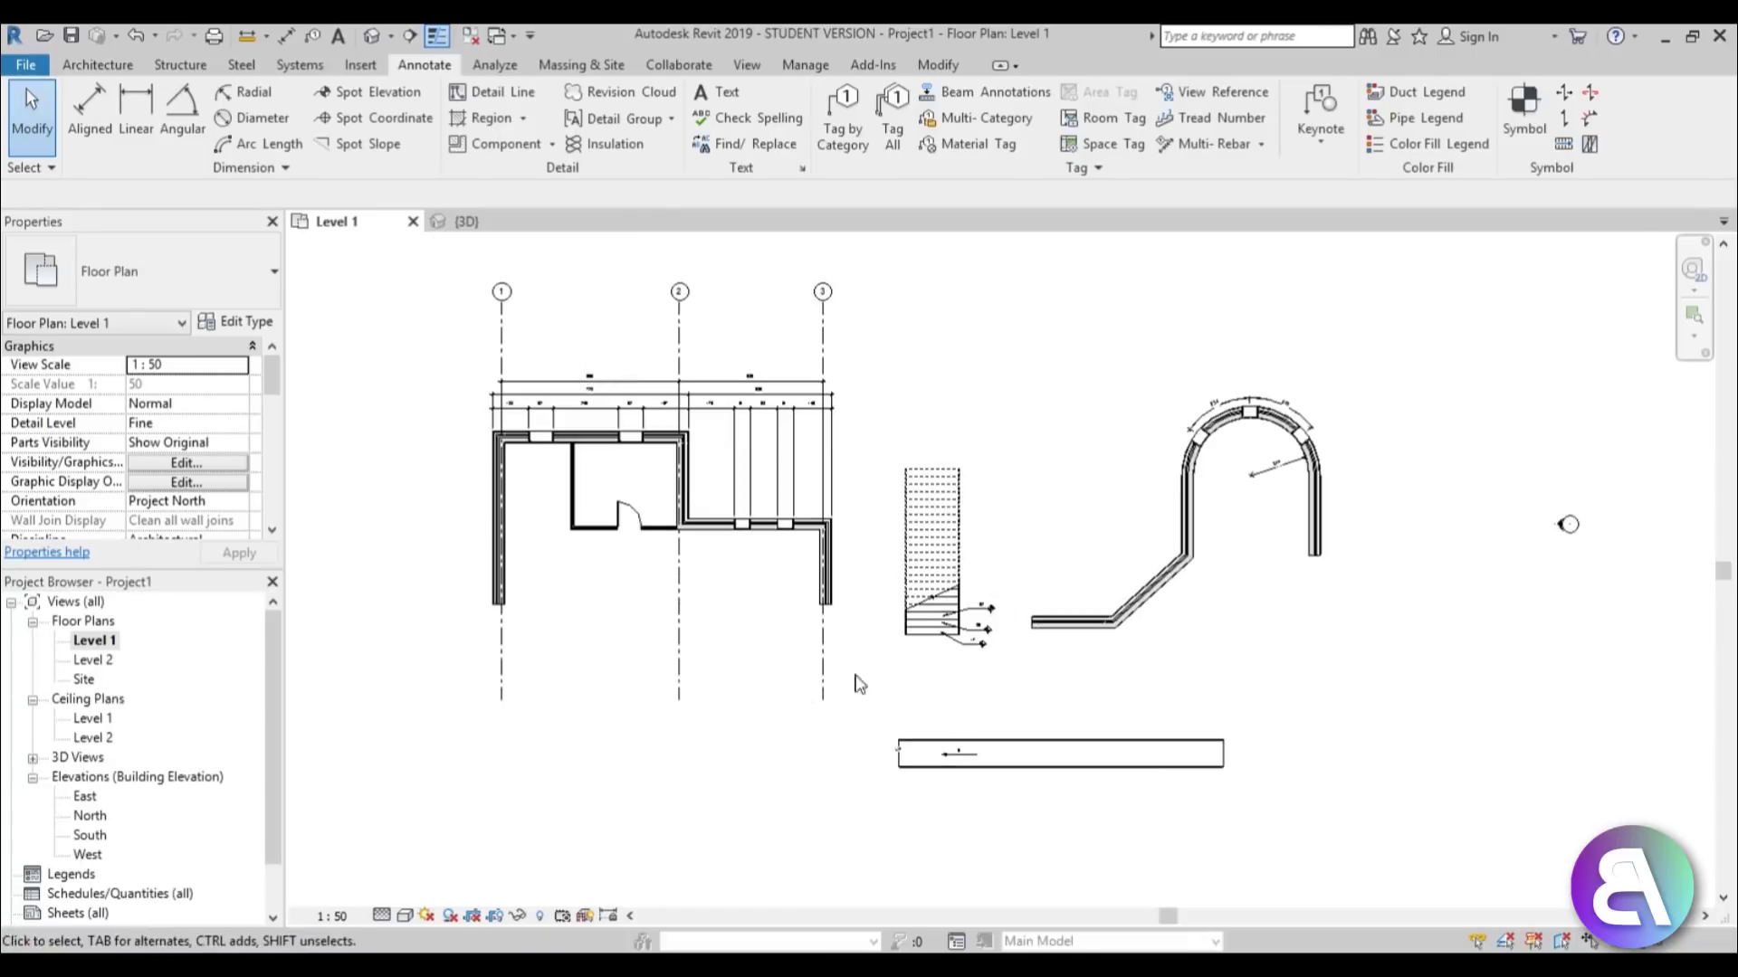
middle_drag(586, 424, 630, 414)
scroll(624, 416, up, 4)
click(582, 433)
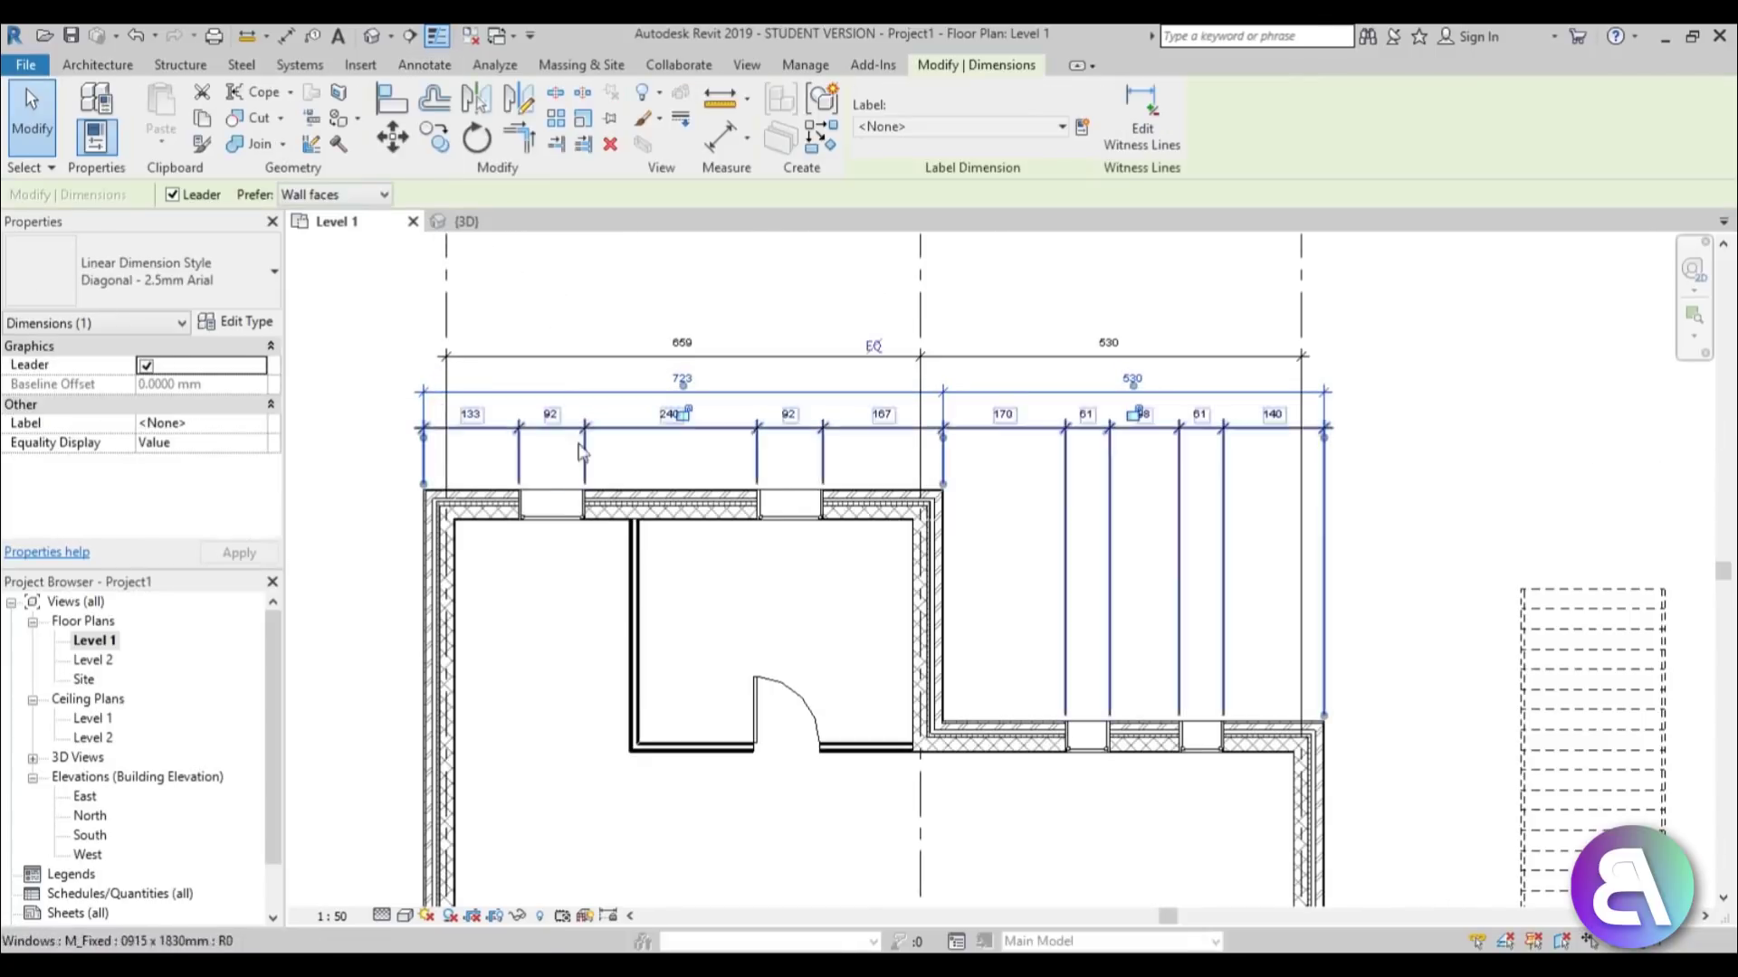
scroll(582, 433, up, 4)
middle_drag(722, 504, 325, 373)
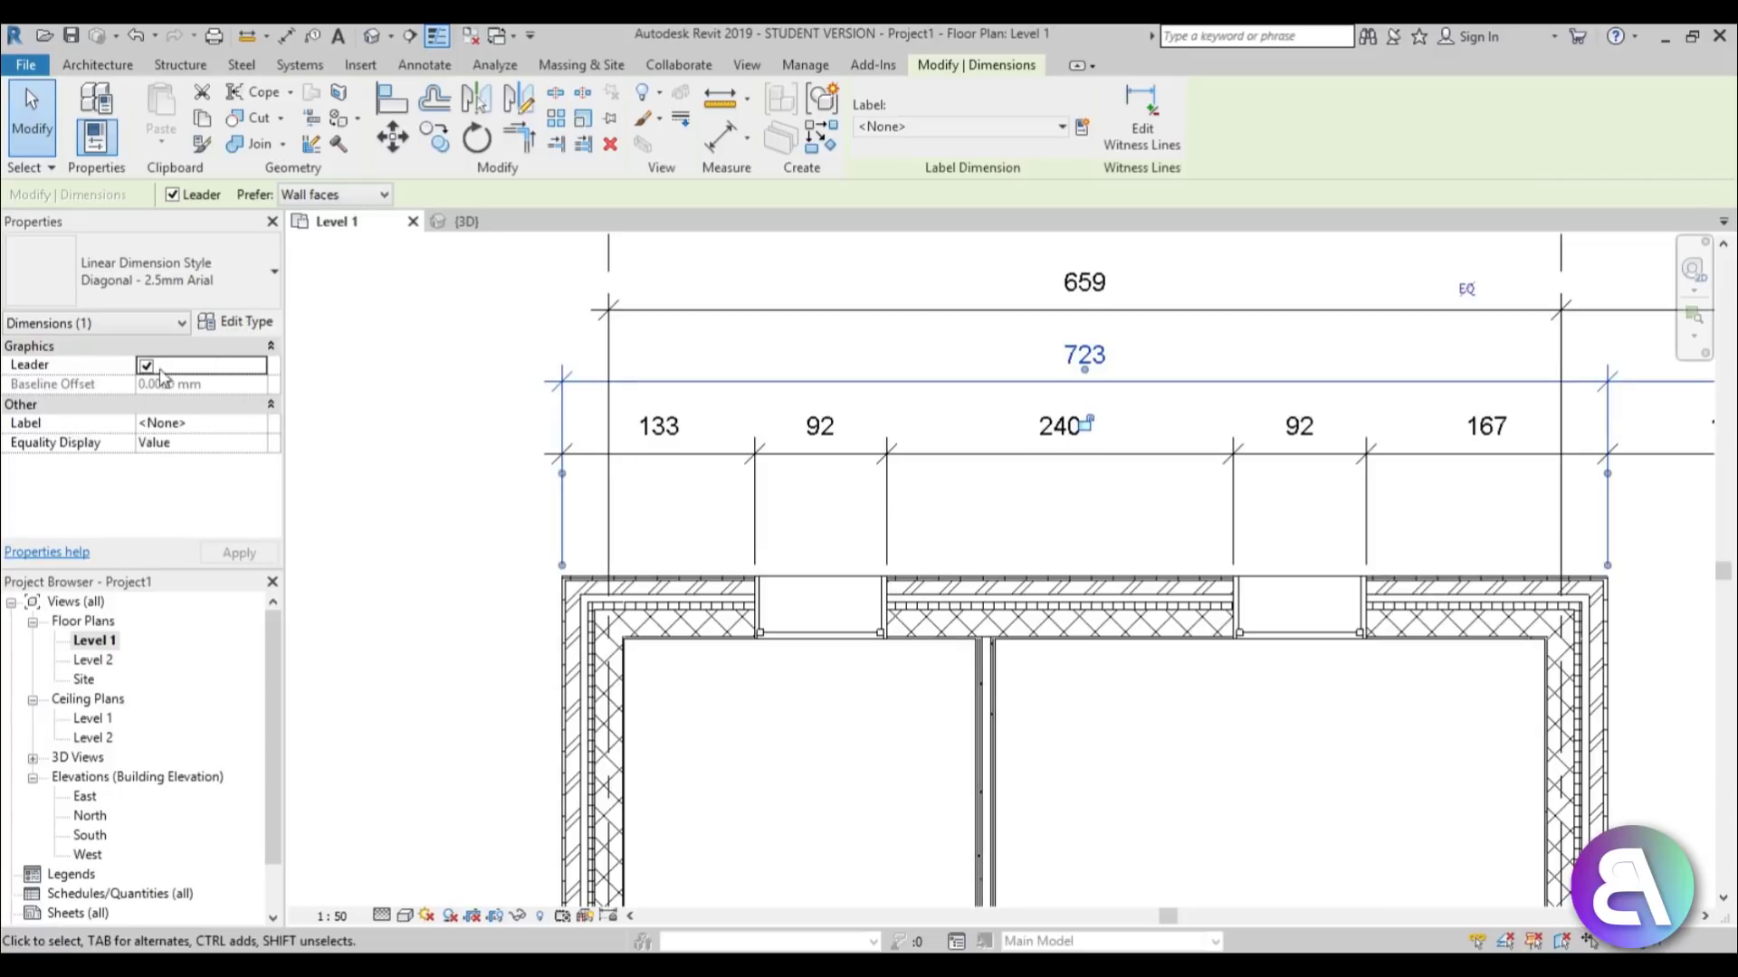
scroll(984, 425, up, 3)
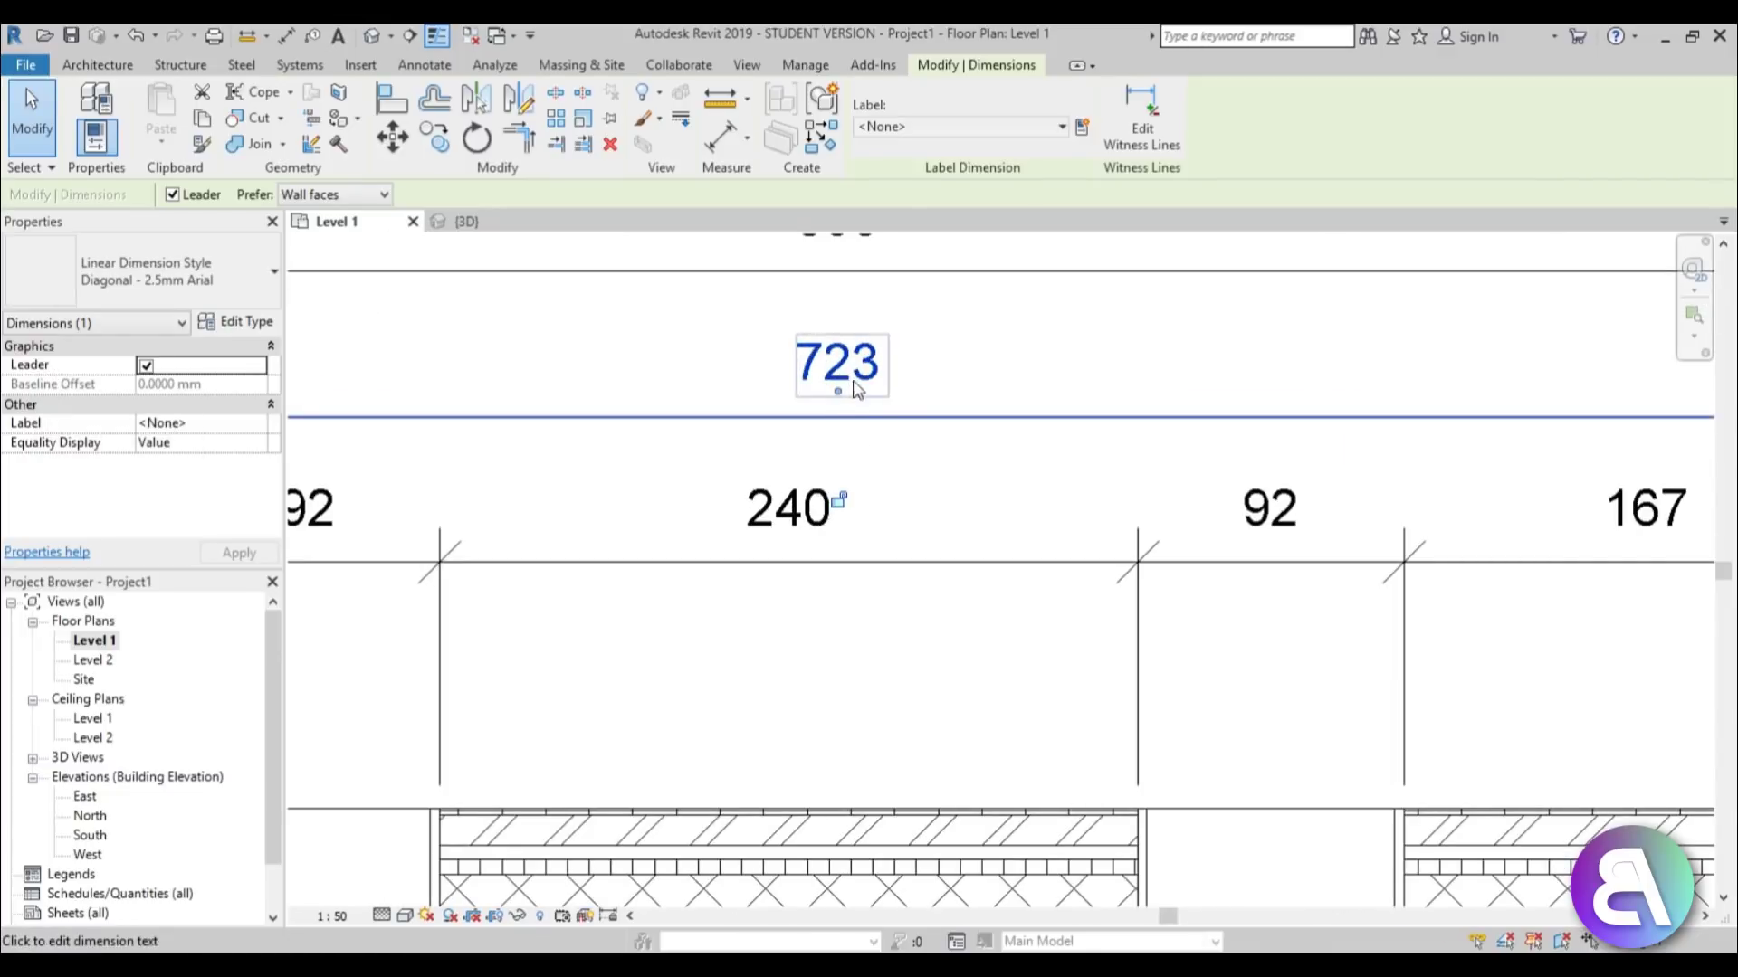
click(915, 458)
middle_drag(915, 458, 691, 391)
scroll(690, 391, down, 1)
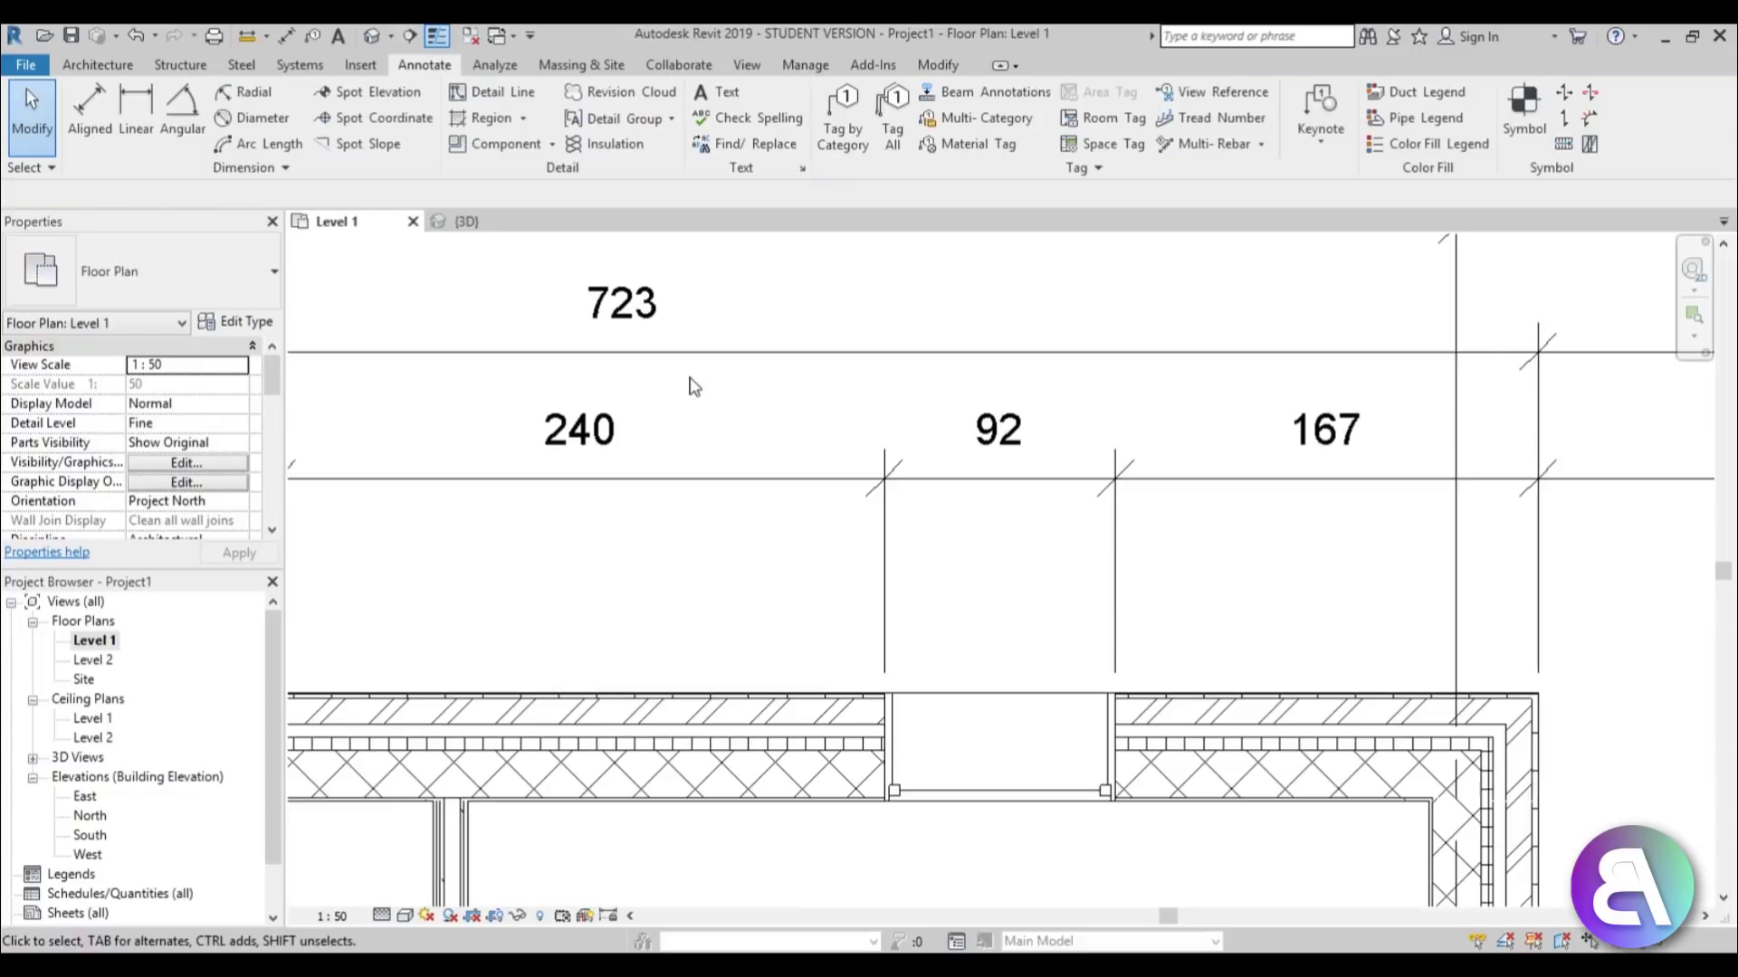
Start a wall with WA, then cancel it without placing anything.
key(w)
key(a)
click(615, 589)
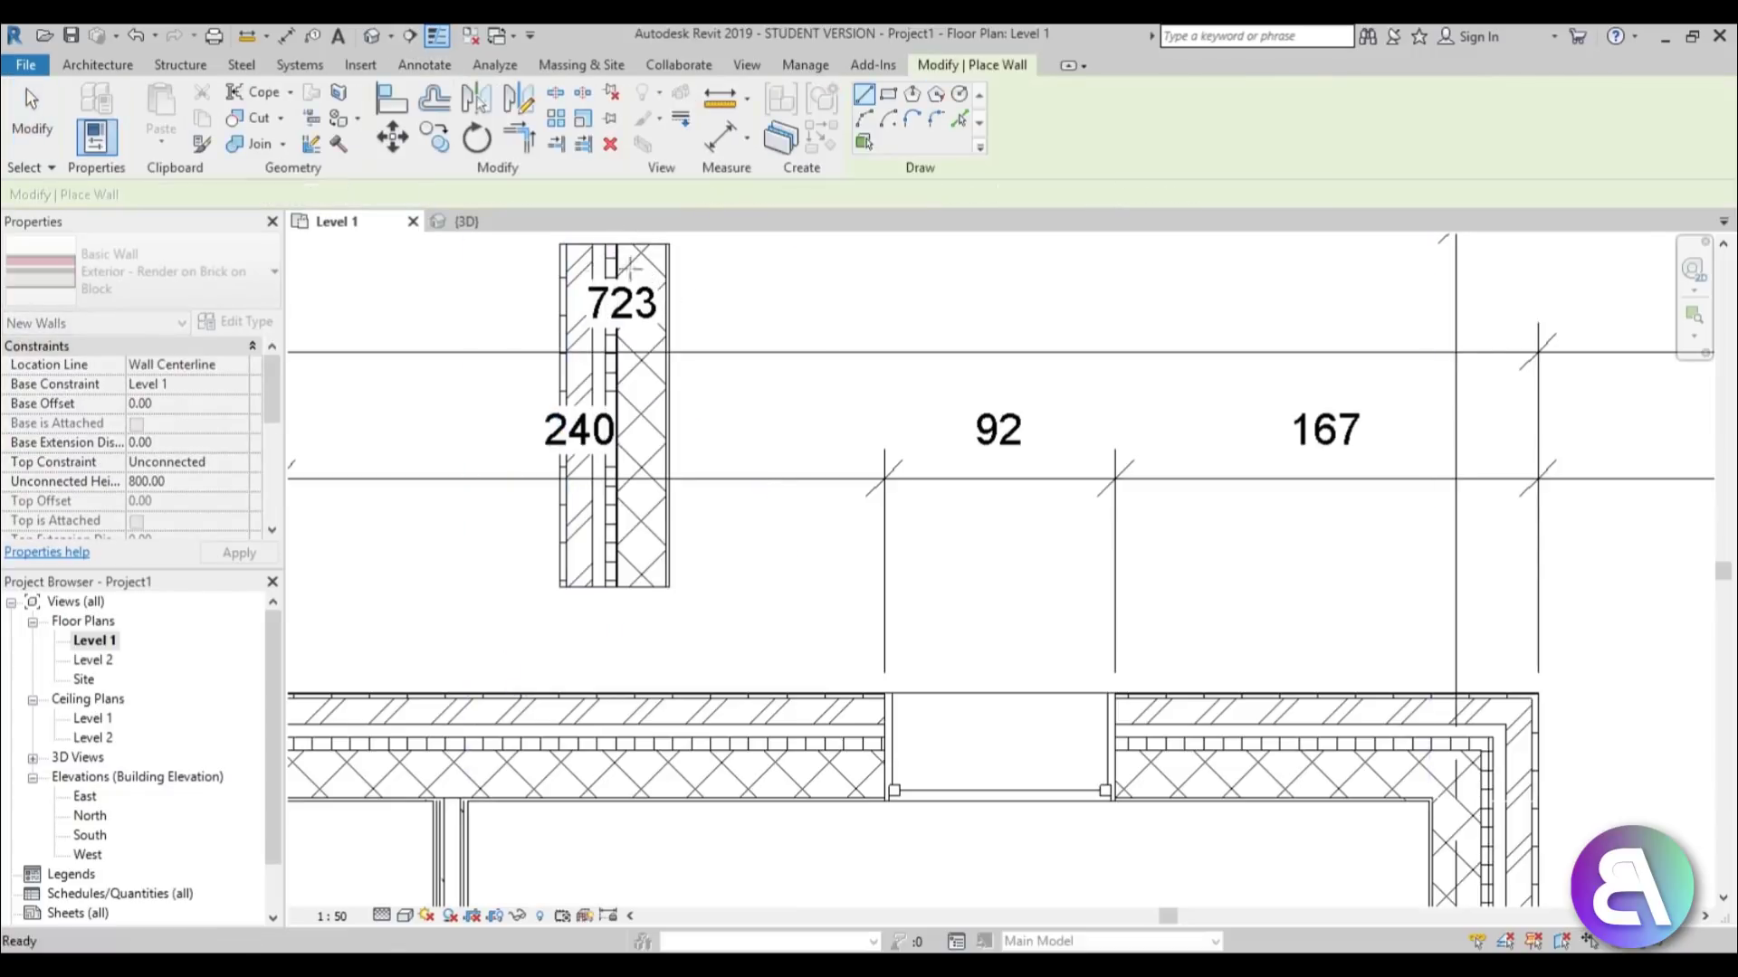
key(Escape)
key(Escape)
Drag the 723 dimension text to the right, off the wall.
middle_drag(803, 333, 861, 438)
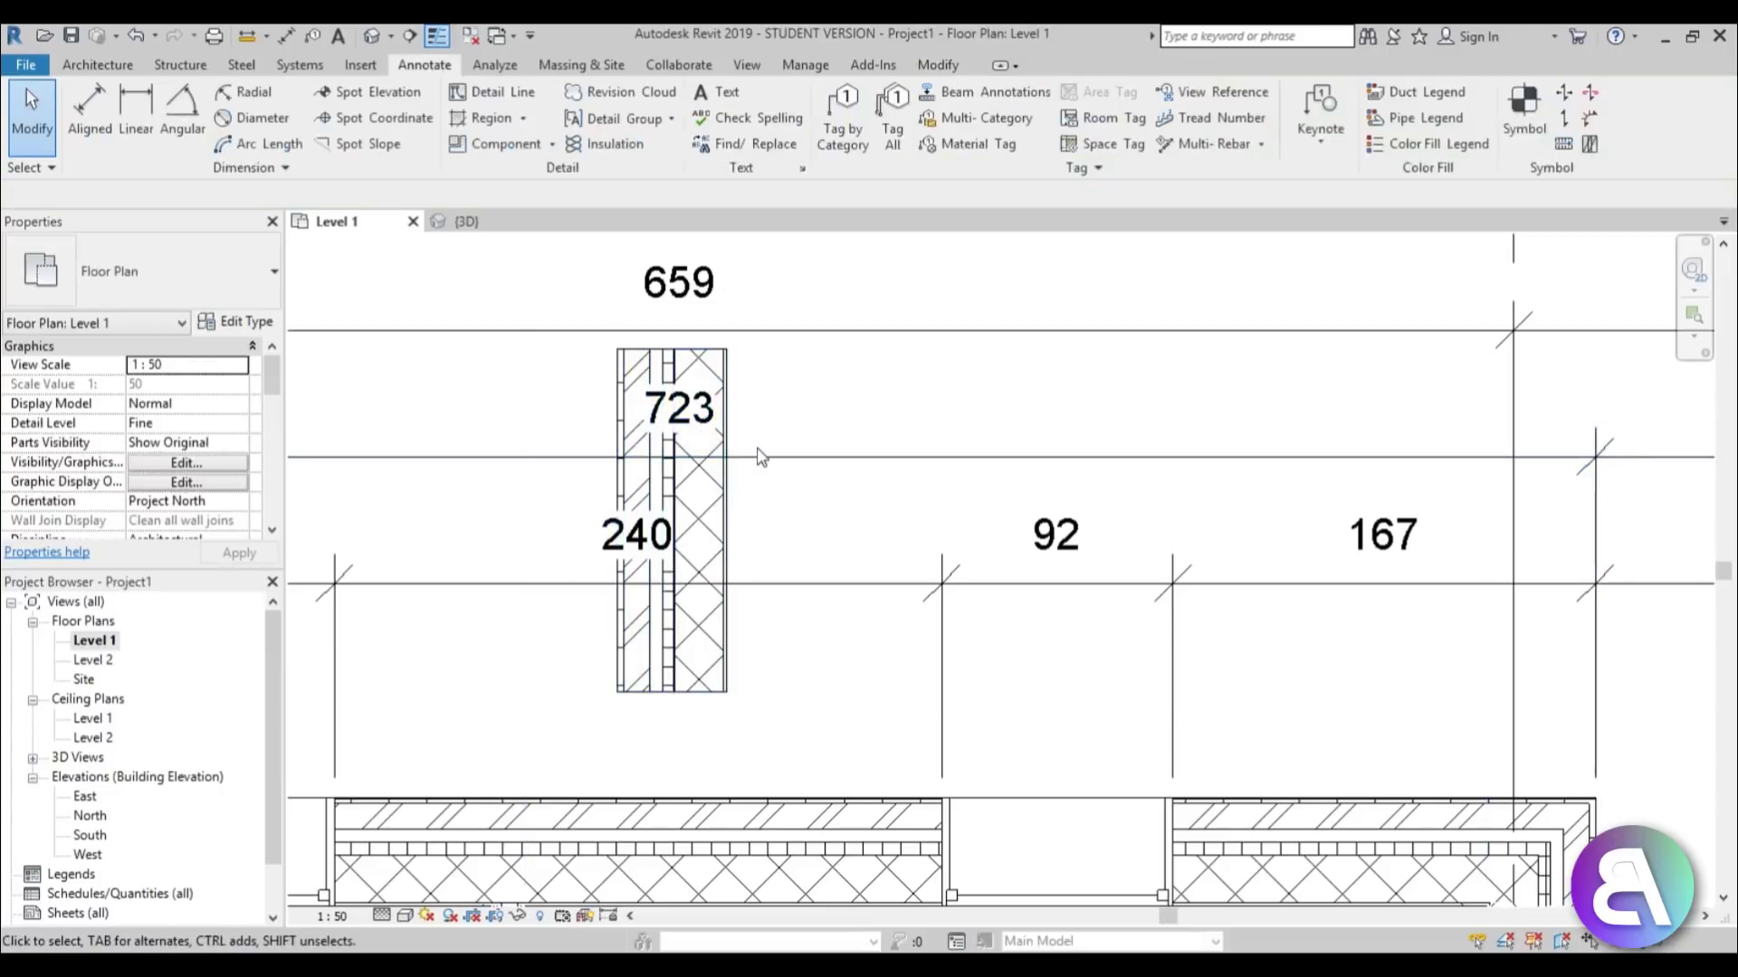
click(761, 457)
drag(684, 443, 839, 447)
click(838, 492)
scroll(724, 447, up, 2)
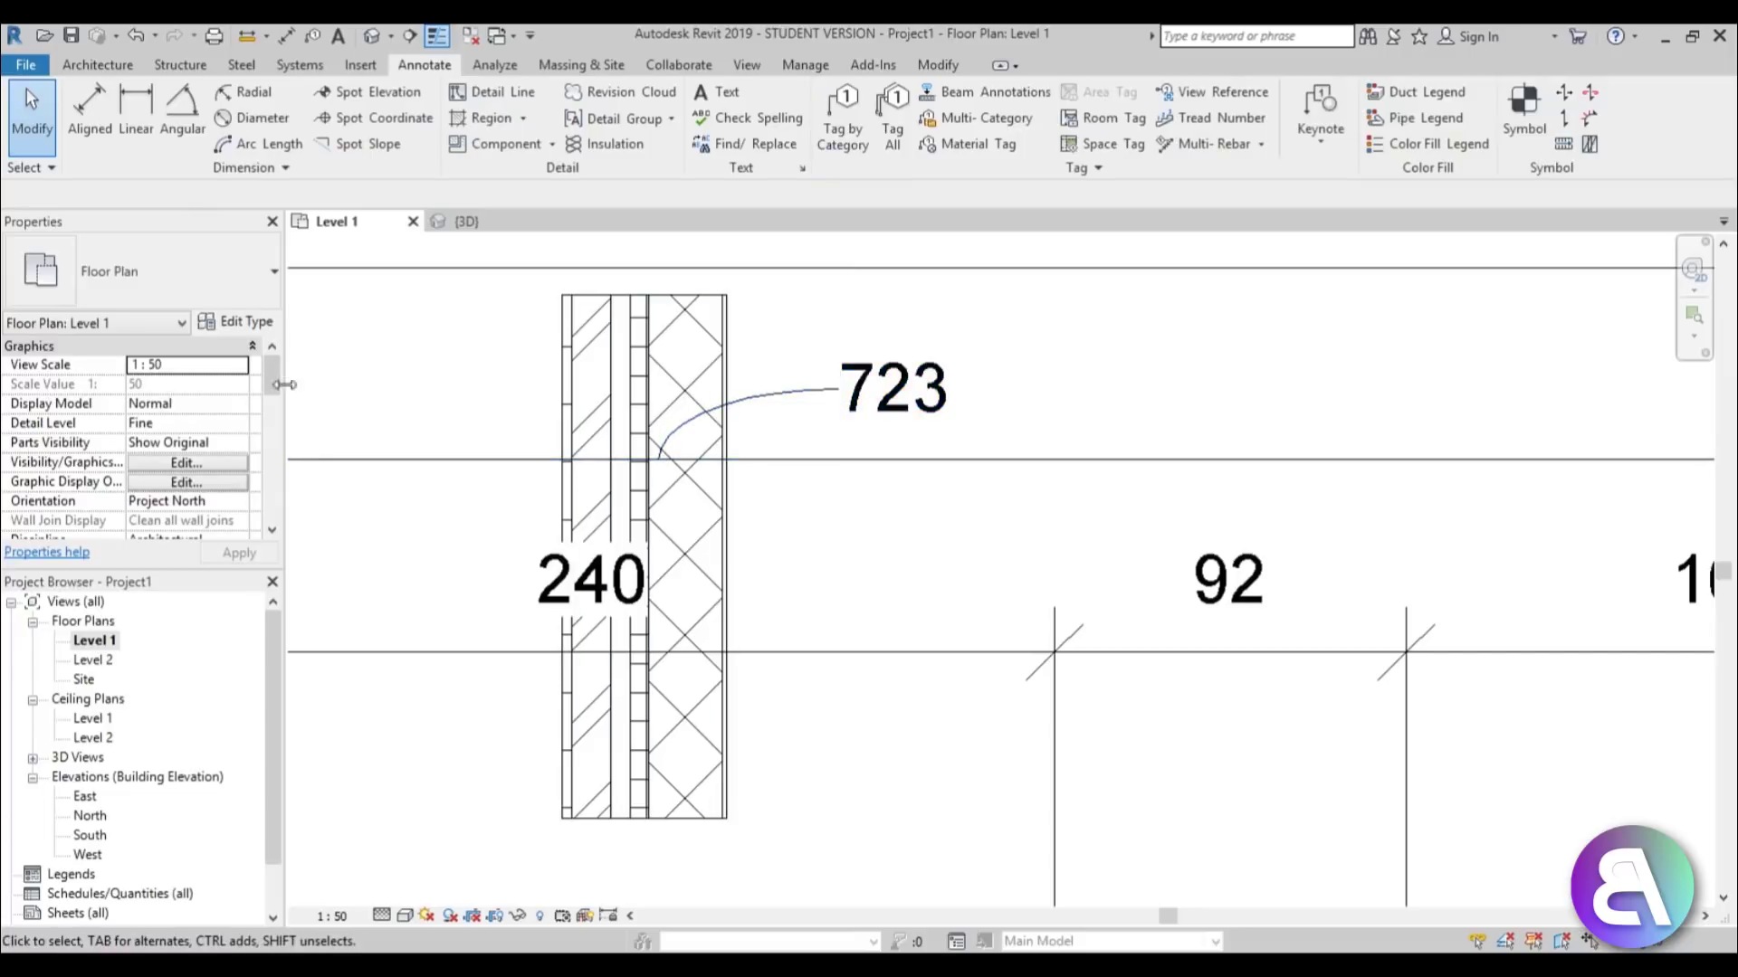
Turn off the Leader for the 723 dimension so no leader line shows.
click(823, 447)
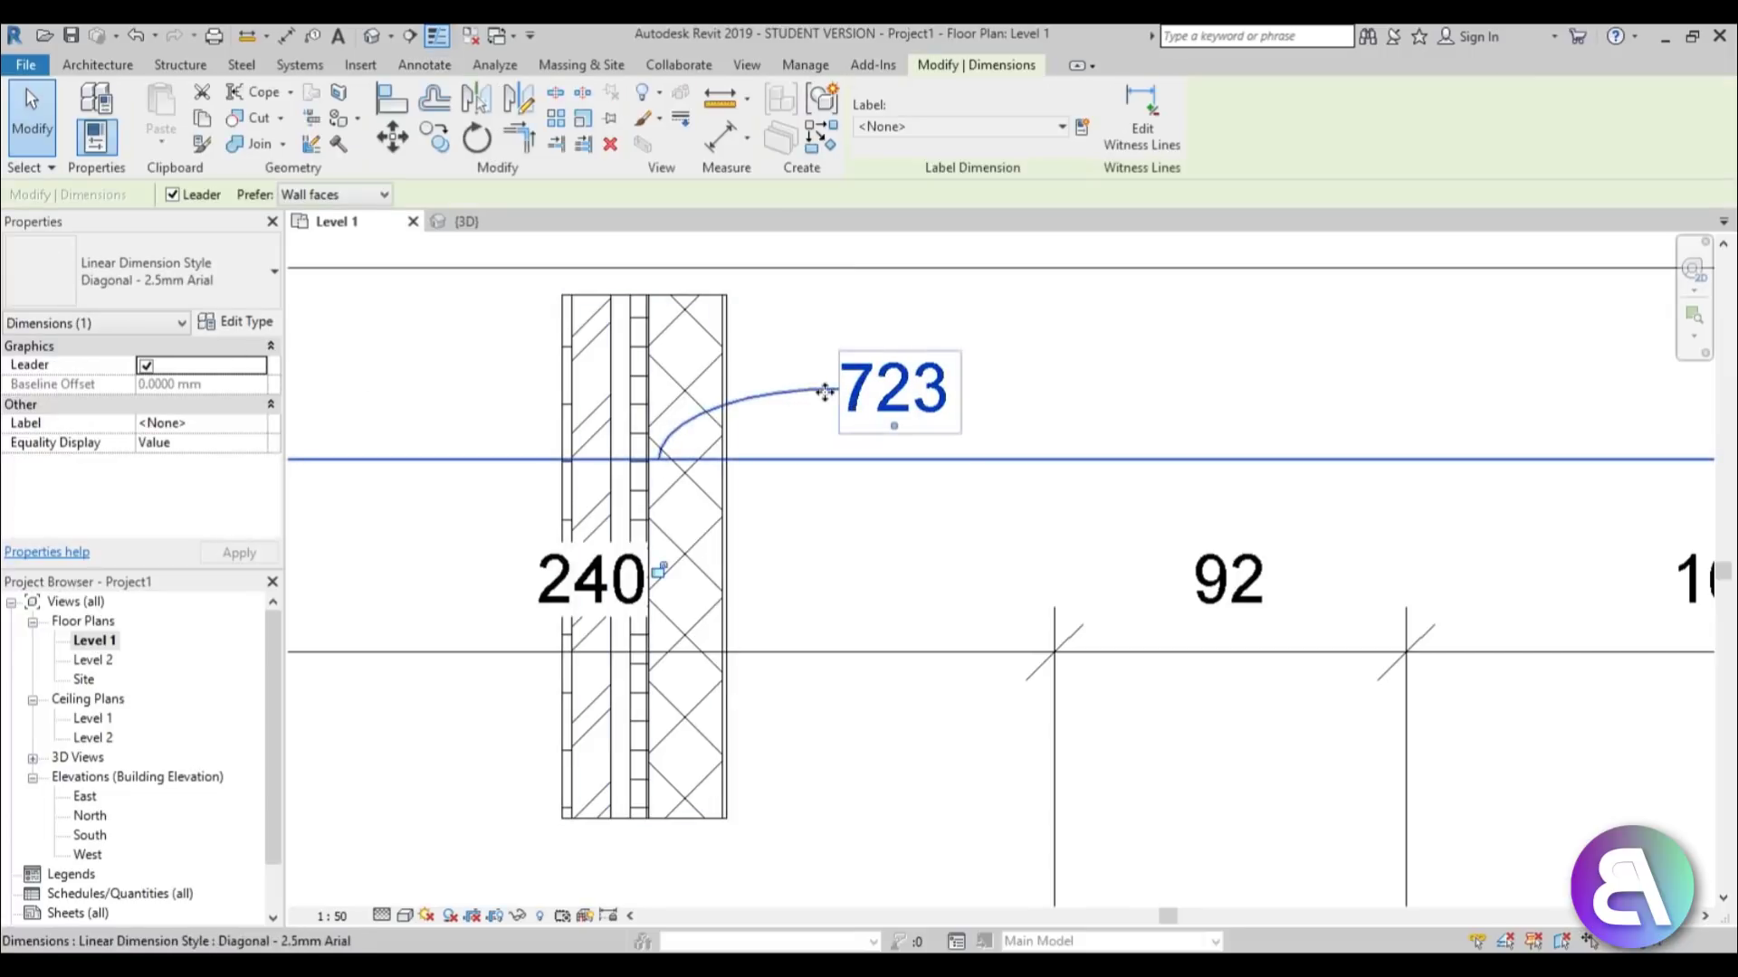
click(147, 365)
click(776, 362)
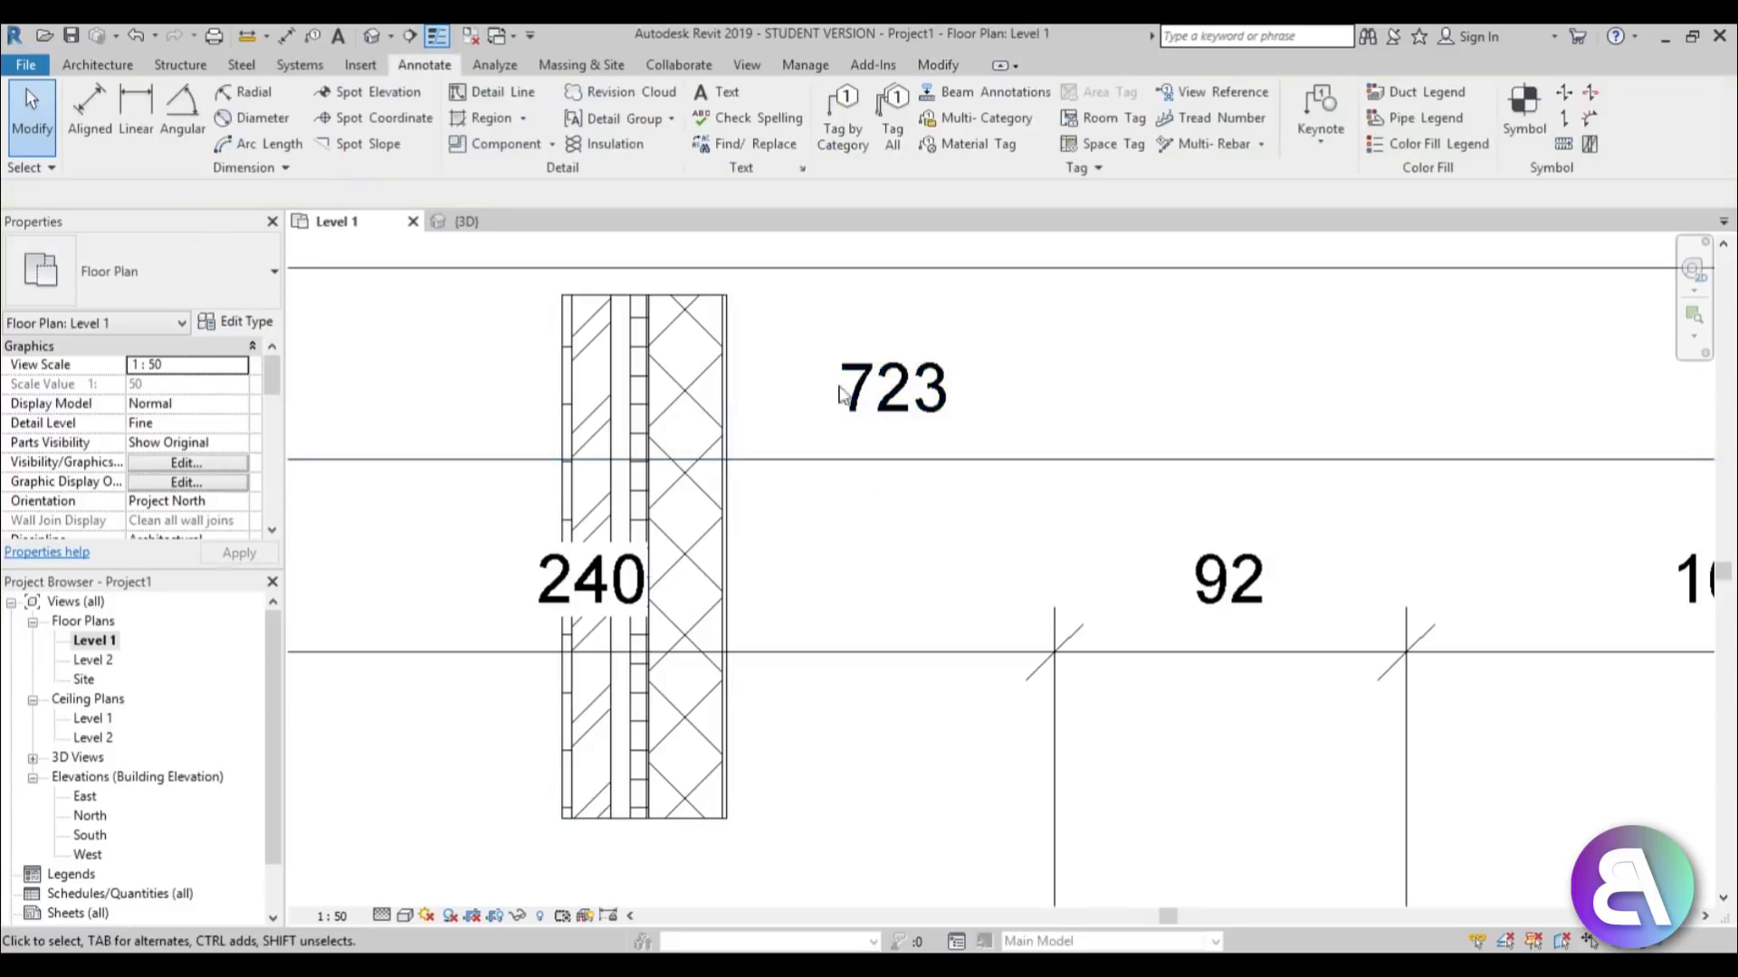
scroll(855, 448, down, 3)
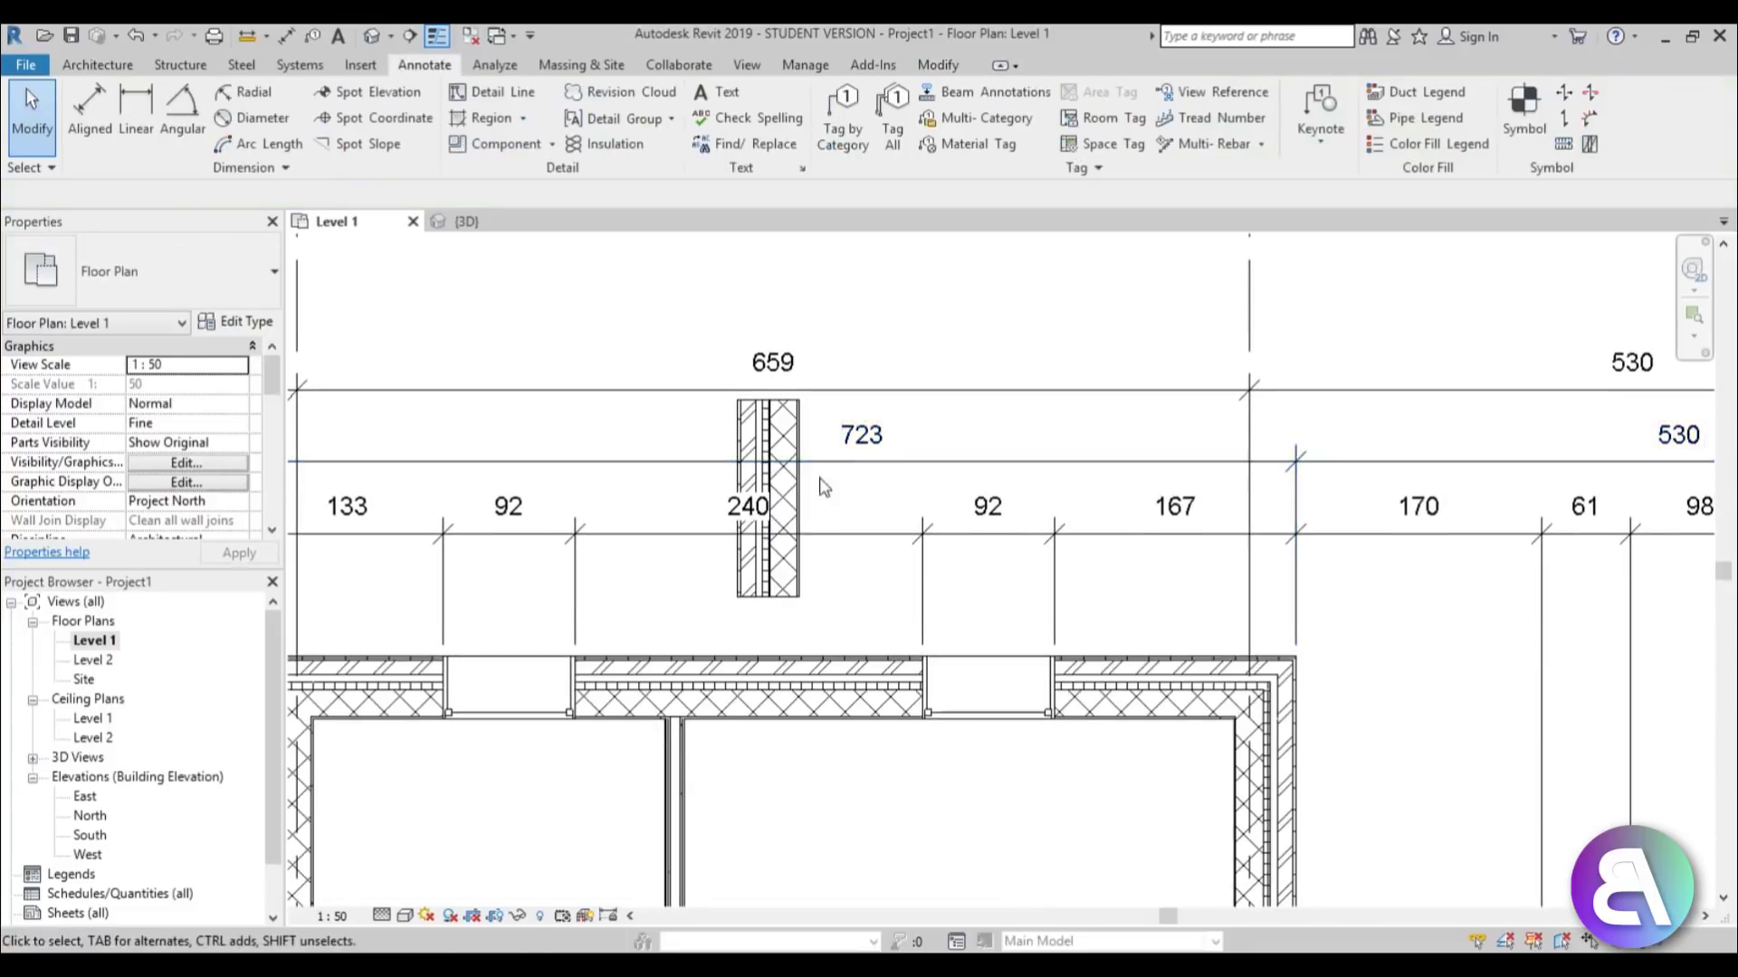
scroll(814, 475, up, 2)
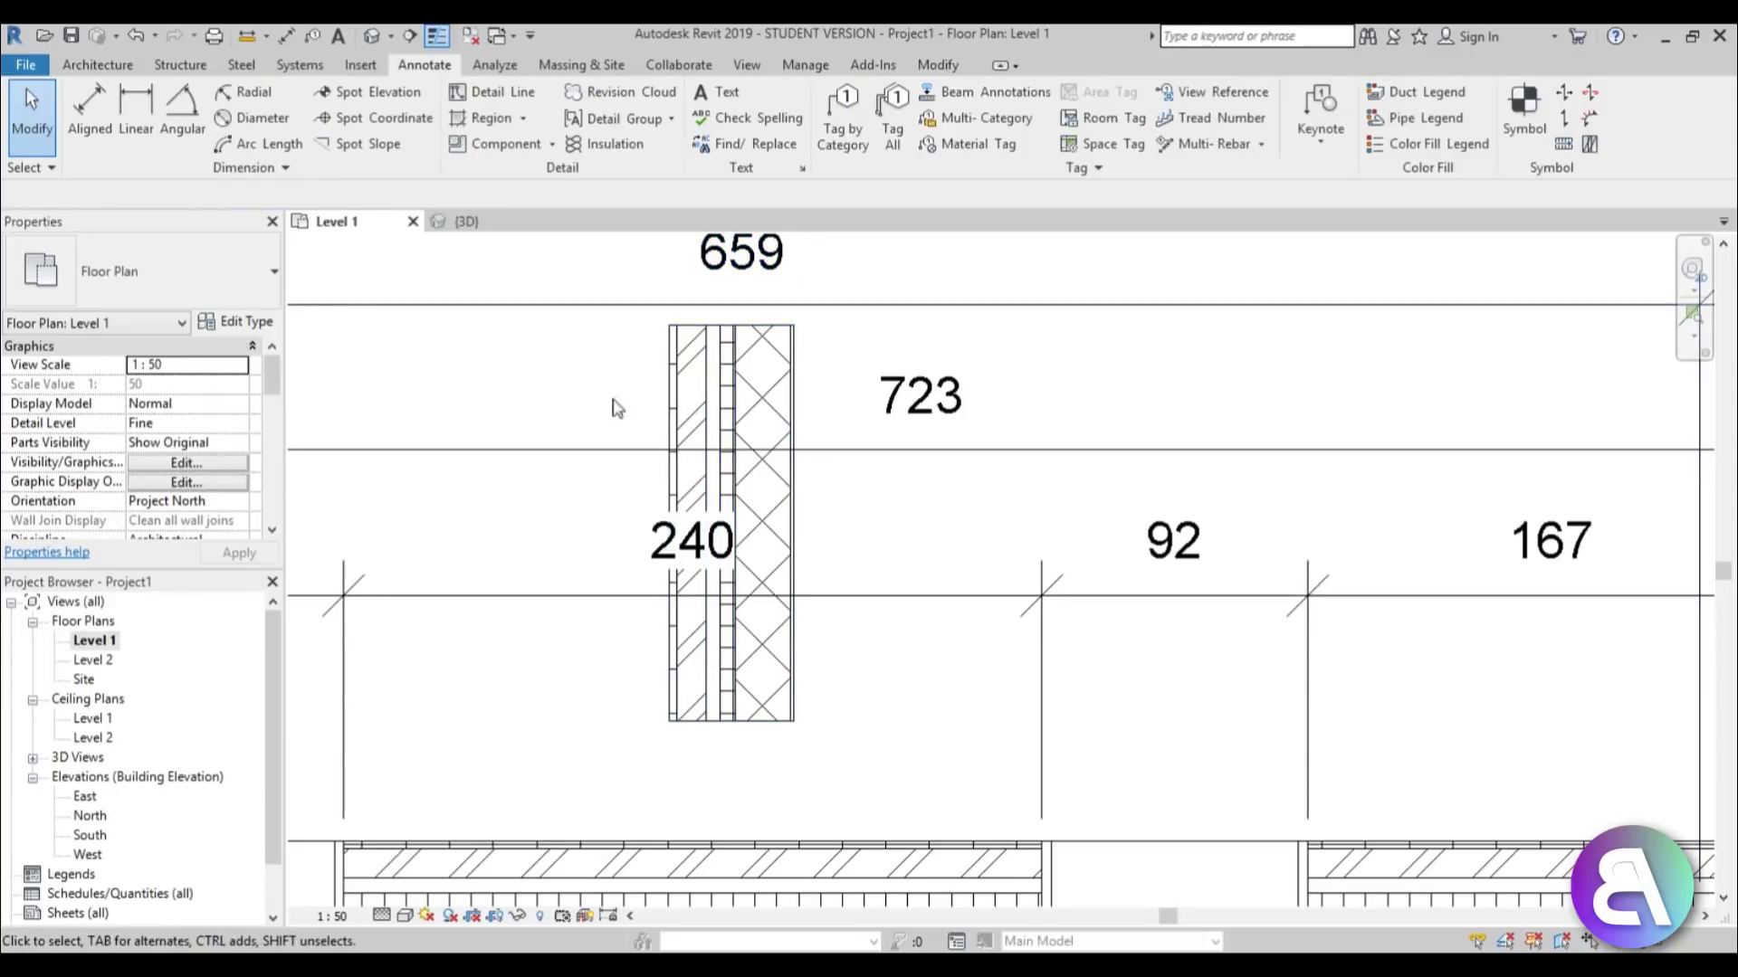
click(925, 452)
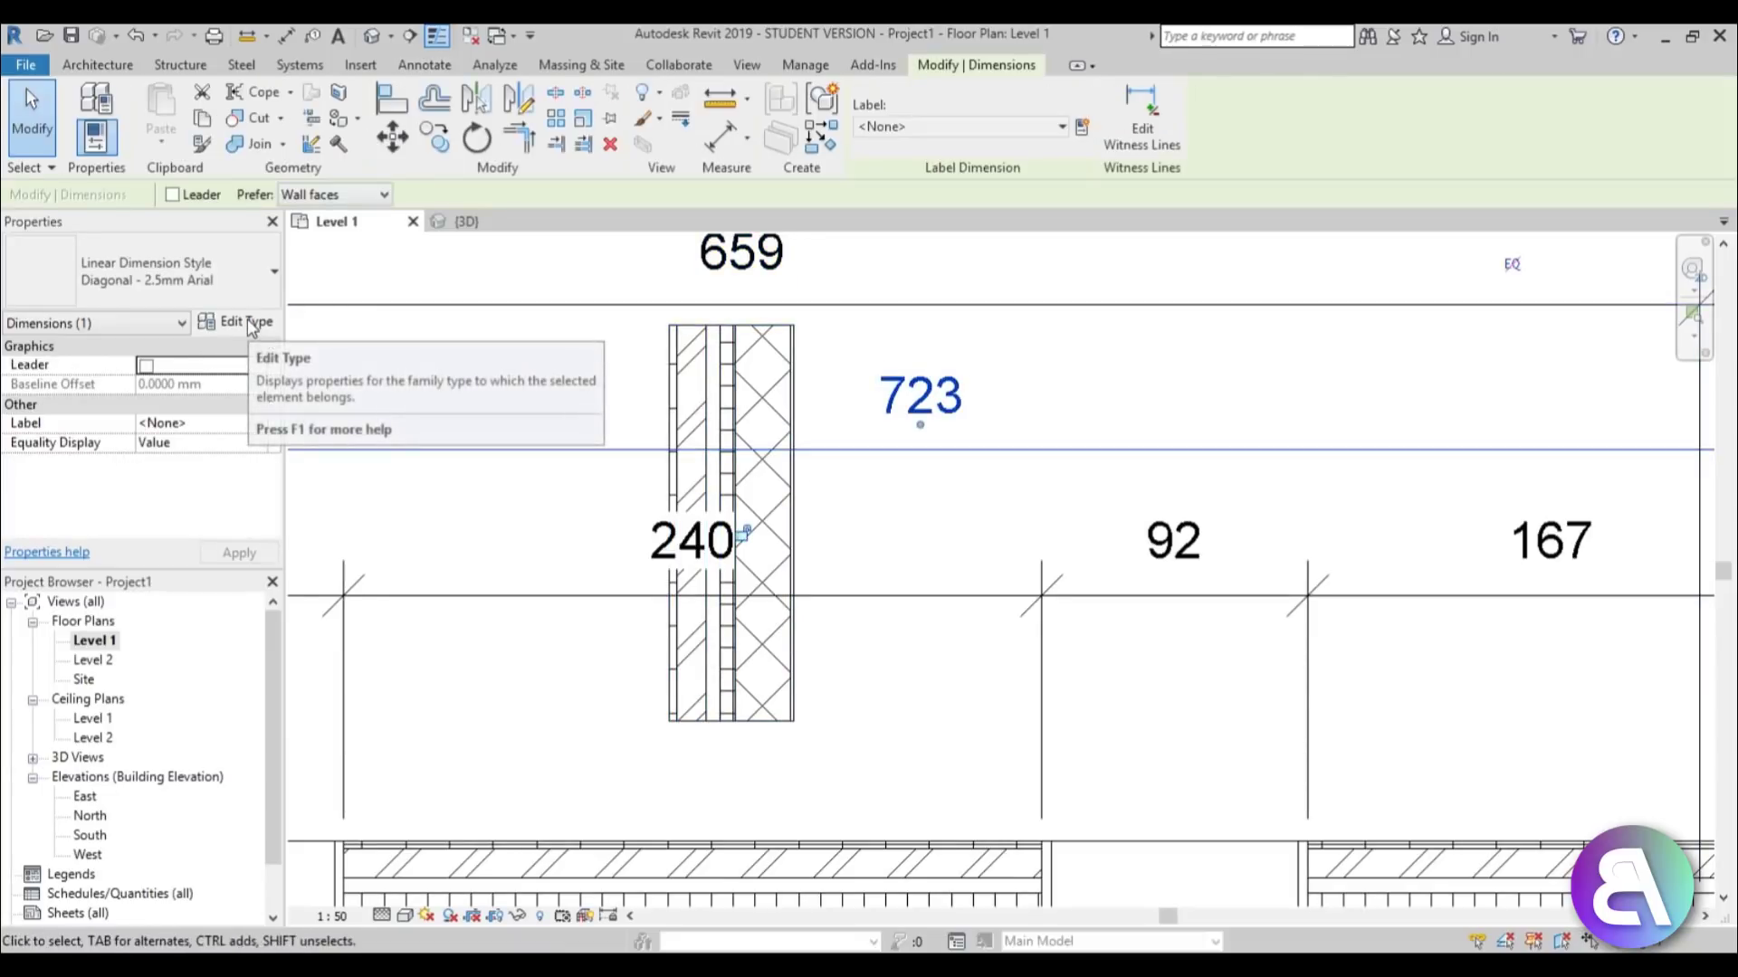
Open Type Properties for the Diagonal - 2.5mm Arial dimension type.
click(253, 326)
drag(1160, 210, 1201, 172)
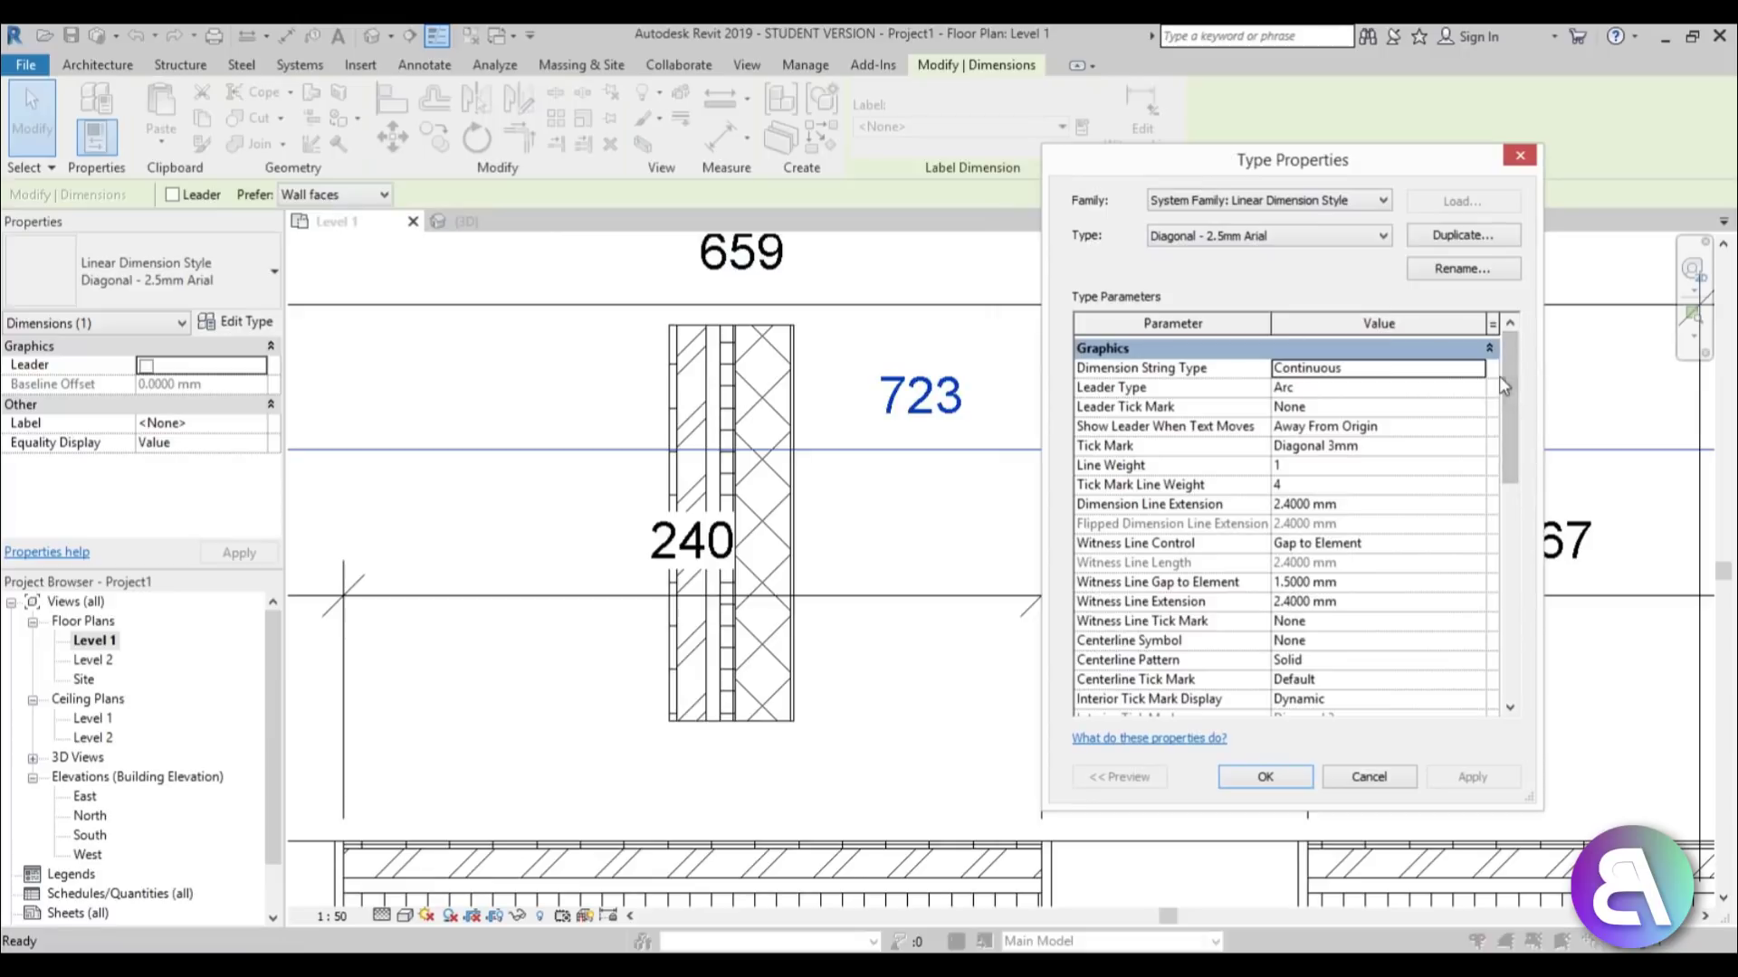
drag(1517, 395, 1521, 558)
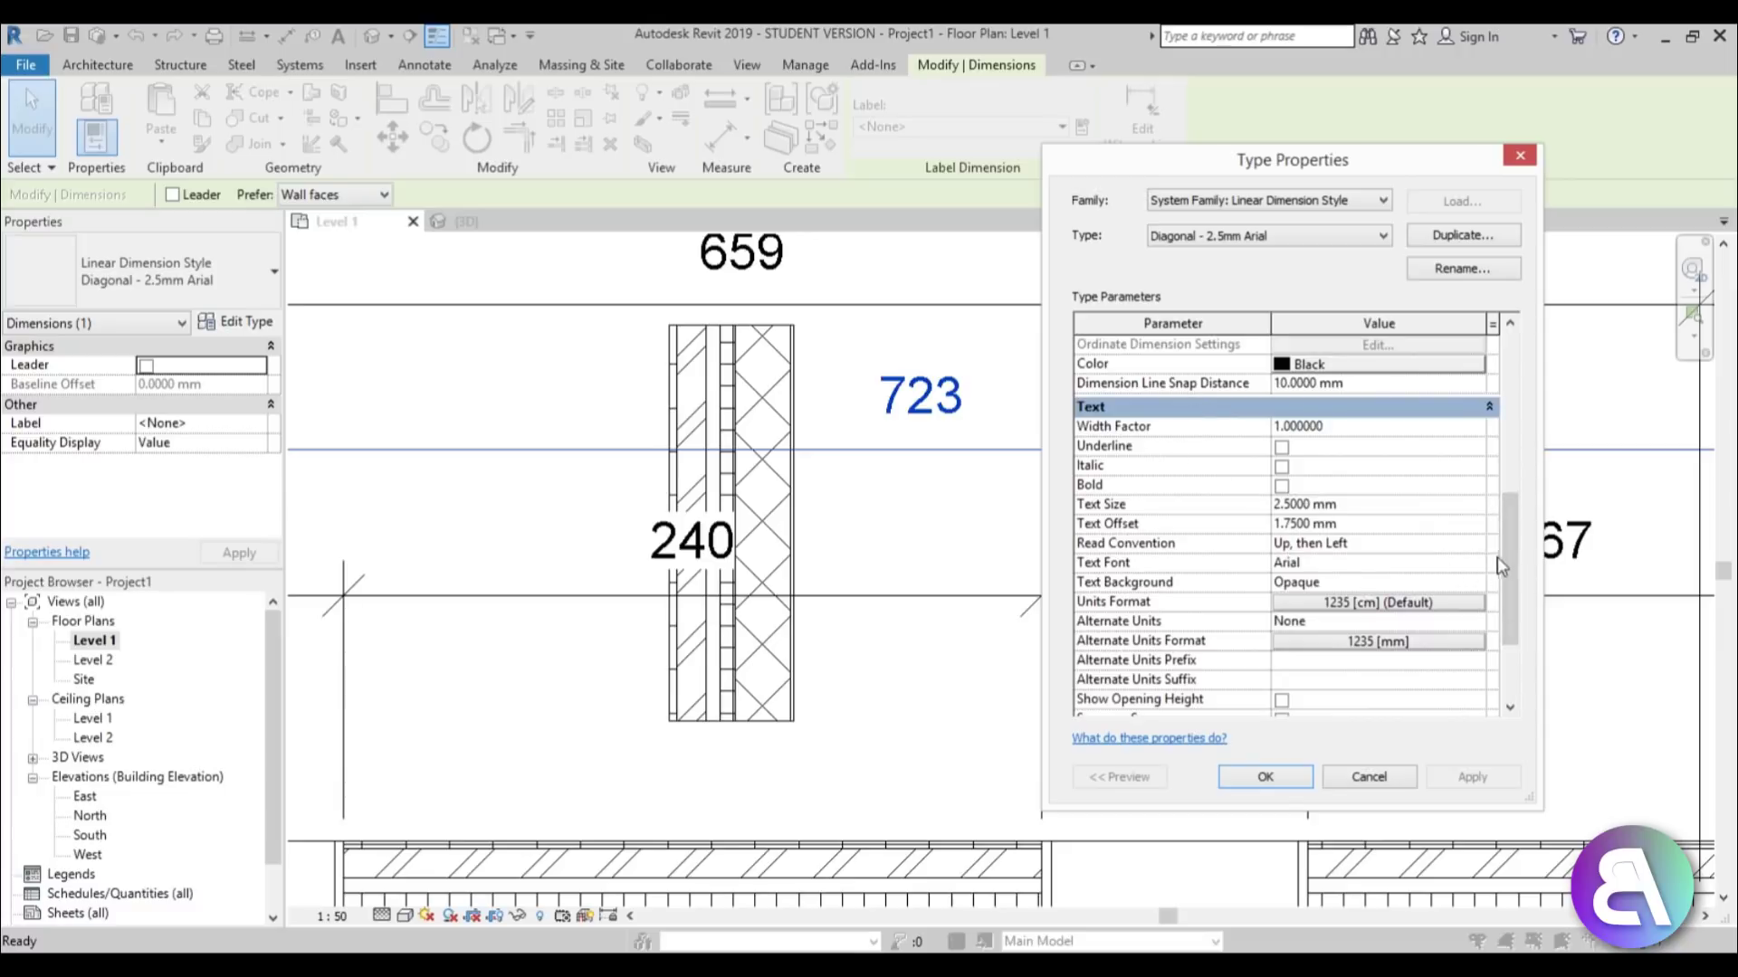
click(1264, 235)
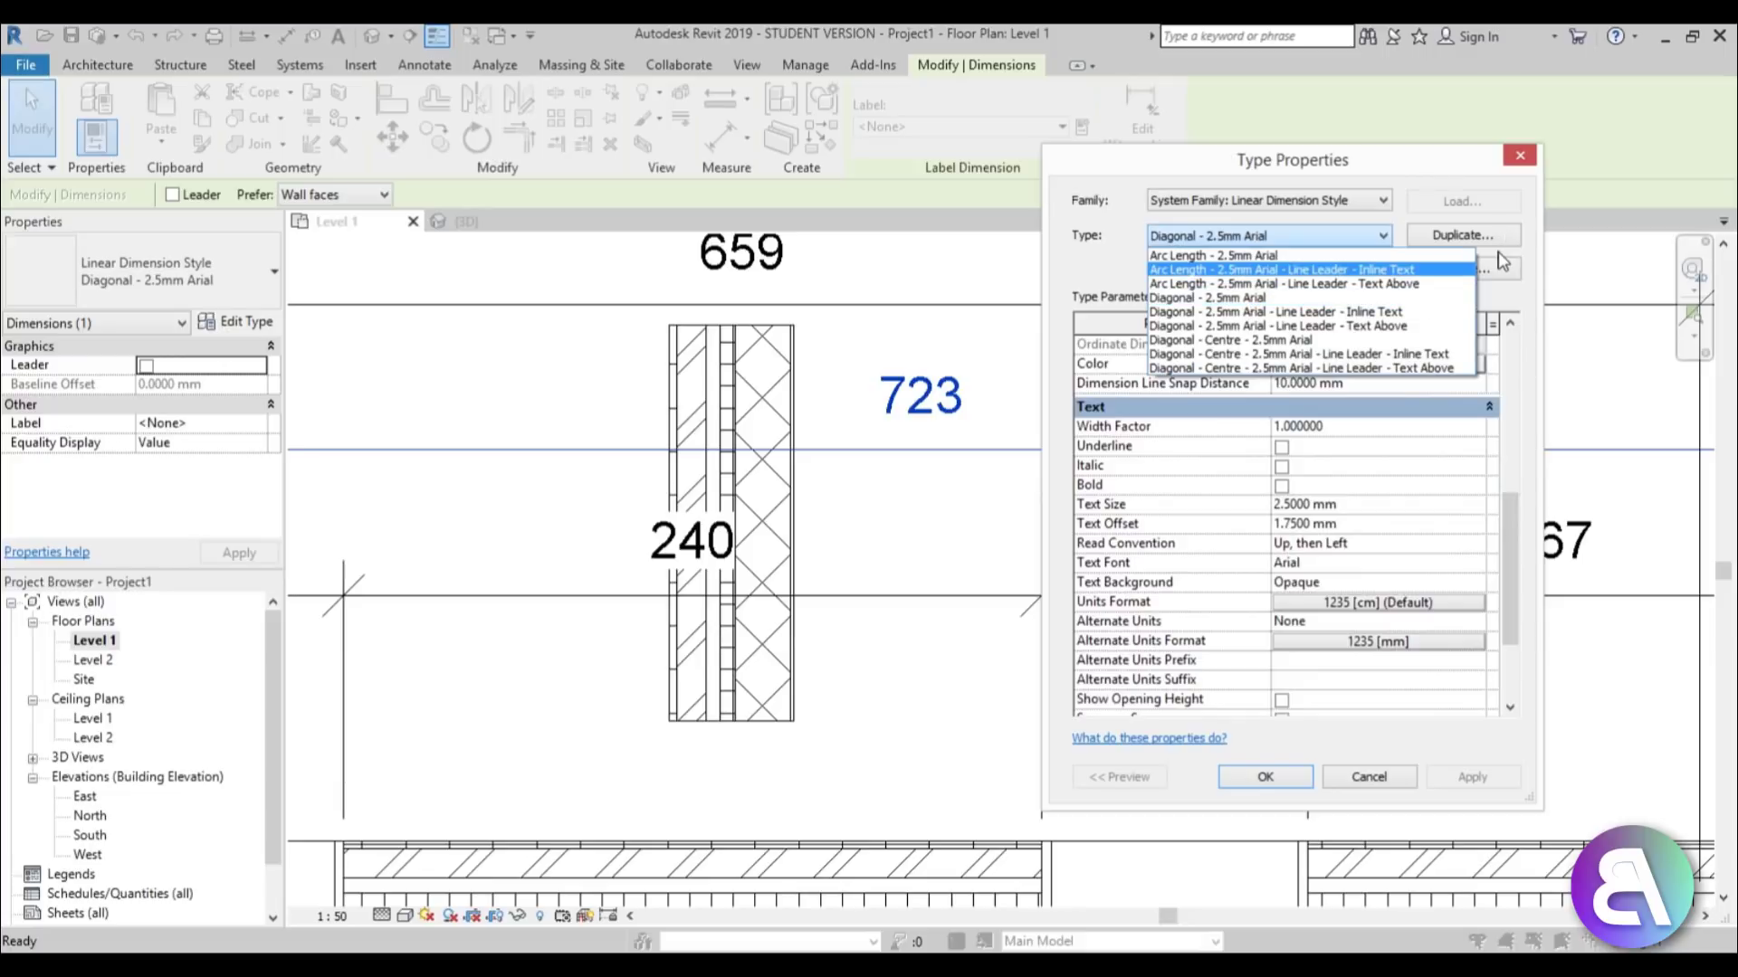
click(1434, 179)
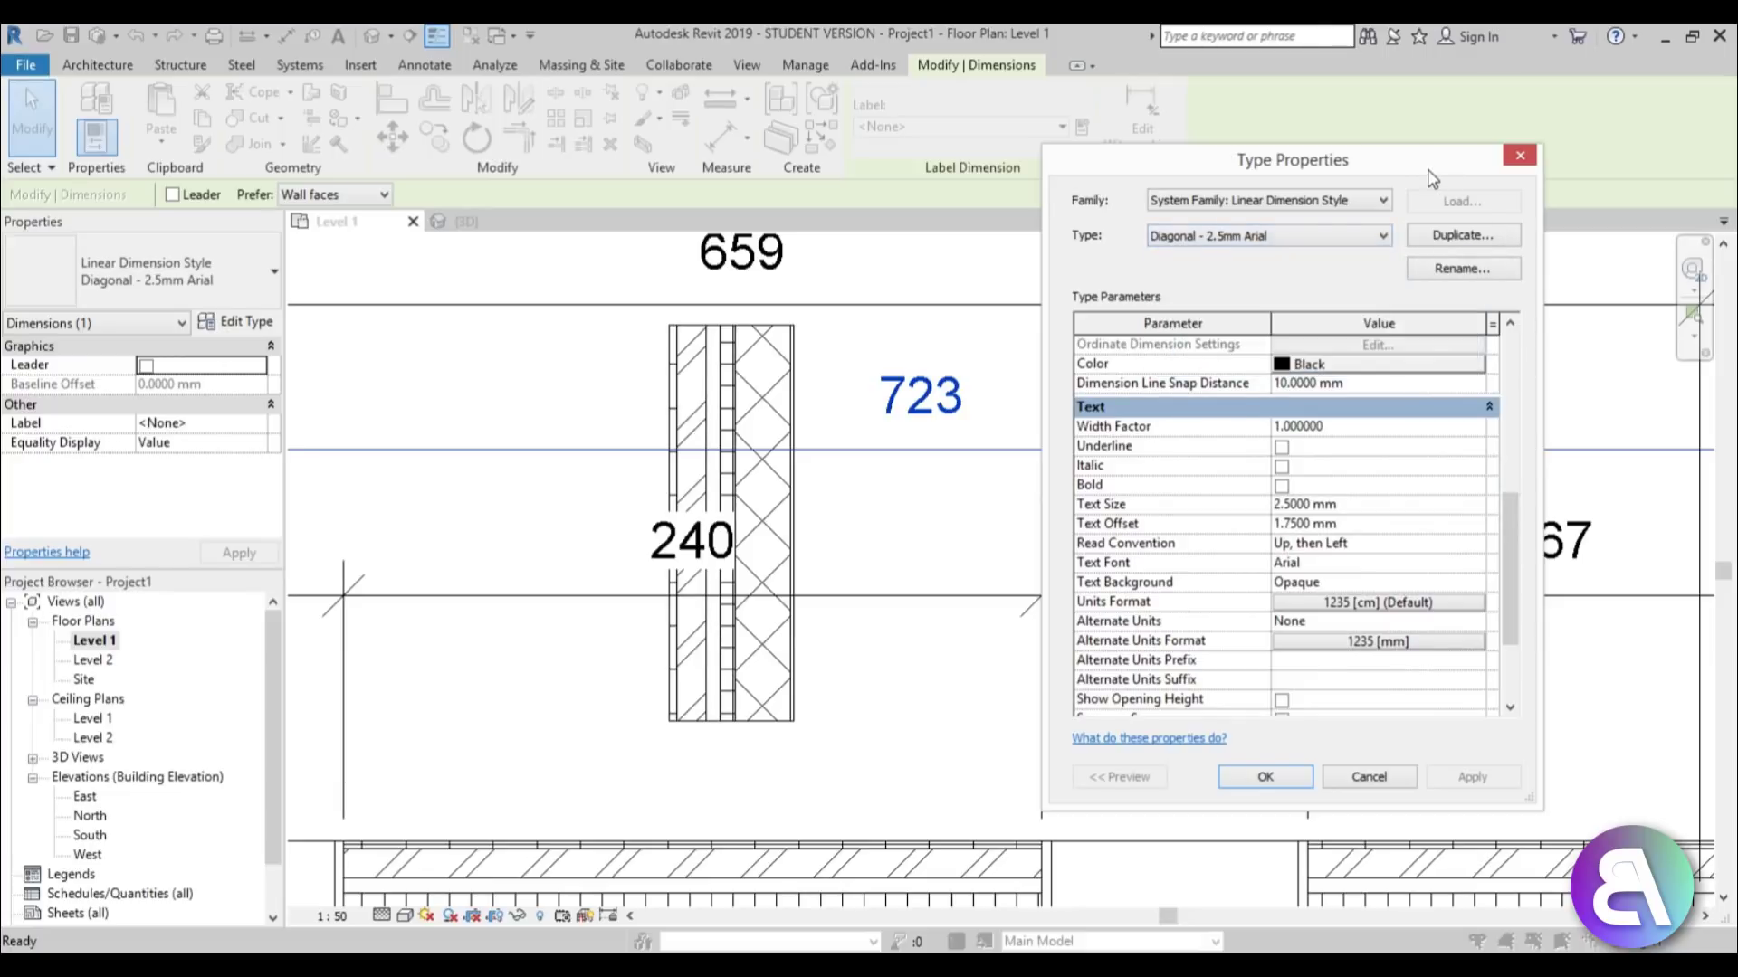
Set the dimension Text Font to Century Gothic and apply.
click(1483, 566)
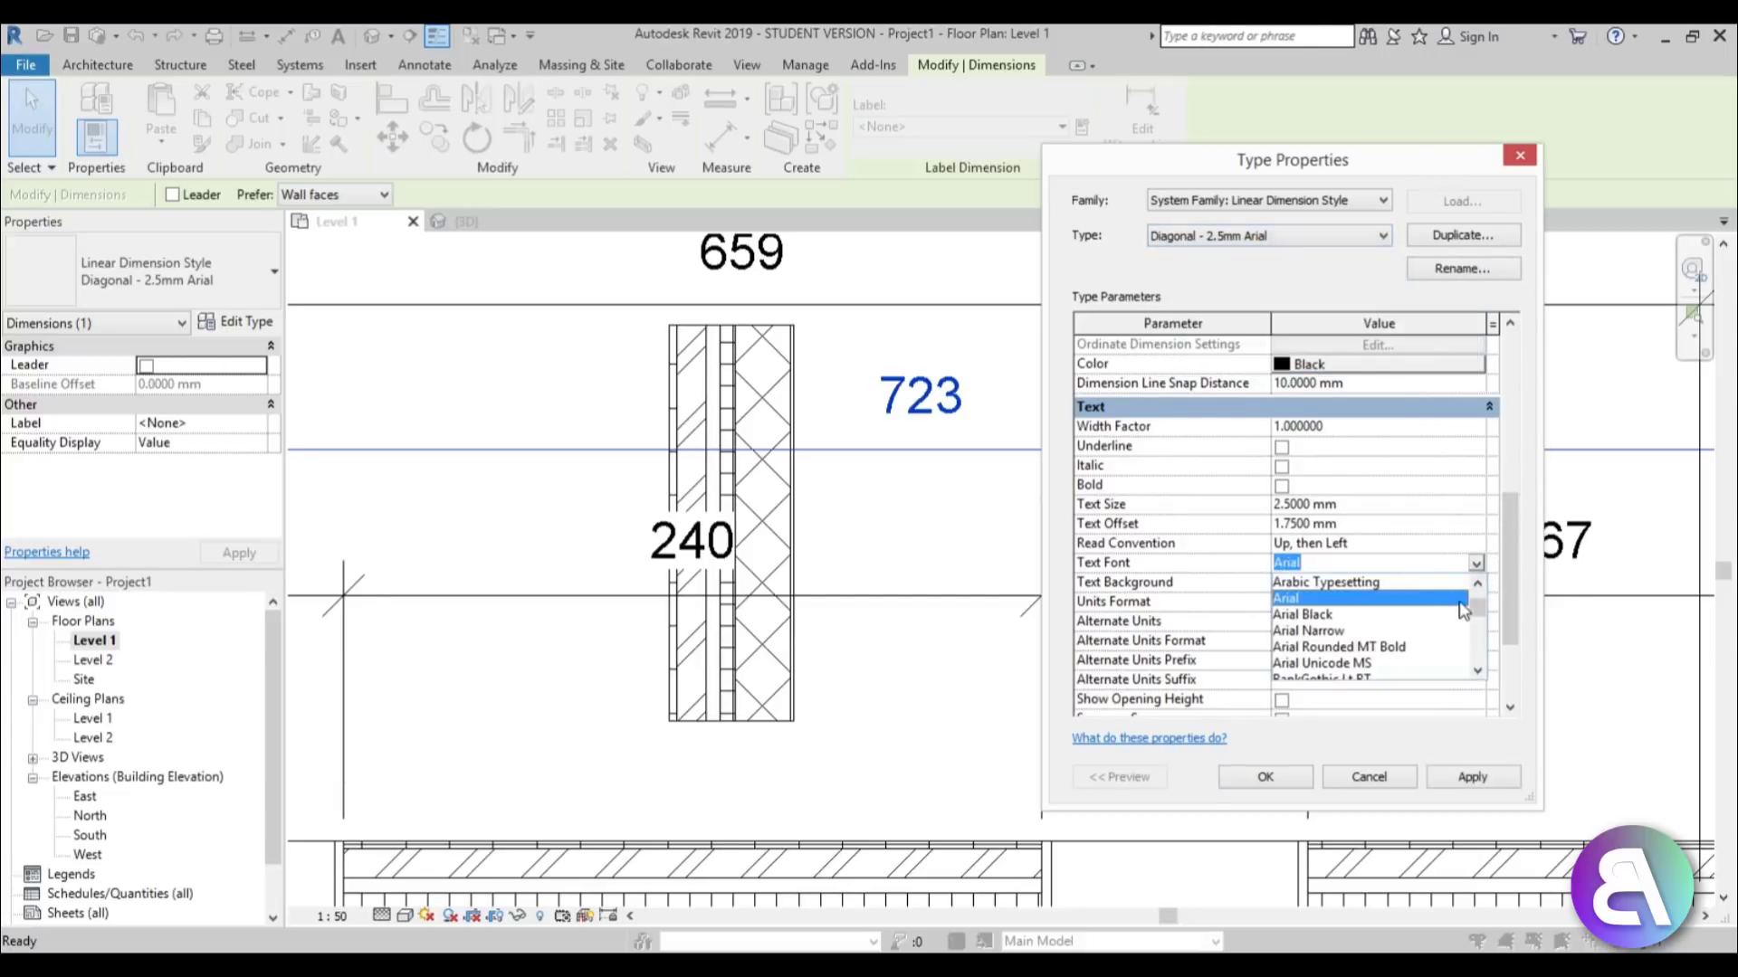
drag(1477, 598, 1477, 616)
scroll(1350, 630, up, 2)
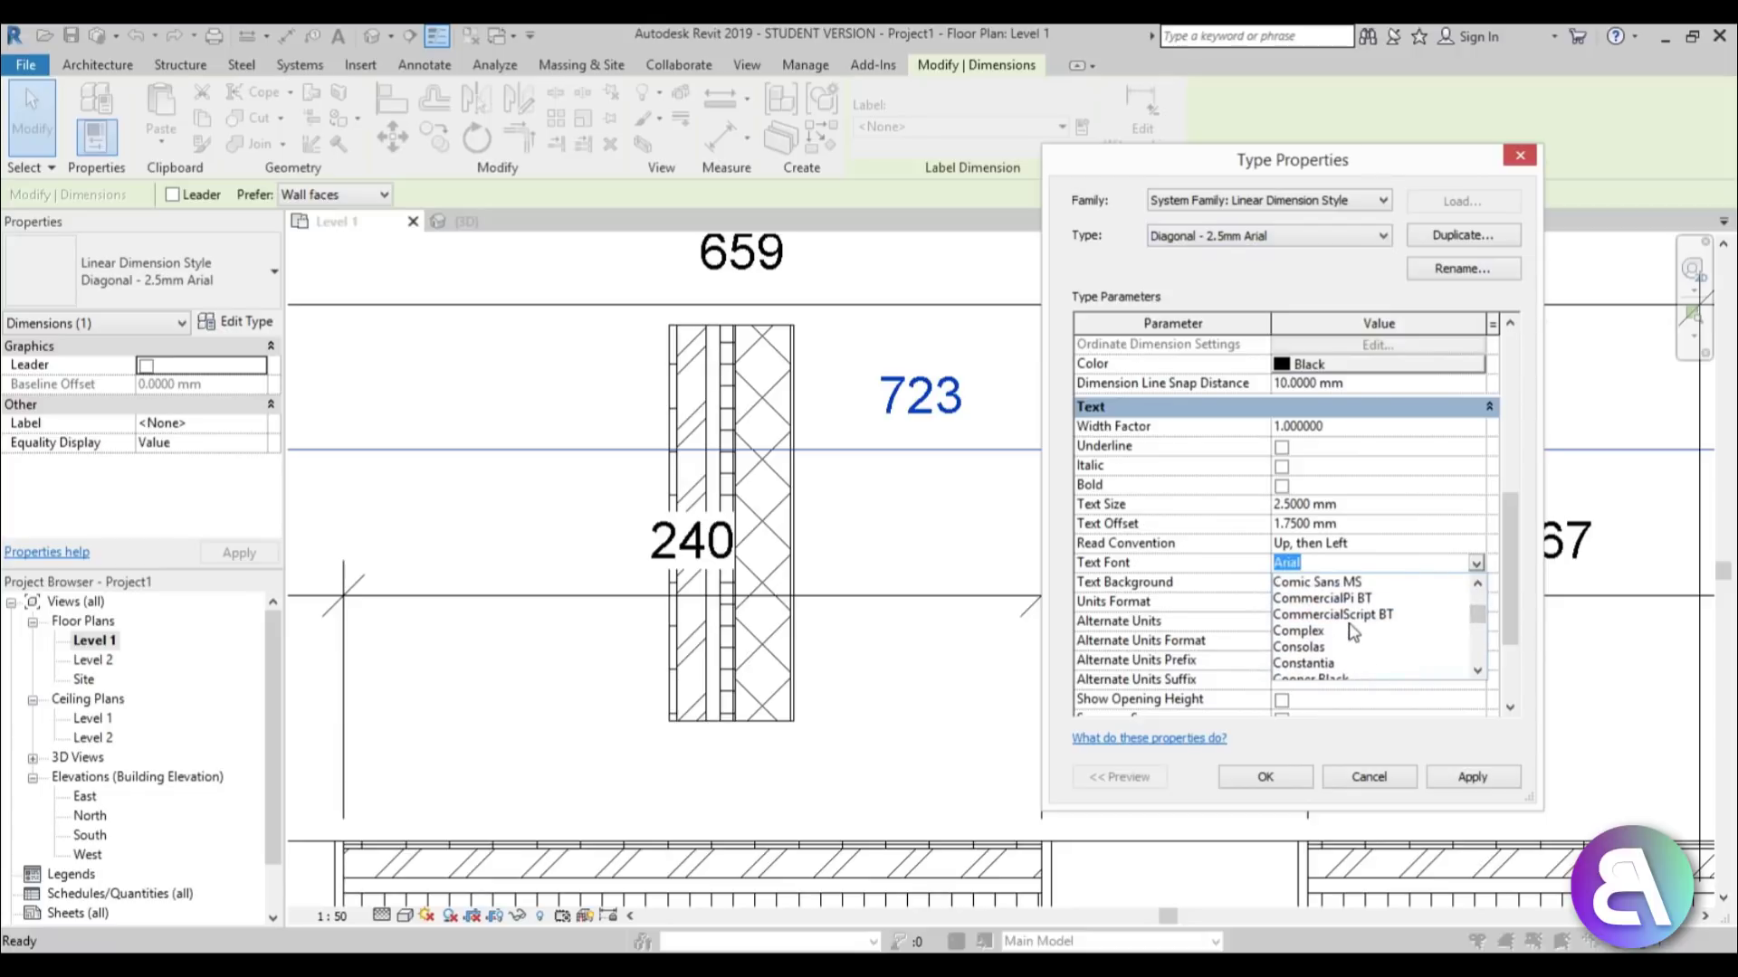
scroll(1351, 631, up, 2)
click(1343, 606)
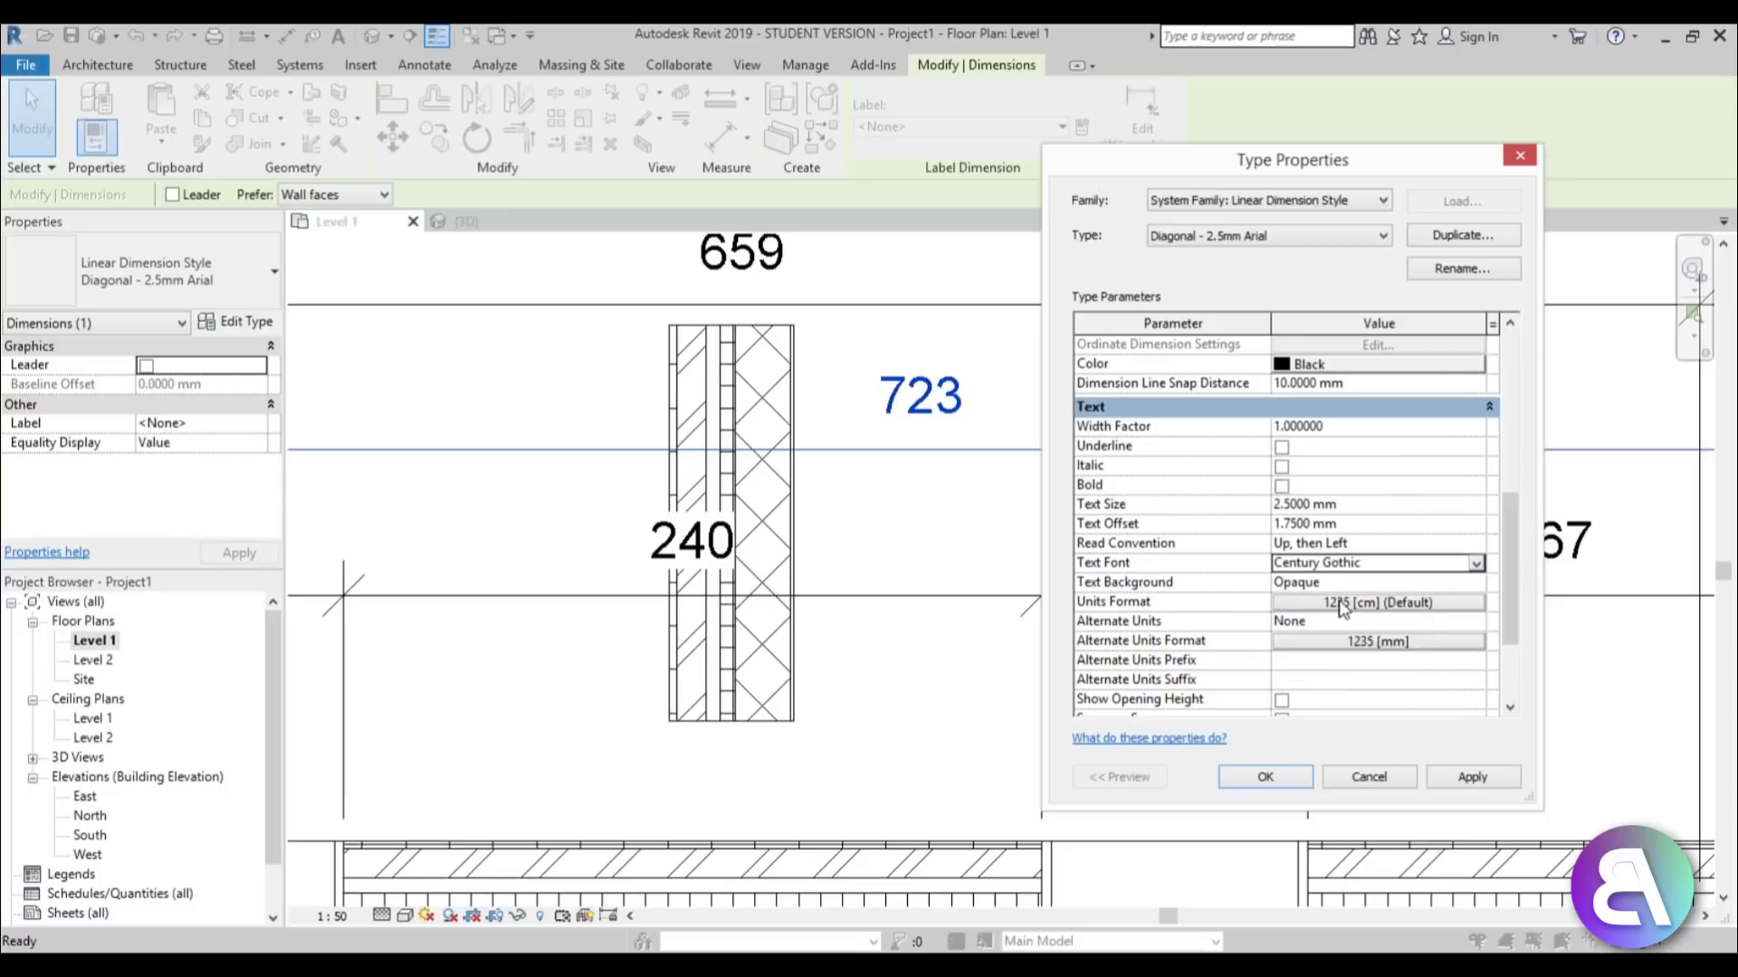
click(1472, 776)
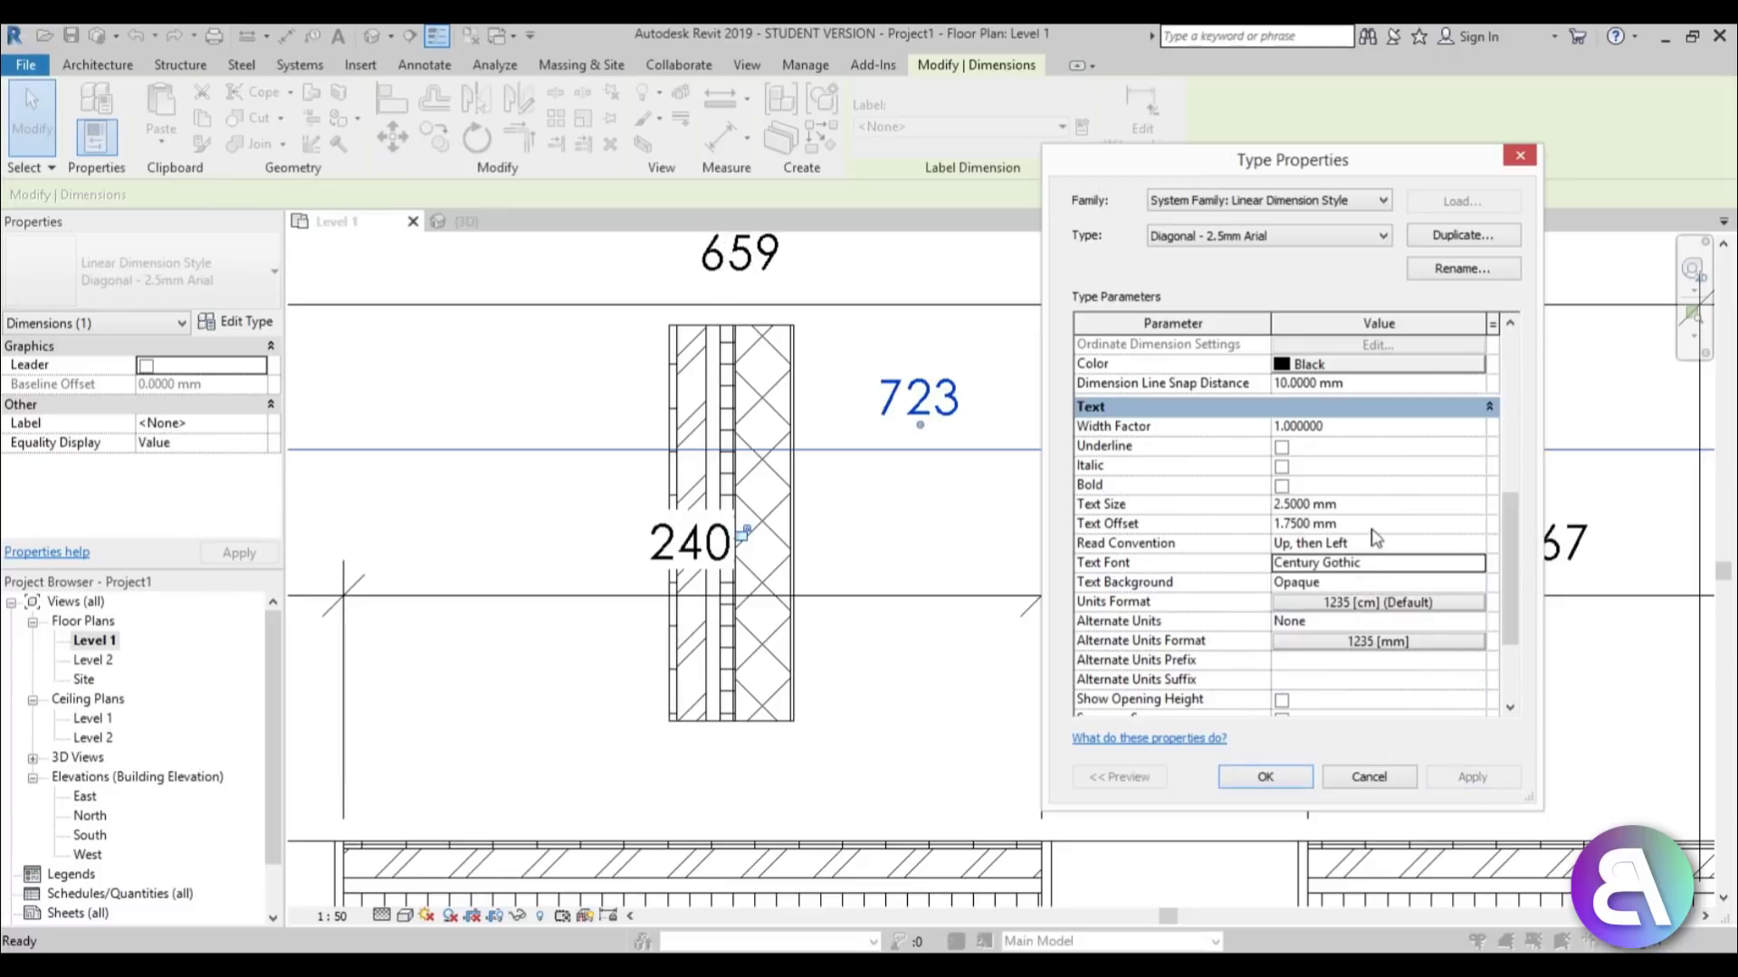
Try Bold text and revert it, then set Text Offset to 1 mm.
click(1281, 486)
click(1472, 777)
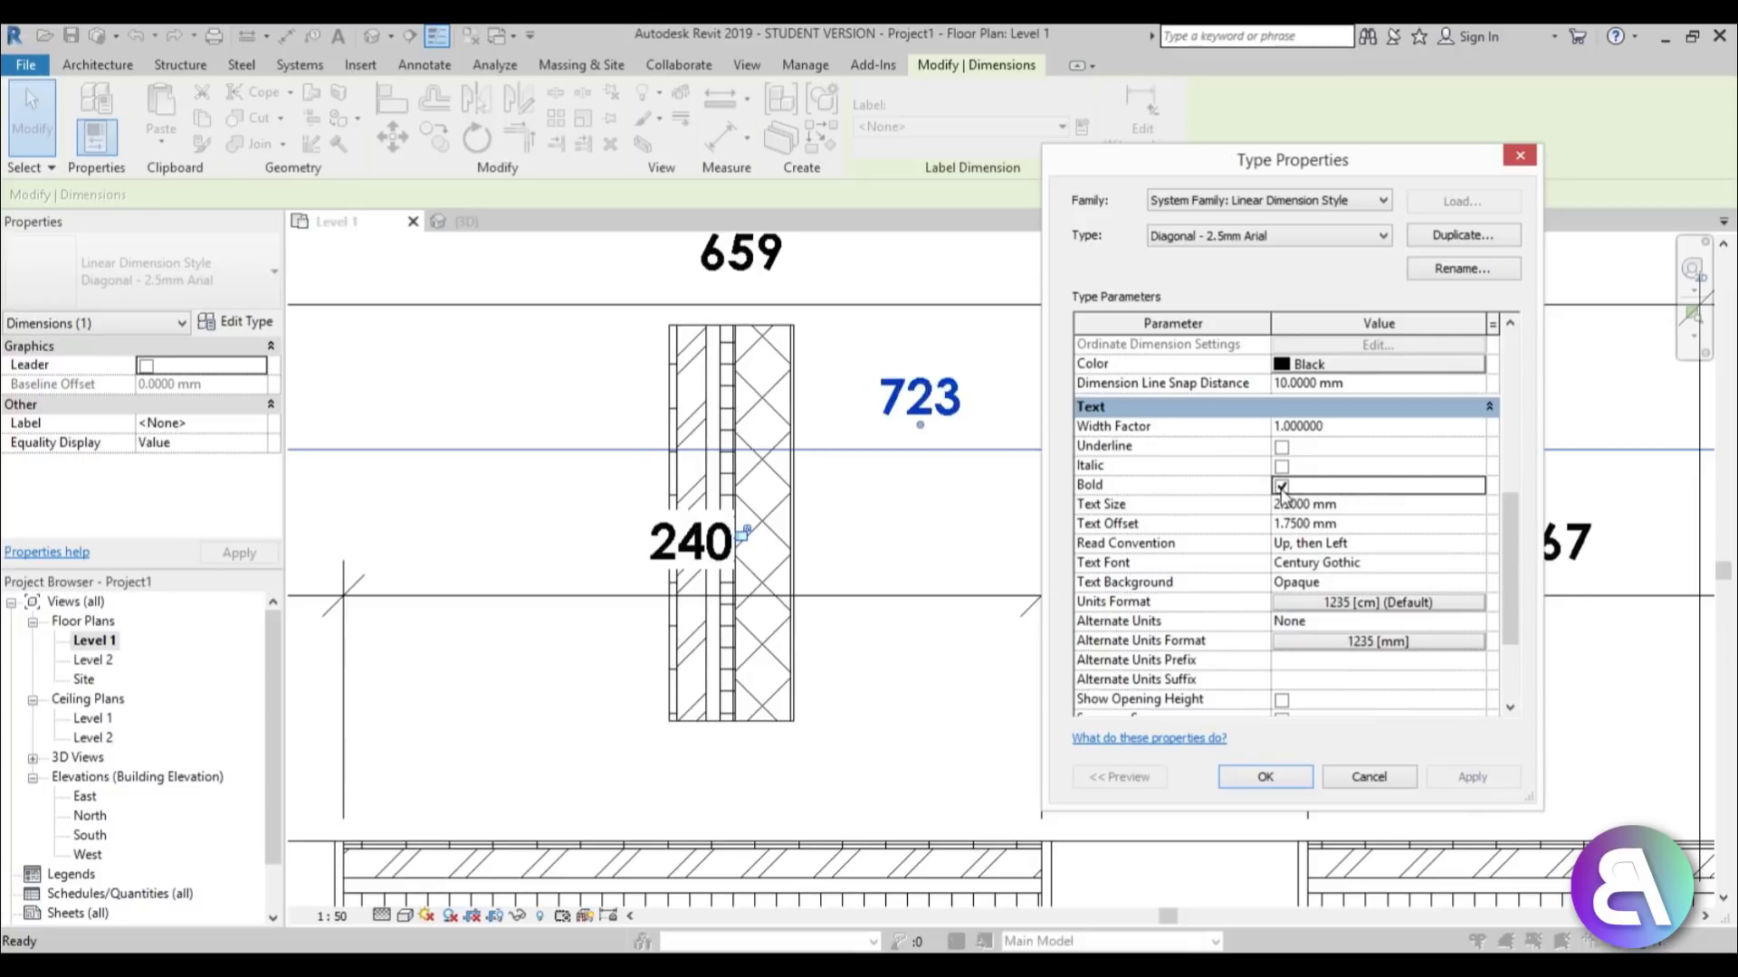
click(1281, 486)
click(1473, 777)
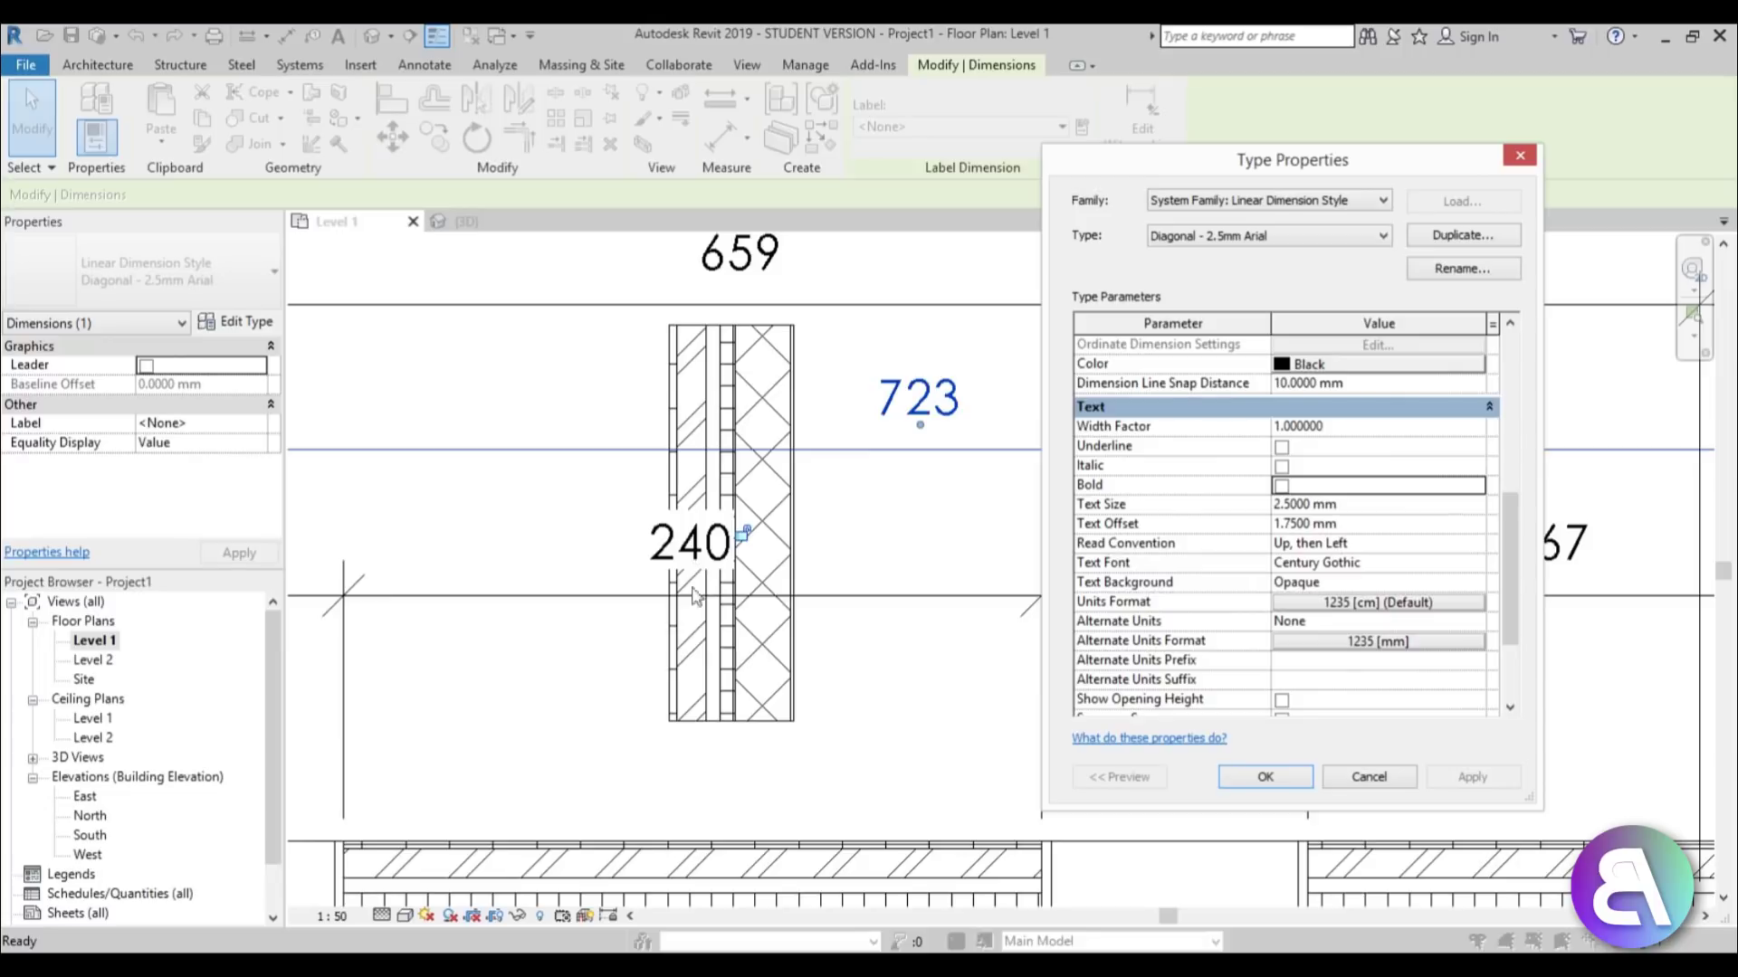
click(1313, 525)
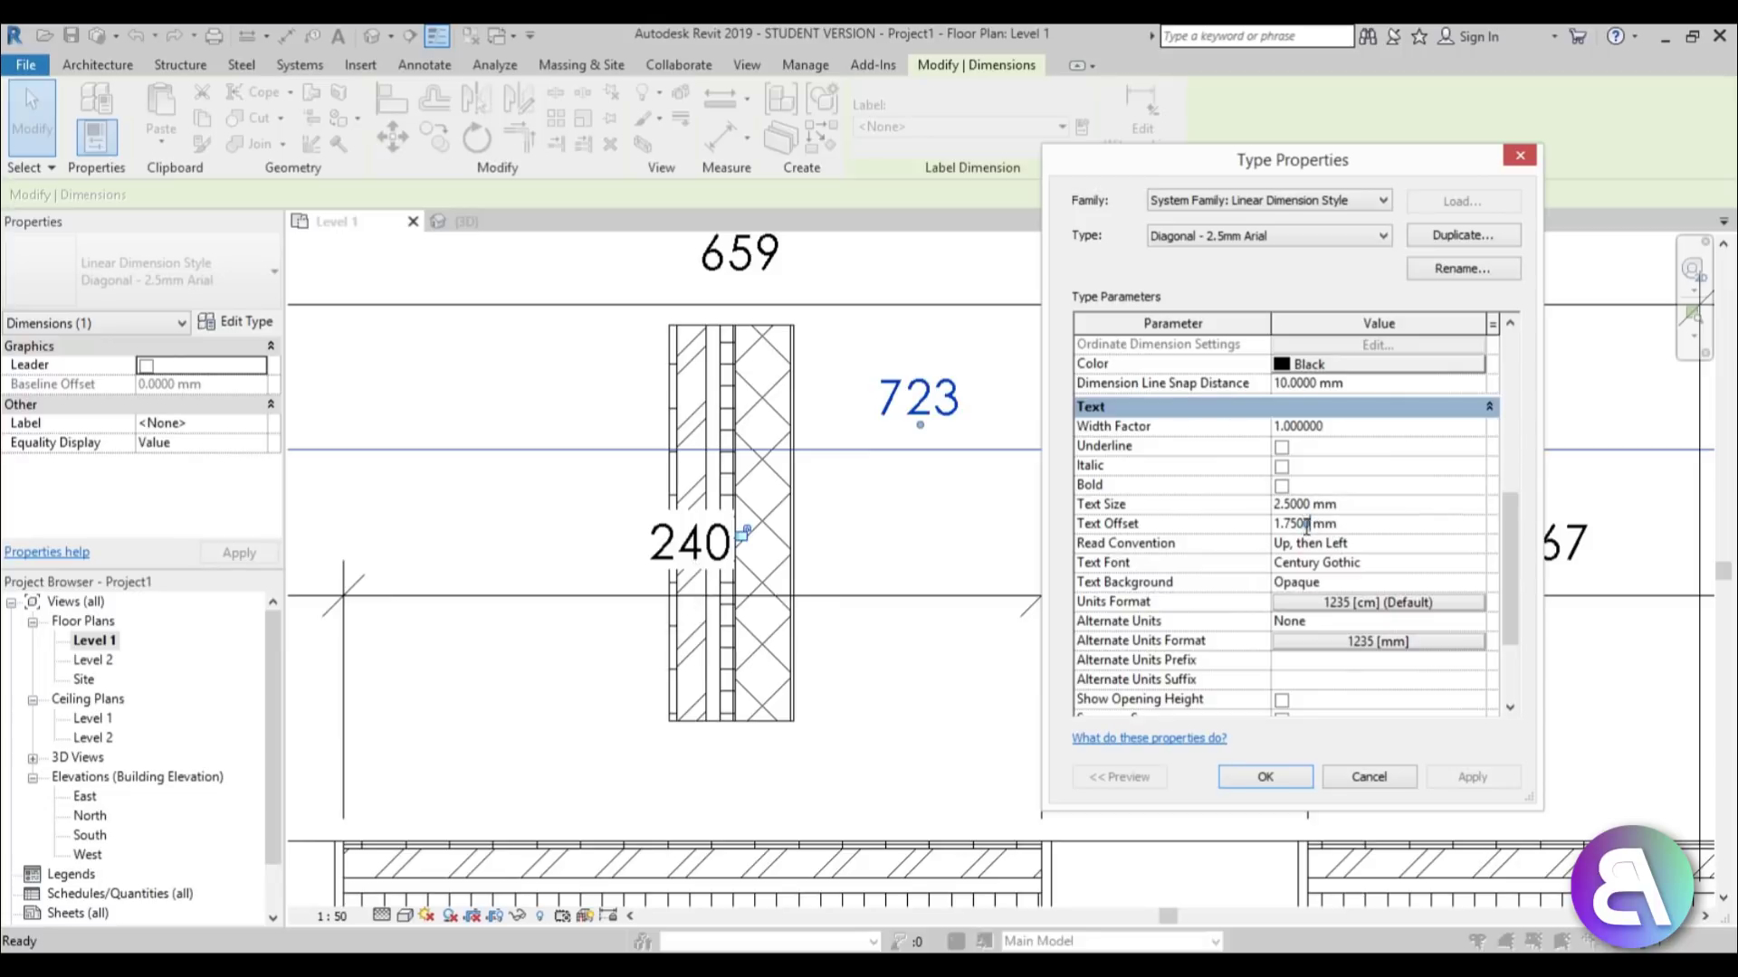
drag(1301, 526, 958, 562)
text(1)
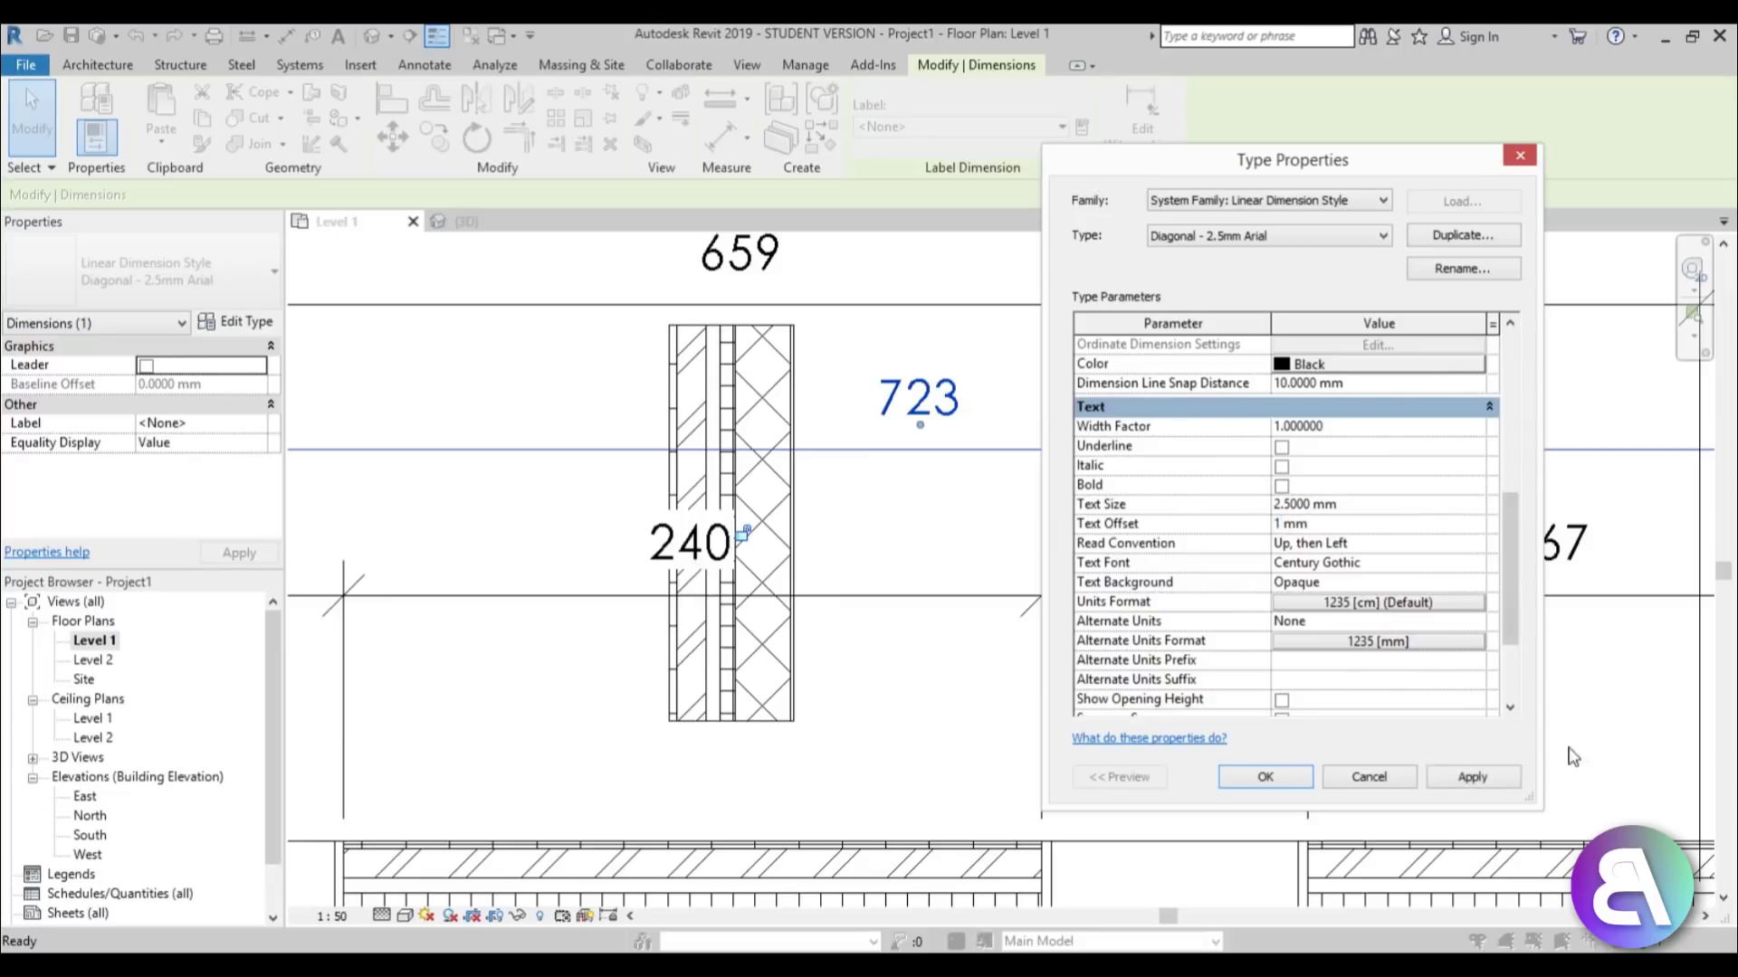
click(1472, 777)
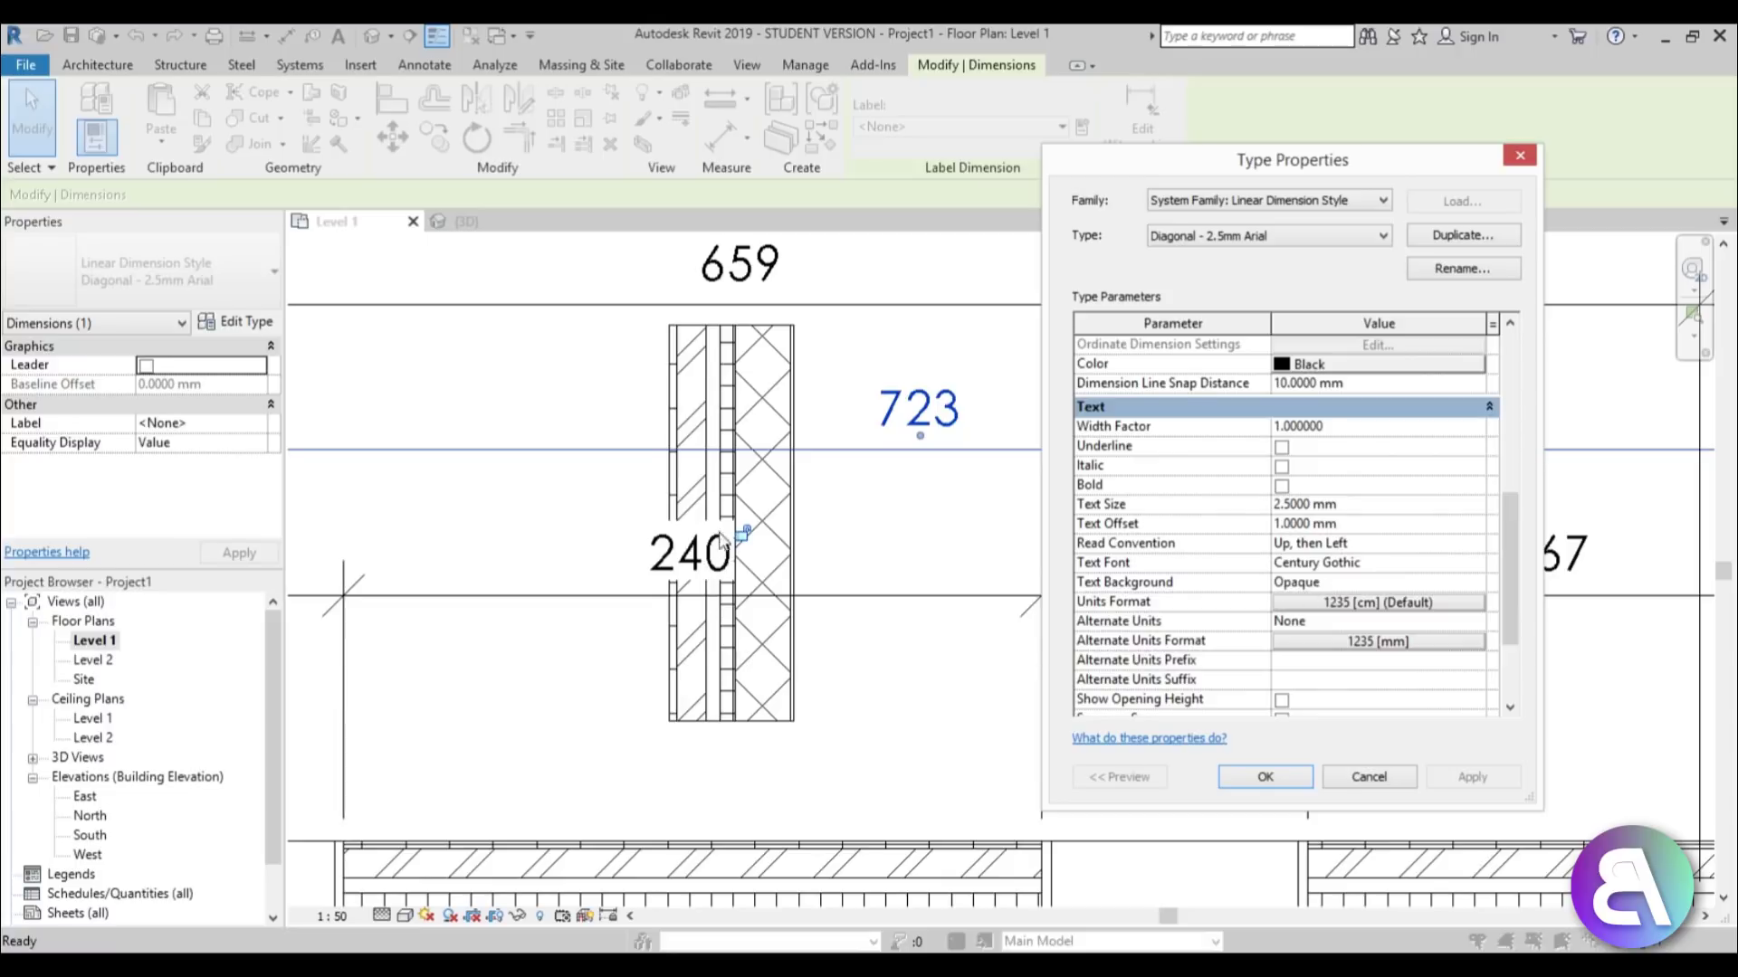
Switch Text Background to Transparent, then back to Opaque, applying each change.
click(1474, 584)
click(1476, 583)
click(1438, 619)
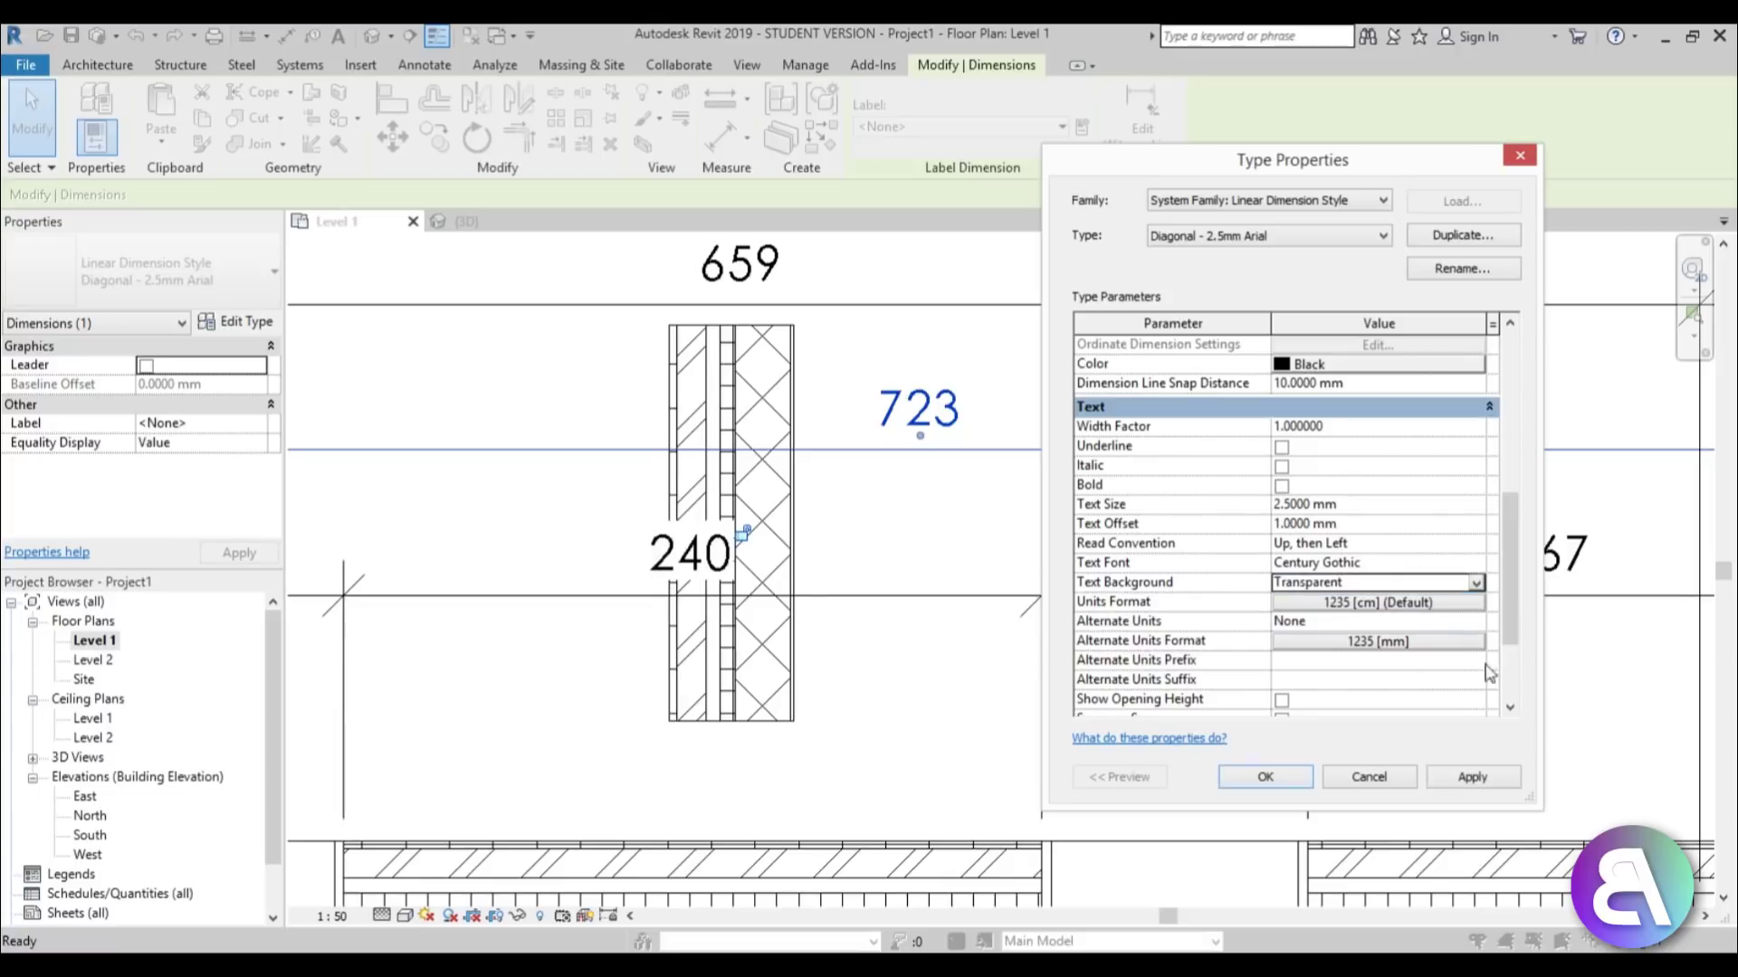
click(1473, 777)
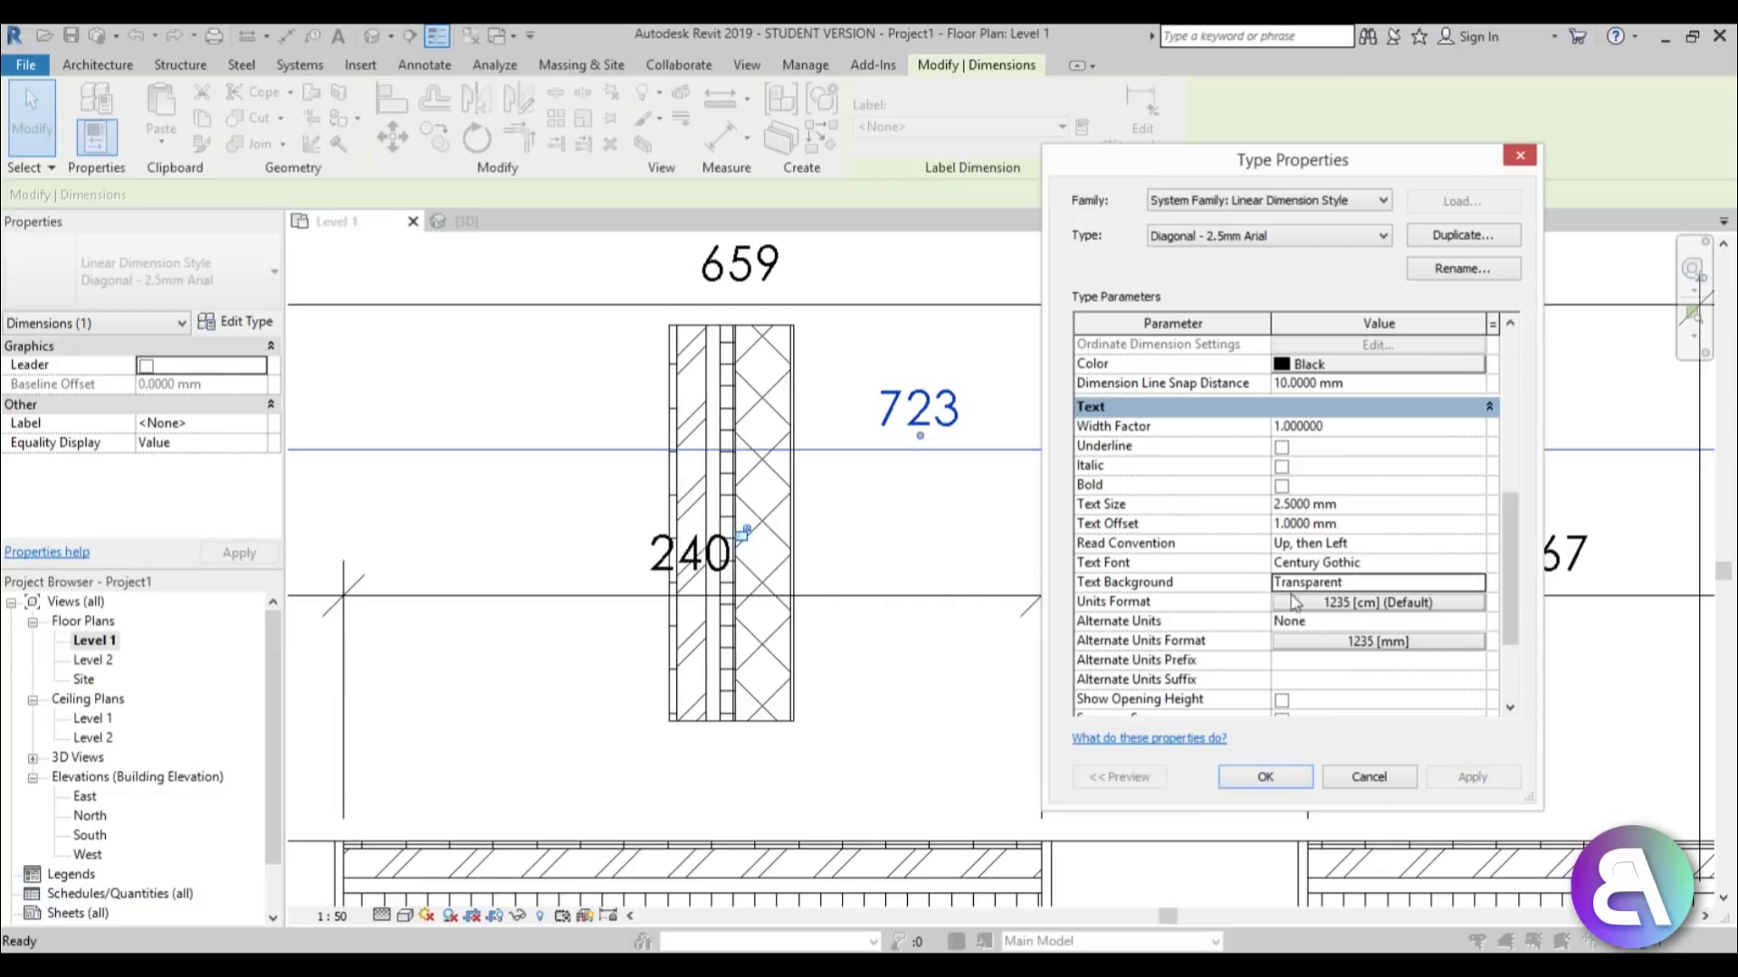
click(1473, 582)
click(1476, 583)
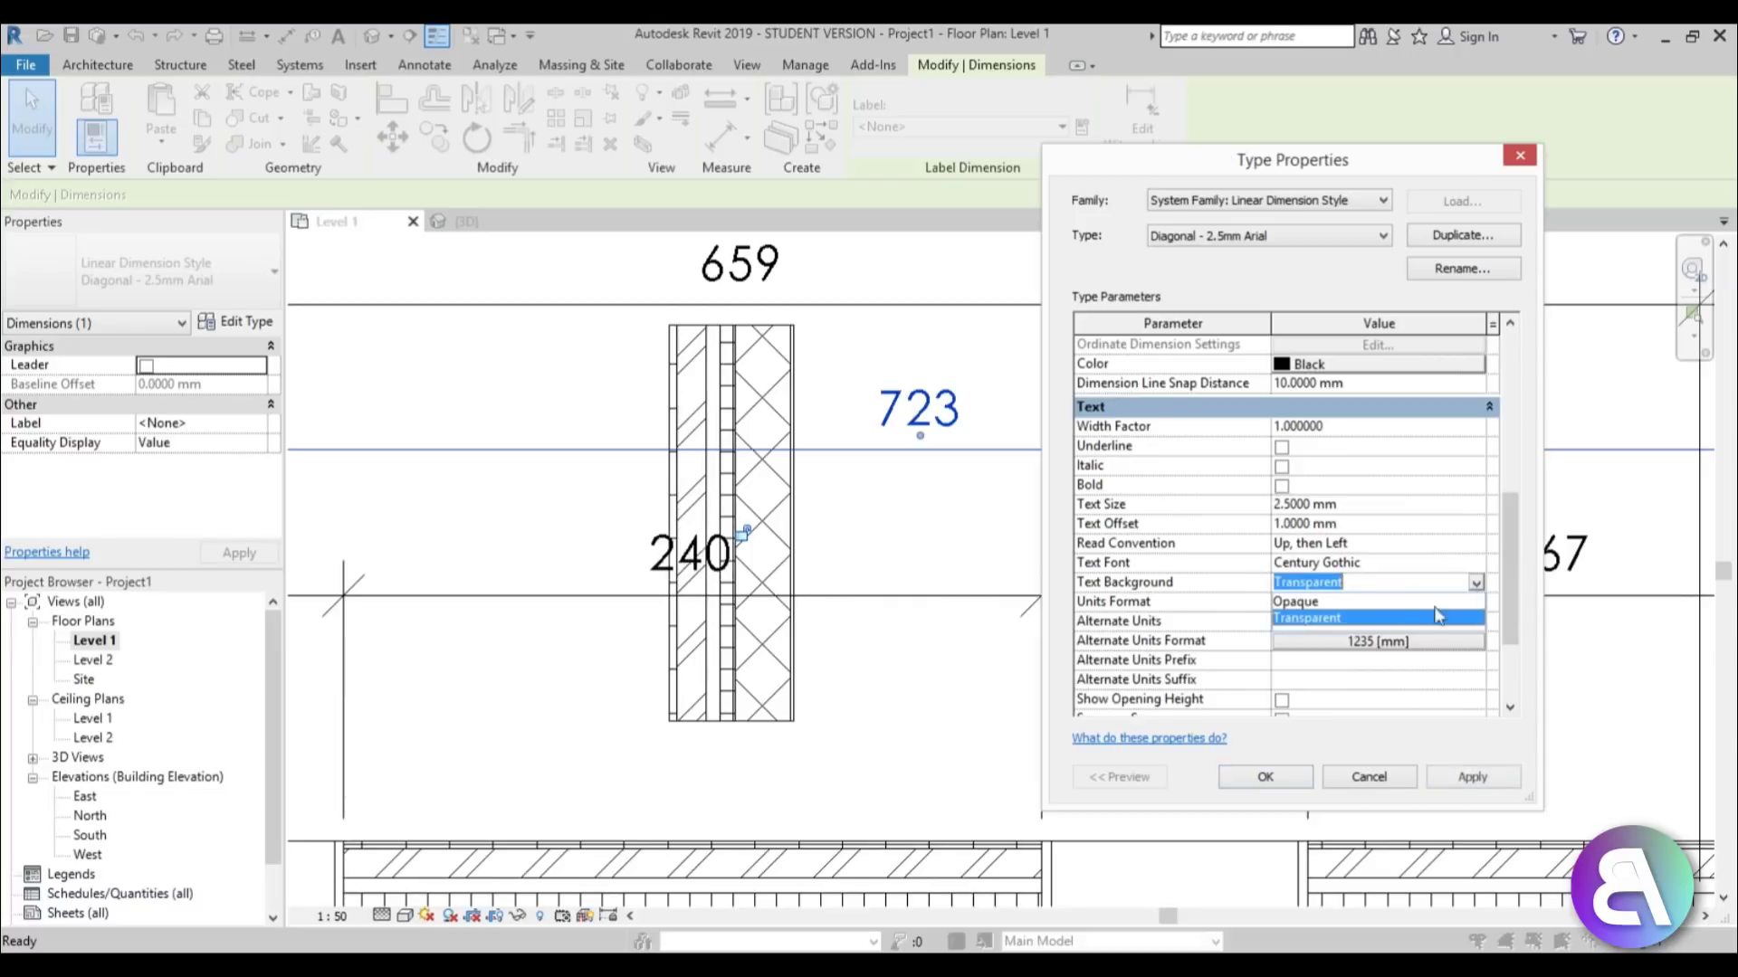
click(1366, 605)
click(1490, 774)
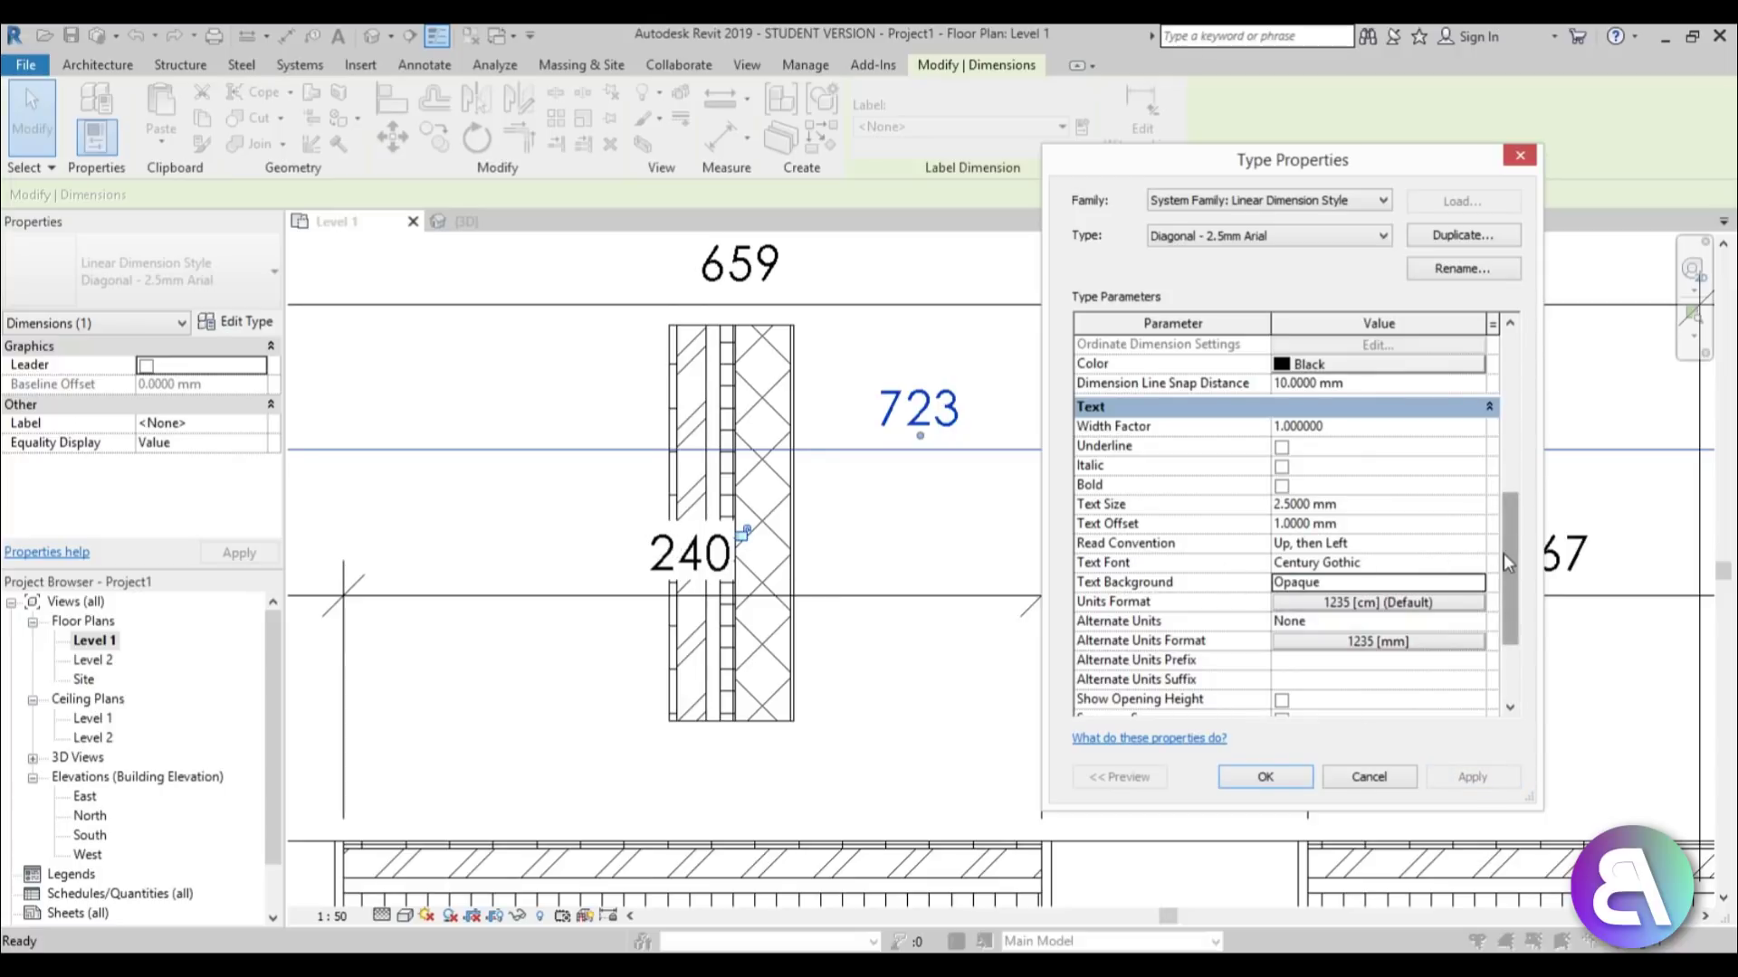
drag(1506, 558, 1491, 486)
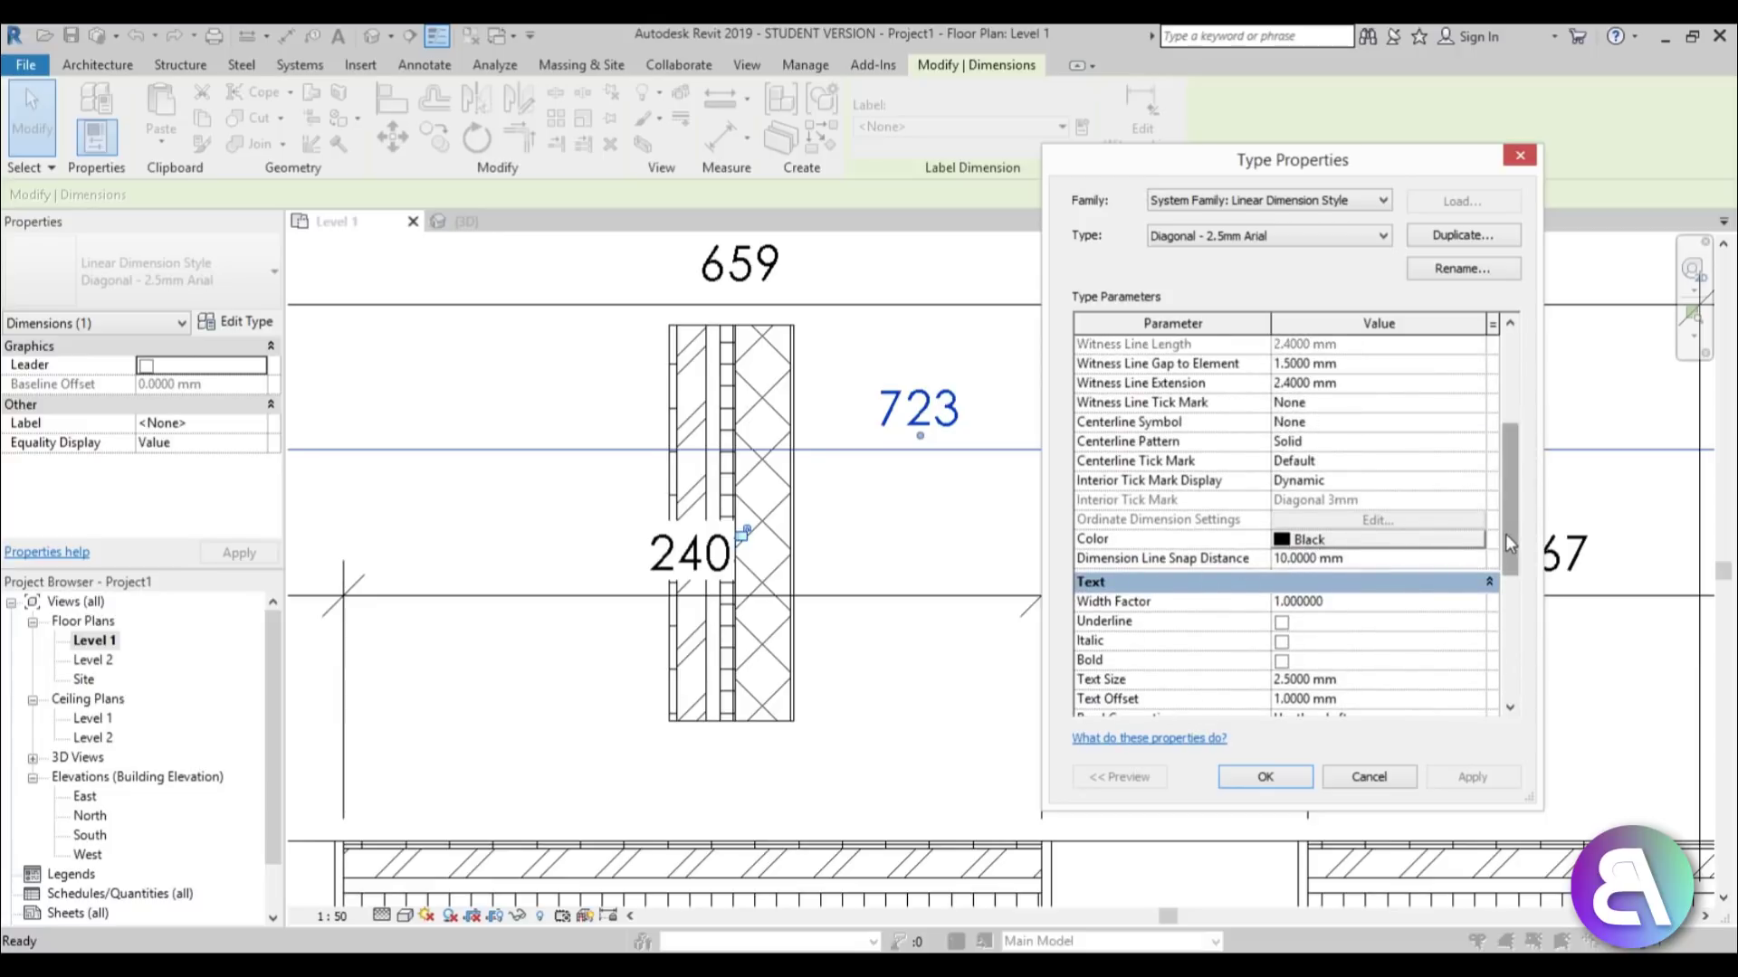
drag(1508, 534, 1515, 448)
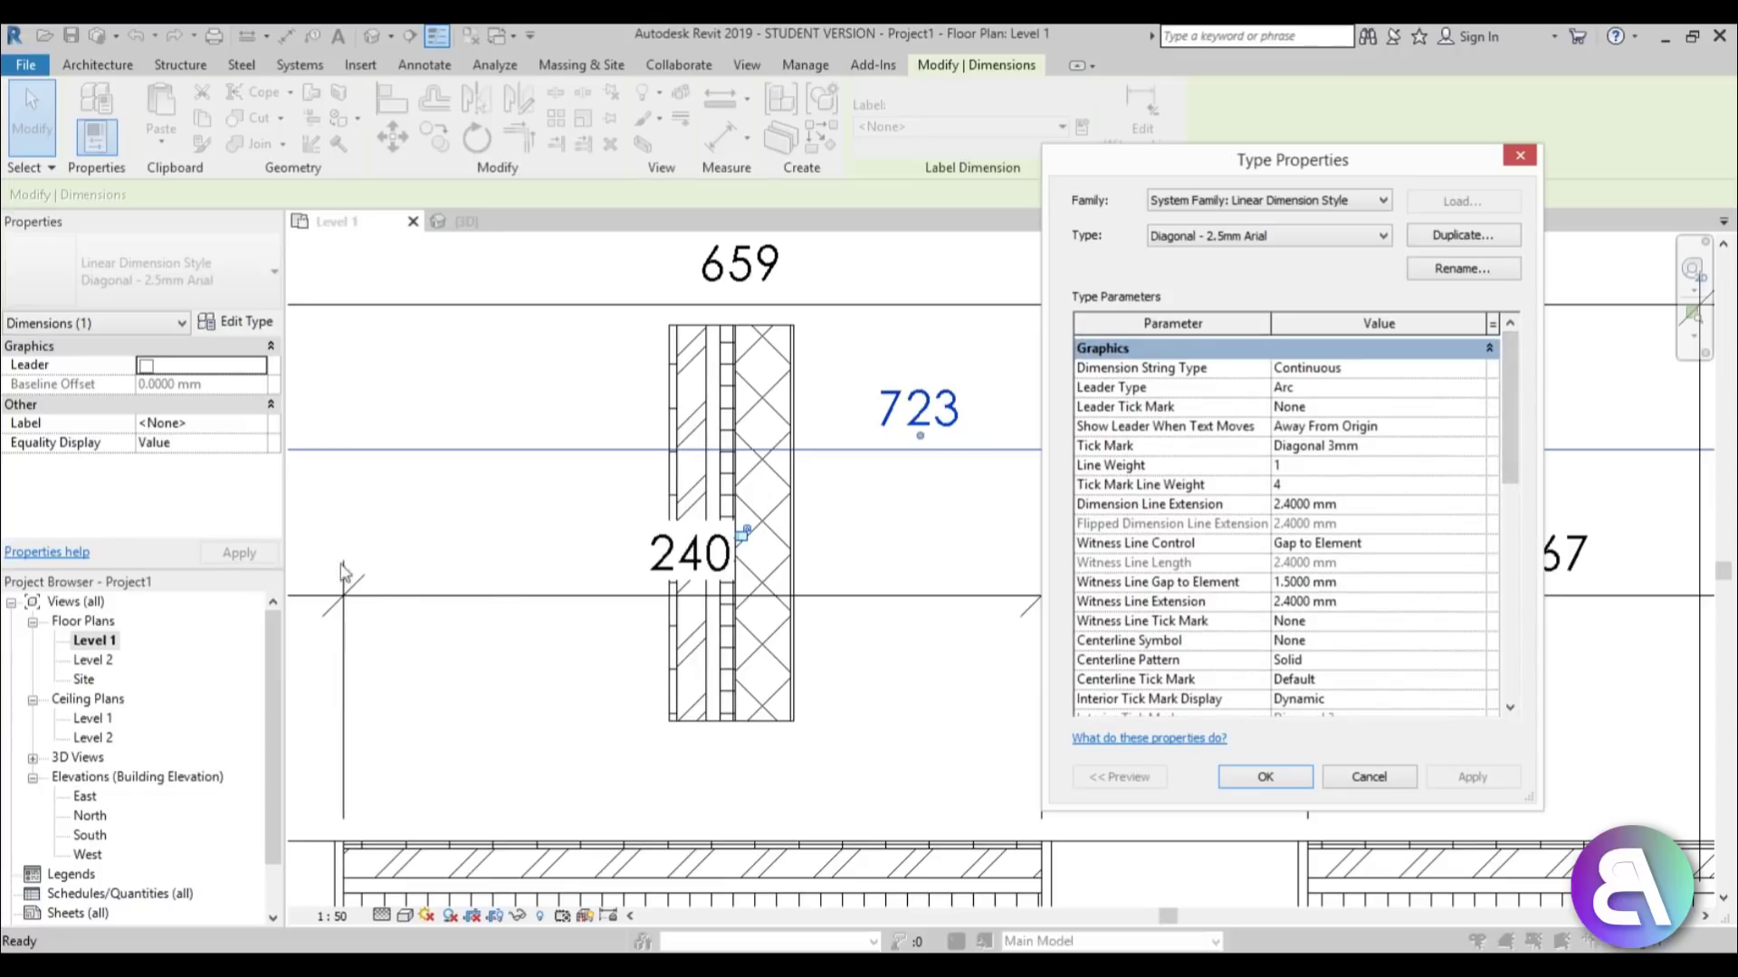
Close the Type Properties window and zoom toward the hatched wall.
click(470, 679)
click(1362, 780)
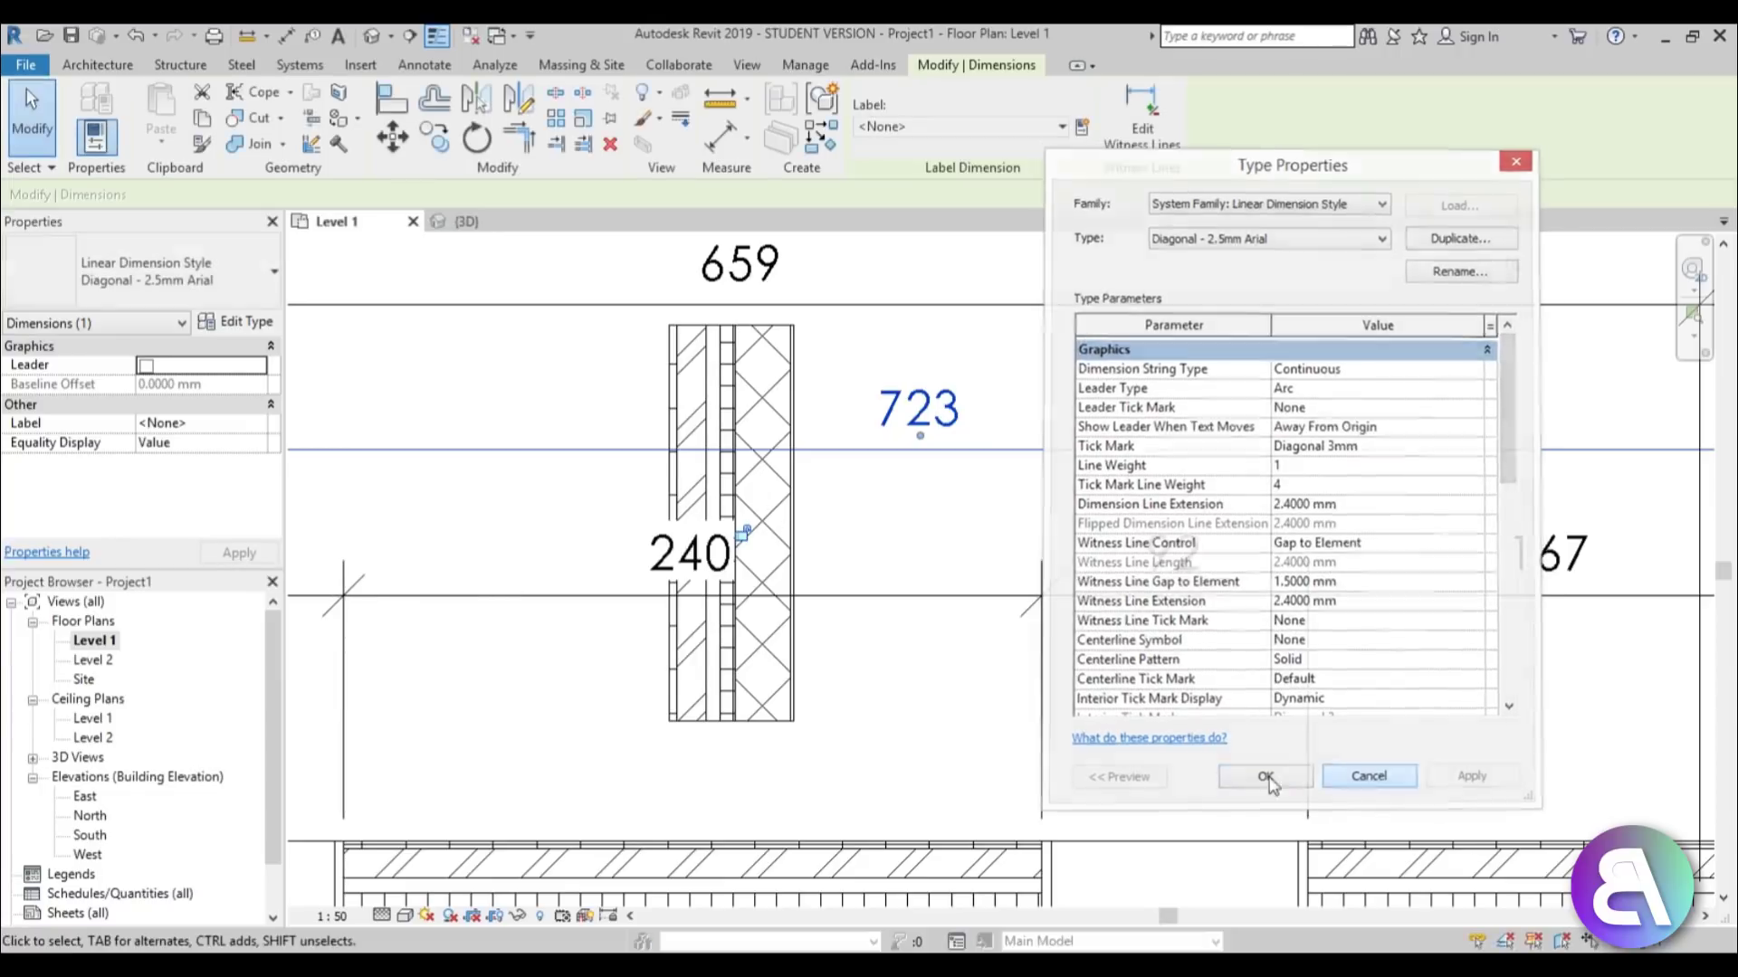
middle_drag(581, 750, 735, 698)
scroll(531, 589, up, 2)
middle_drag(531, 590, 643, 555)
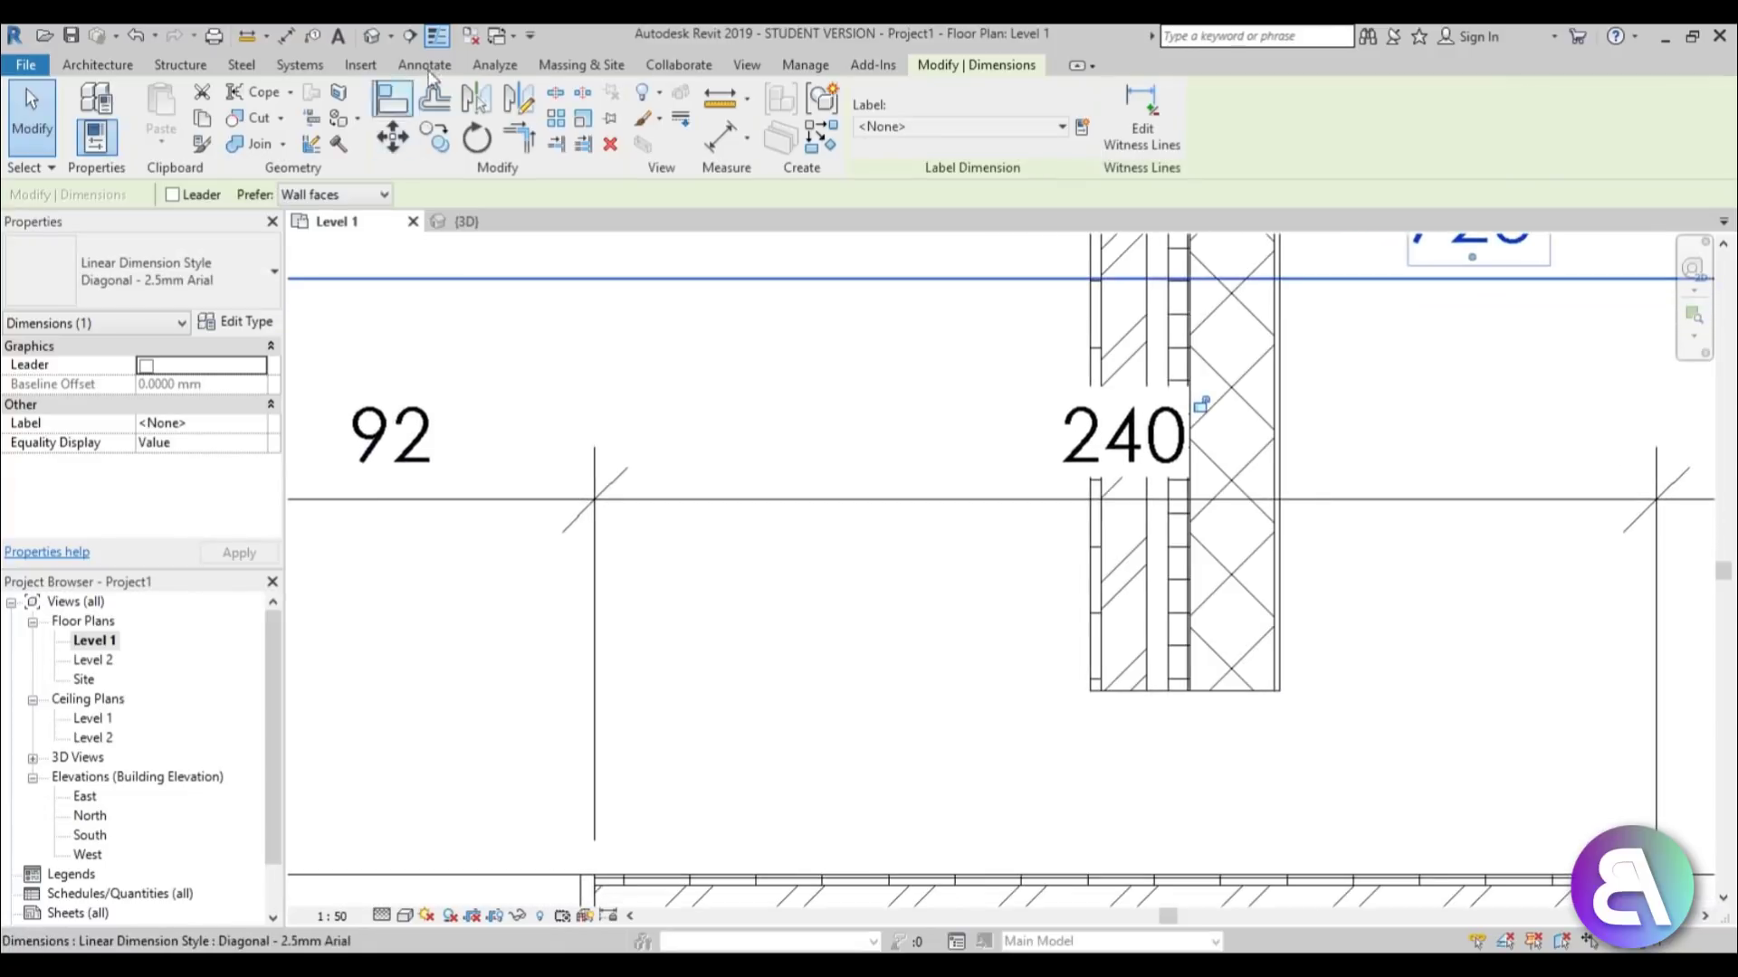
Turn off Thin Lines and select the 240 wall dimension.
click(437, 38)
key(Escape)
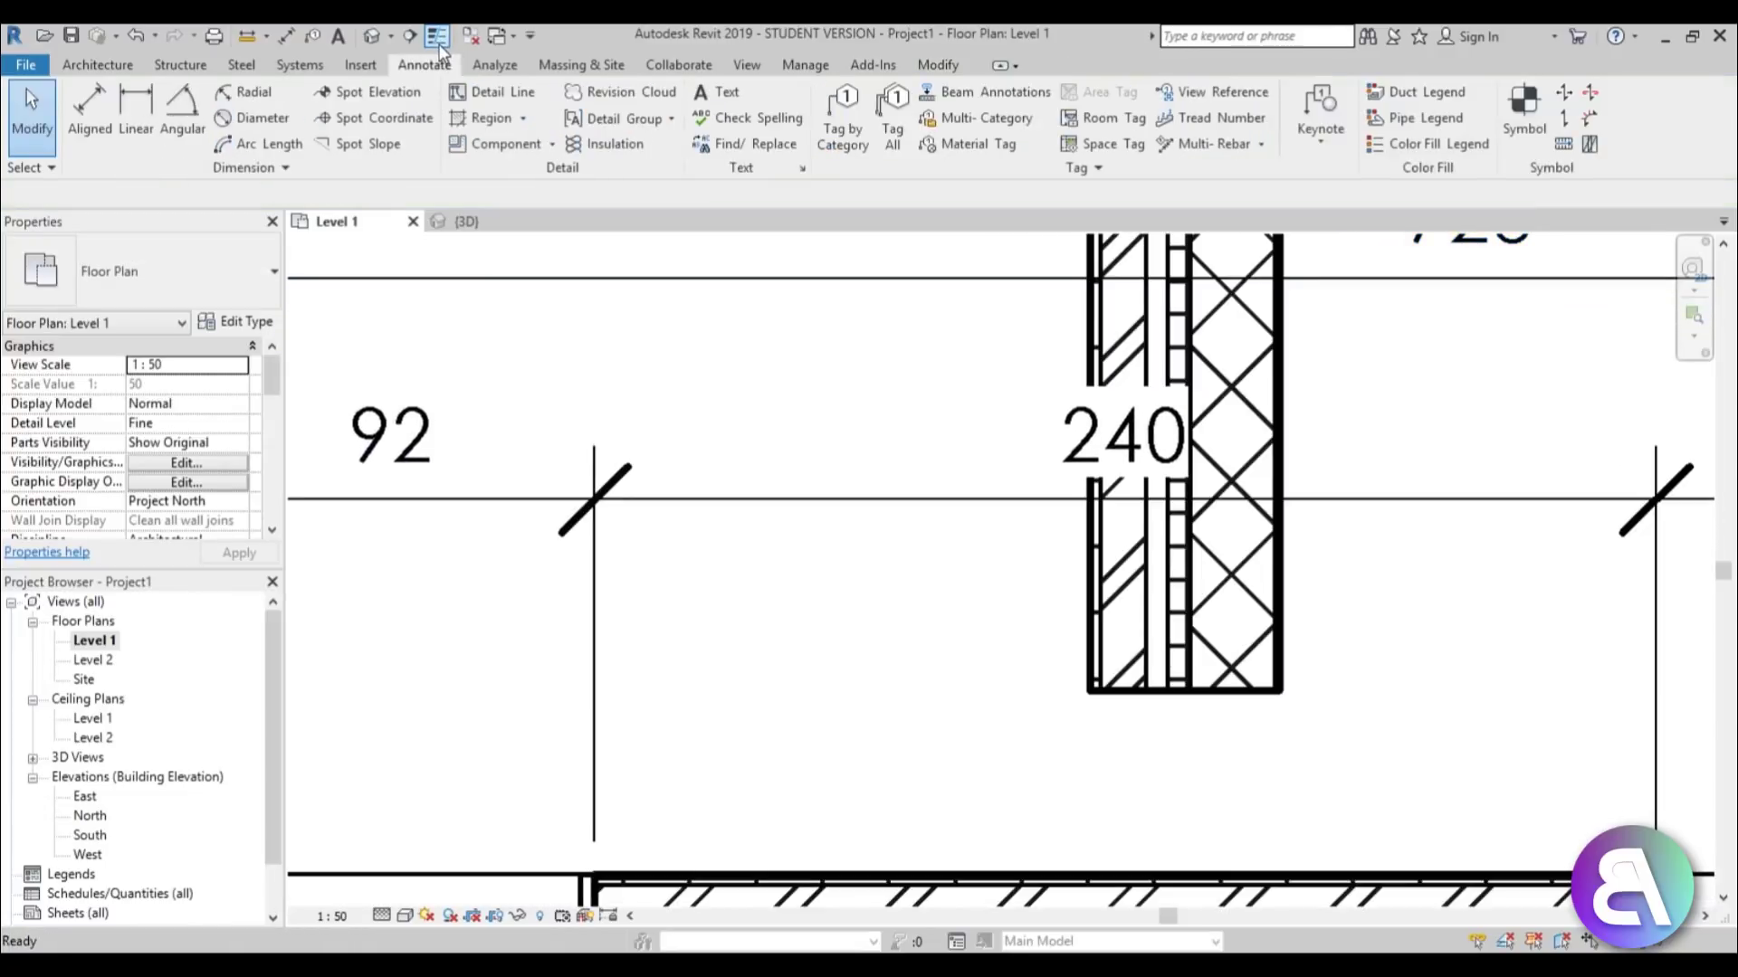
middle_drag(675, 525, 644, 531)
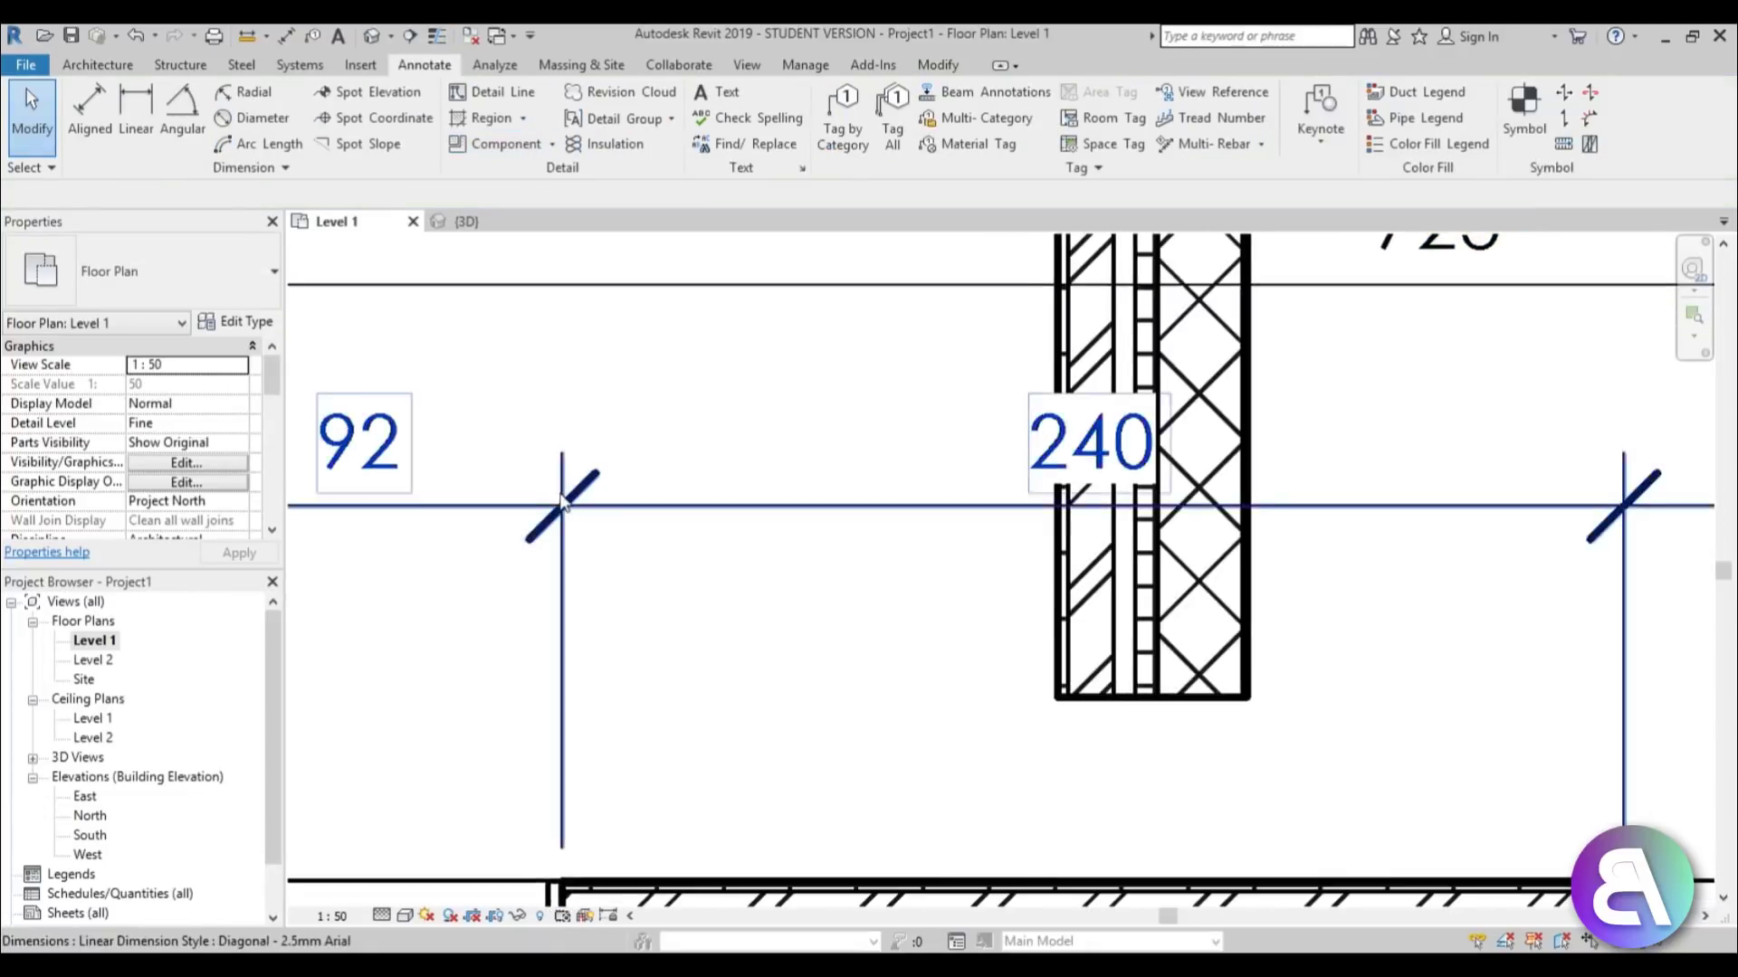
scroll(561, 502, up, 1)
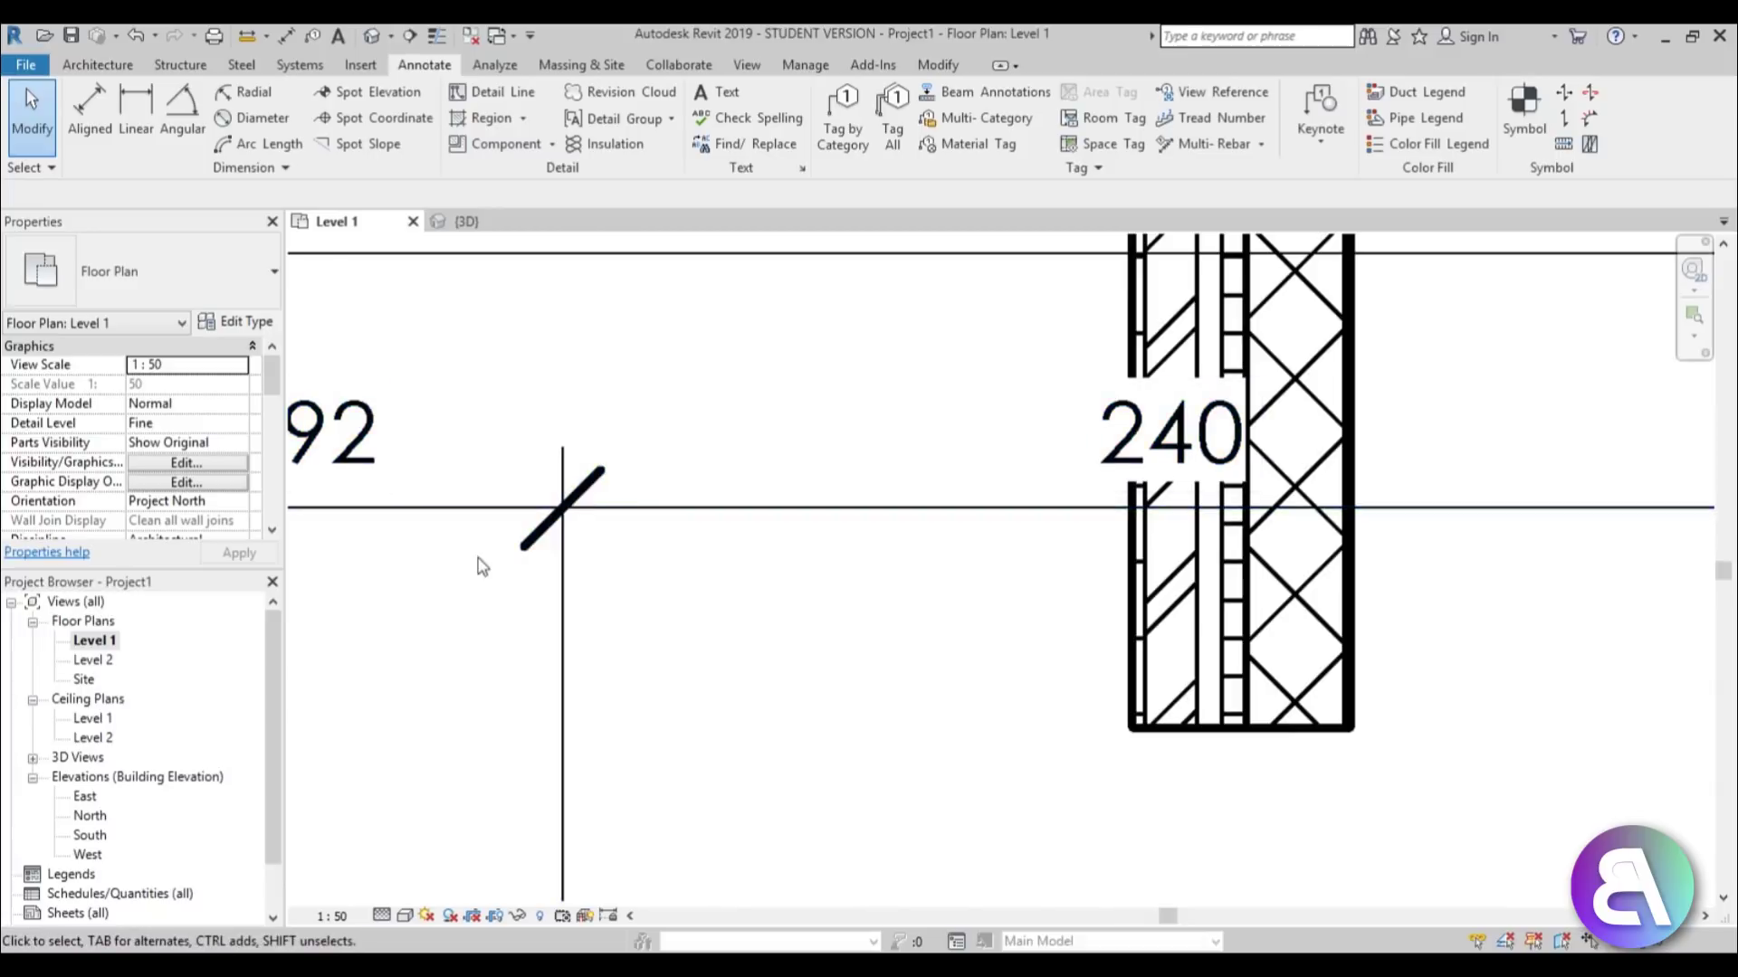
middle_drag(531, 597, 488, 605)
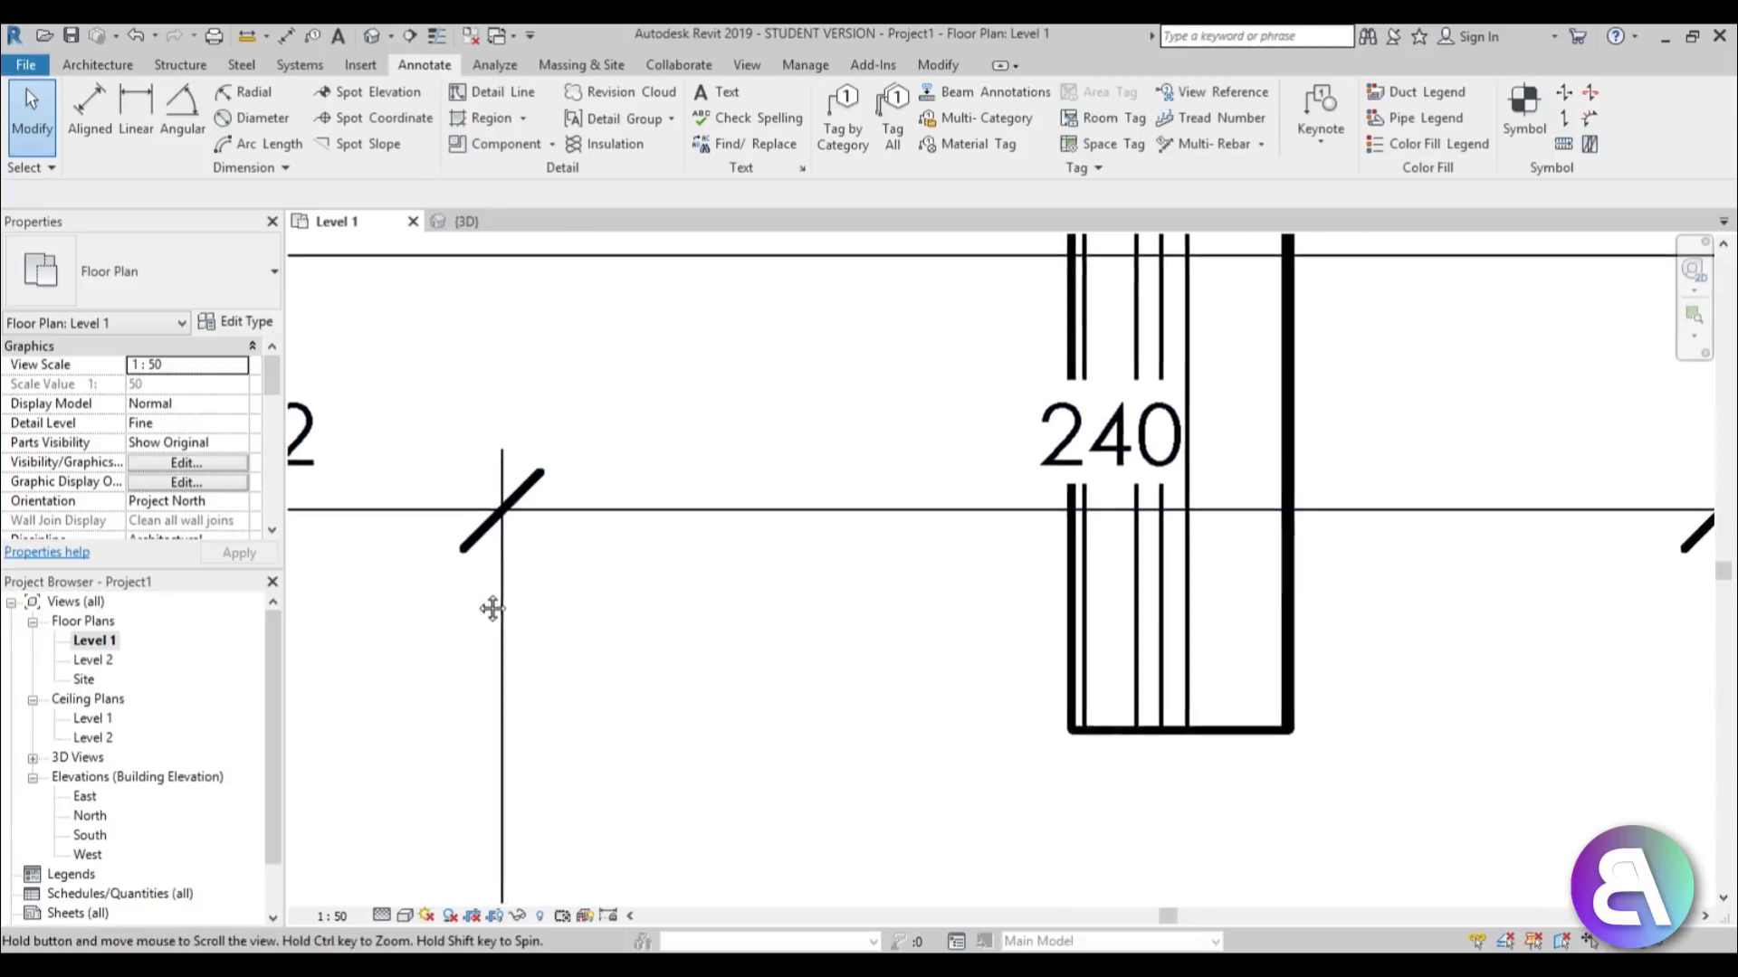
click(234, 322)
click(1391, 780)
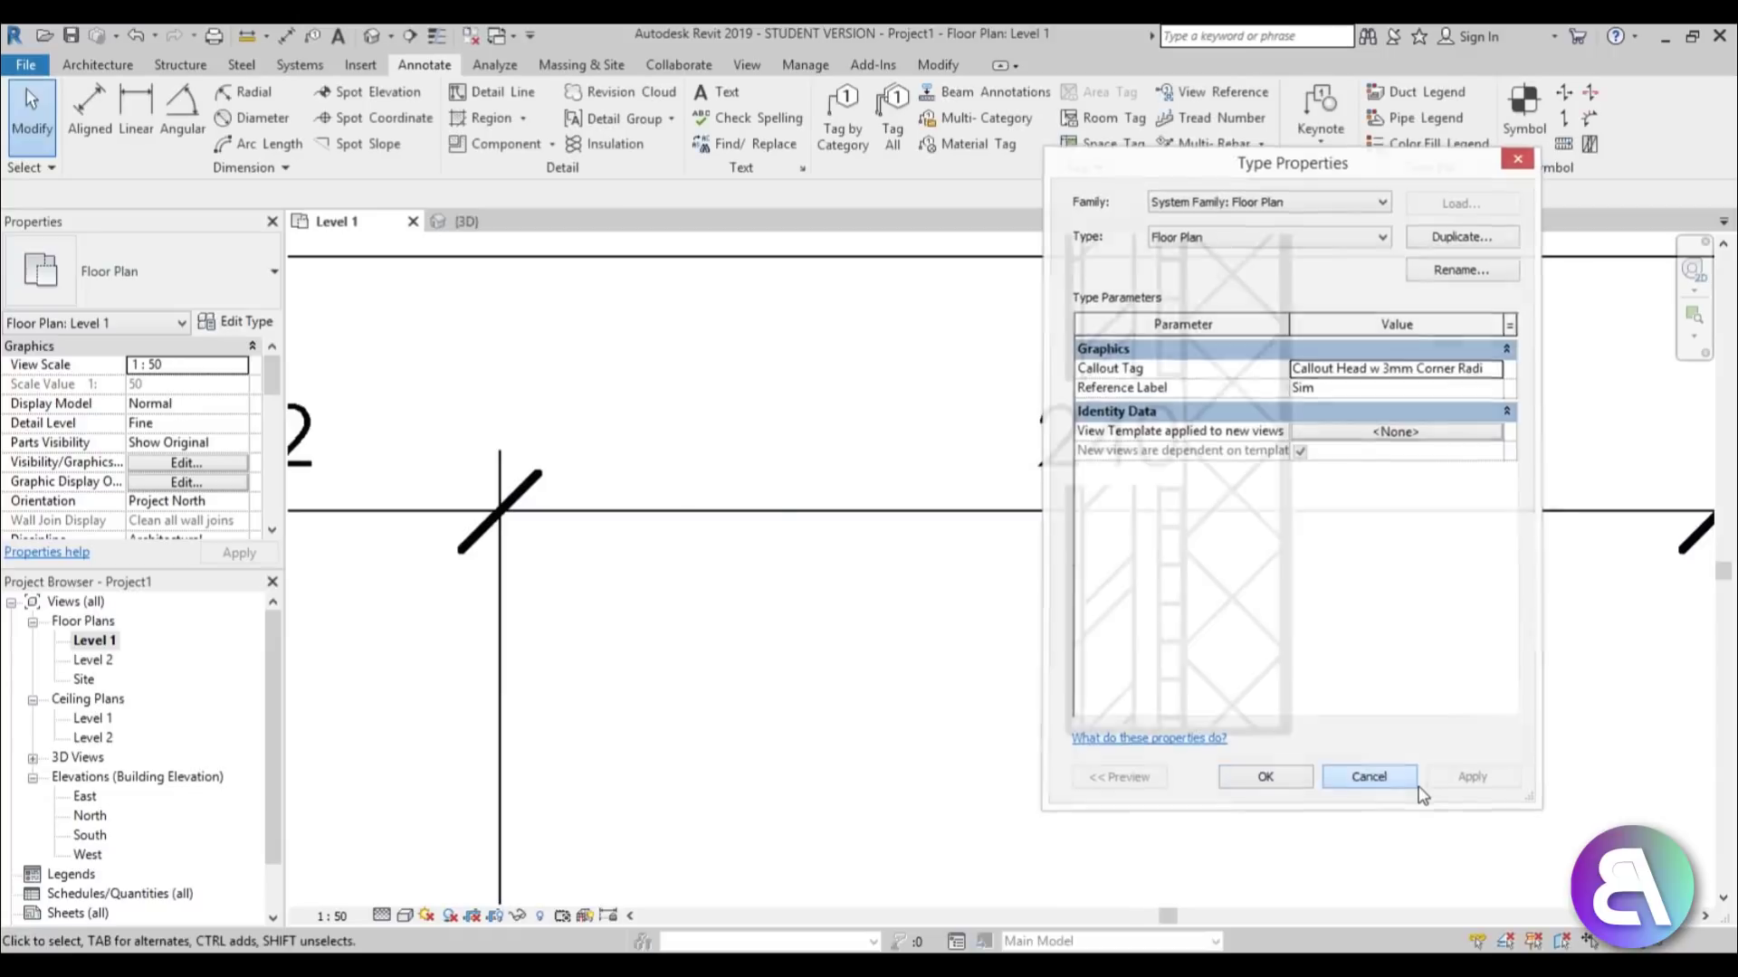
click(764, 509)
click(233, 322)
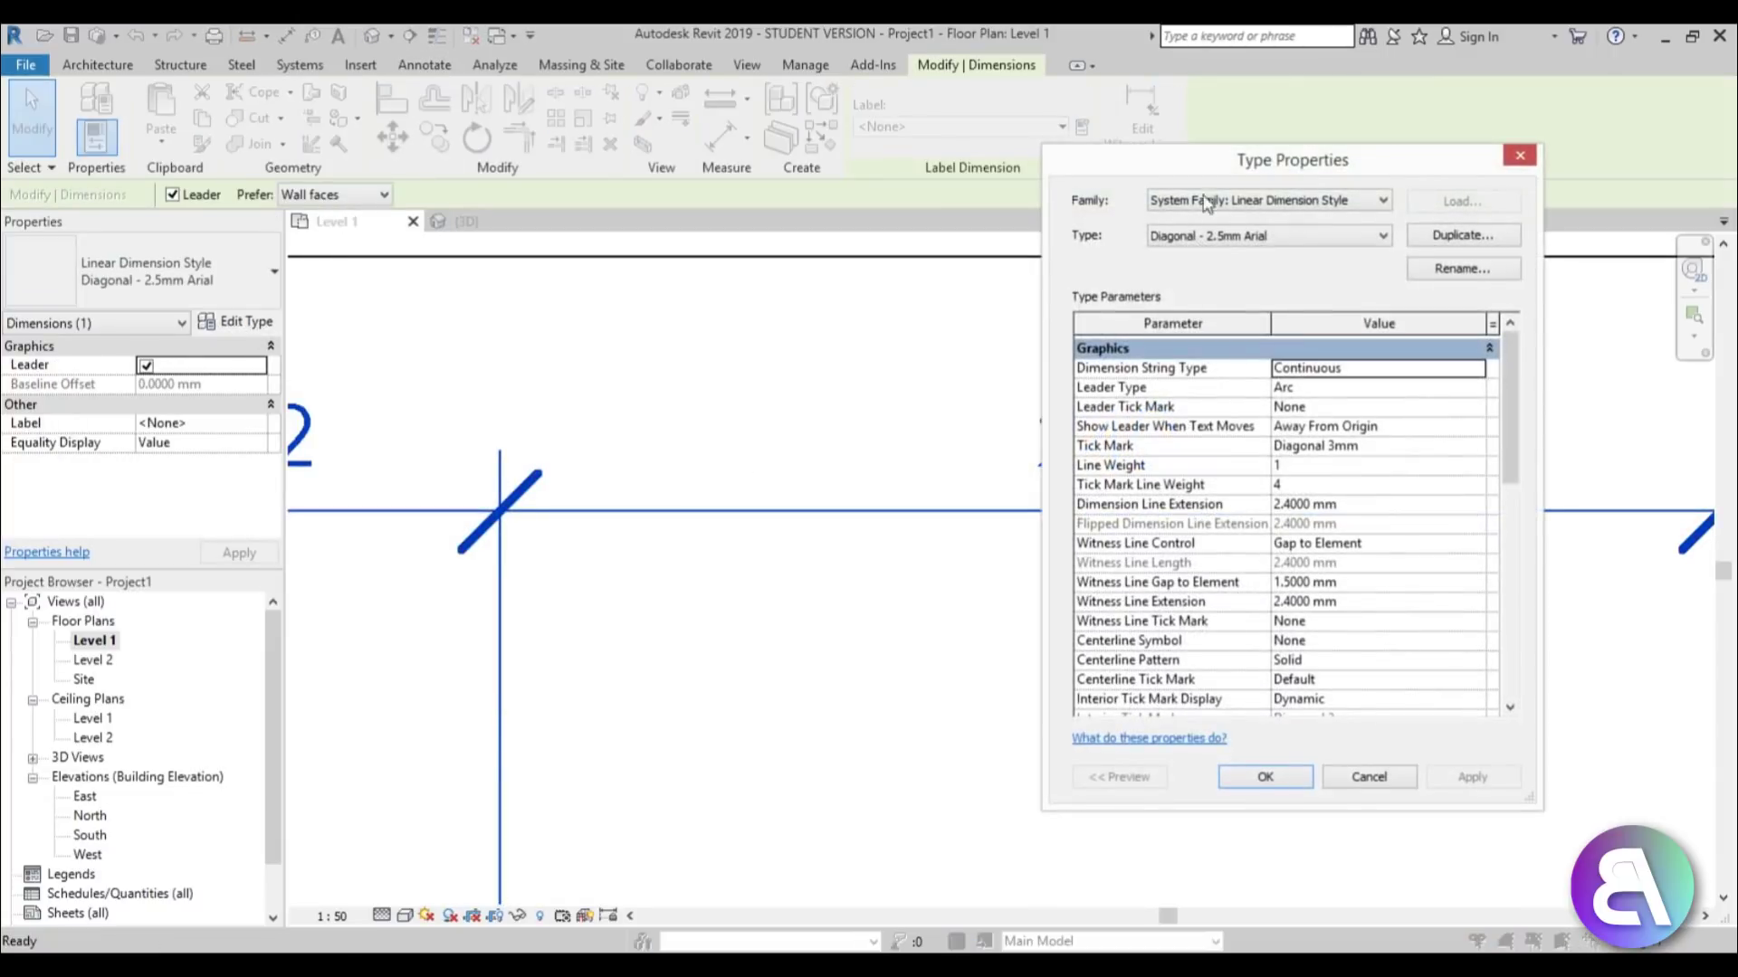
drag(1256, 181, 946, 208)
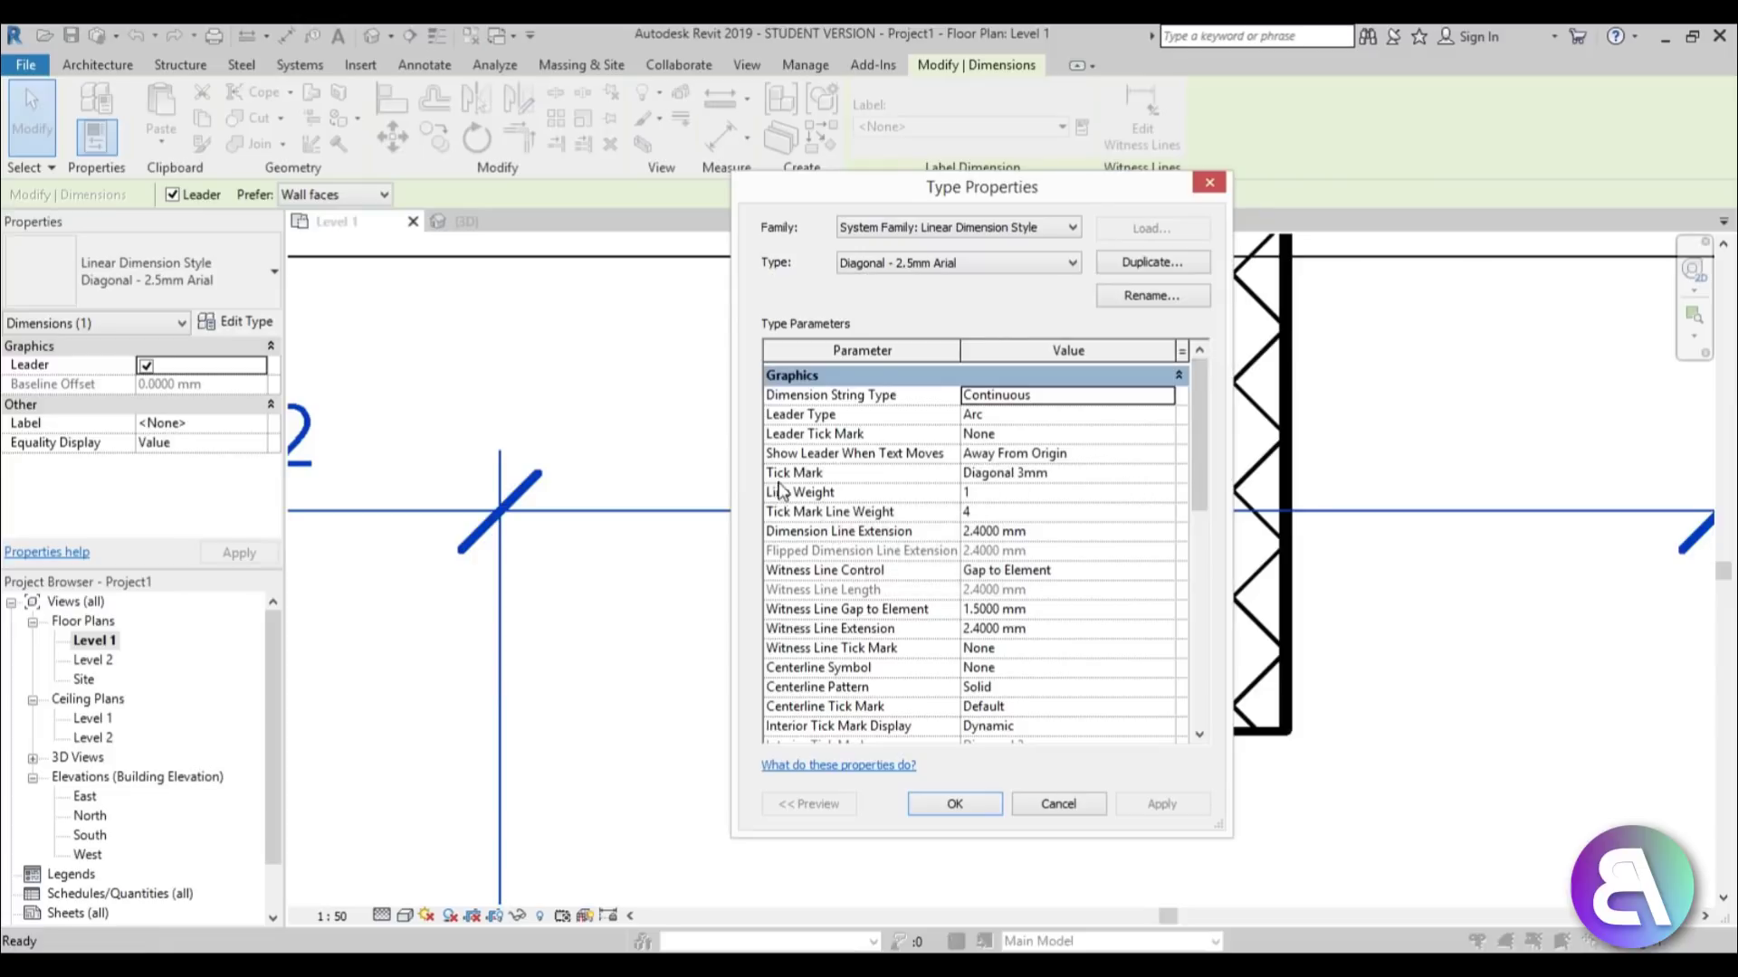
click(1153, 473)
click(1166, 473)
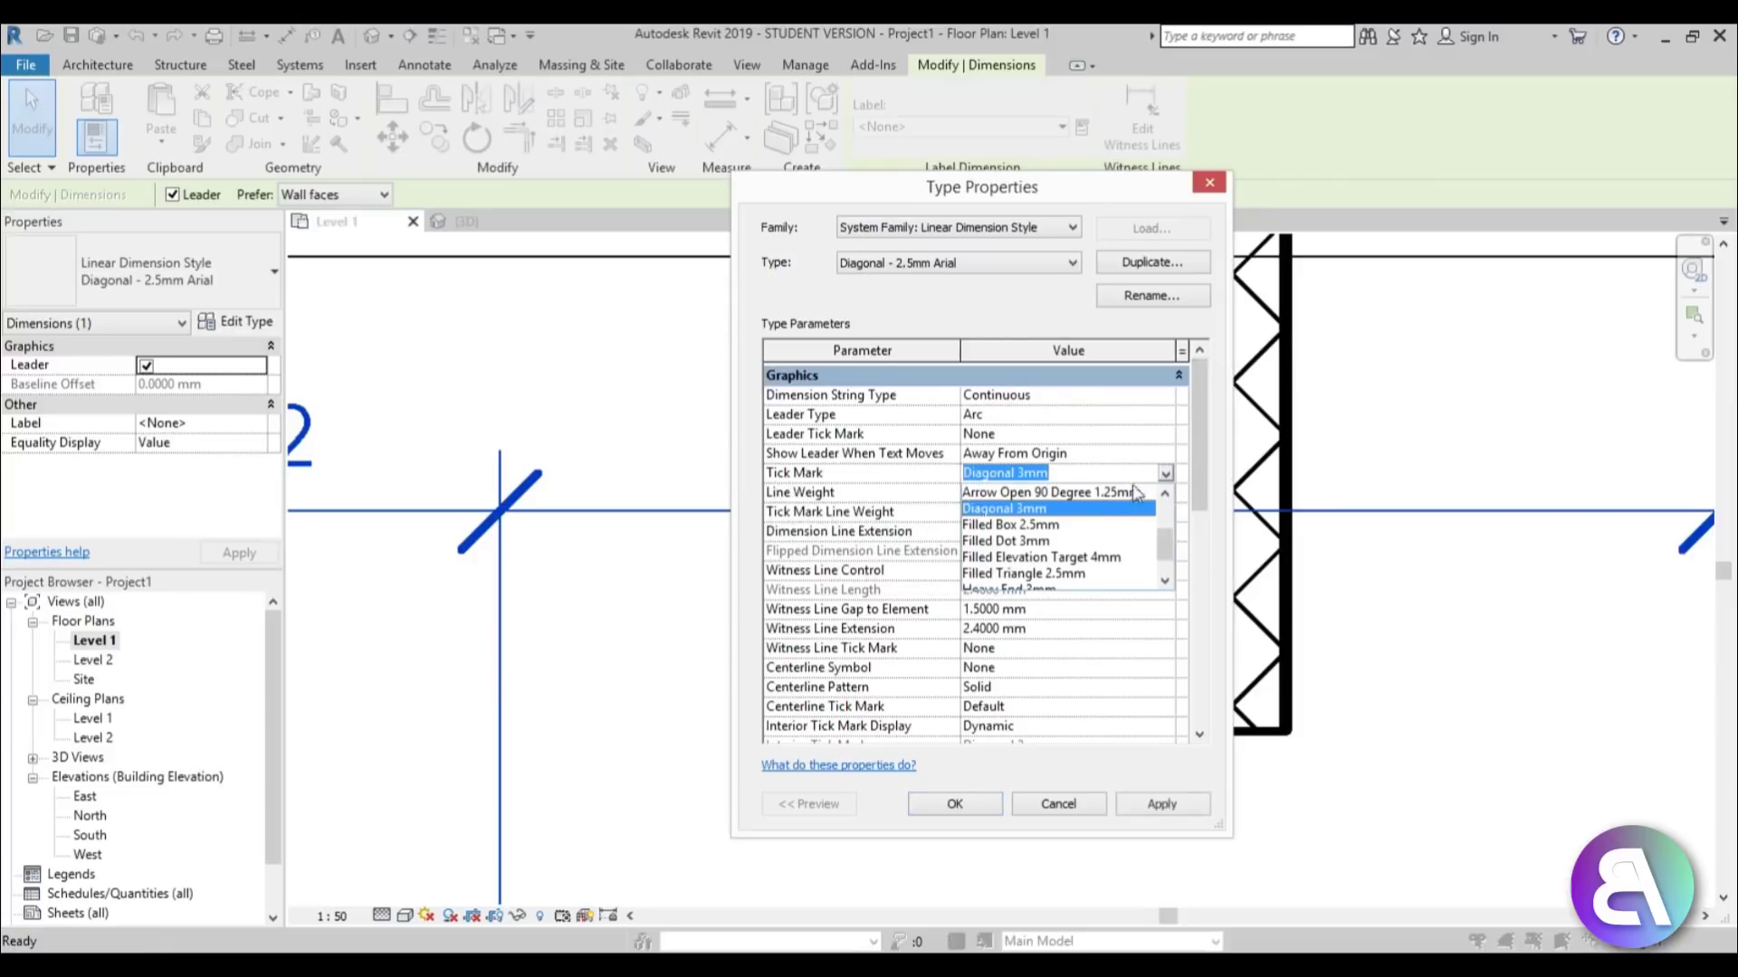
click(1037, 541)
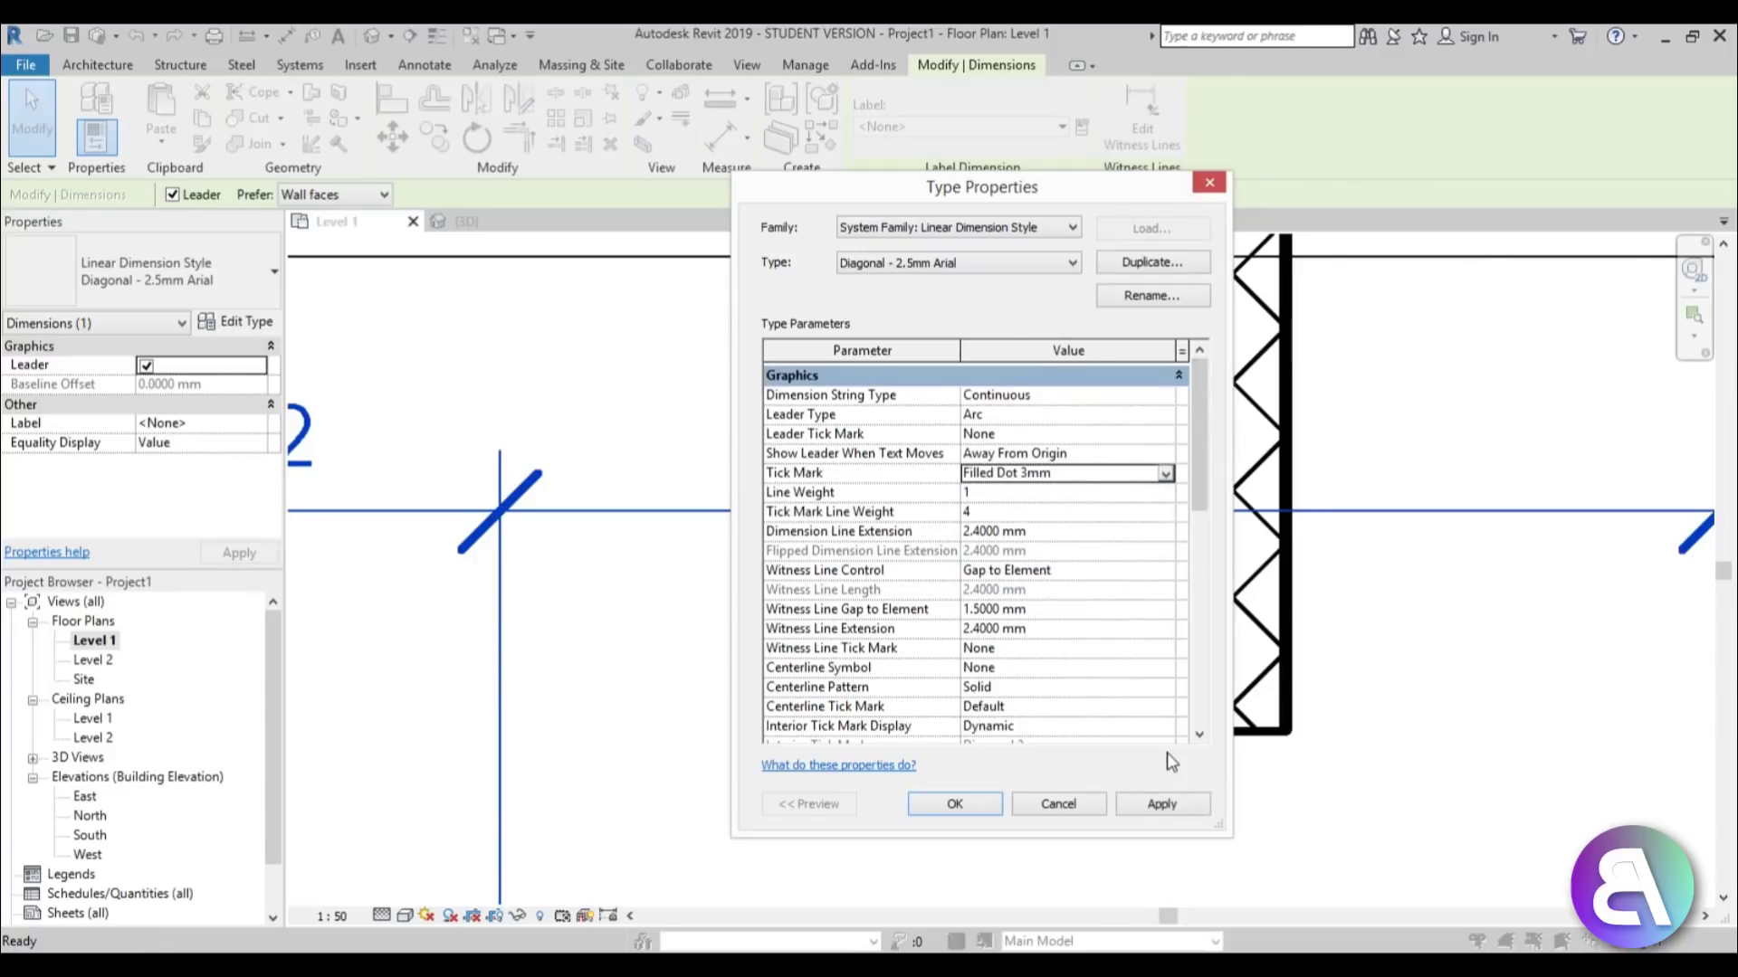
click(1162, 805)
click(1153, 473)
click(1166, 474)
click(1028, 557)
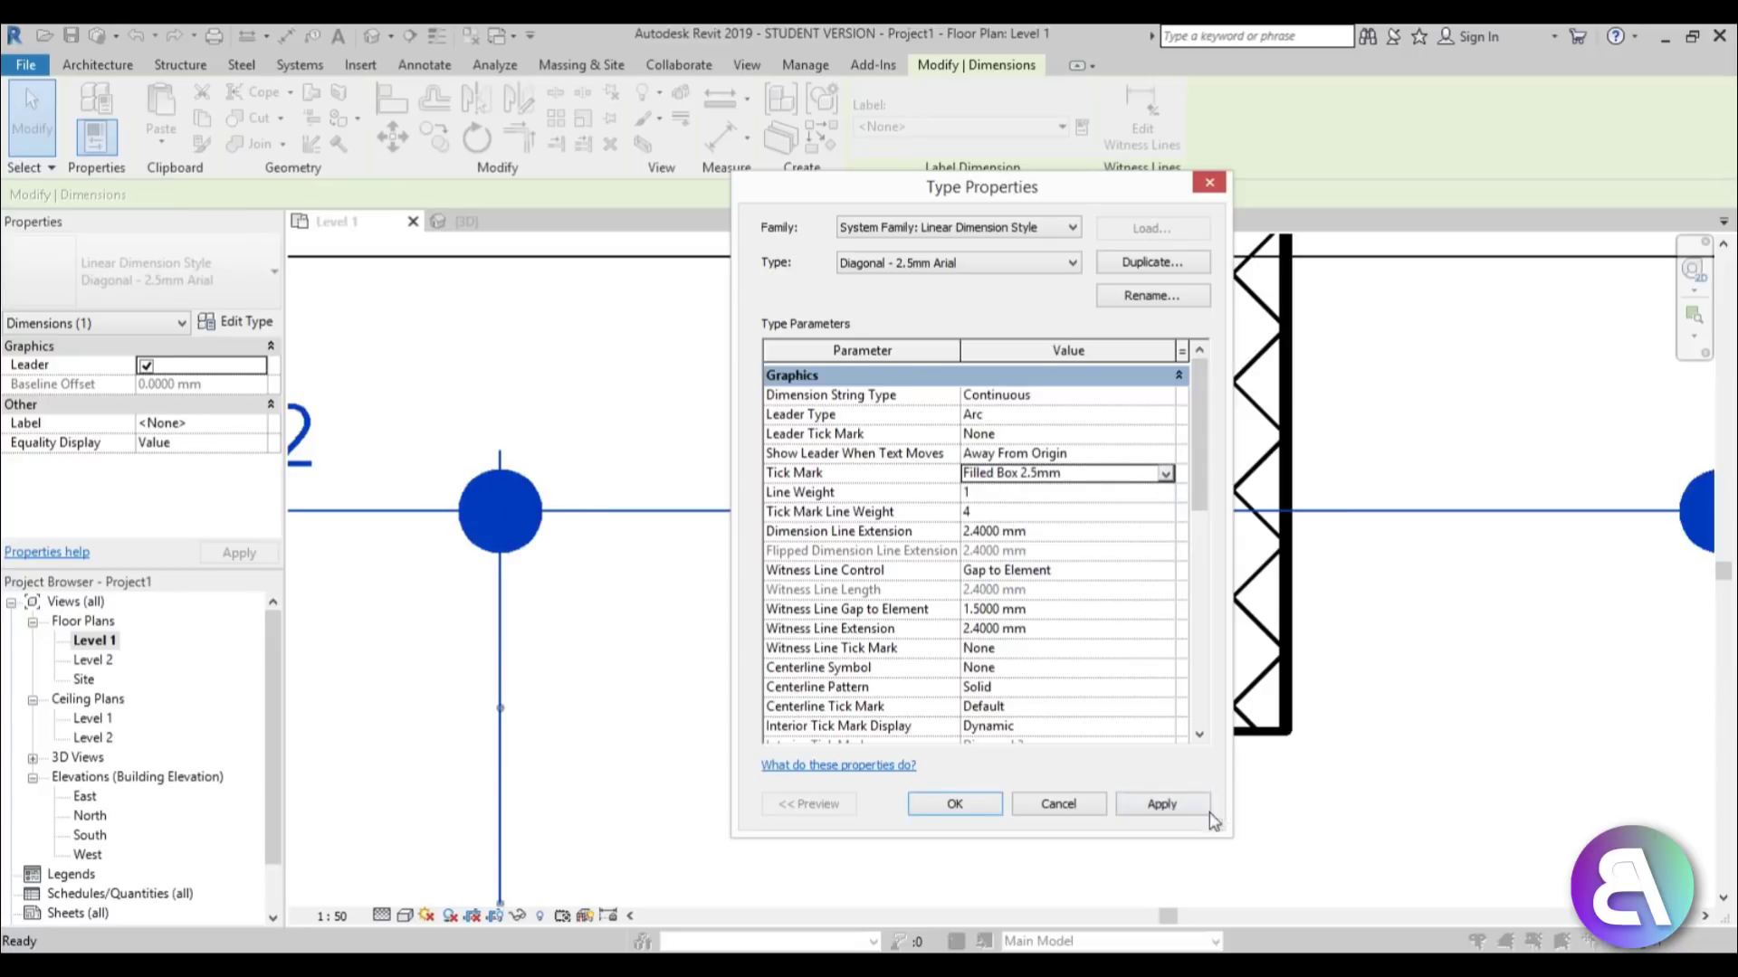
click(1162, 805)
click(1160, 474)
click(1166, 474)
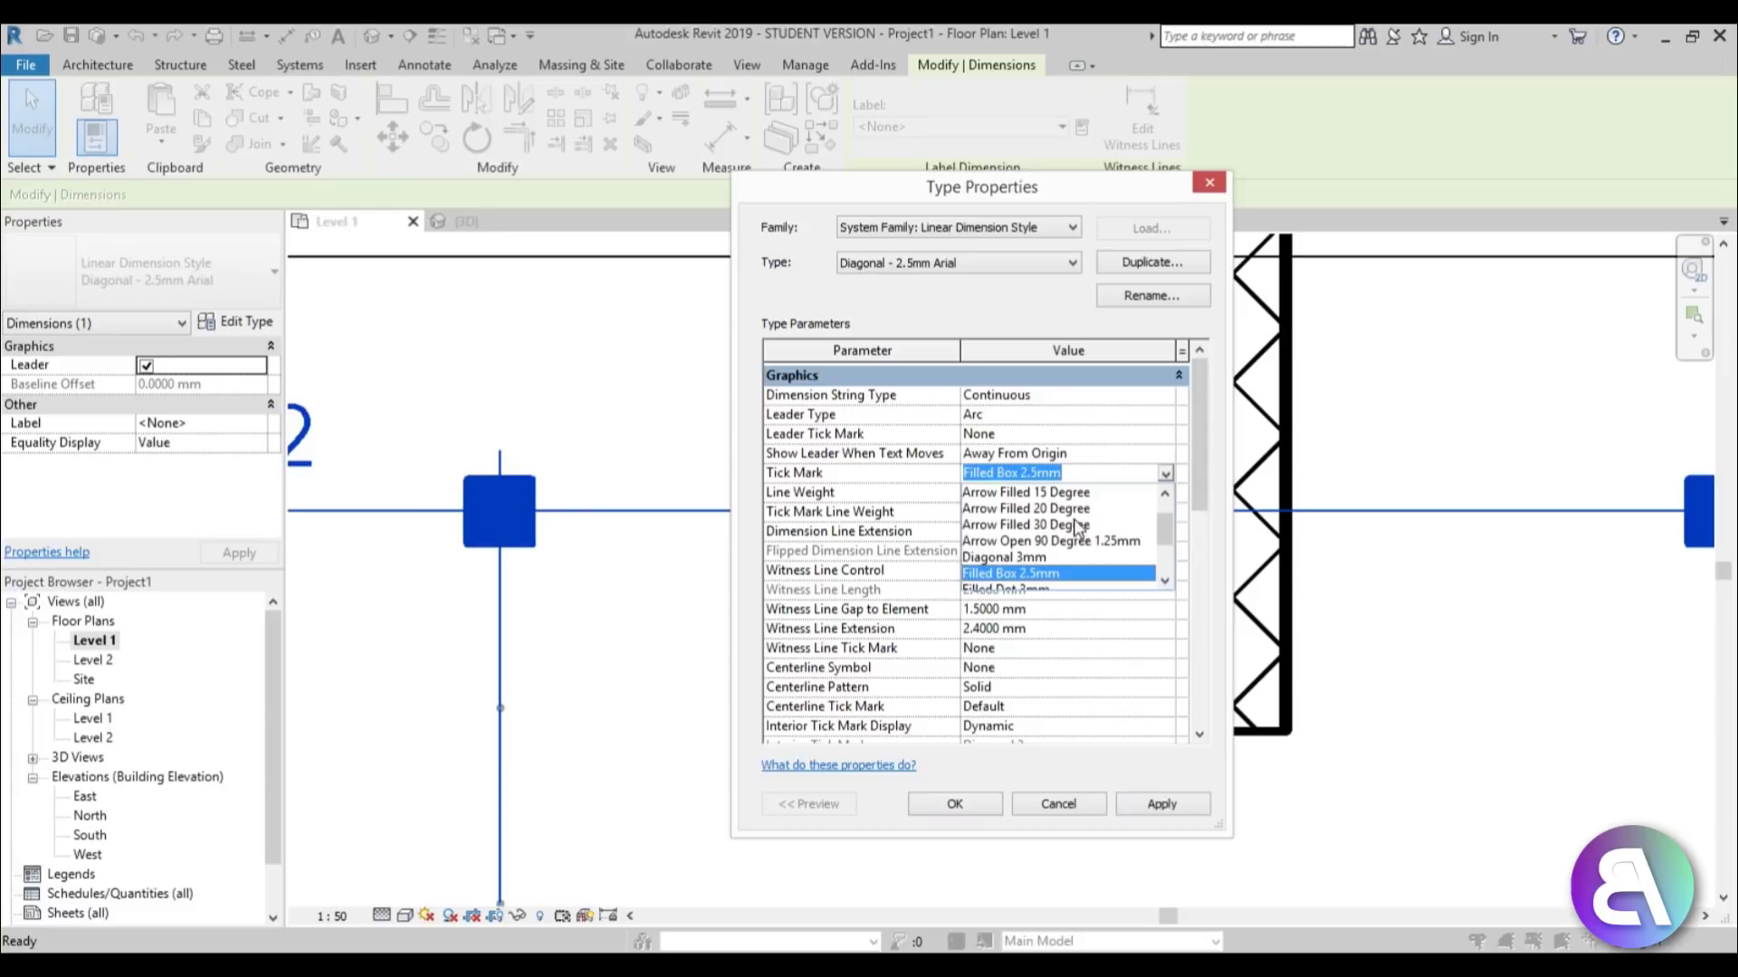
scroll(1086, 569, down, 1)
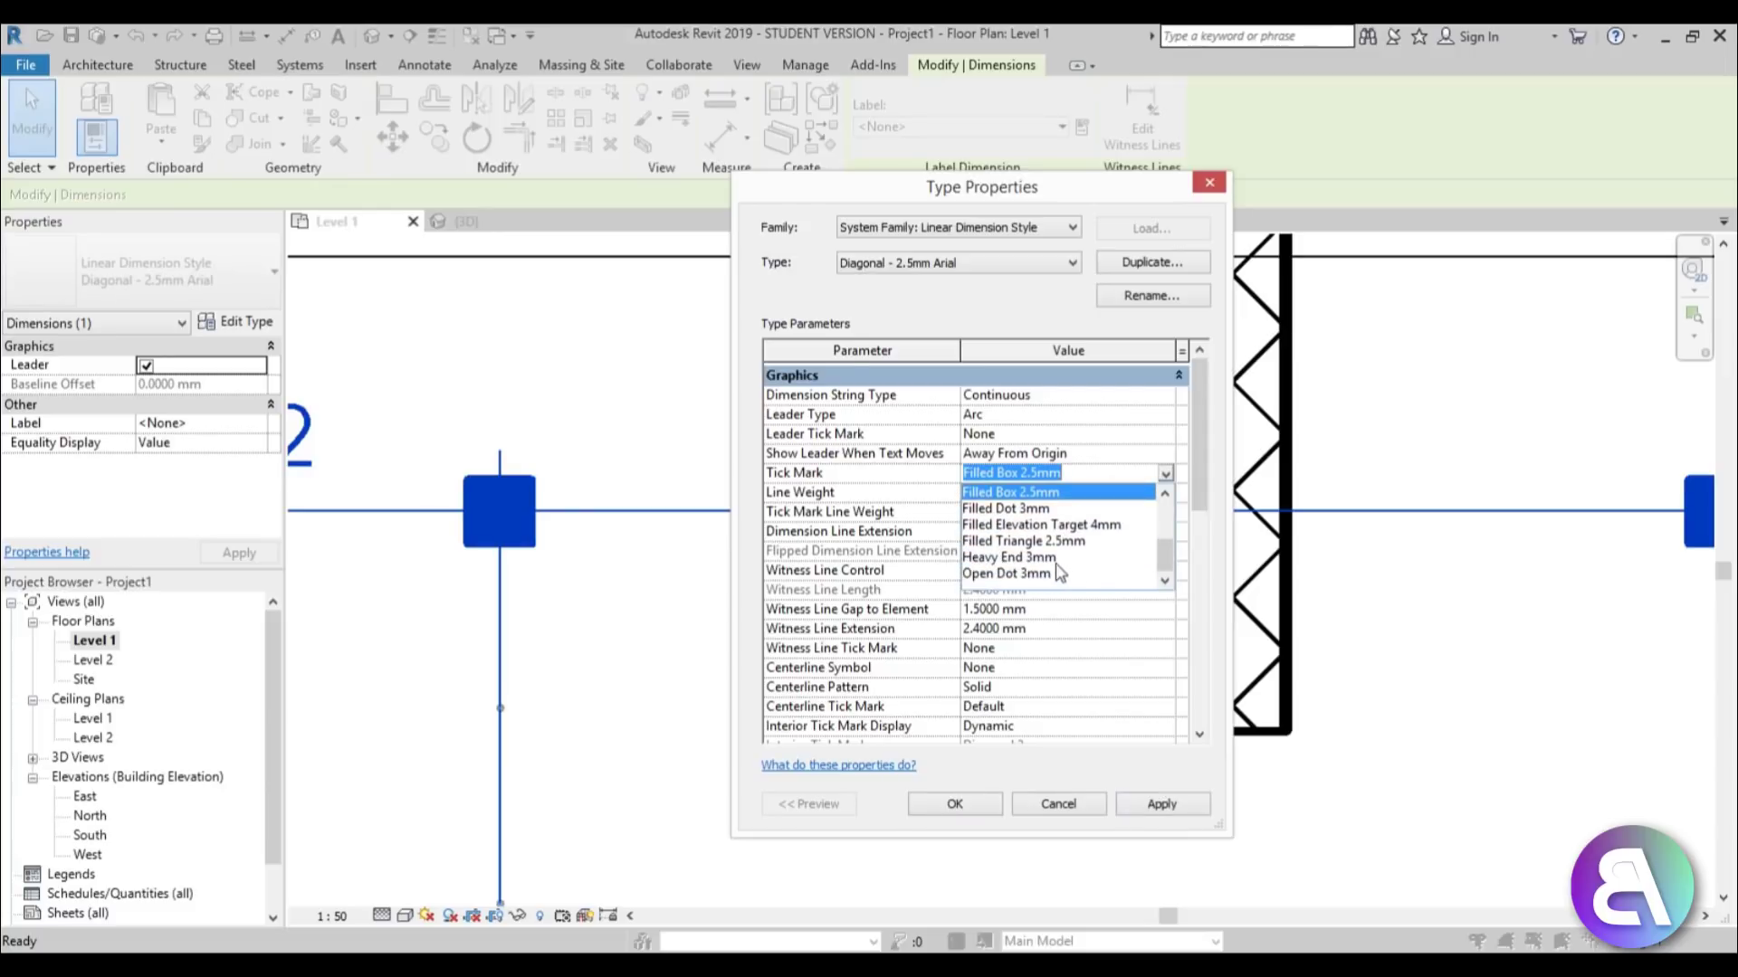
click(1022, 557)
click(1165, 804)
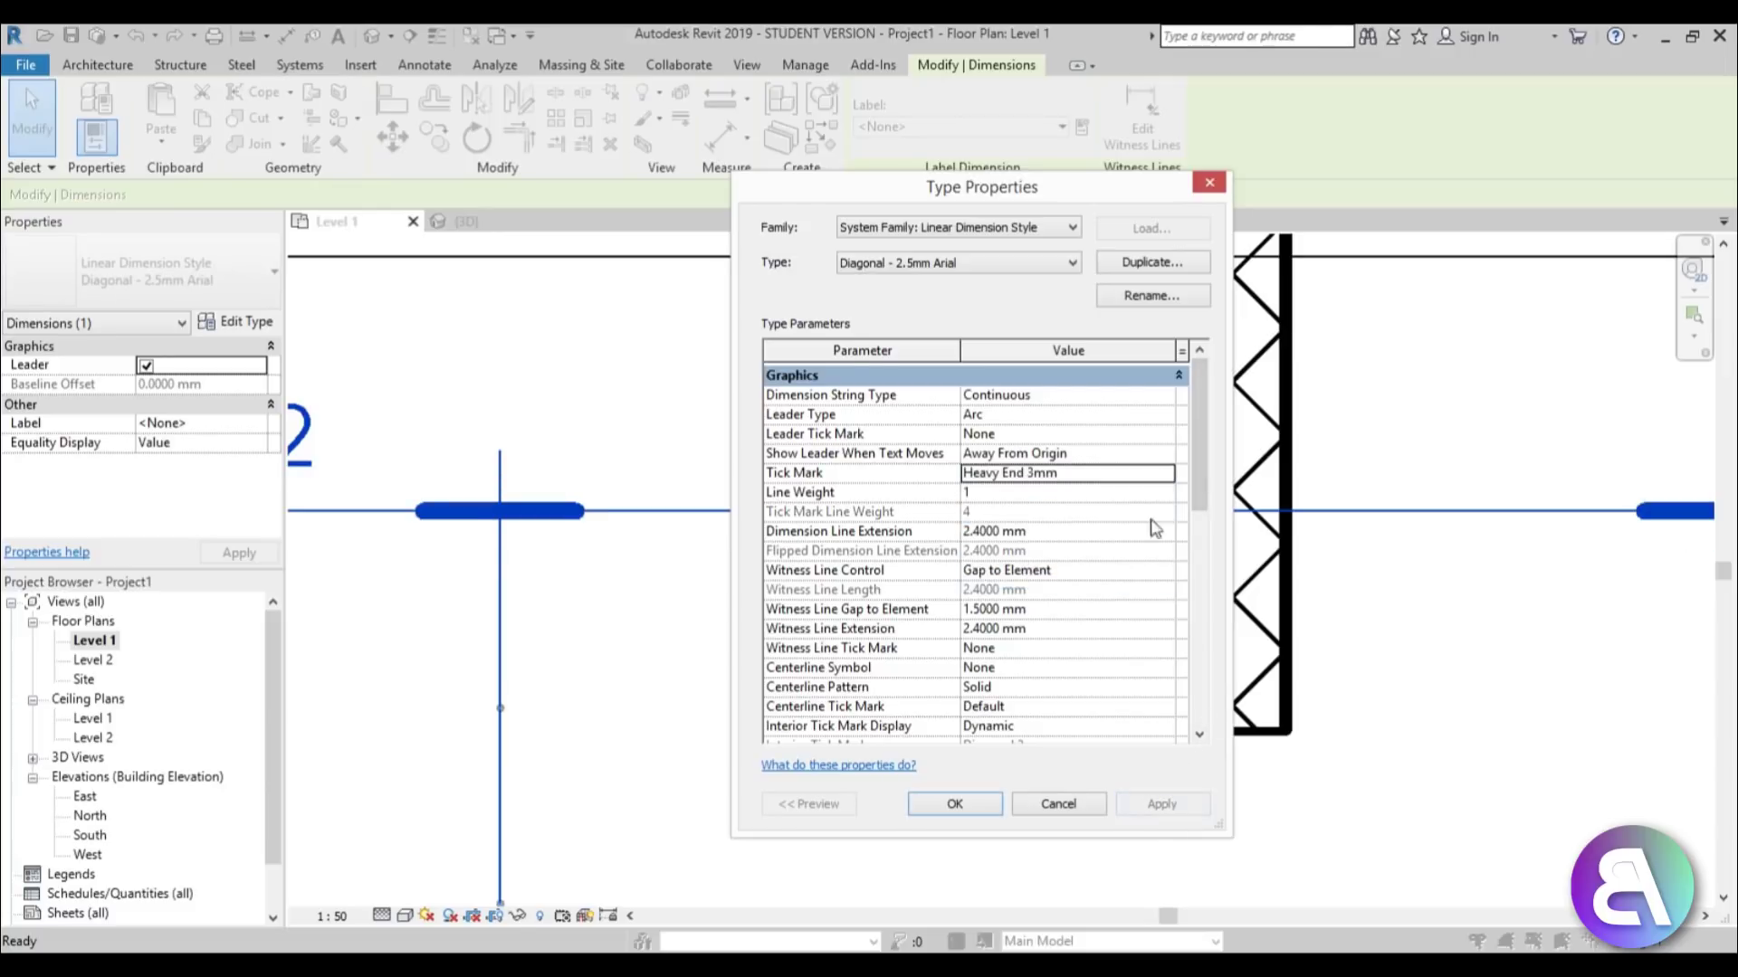
click(1172, 475)
click(1042, 580)
click(1181, 801)
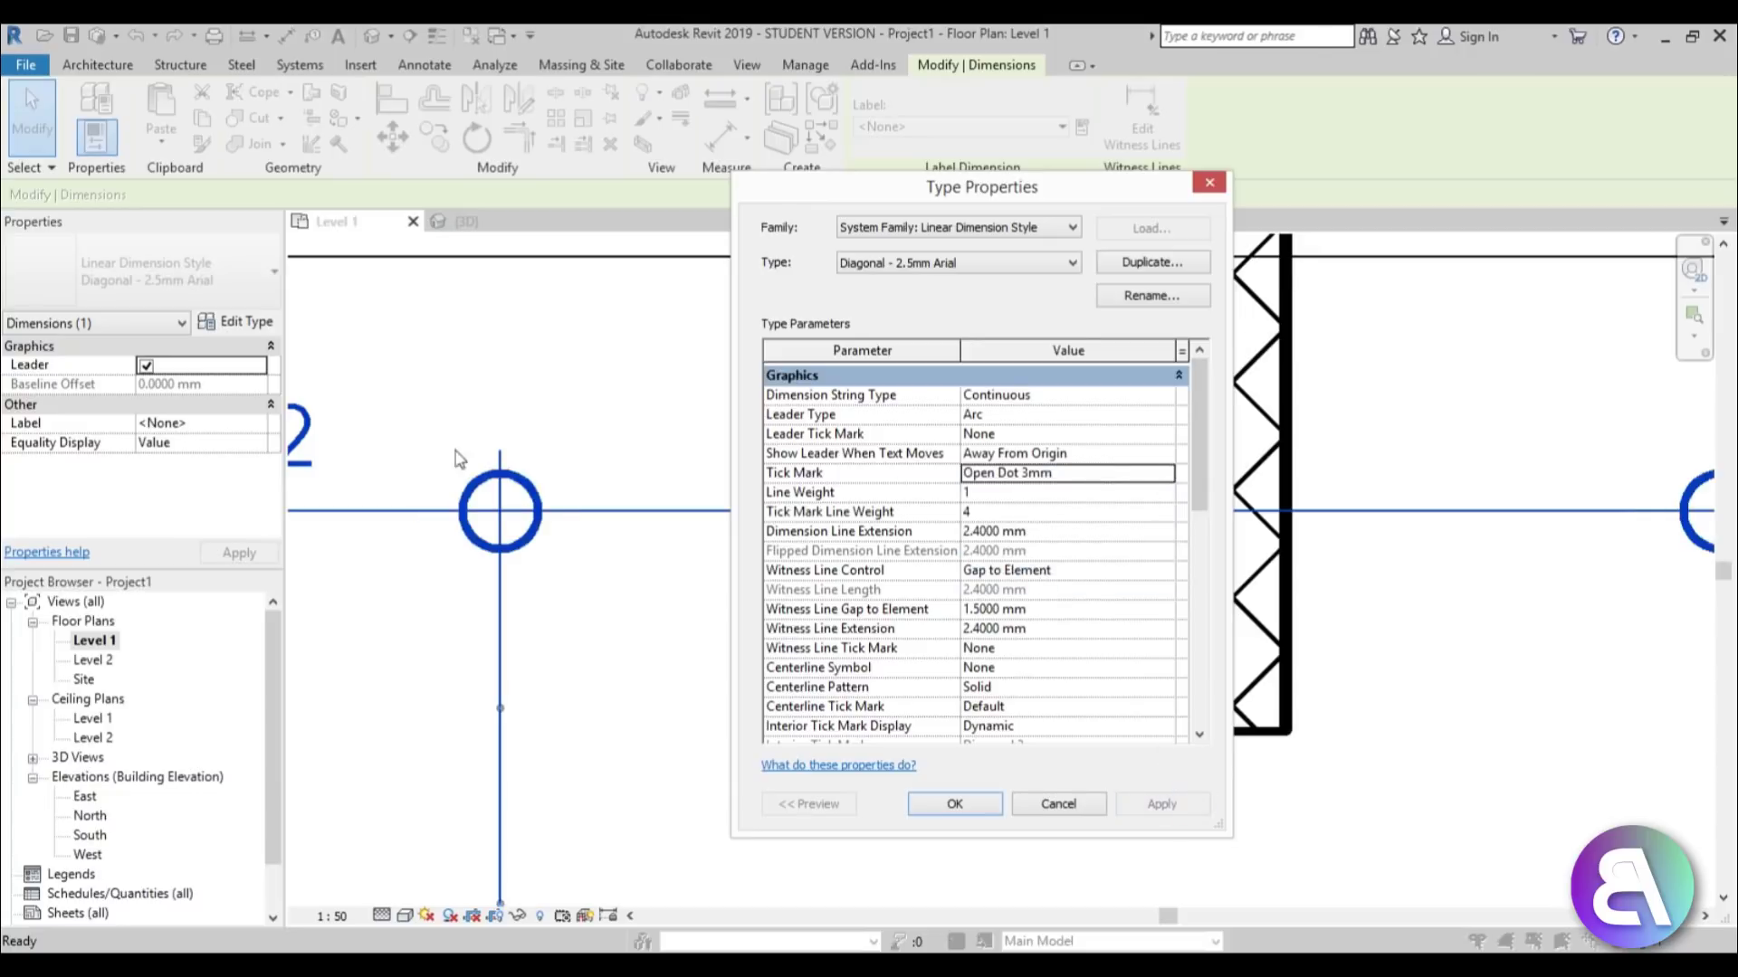
click(1166, 474)
scroll(1029, 538, up, 3)
click(1004, 534)
click(1194, 801)
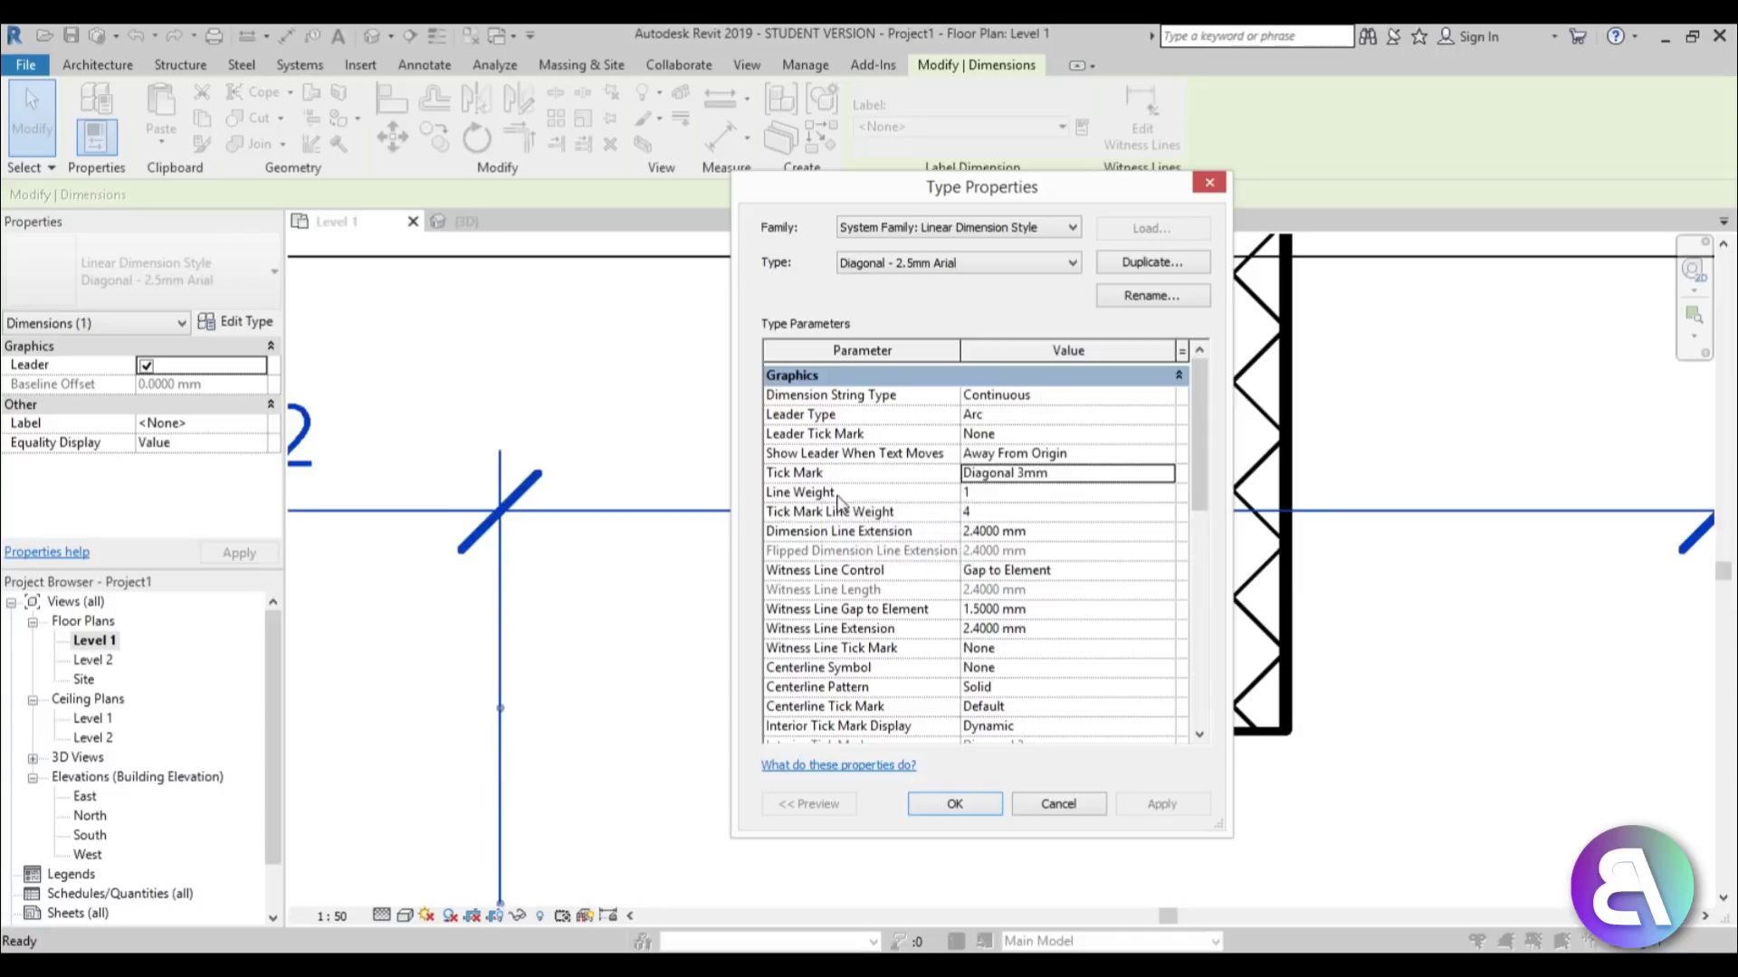
click(981, 494)
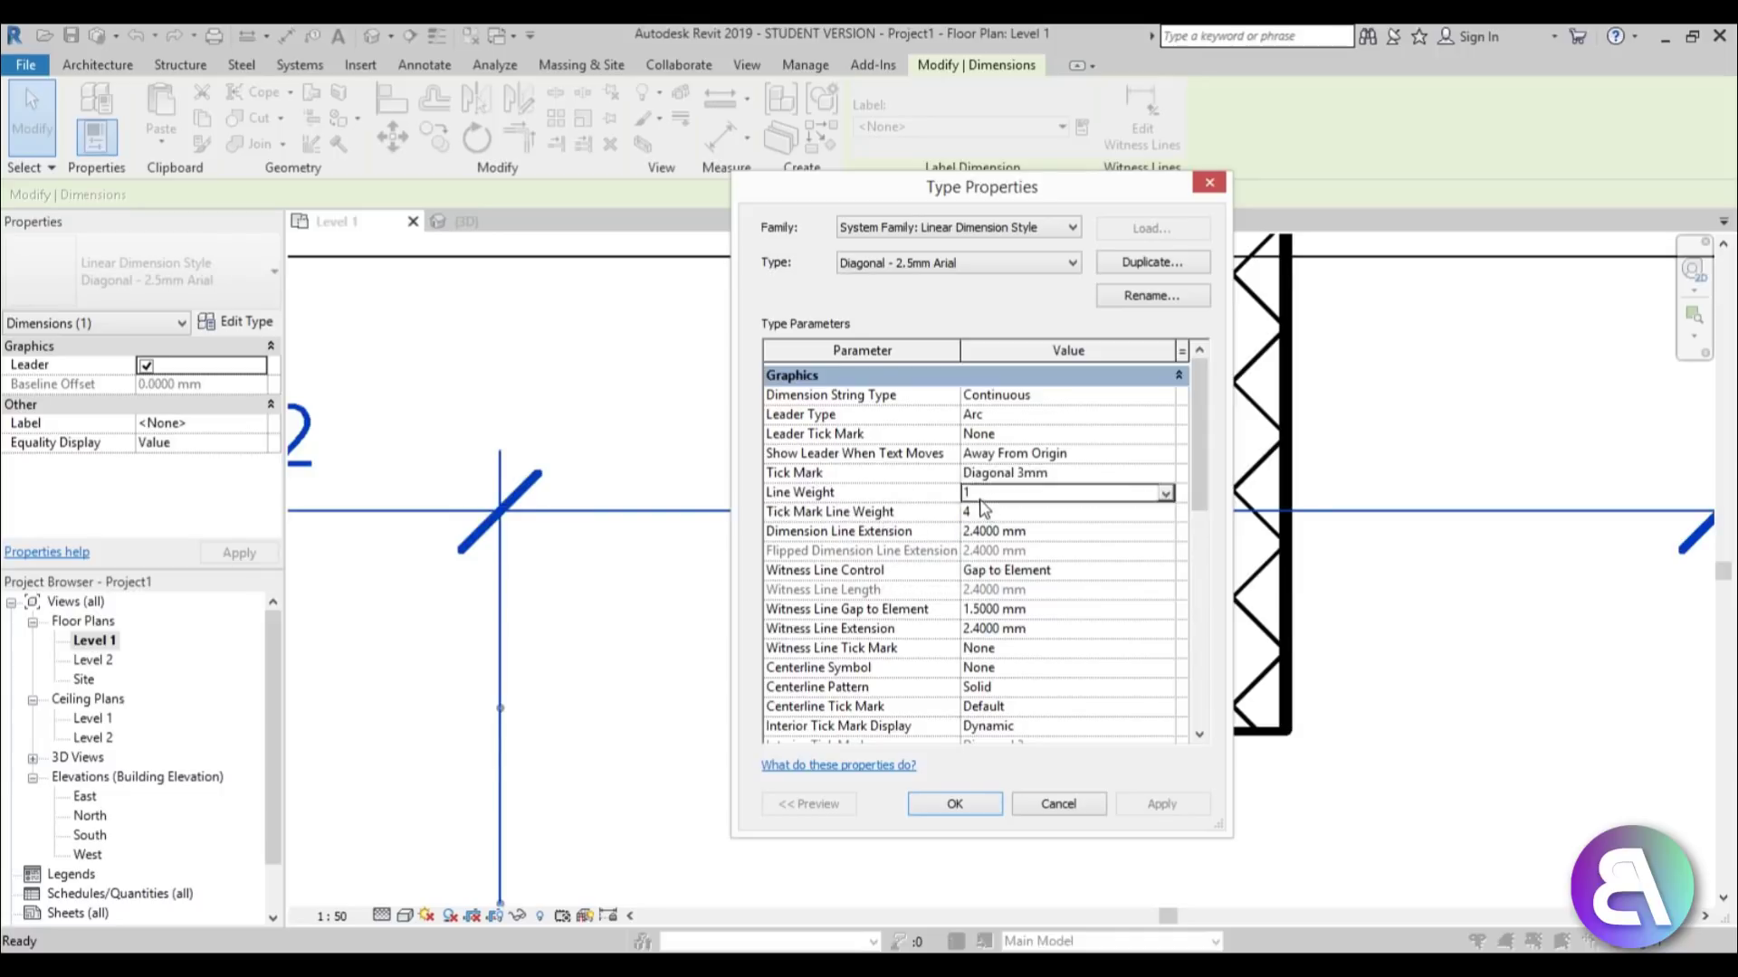
click(1166, 494)
click(1077, 525)
click(1161, 805)
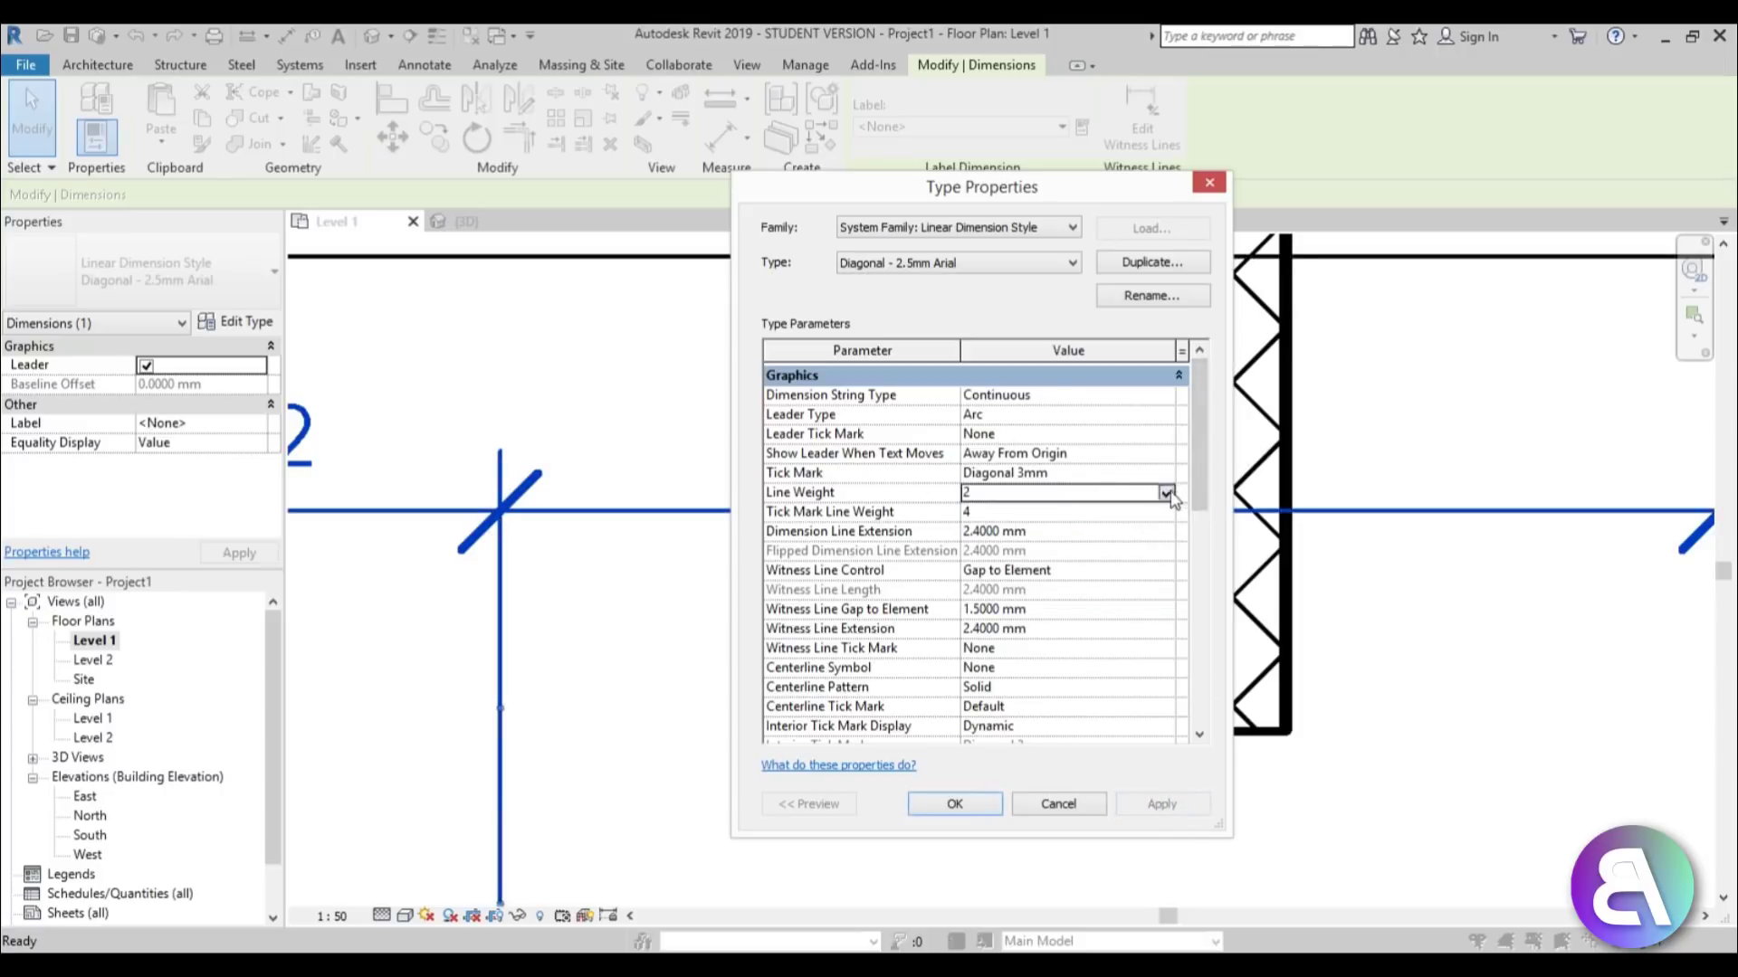
click(1167, 493)
click(1082, 513)
click(1171, 800)
drag(1198, 458, 1221, 678)
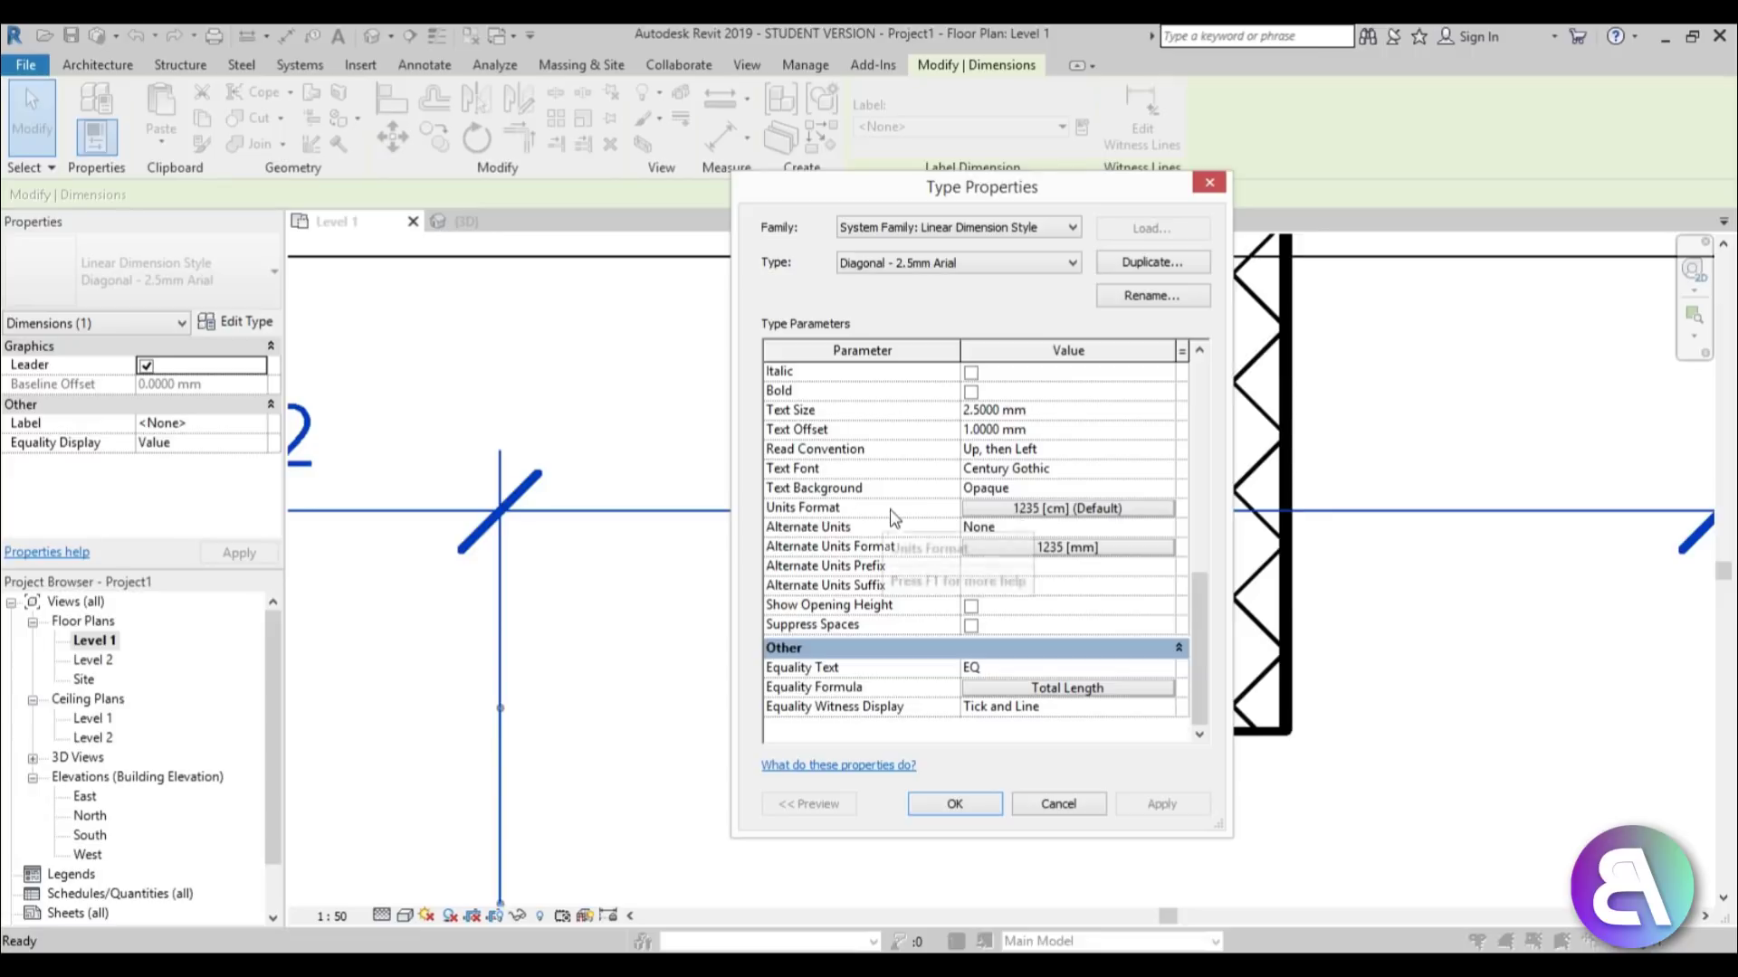
Check Units Format with project settings unticked, keep Centimeters, then inspect the EQ Equality Text.
click(1040, 508)
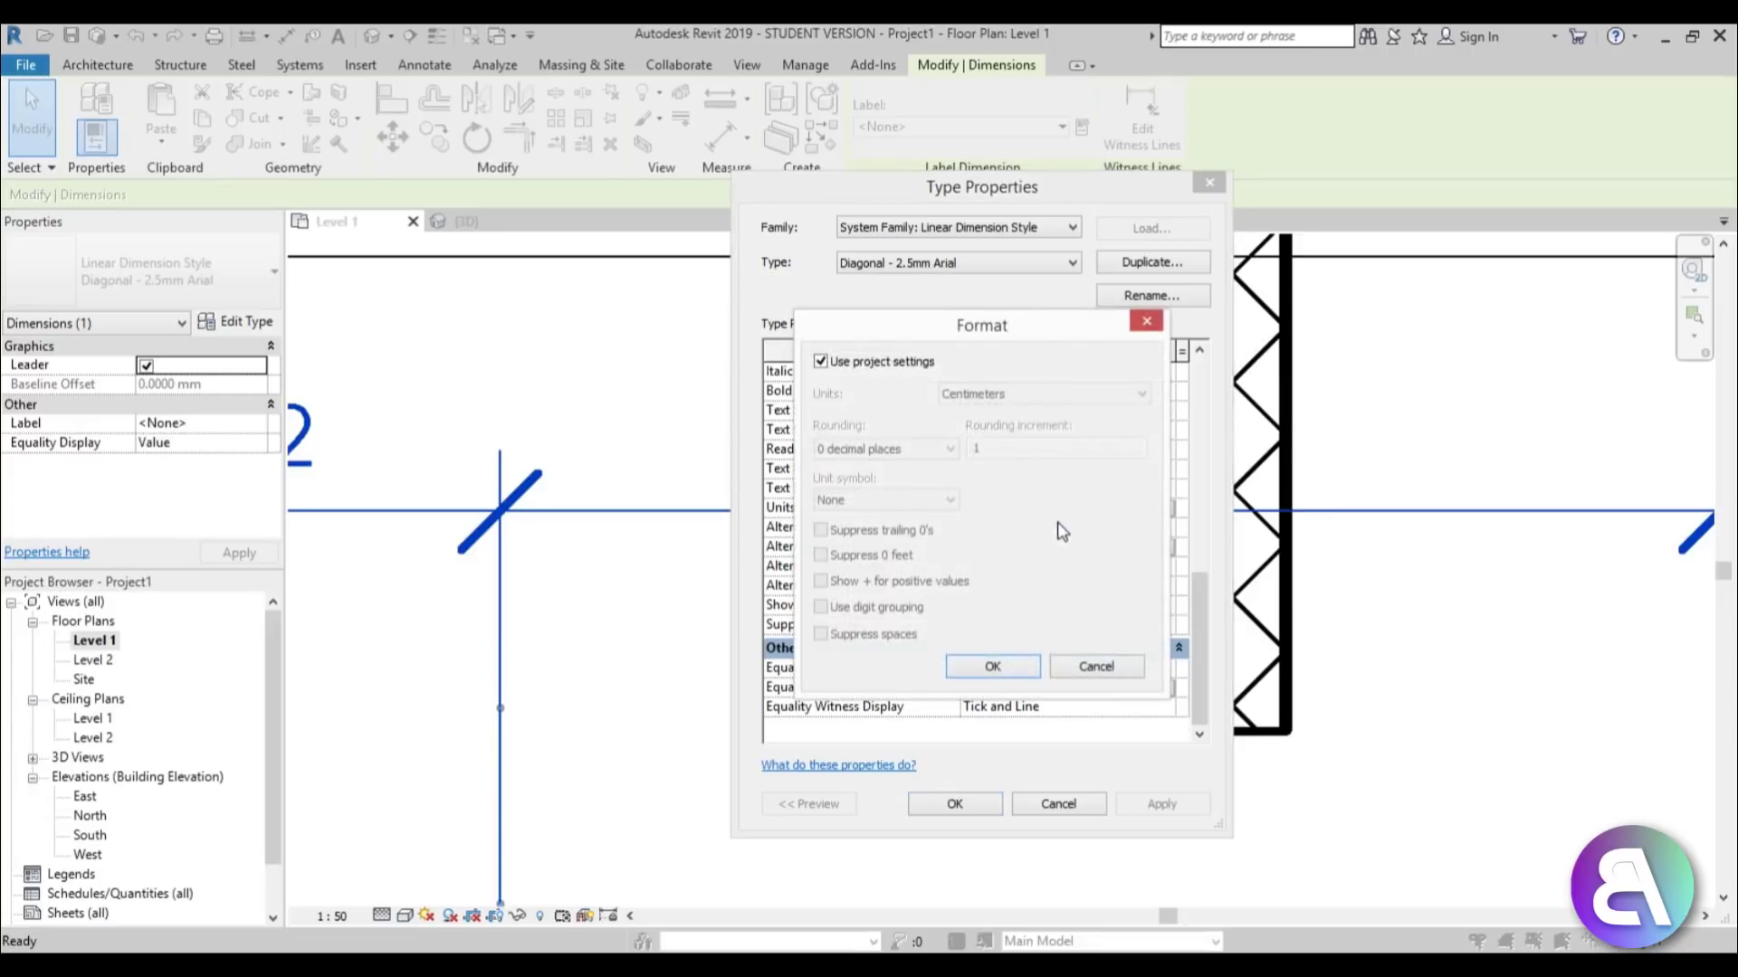
click(820, 364)
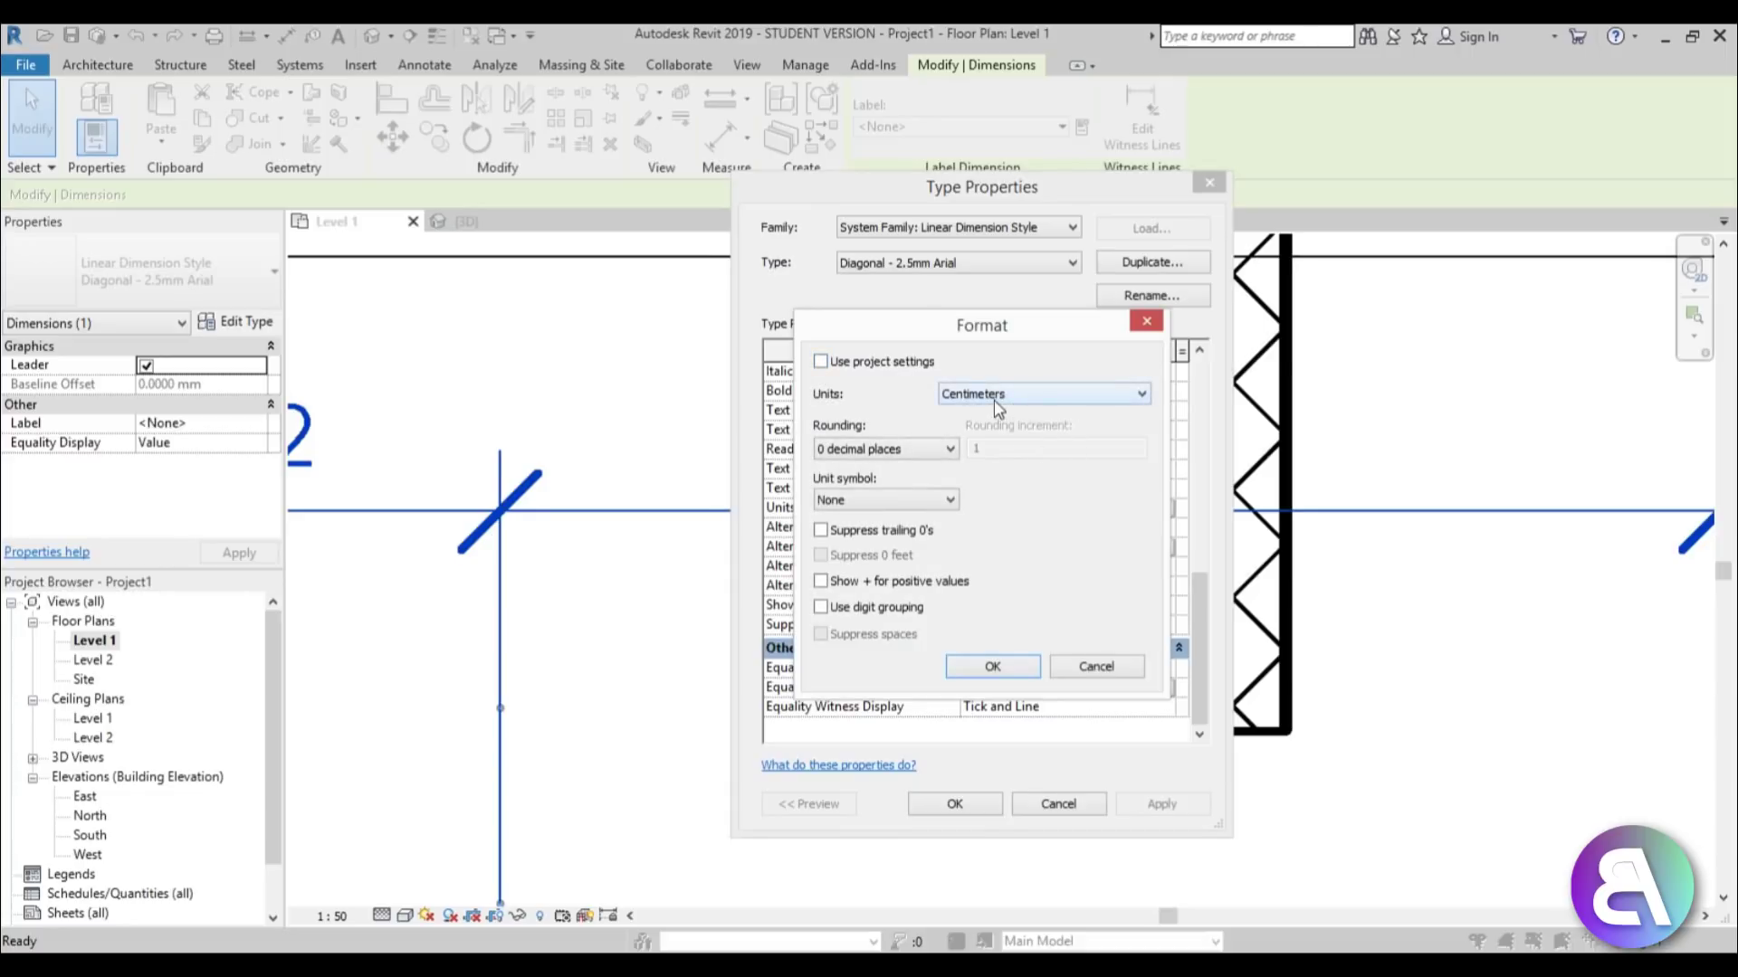
click(1043, 395)
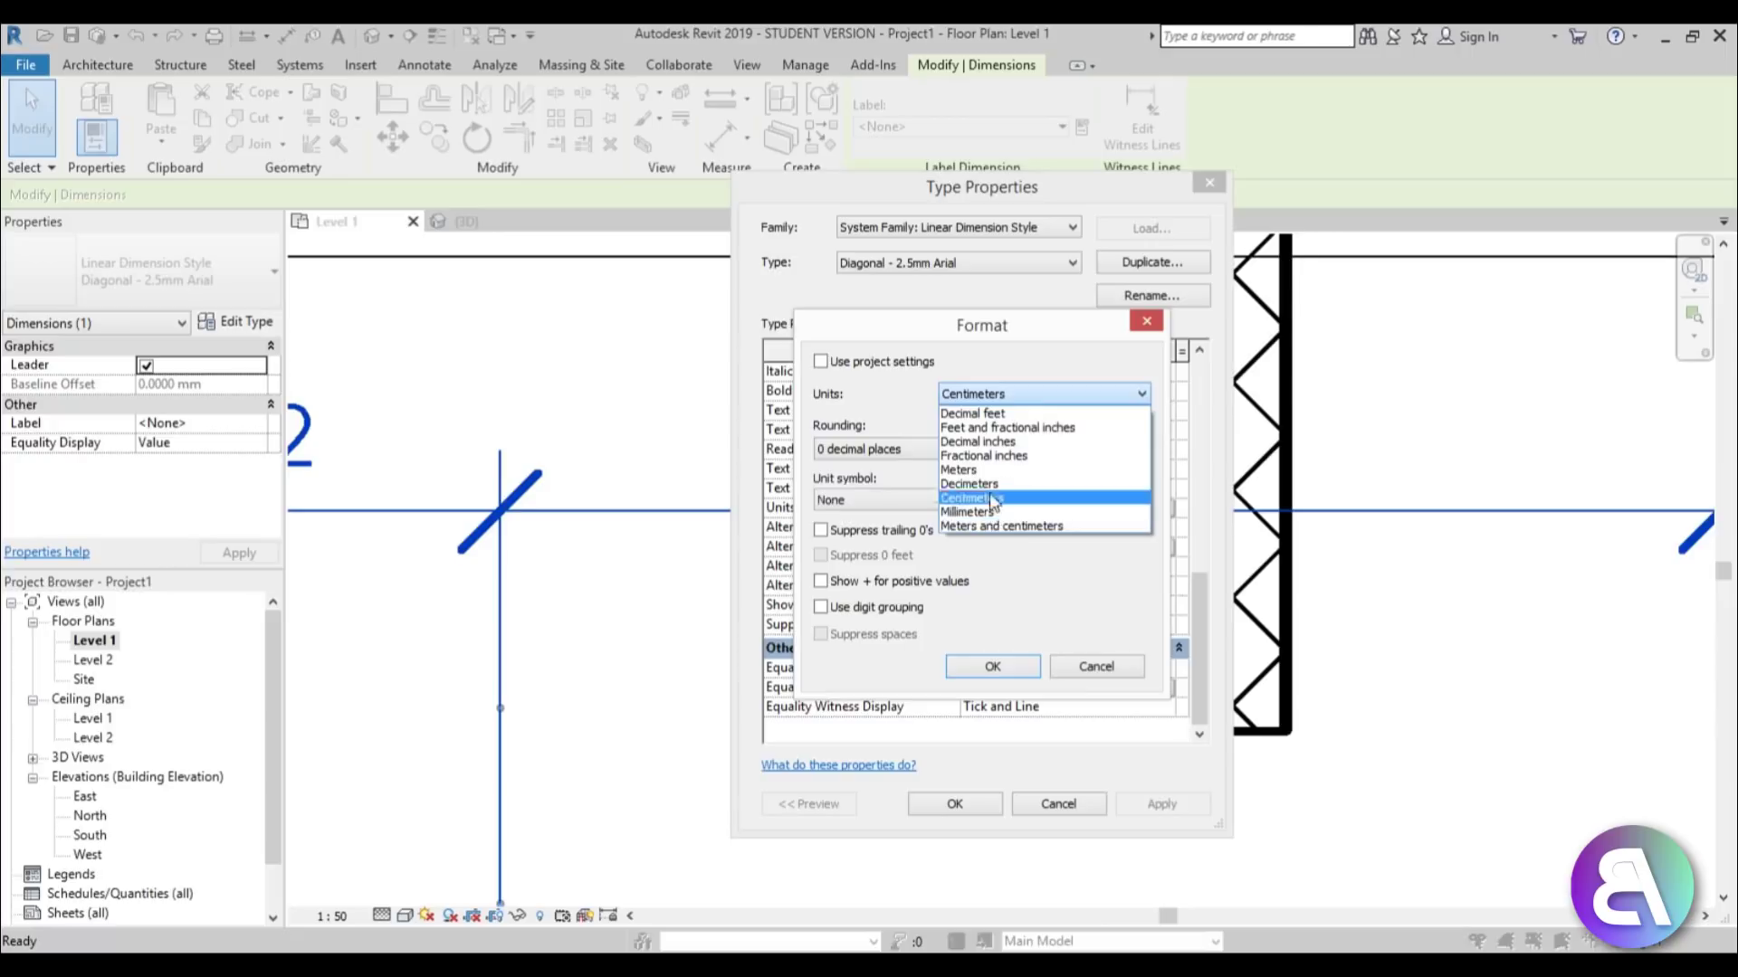
click(1092, 681)
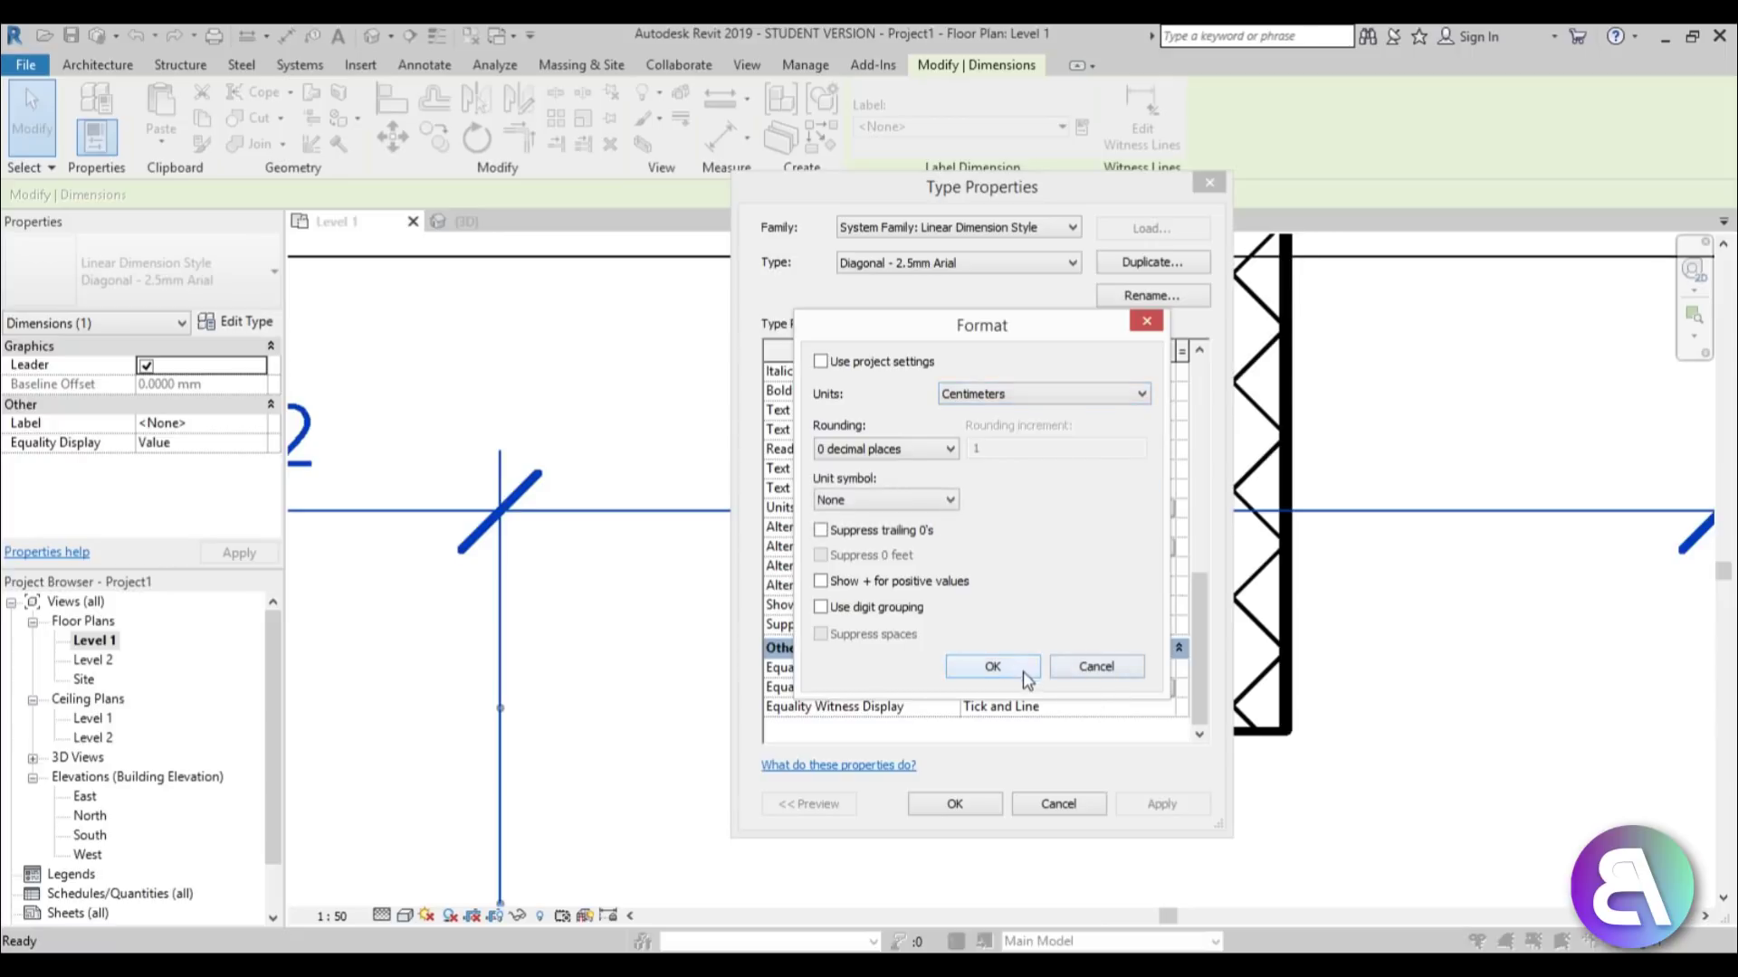
click(1098, 668)
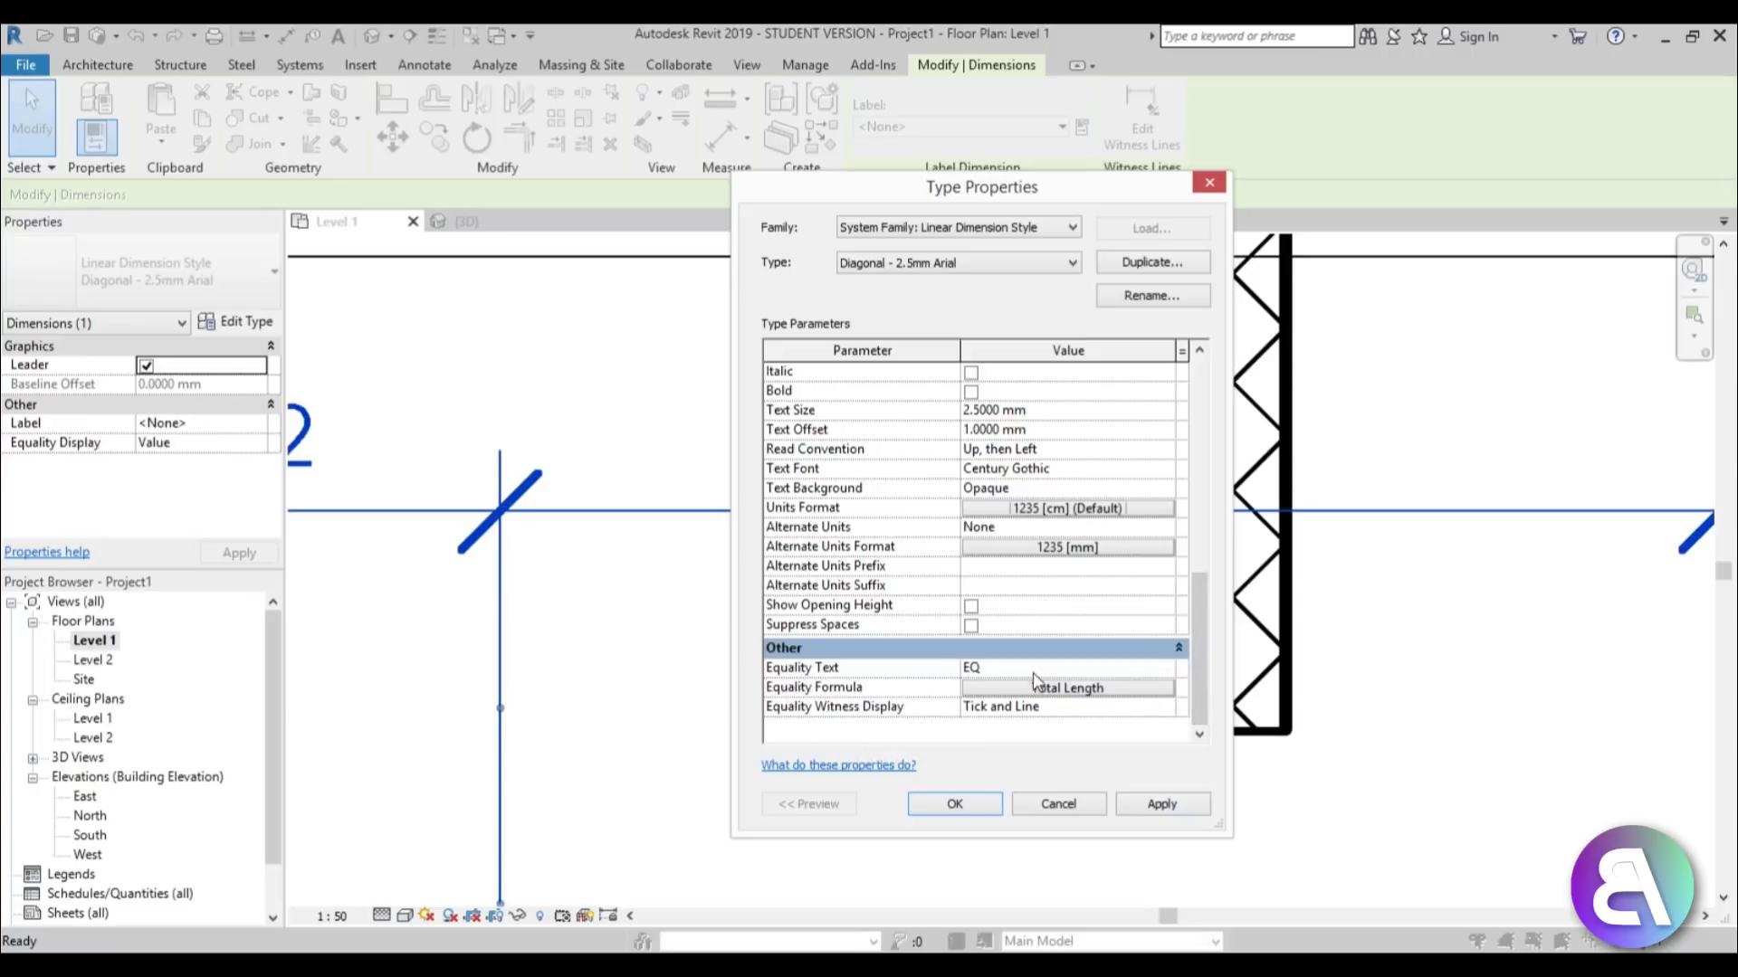
click(988, 670)
Cancel the dimension Type Properties and delete the small freestanding wall piece.
click(1077, 803)
scroll(1038, 715, down, 8)
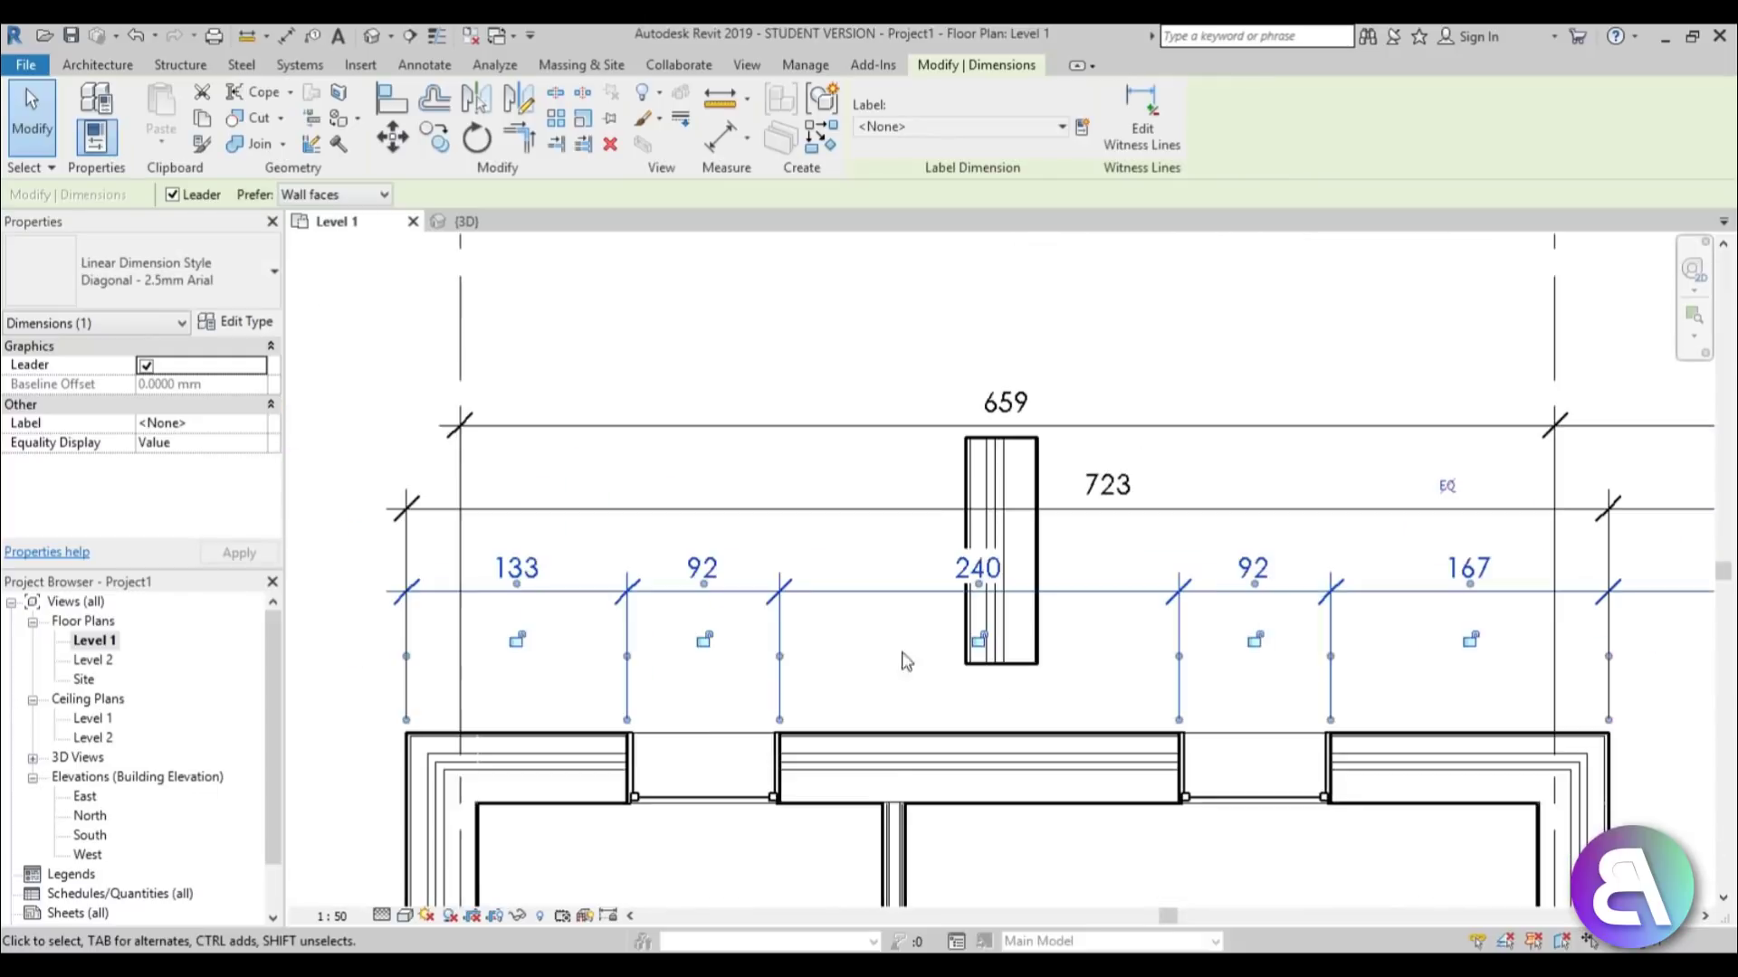
key(Escape)
middle_drag(829, 561, 724, 444)
click(734, 421)
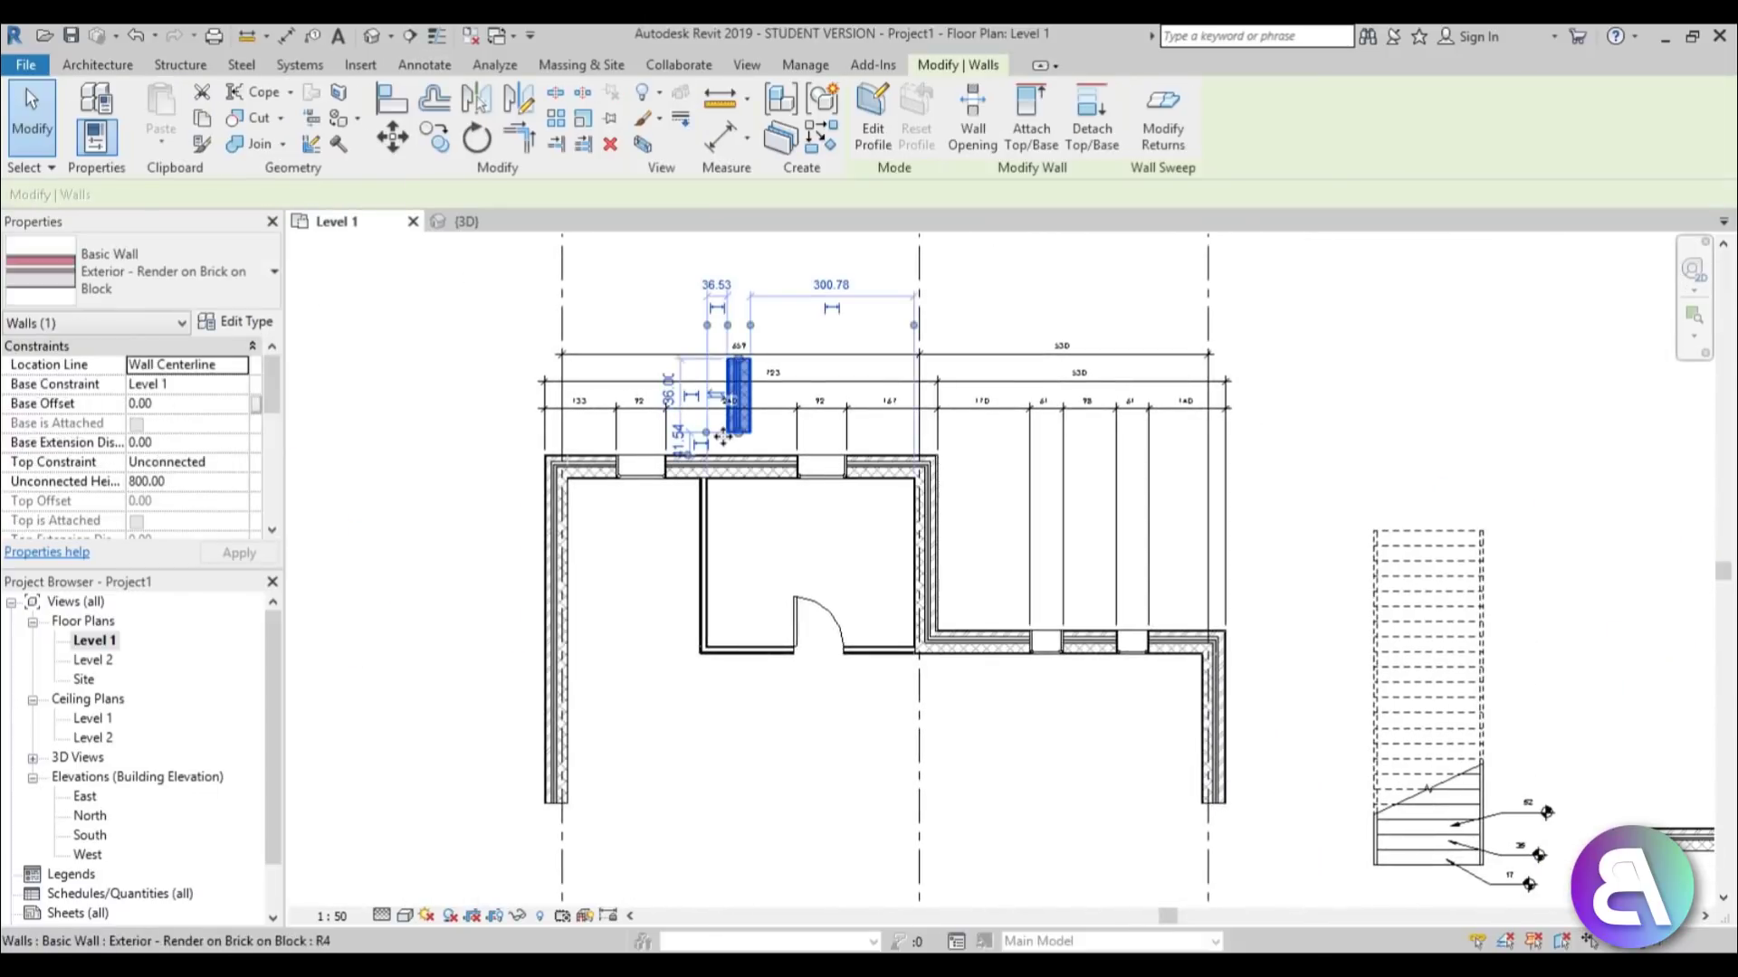
key(Delete)
Zoom out and pan to show the whole plan, stair and curved wall.
scroll(836, 477, down, 1)
scroll(891, 516, down, 3)
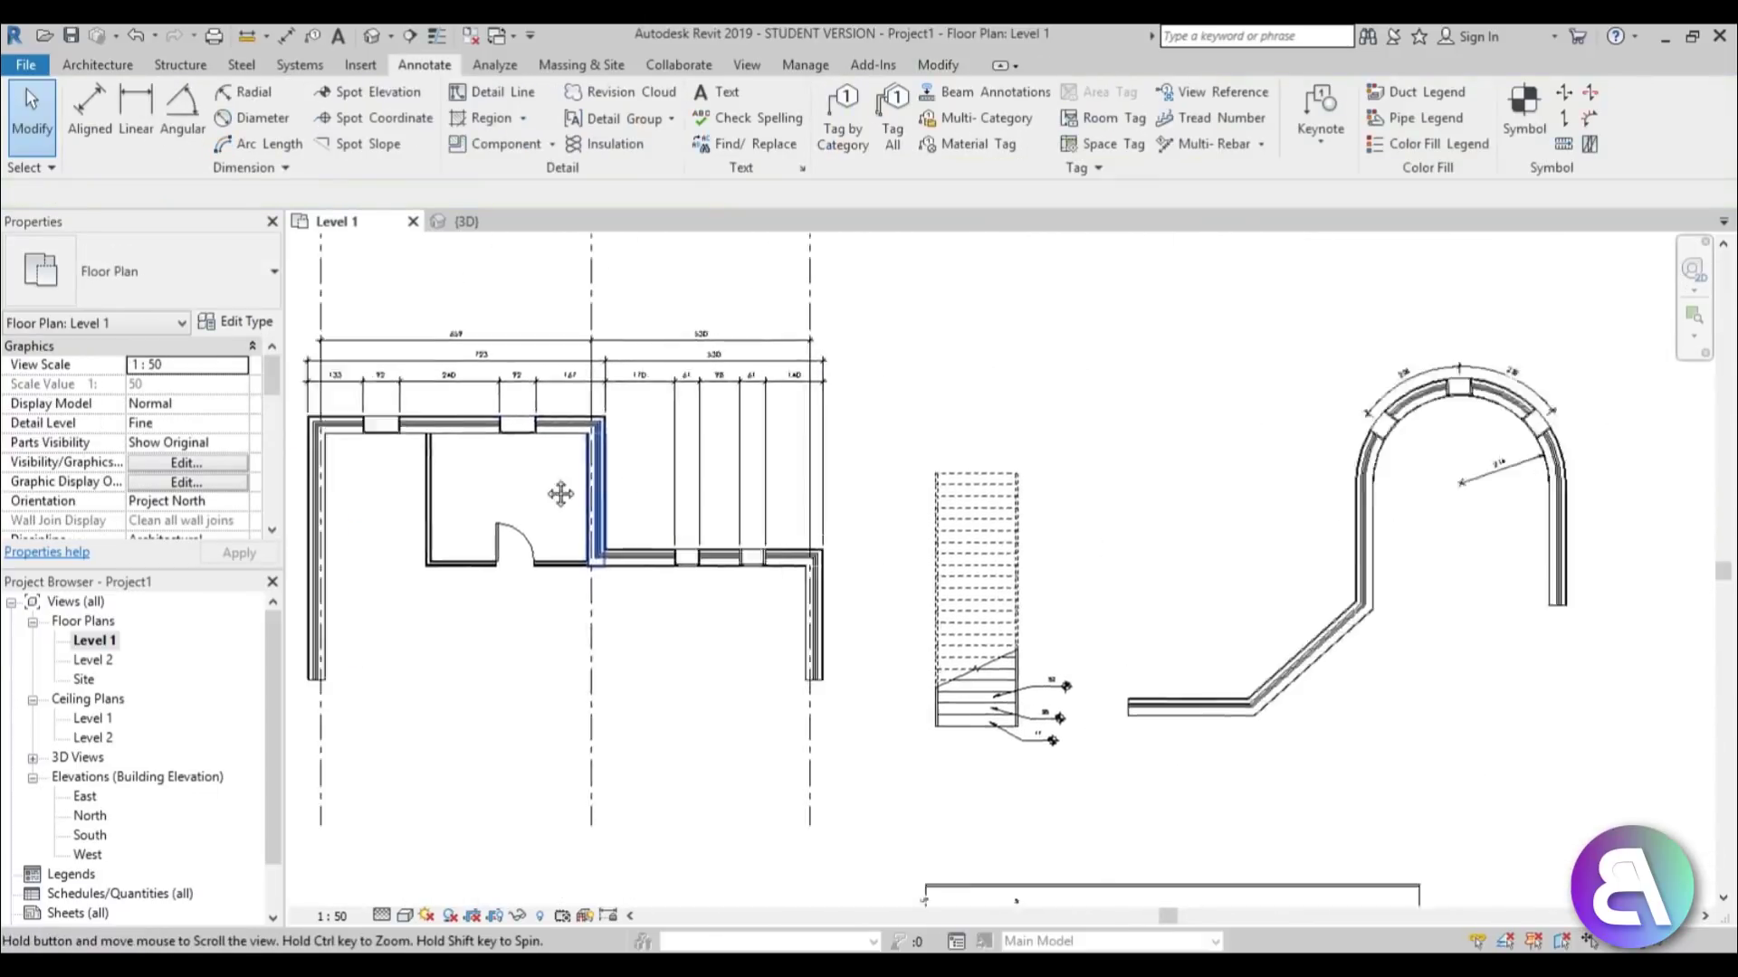
middle_drag(613, 600, 803, 582)
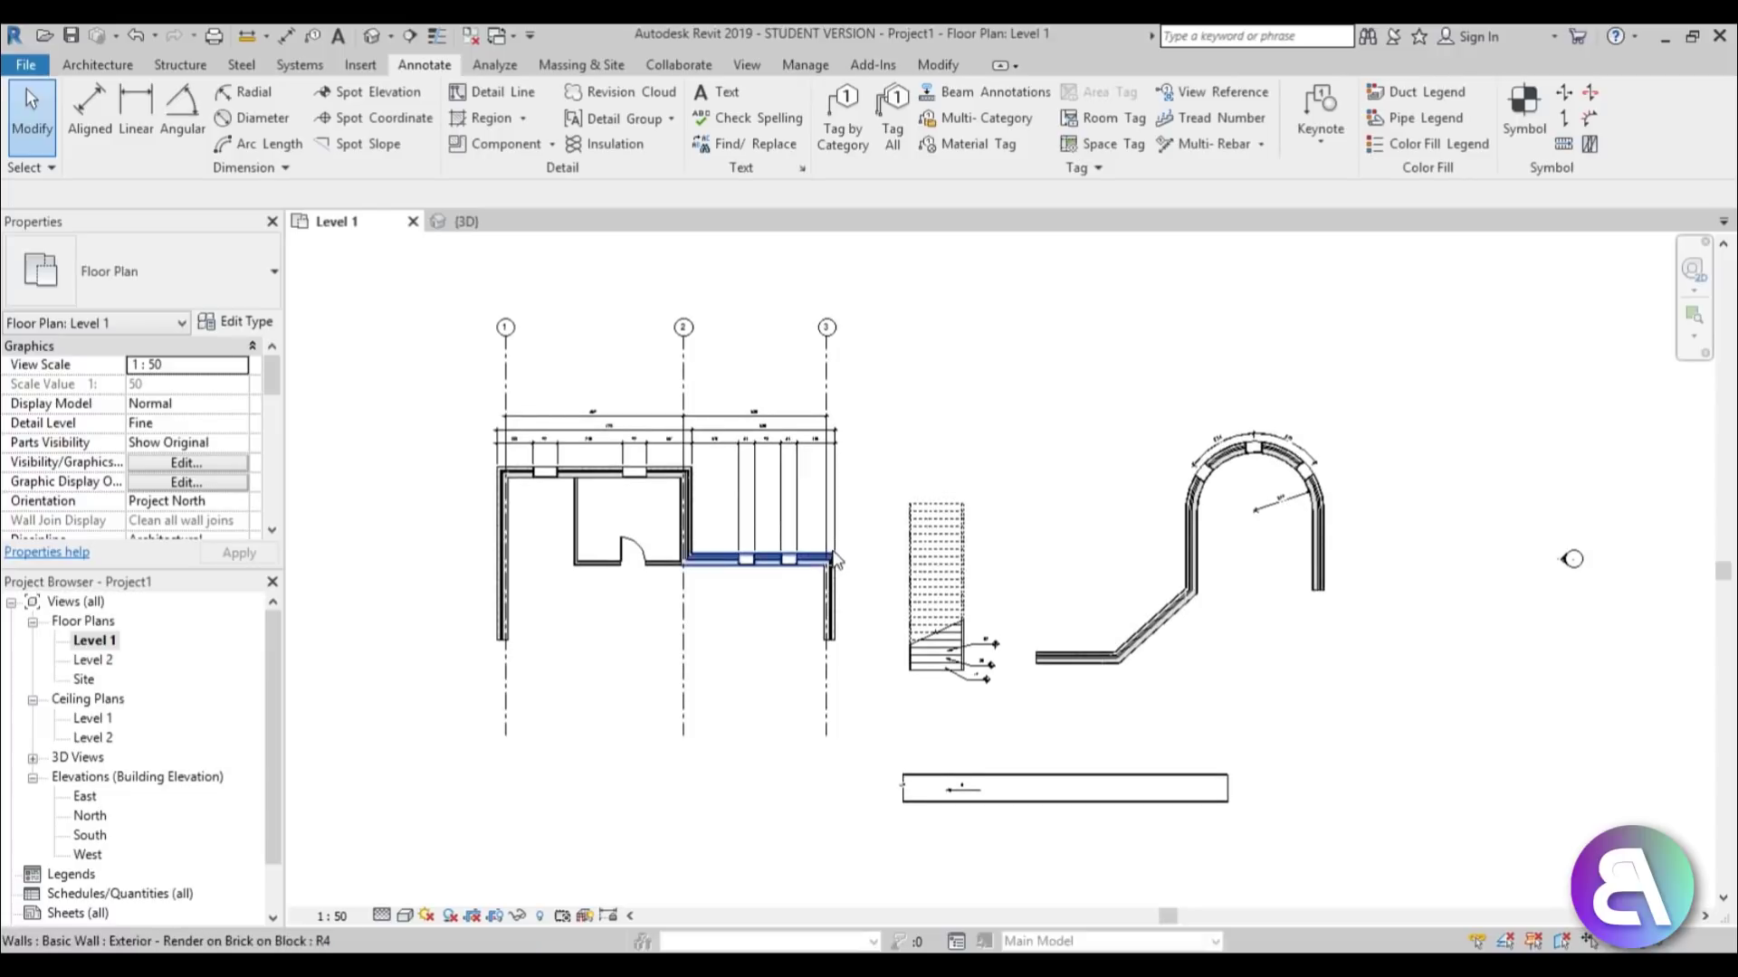